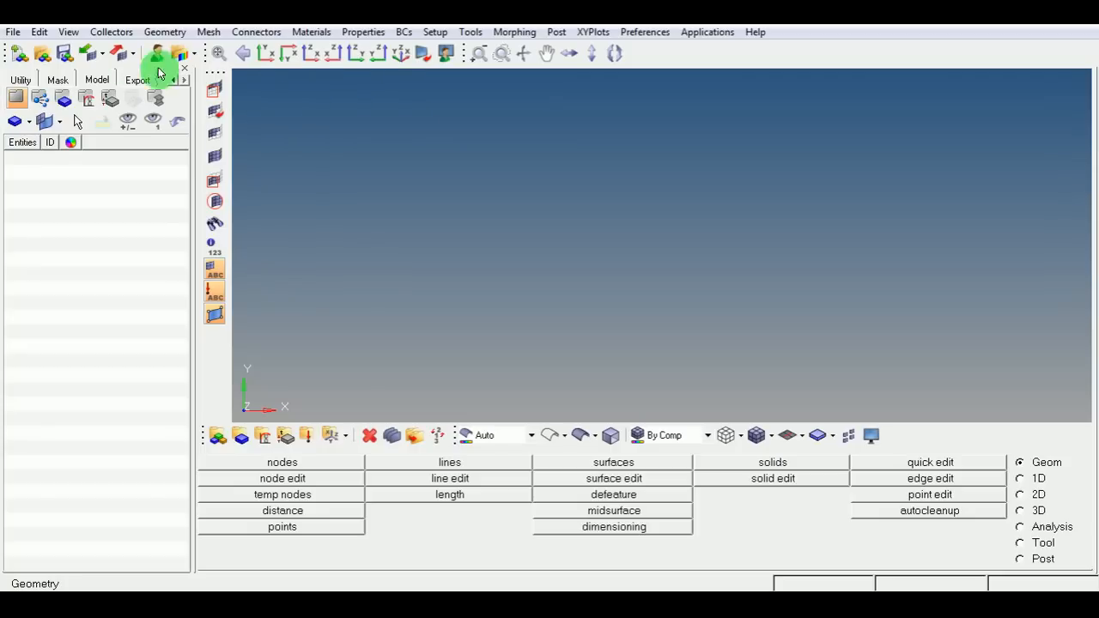
# Import the STEP geometry file u_asm.stp from the U-lock-HM folder.
pyautogui.click(13, 32)
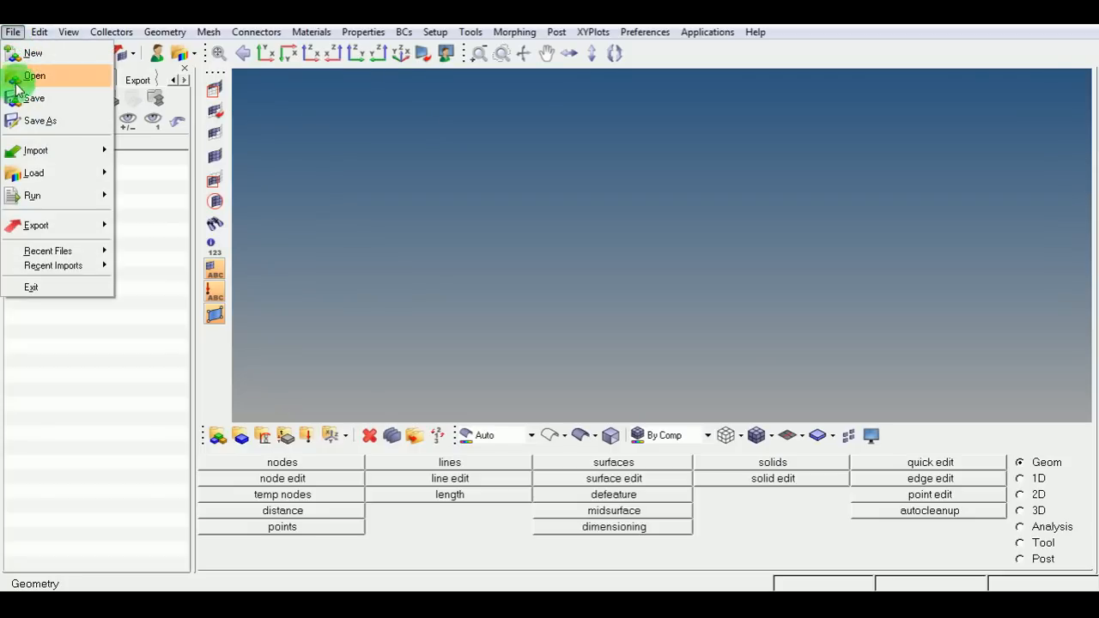
pyautogui.moveTo(45, 156)
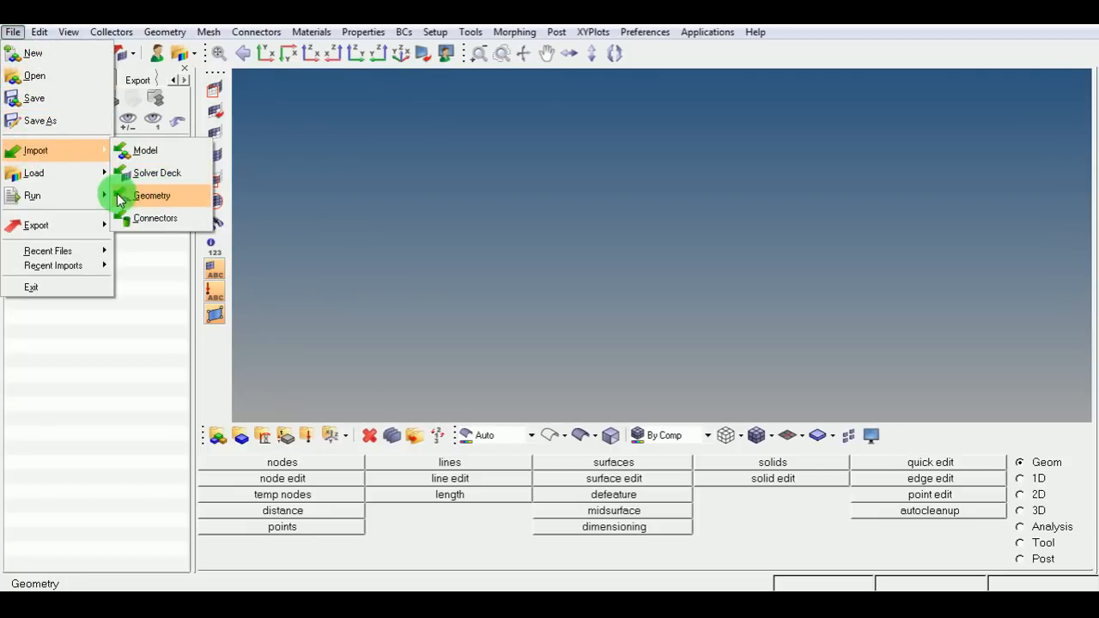
pyautogui.click(158, 196)
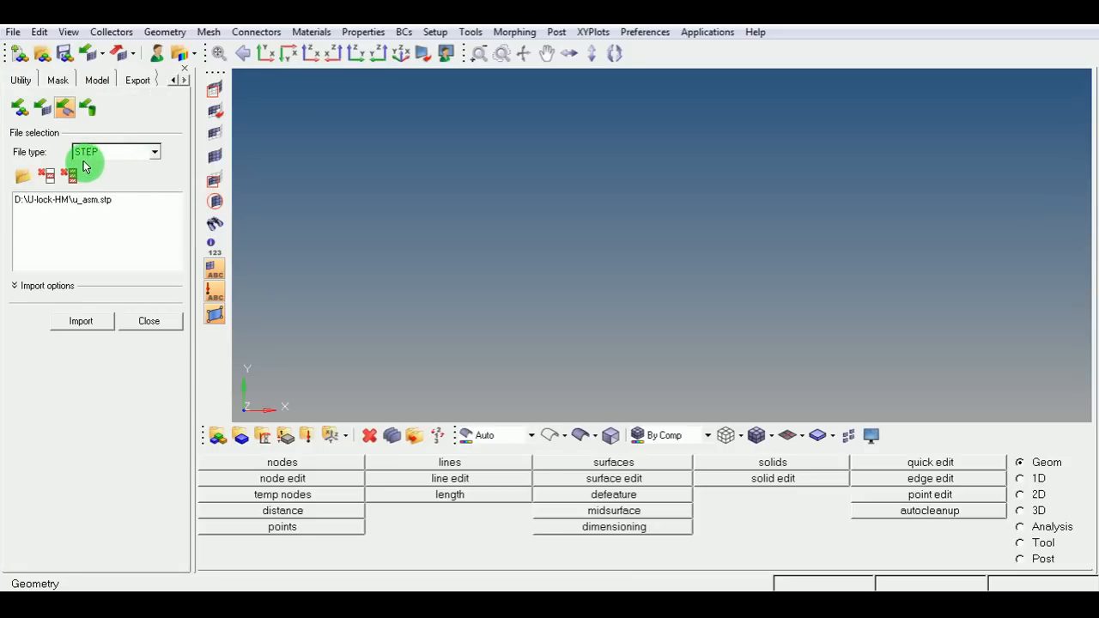
pyautogui.click(21, 176)
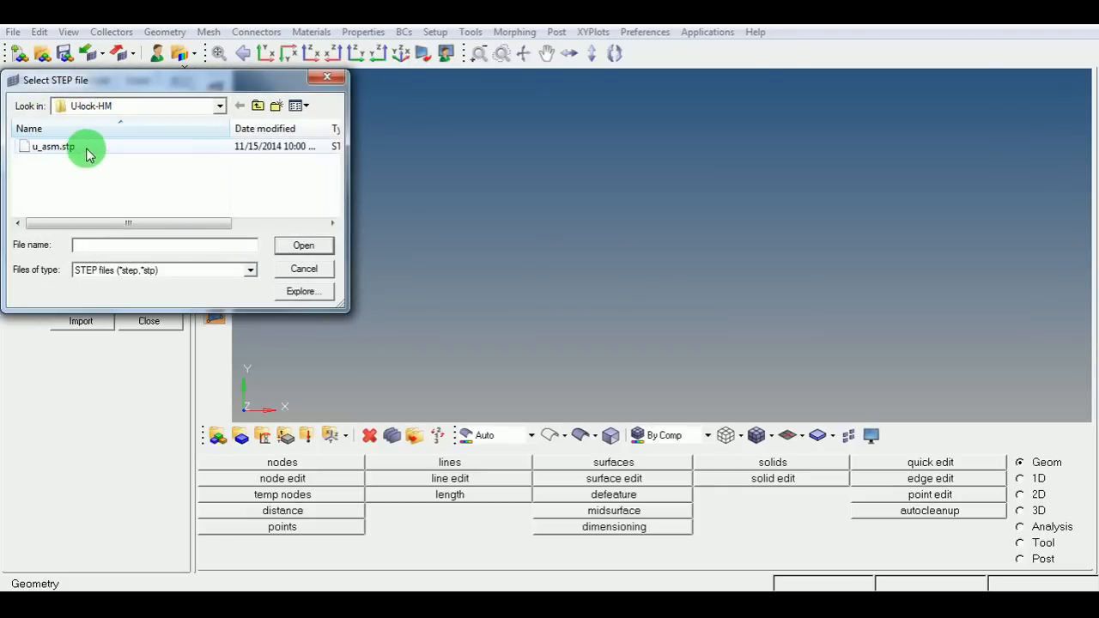
pyautogui.click(316, 270)
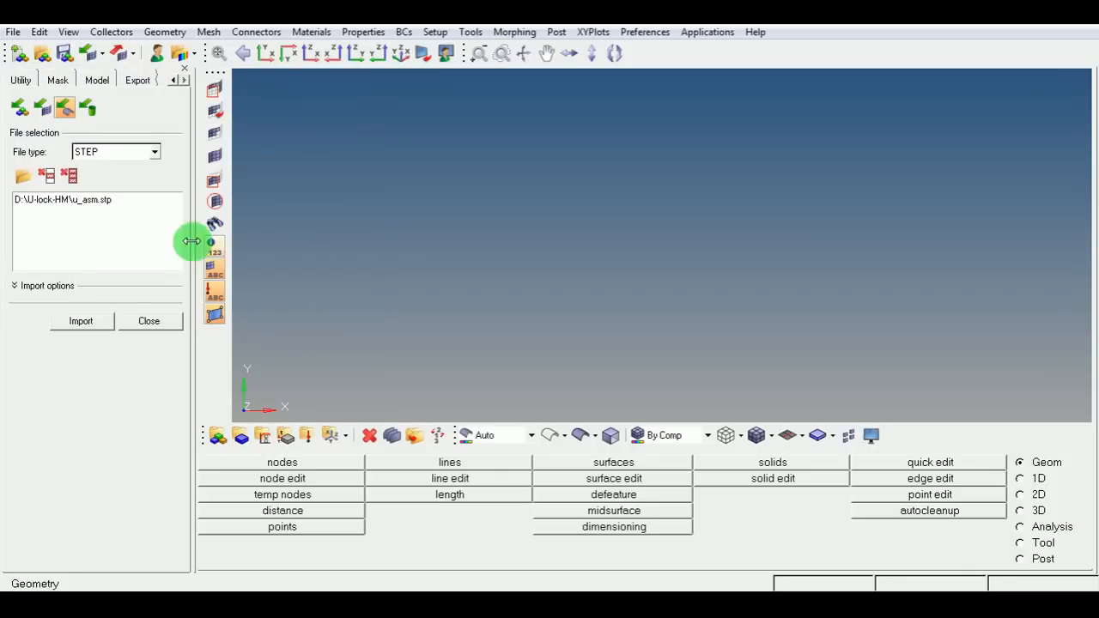
pyautogui.click(94, 203)
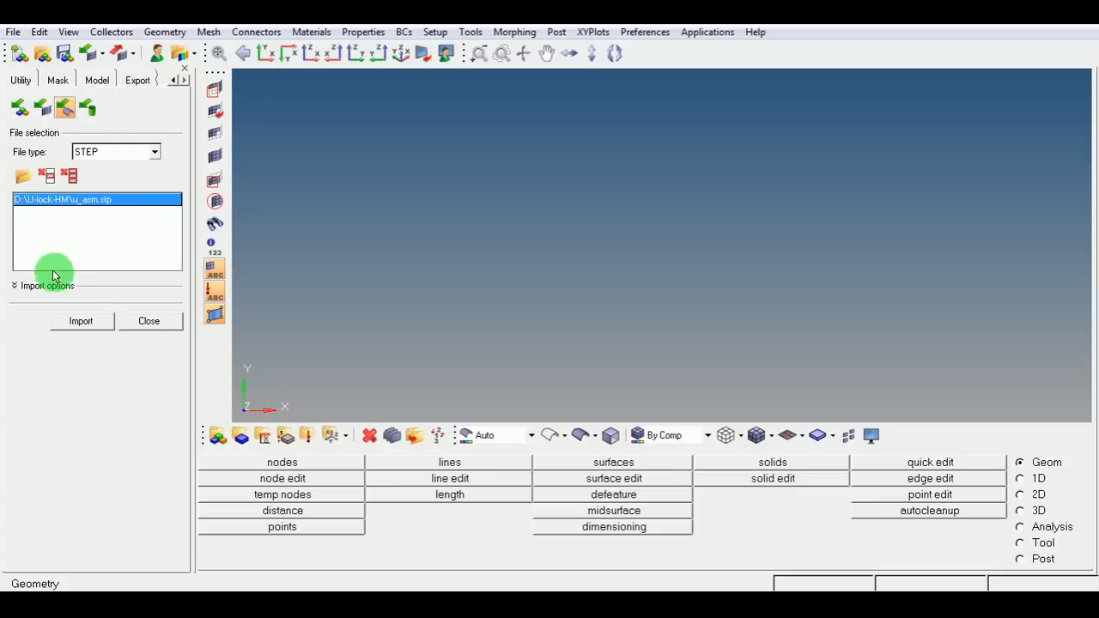
pyautogui.click(94, 324)
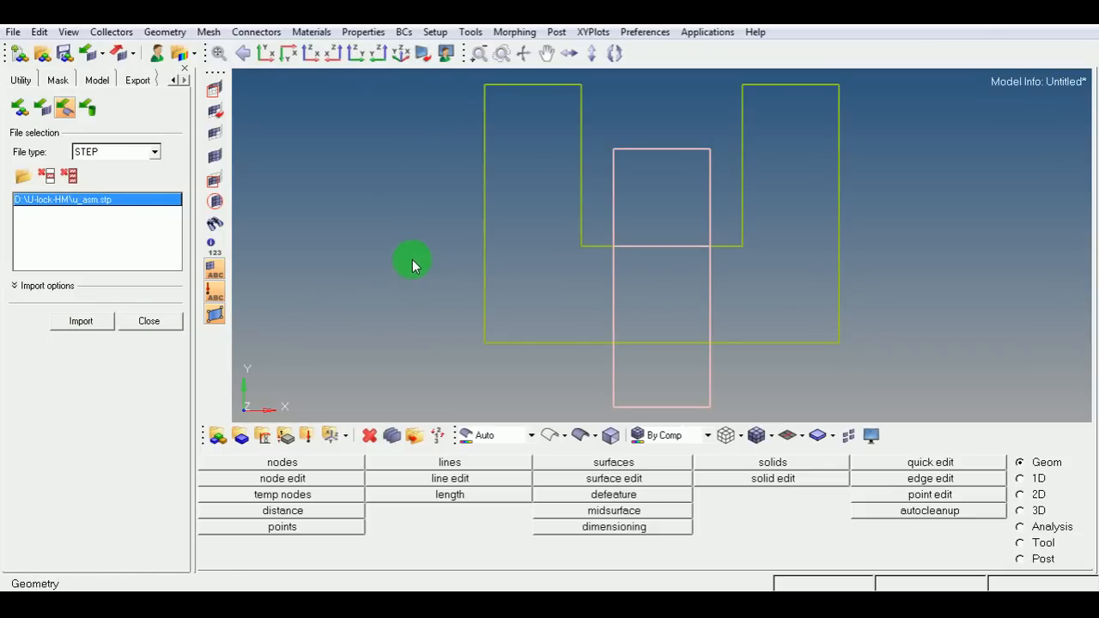
# Show the geometry shaded in an isometric view and expand the component list in the model browser.
pyautogui.click(580, 436)
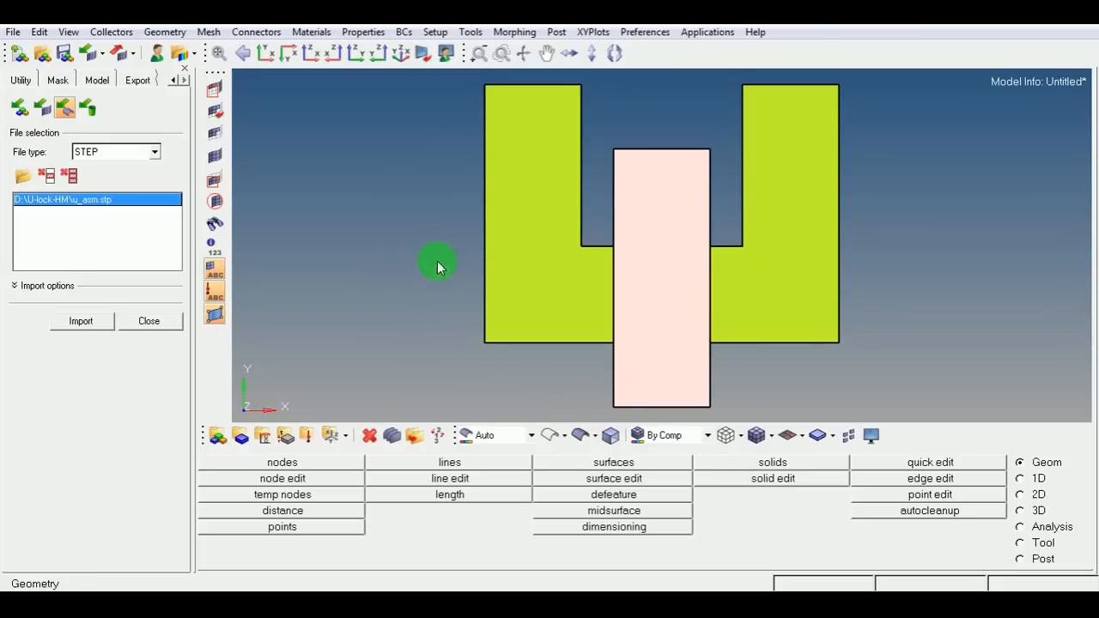
pyautogui.click(400, 55)
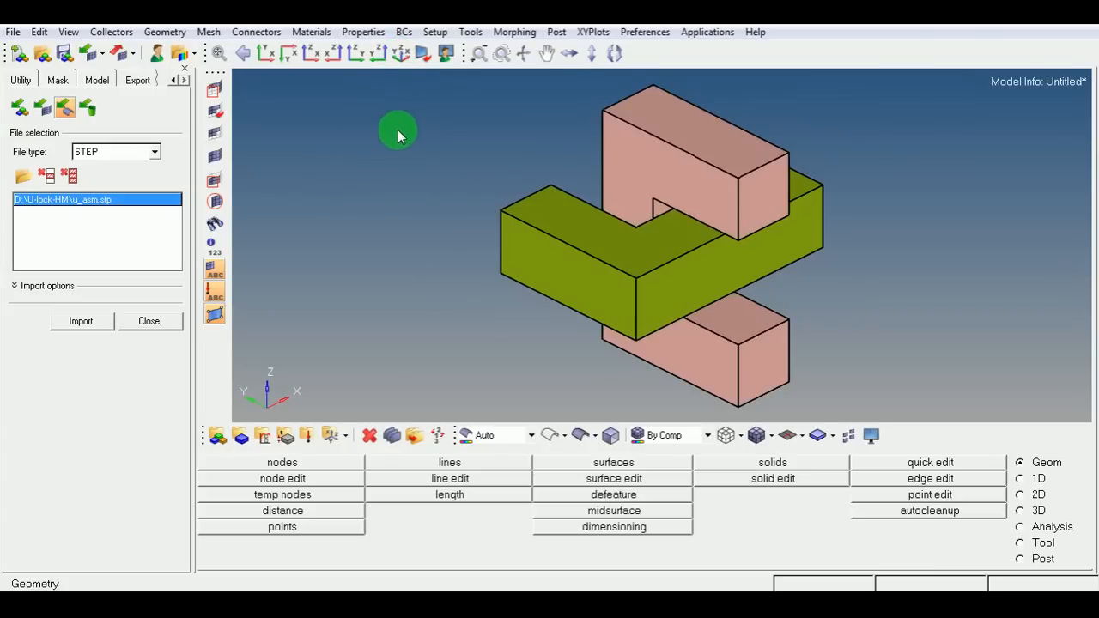
pyautogui.click(96, 79)
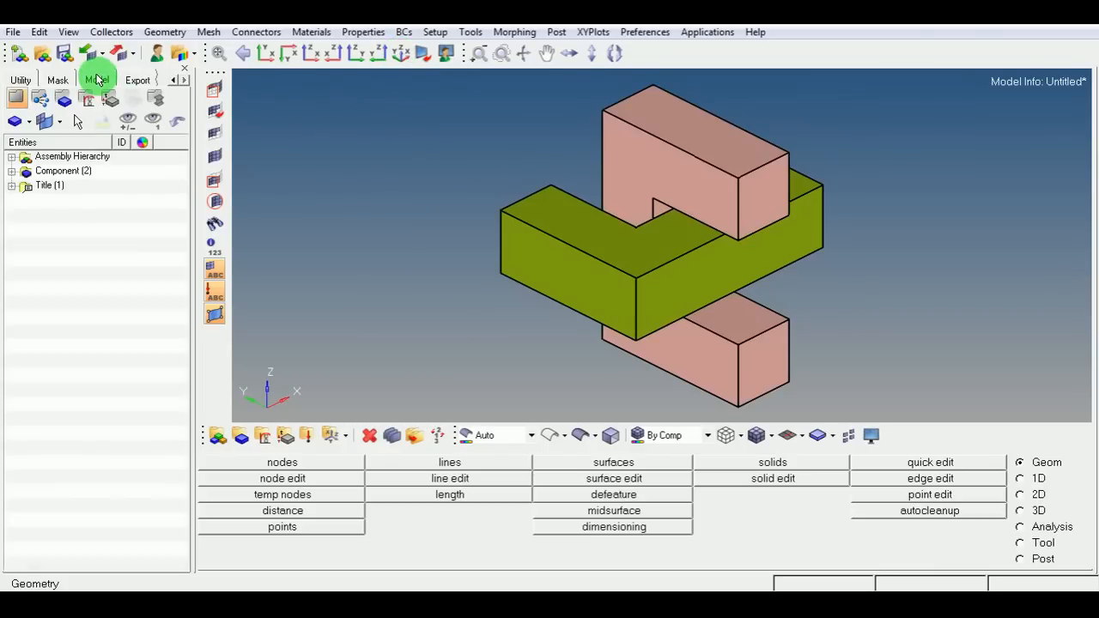
pyautogui.click(12, 171)
pyautogui.click(84, 177)
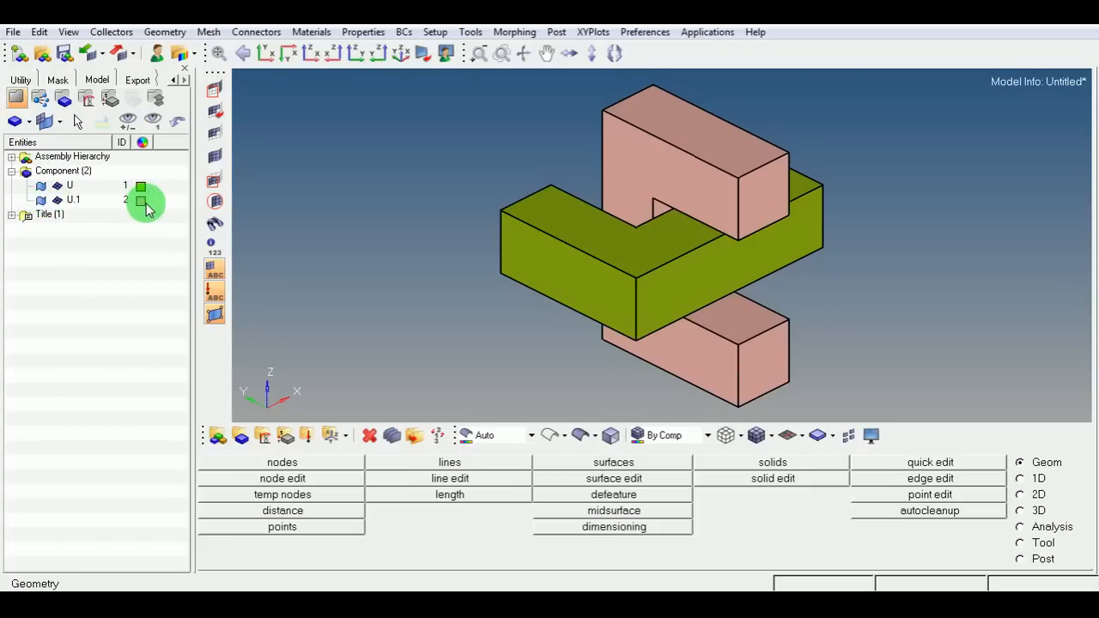
# Toggle the visibility of components U and U.1 to inspect each part on its own.
pyautogui.click(42, 187)
pyautogui.click(42, 187)
pyautogui.click(41, 201)
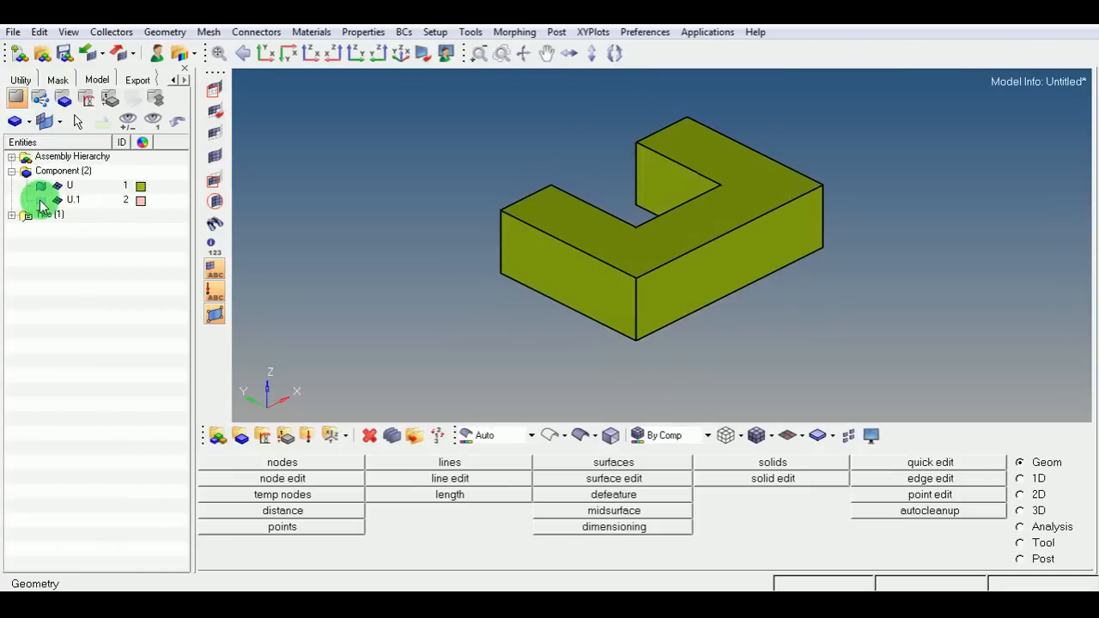
pyautogui.click(41, 201)
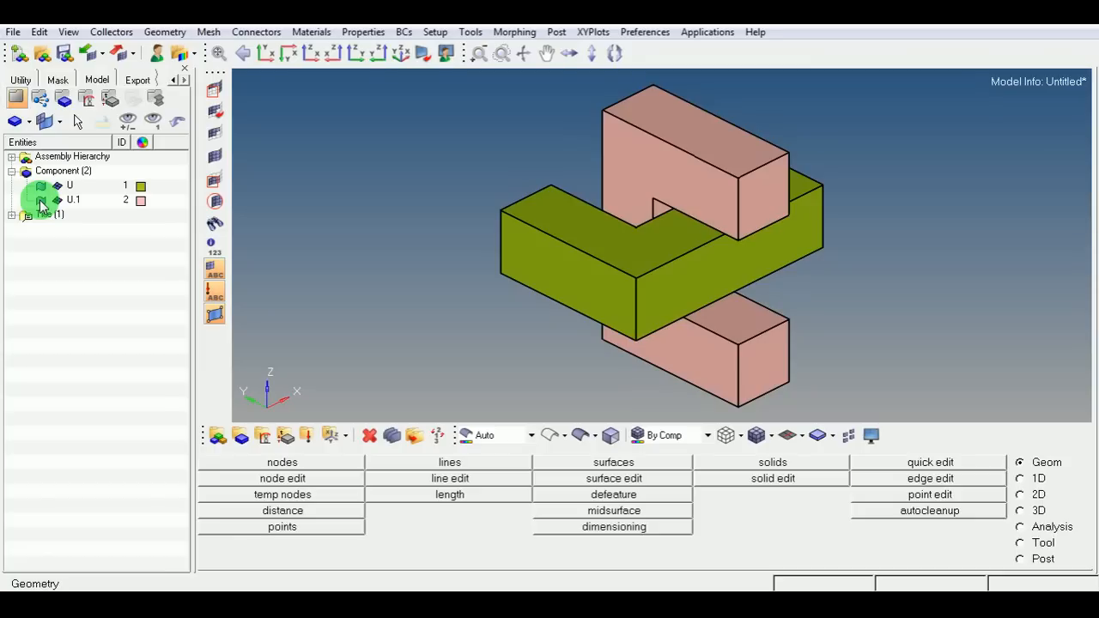
pyautogui.click(40, 189)
pyautogui.click(41, 189)
pyautogui.click(40, 189)
pyautogui.click(40, 188)
pyautogui.click(40, 187)
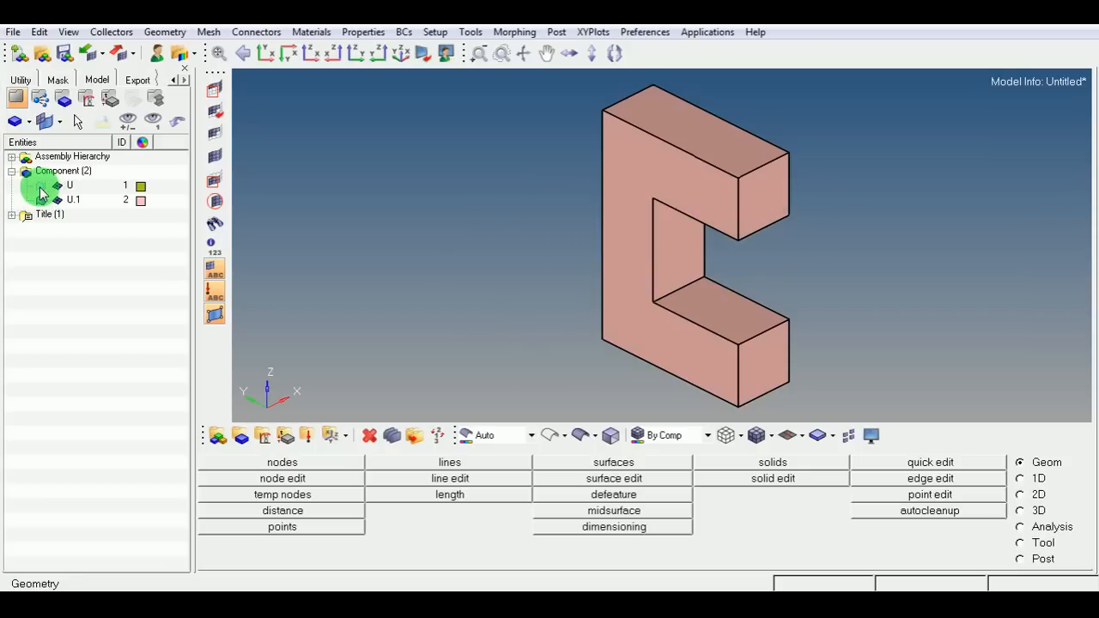
pyautogui.click(40, 187)
pyautogui.click(39, 201)
pyautogui.click(40, 200)
pyautogui.click(41, 200)
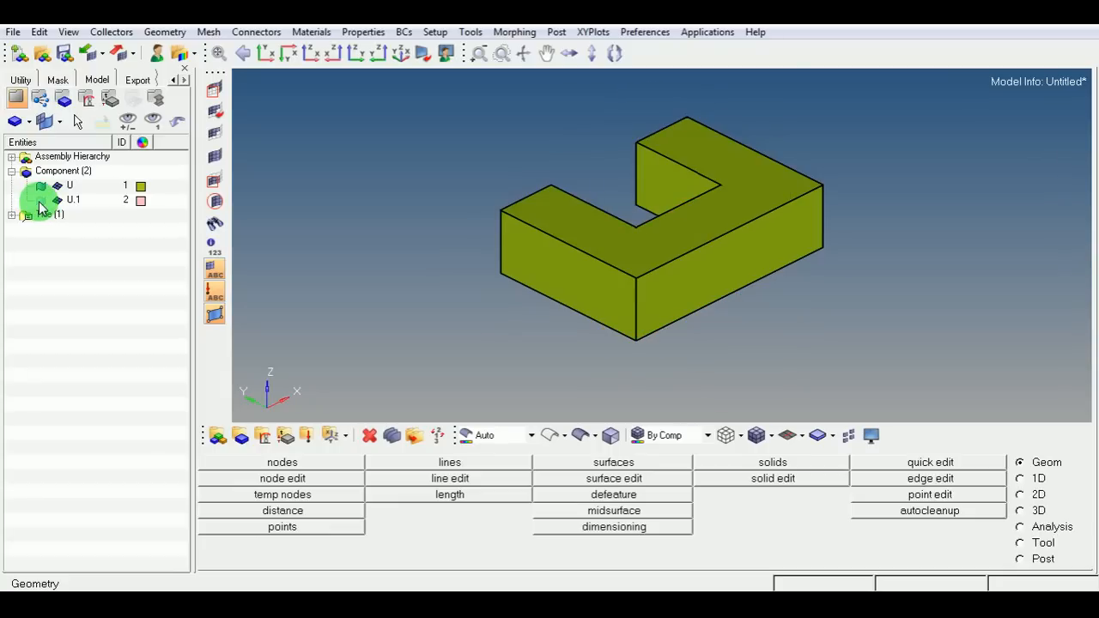
pyautogui.click(41, 201)
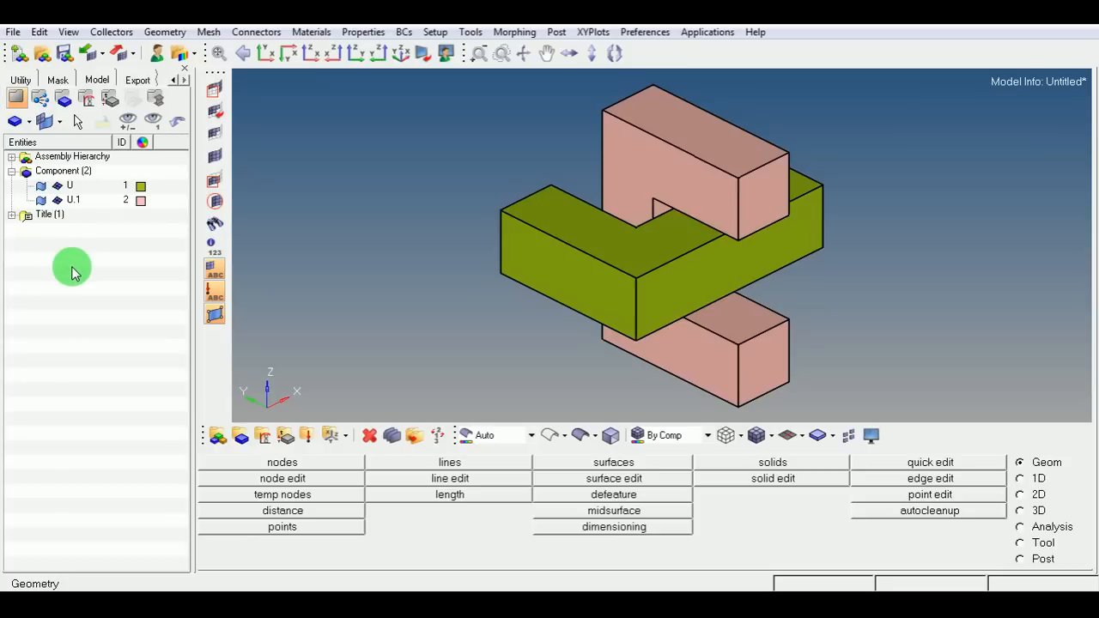
# Create a new component named 2D-elements with a purple colour.
pyautogui.rightClick(83, 245)
pyautogui.moveTo(103, 248)
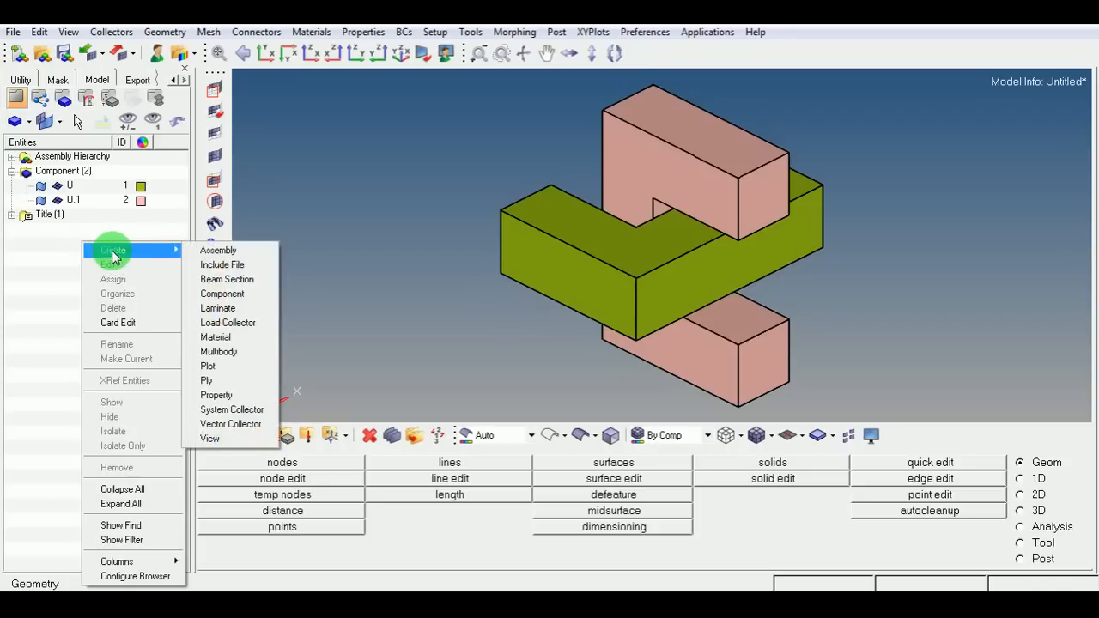
pyautogui.click(233, 298)
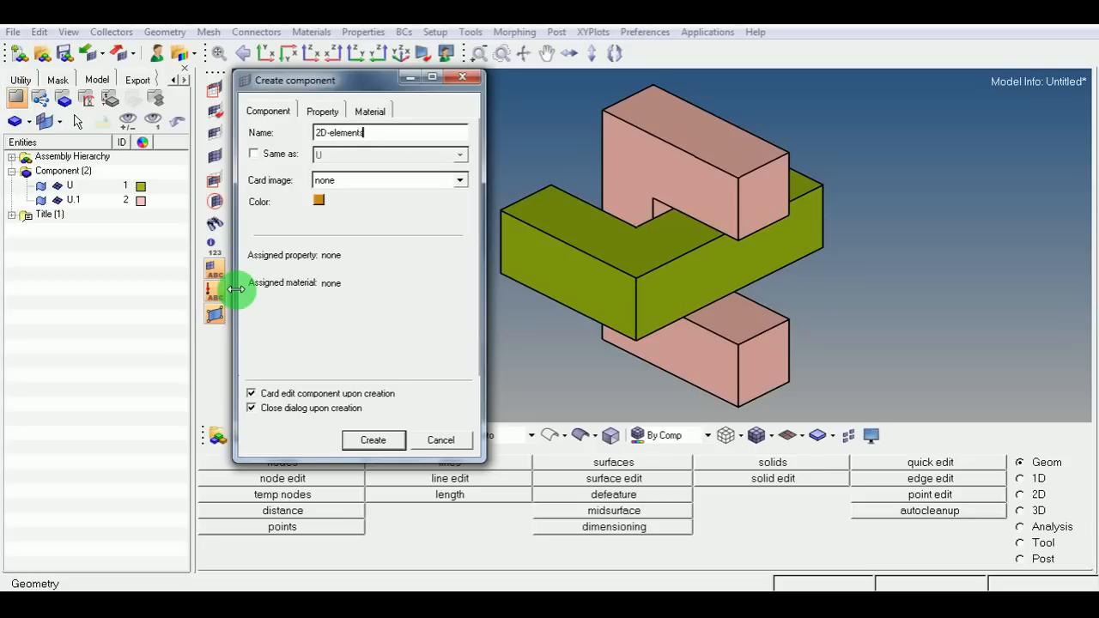
pyautogui.click(319, 204)
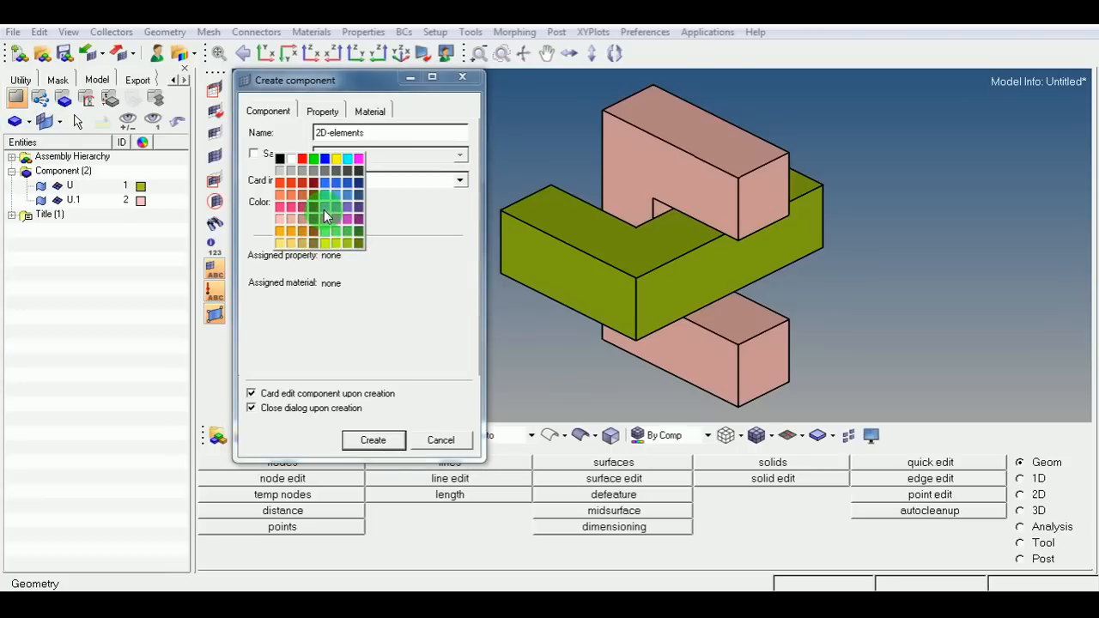
pyautogui.click(323, 209)
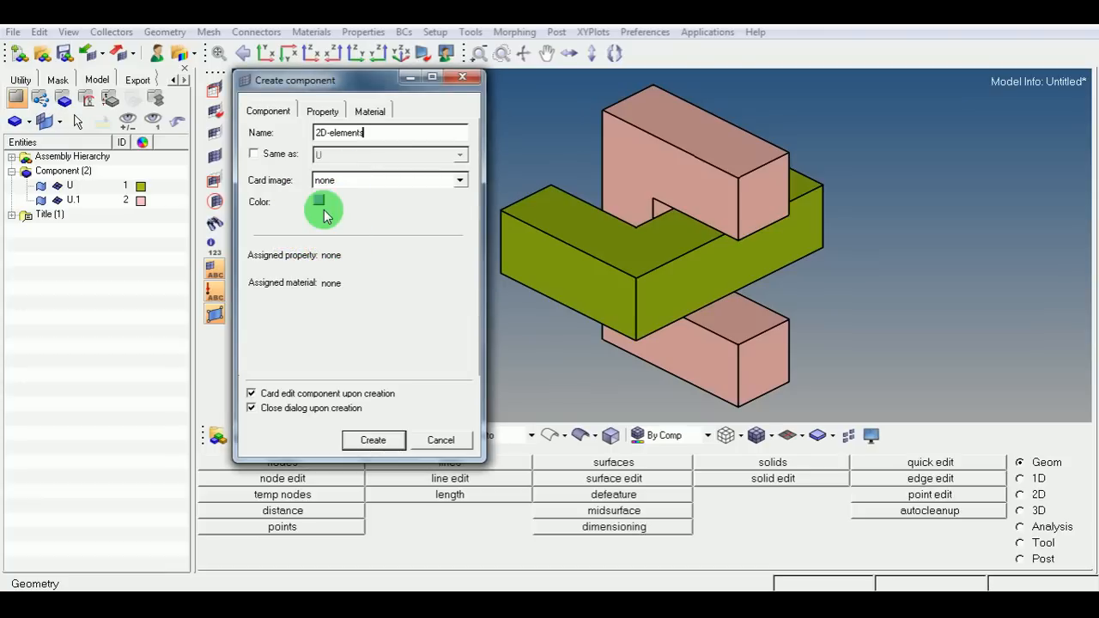
pyautogui.click(374, 441)
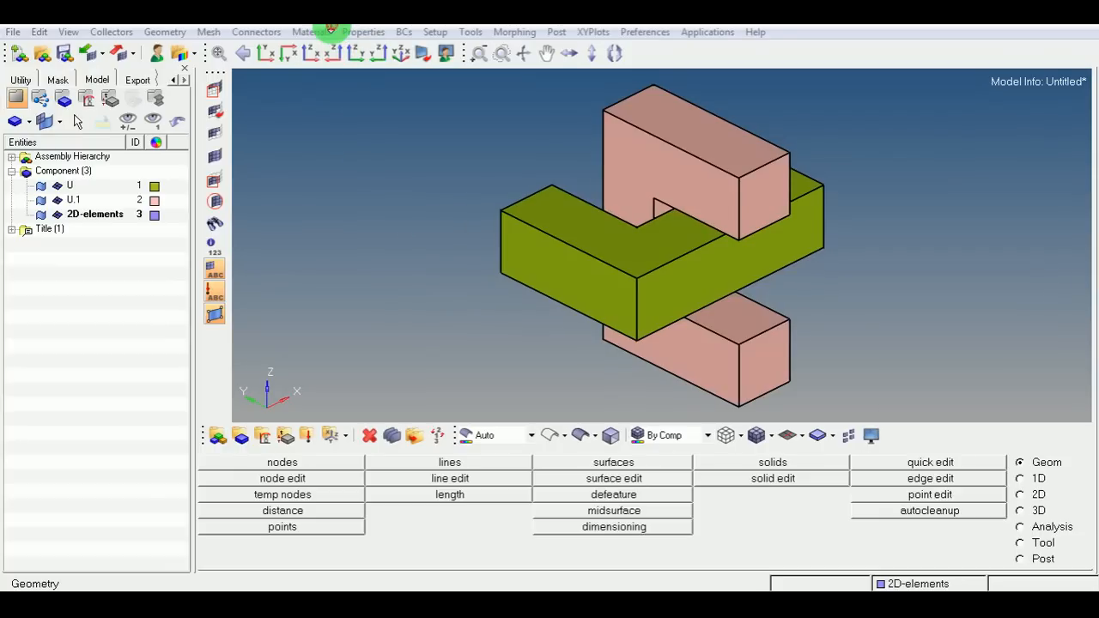
# Switch to Notepad and write the note F12=mesh surface.
pyautogui.hotkey('alt', 'Tab')
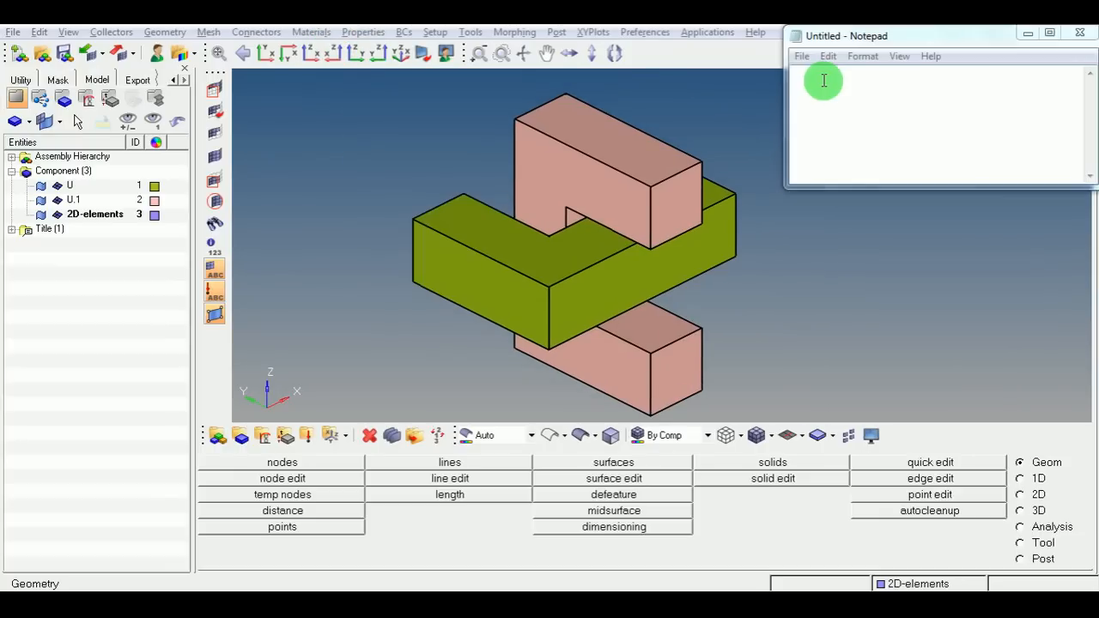
pyautogui.click(820, 91)
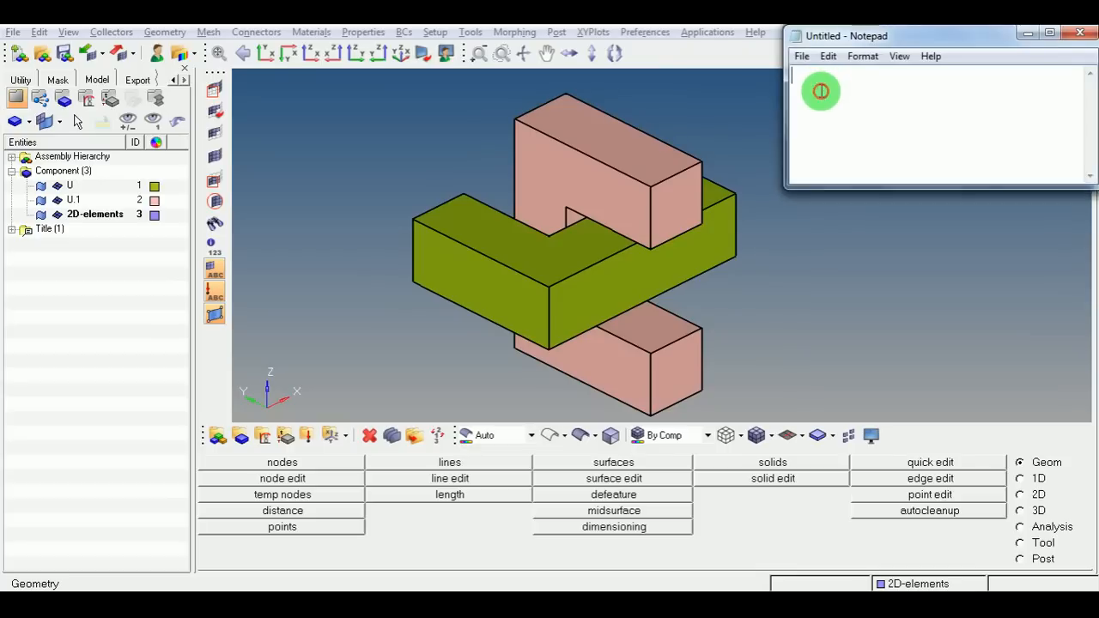
pyautogui.write('F12')
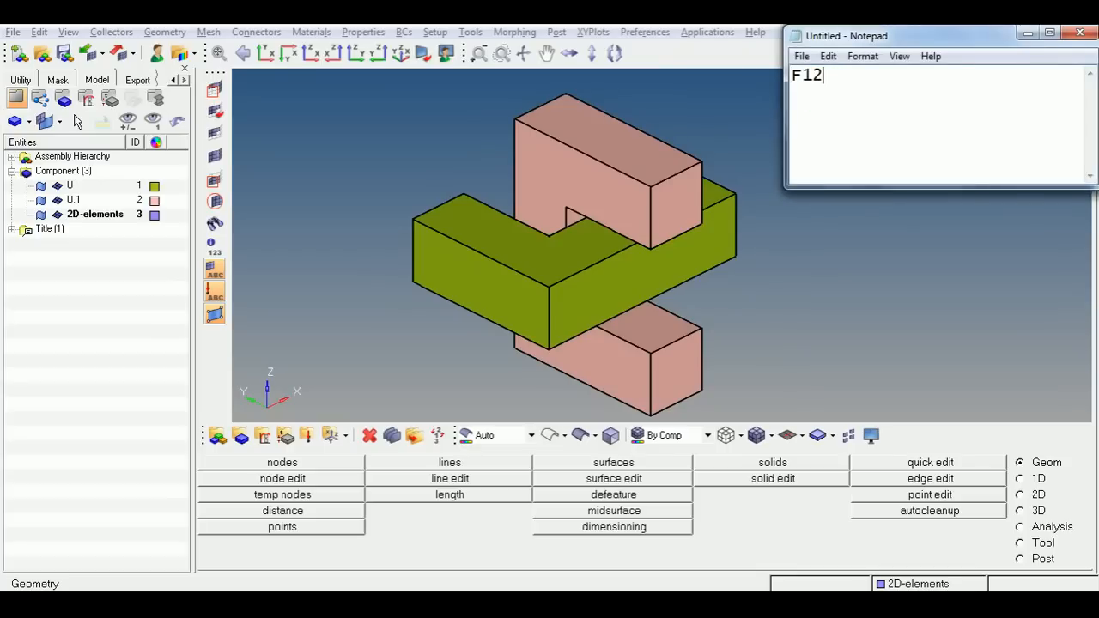
pyautogui.write('=mesh surface')
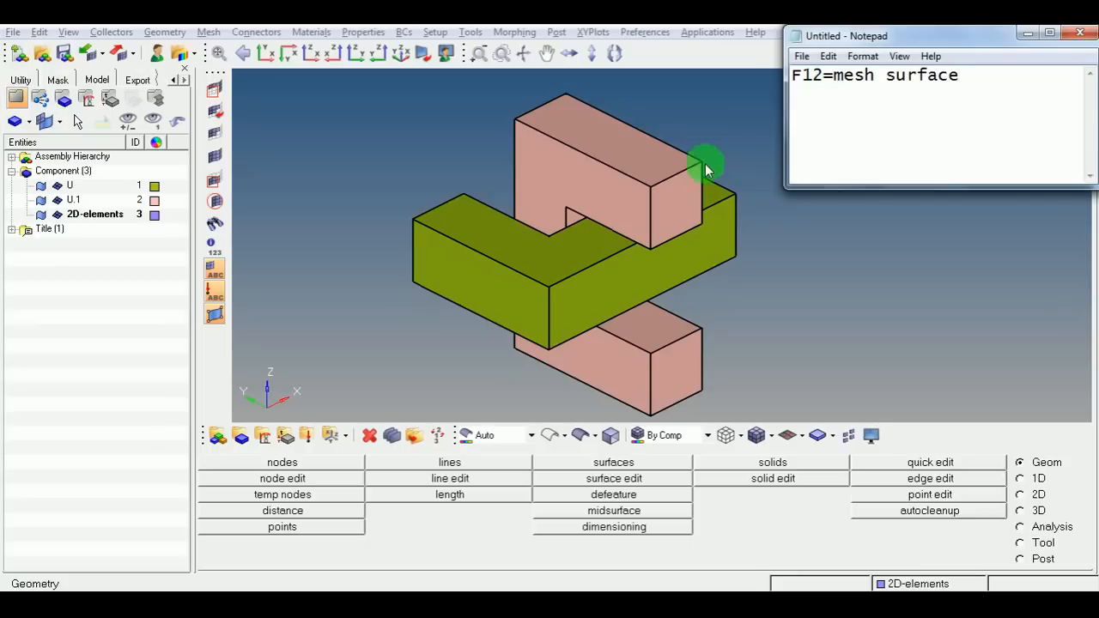
# Return to HyperMesh and automesh the top face of the green U part with element size 10.
pyautogui.click(383, 154)
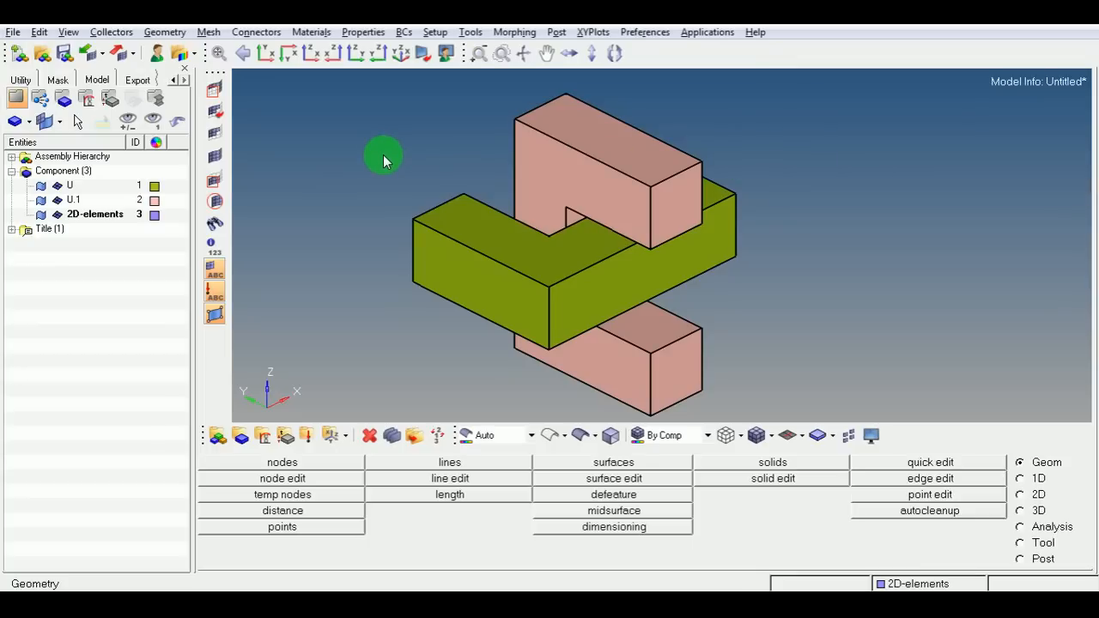
pyautogui.press('F12')
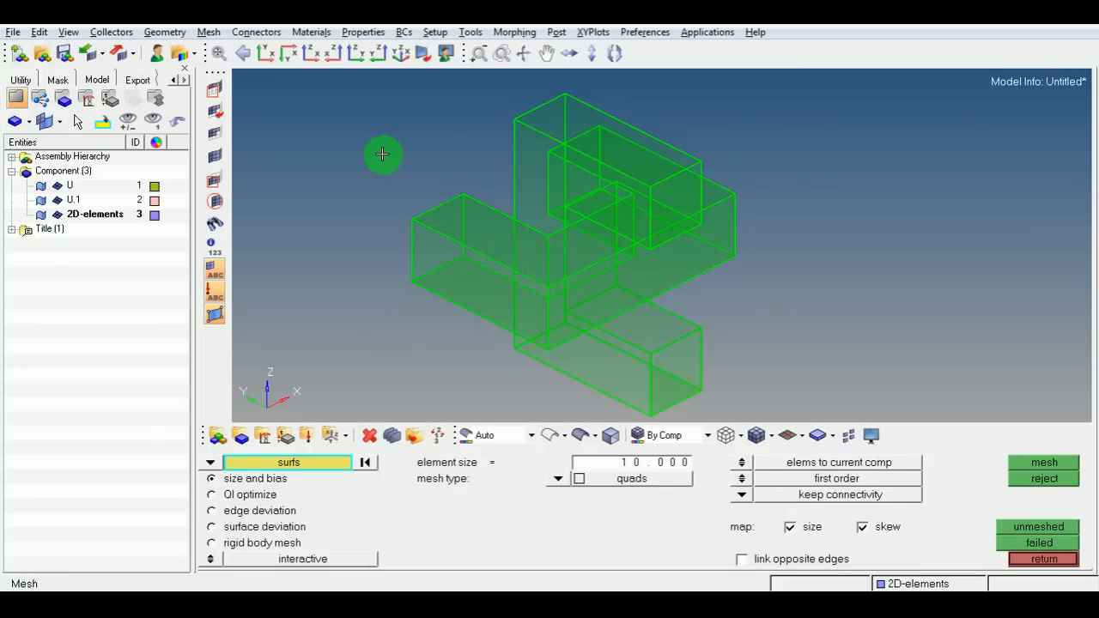
pyautogui.click(492, 209)
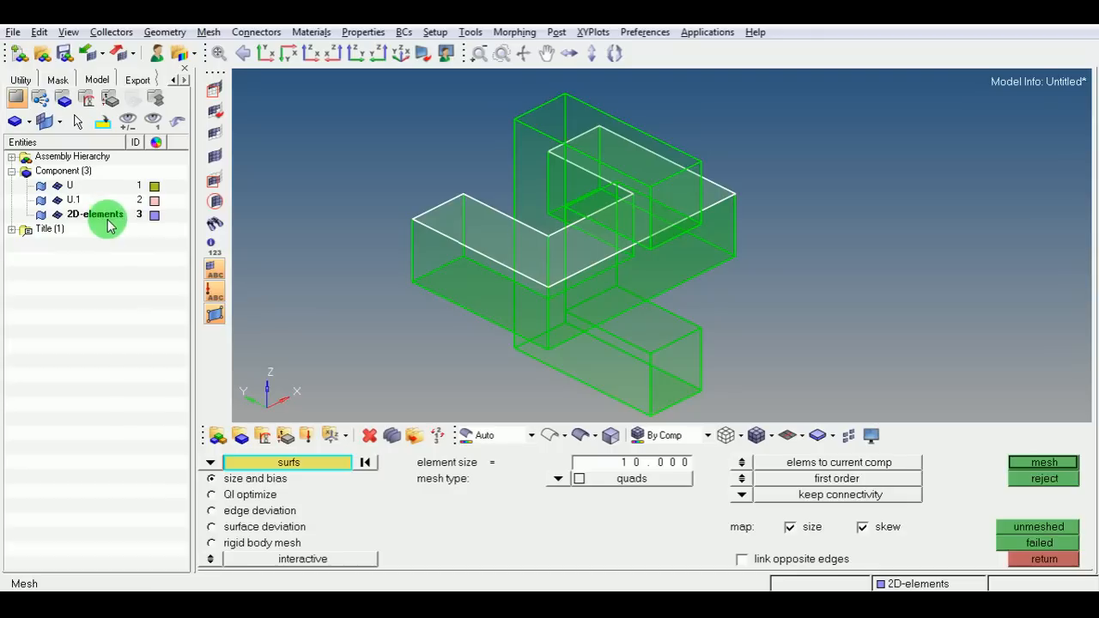
pyautogui.click(1038, 463)
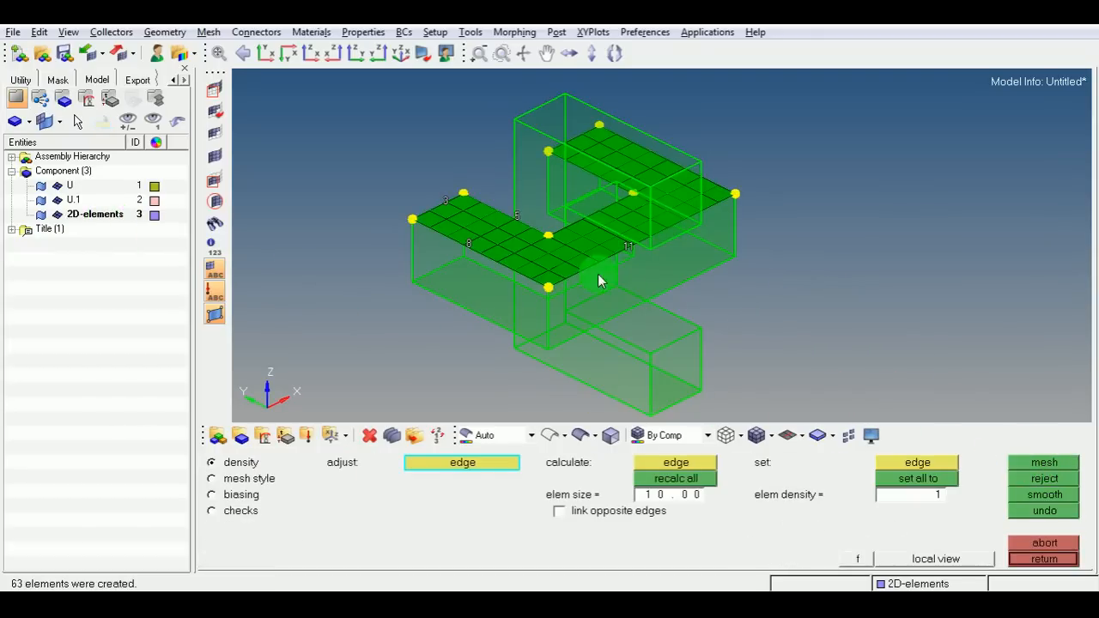
pyautogui.scroll(1, 569, 263)
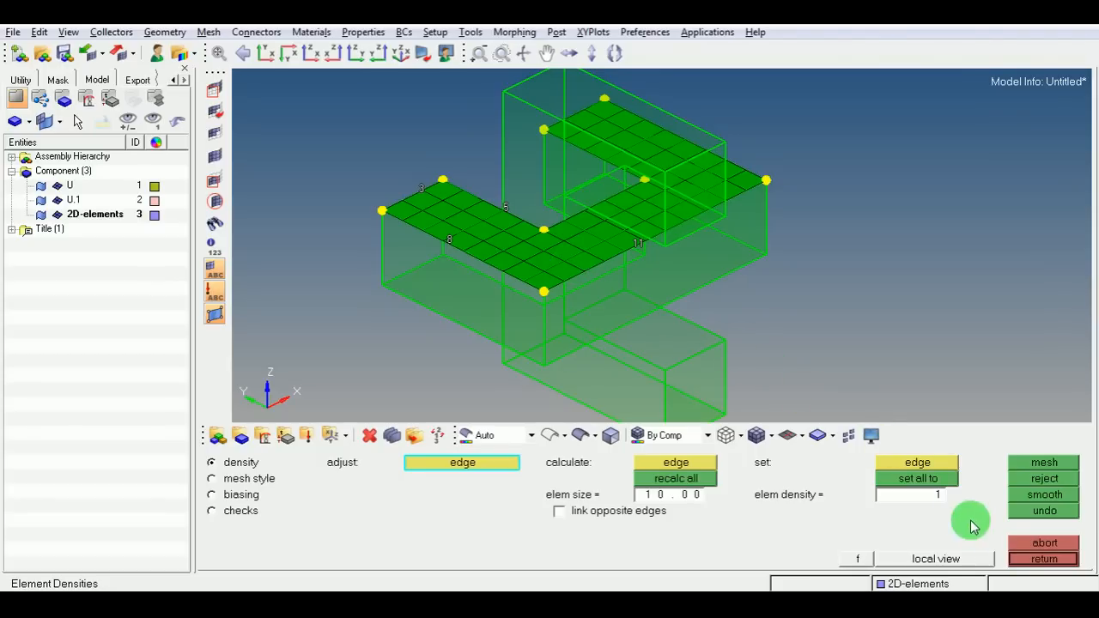
pyautogui.click(1039, 560)
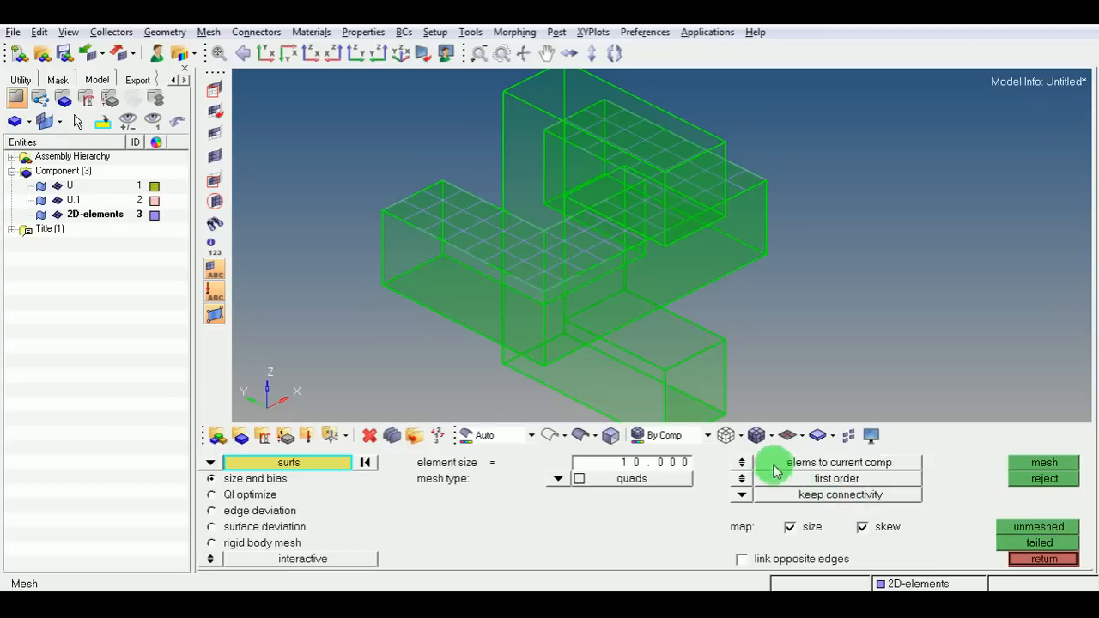
# Colour elements by component and automesh the vertical face of the pink U.1 part with element size 10.
pyautogui.click(756, 436)
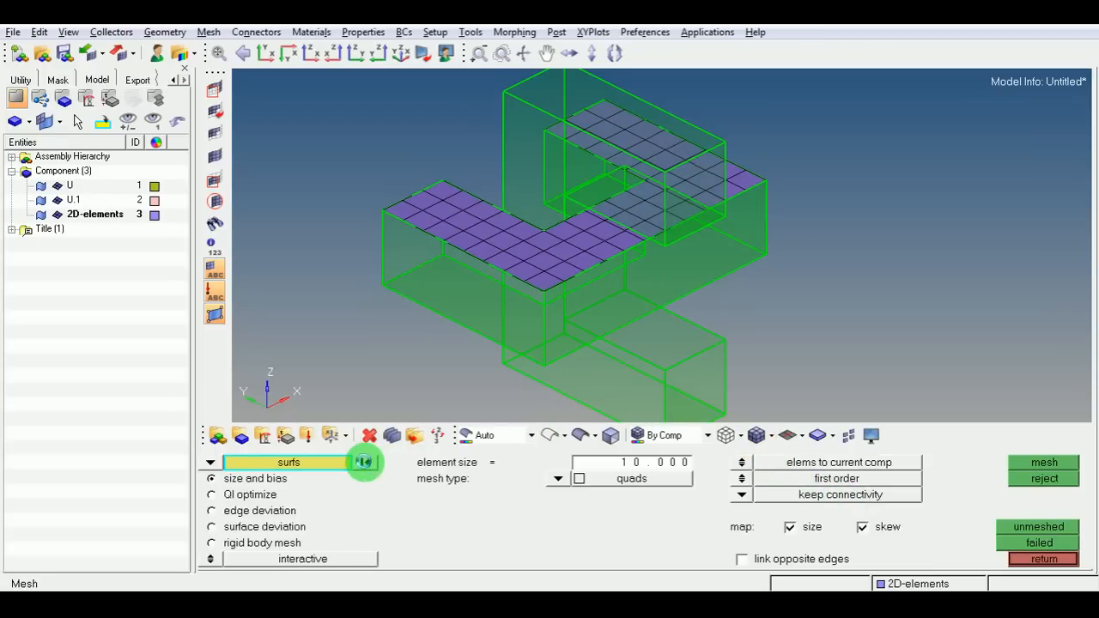
pyautogui.click(503, 156)
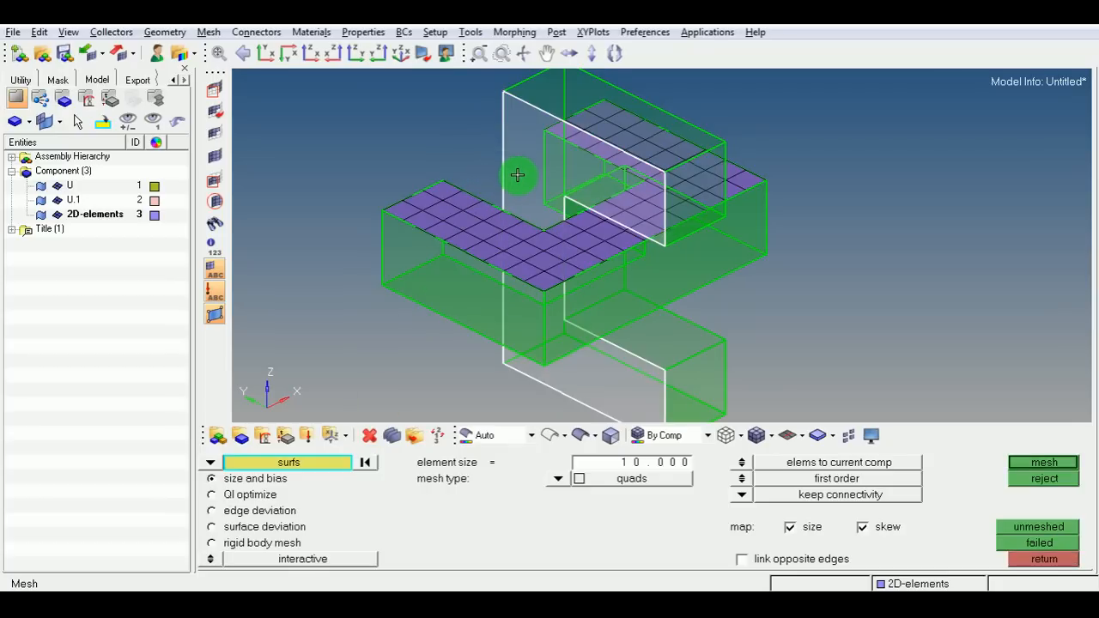
pyautogui.click(1043, 463)
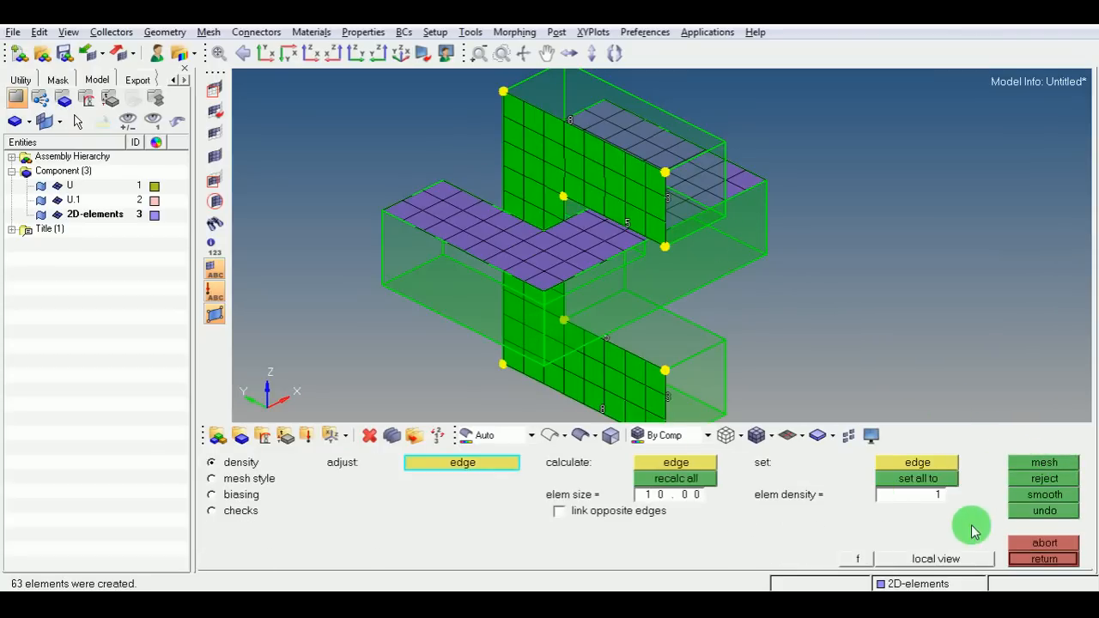
pyautogui.click(1040, 559)
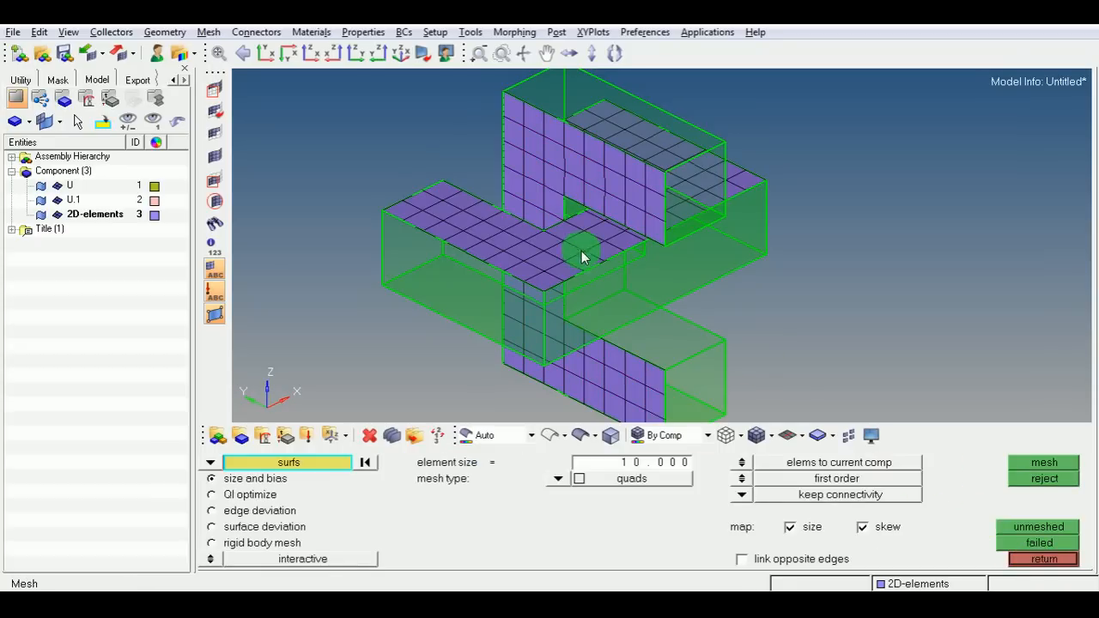
# Examine the meshed faces from a different angle and close the automesh panel.
pyautogui.scroll(-2, 581, 251)
pyautogui.keyDown('ctrl'); pyautogui.moveTo(613, 298); pyautogui.dragTo(618, 293, button='right'); pyautogui.keyUp('ctrl')
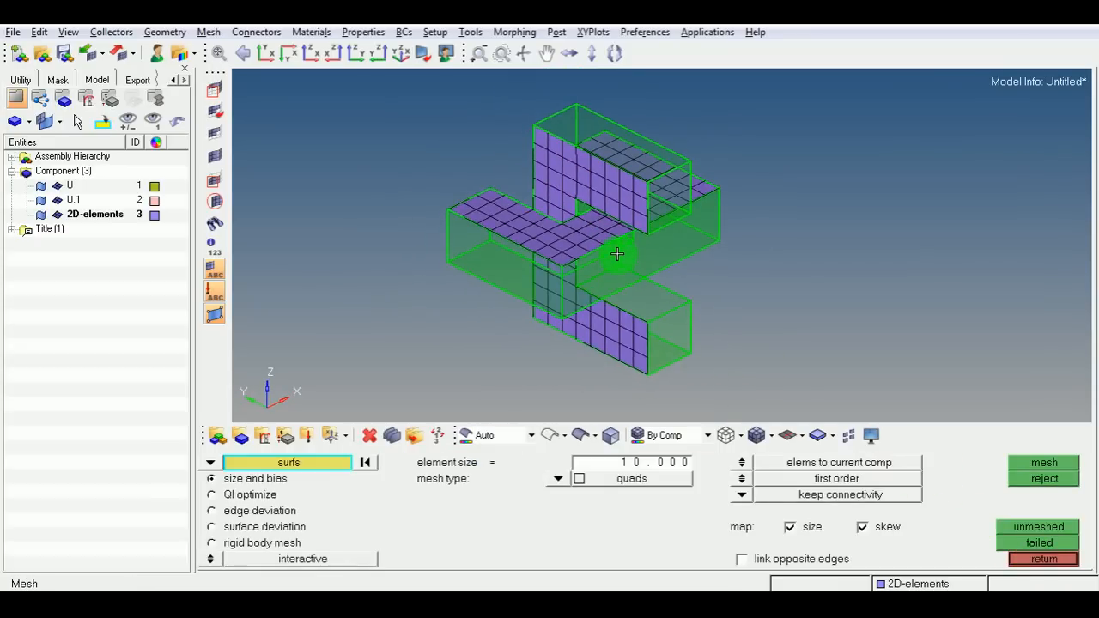
pyautogui.keyDown('ctrl'); pyautogui.scroll(2, 618, 254); pyautogui.keyUp('ctrl')
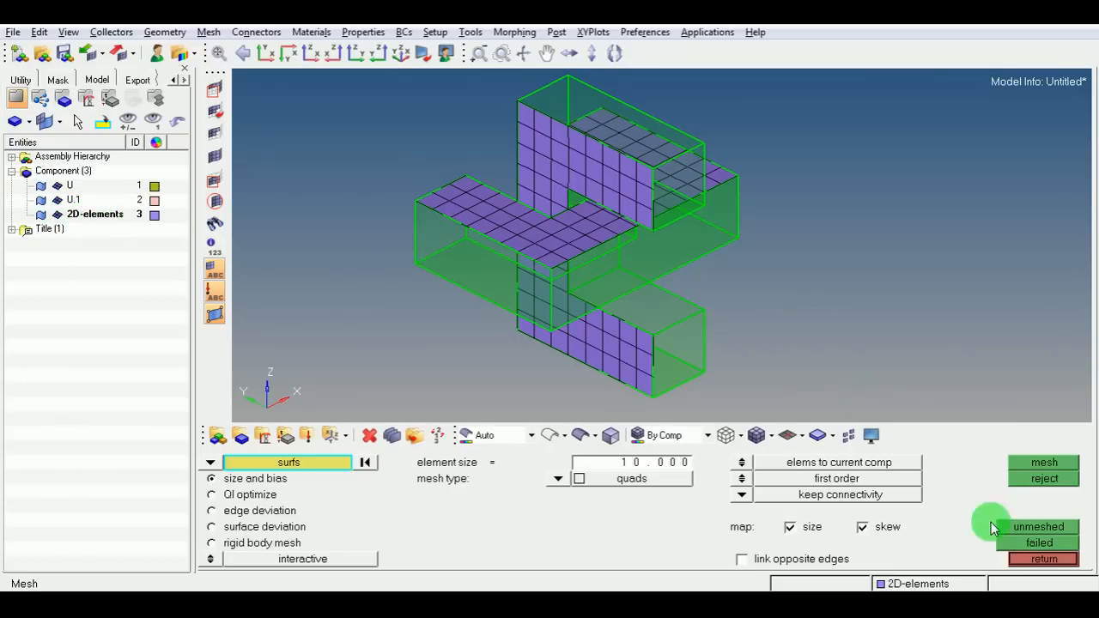
pyautogui.click(1031, 562)
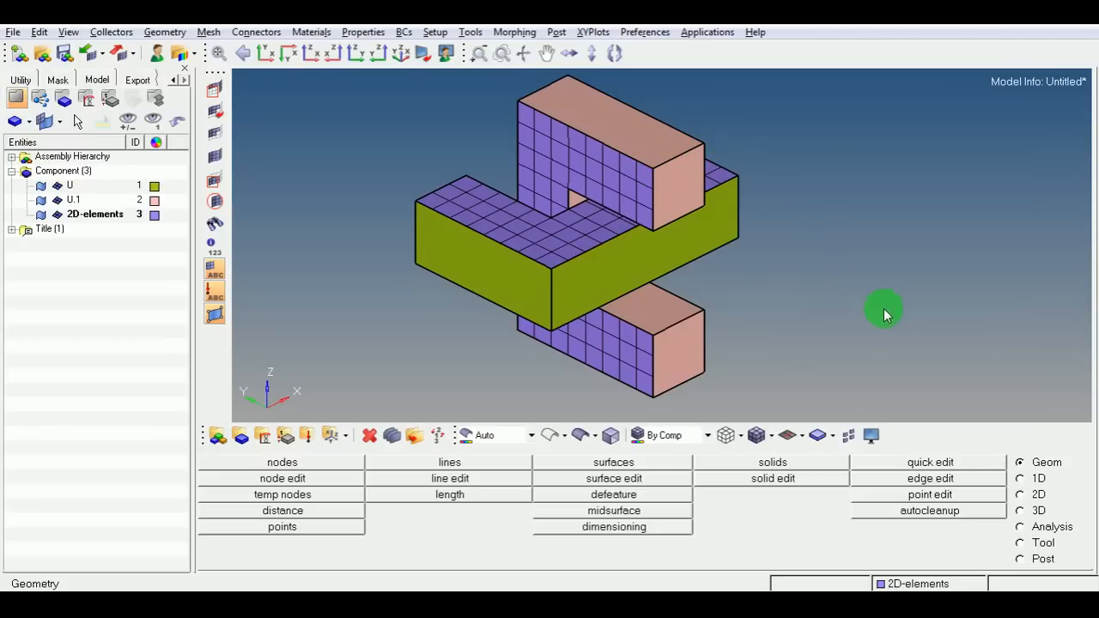
pyautogui.click(1035, 510)
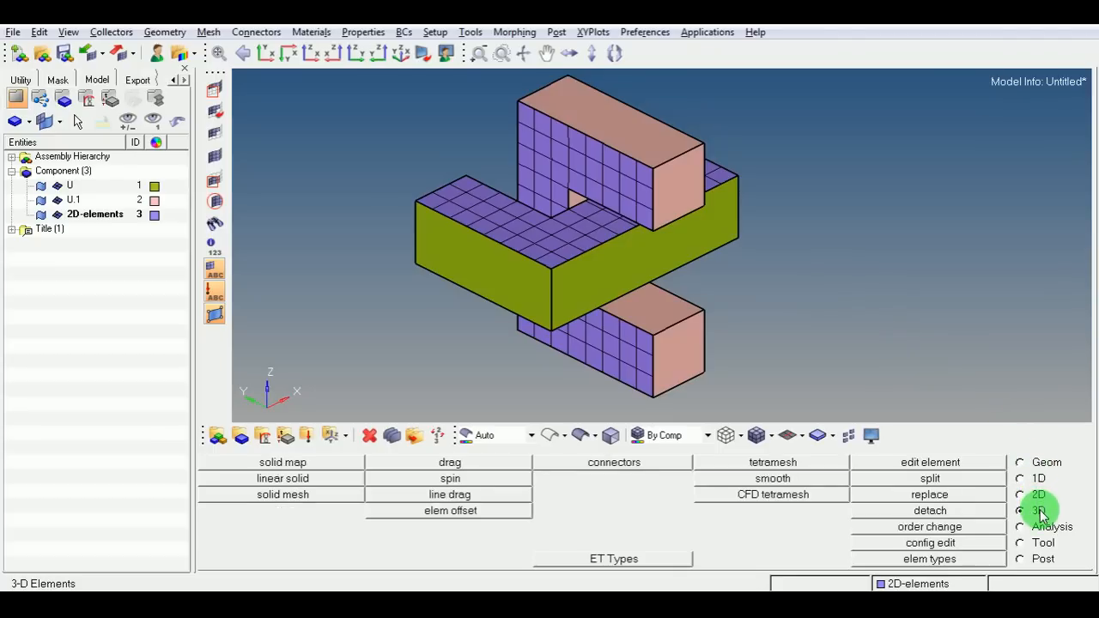
pyautogui.click(472, 464)
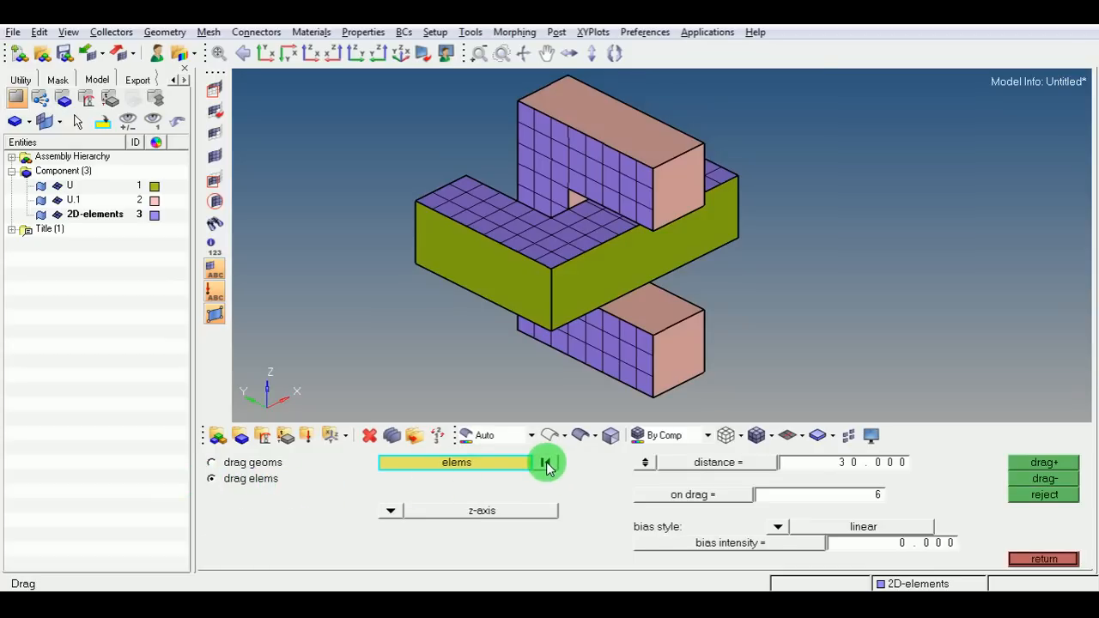
pyautogui.click(560, 155)
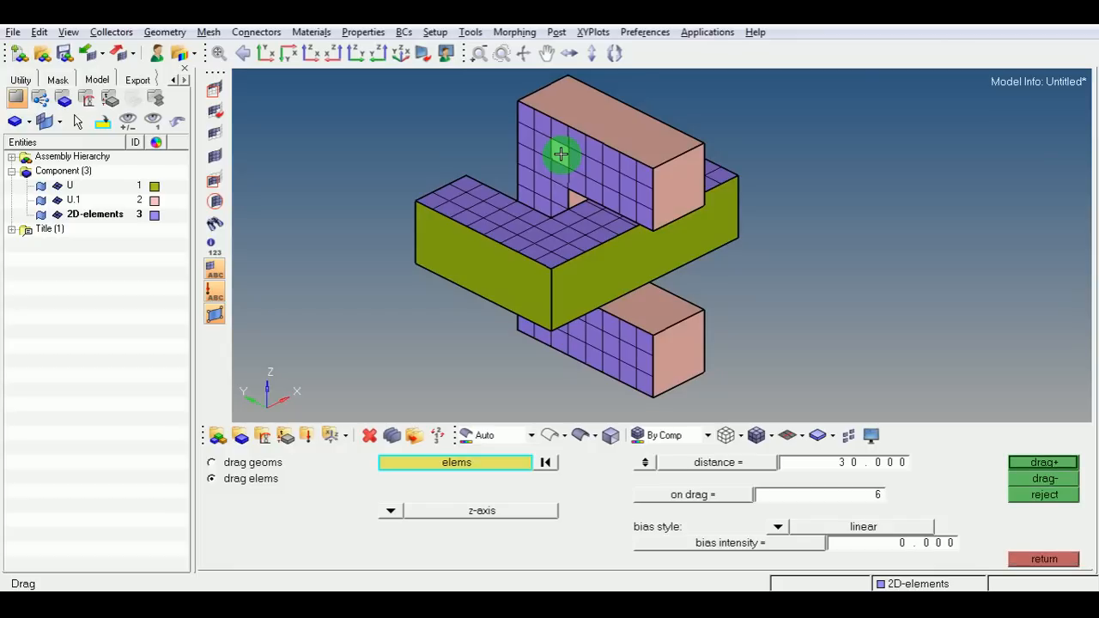
pyautogui.click(520, 459)
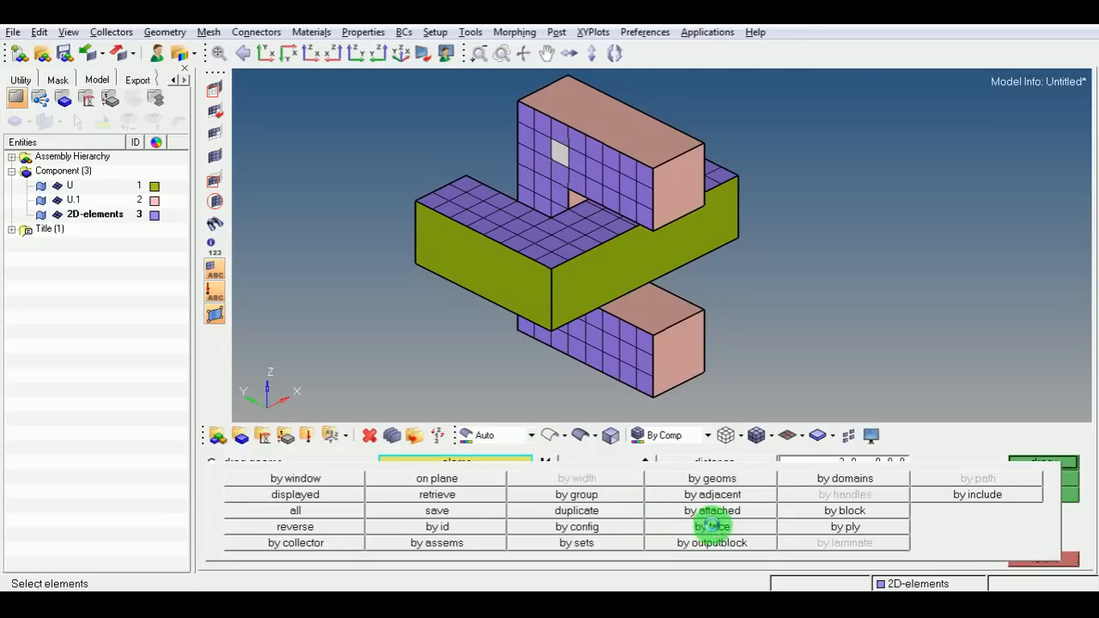
pyautogui.click(712, 526)
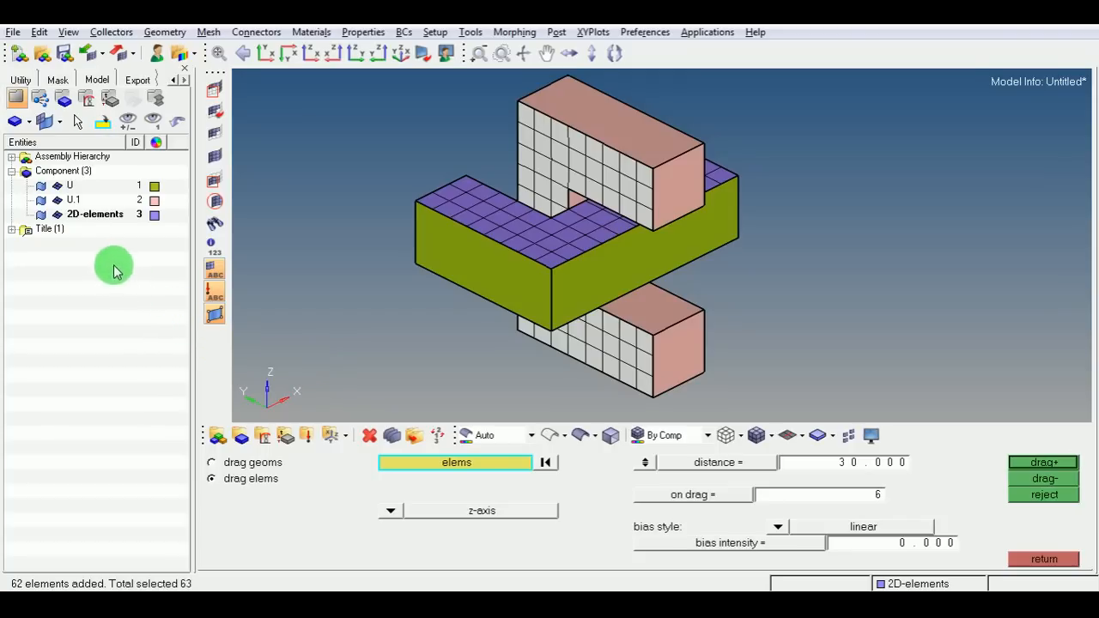
# Create a component named 3D-elements_STEEL with a dark purple colour and the HM_COMP card image.
pyautogui.rightClick(88, 241)
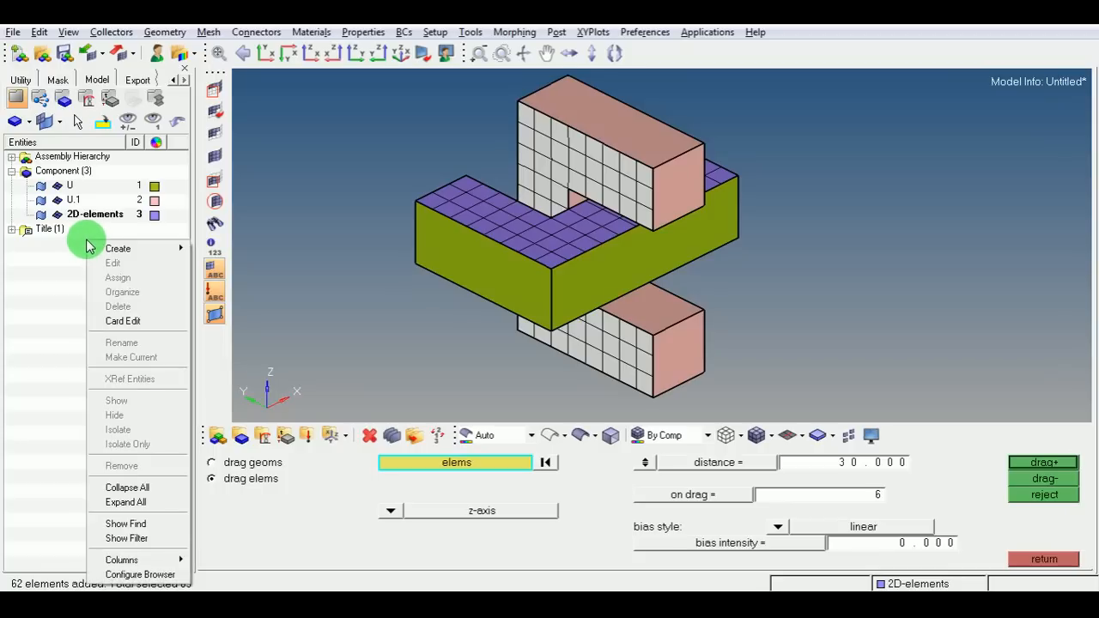
pyautogui.moveTo(187, 256)
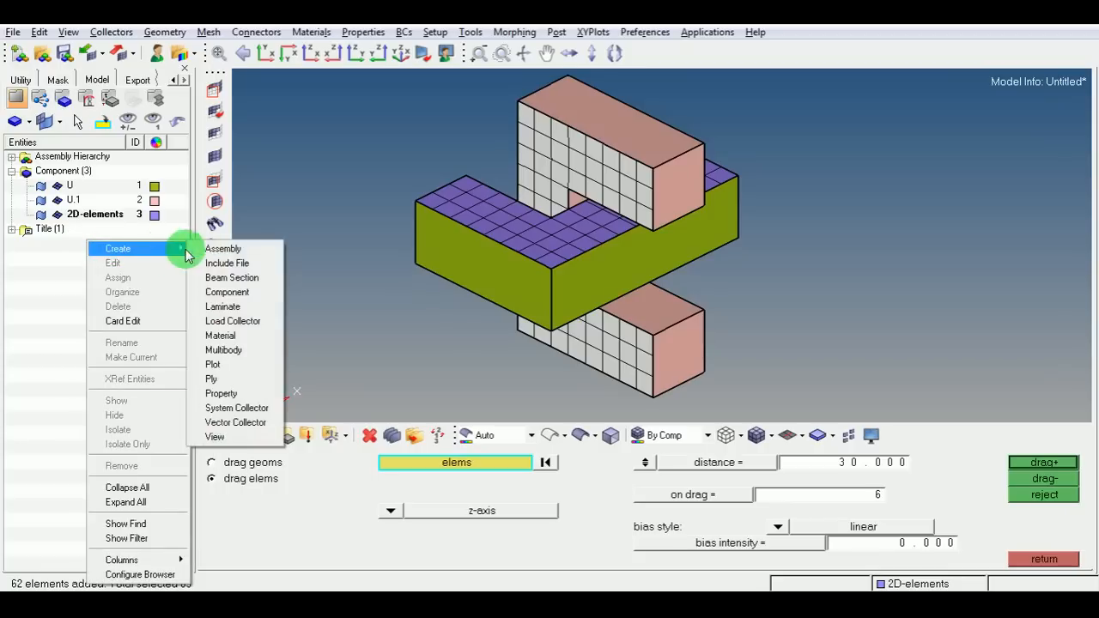
pyautogui.click(241, 289)
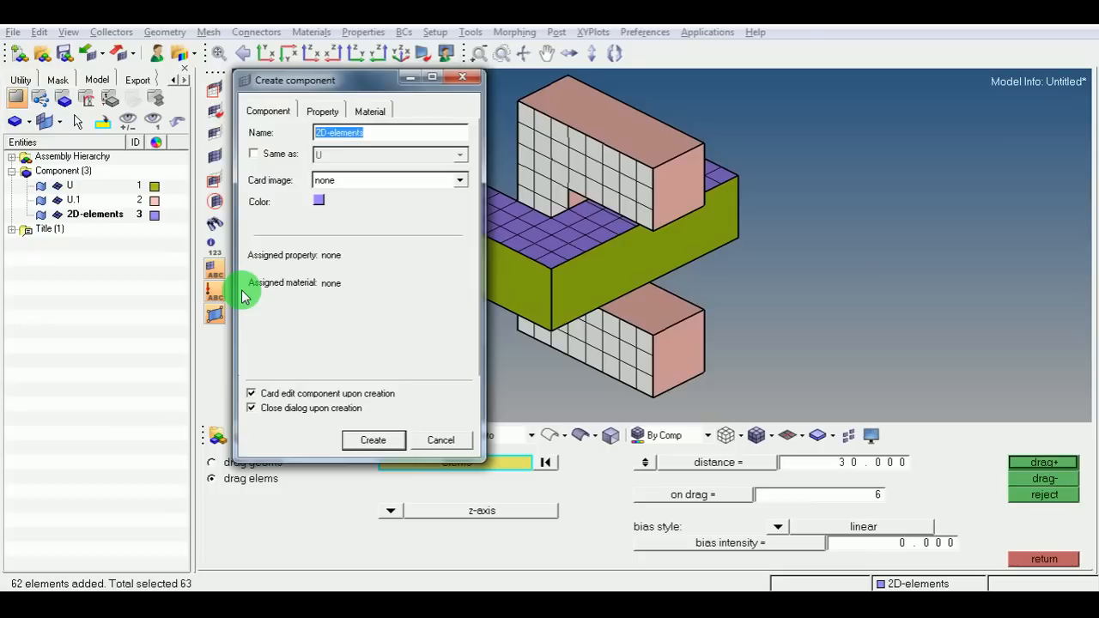
pyautogui.write('3D-eleme')
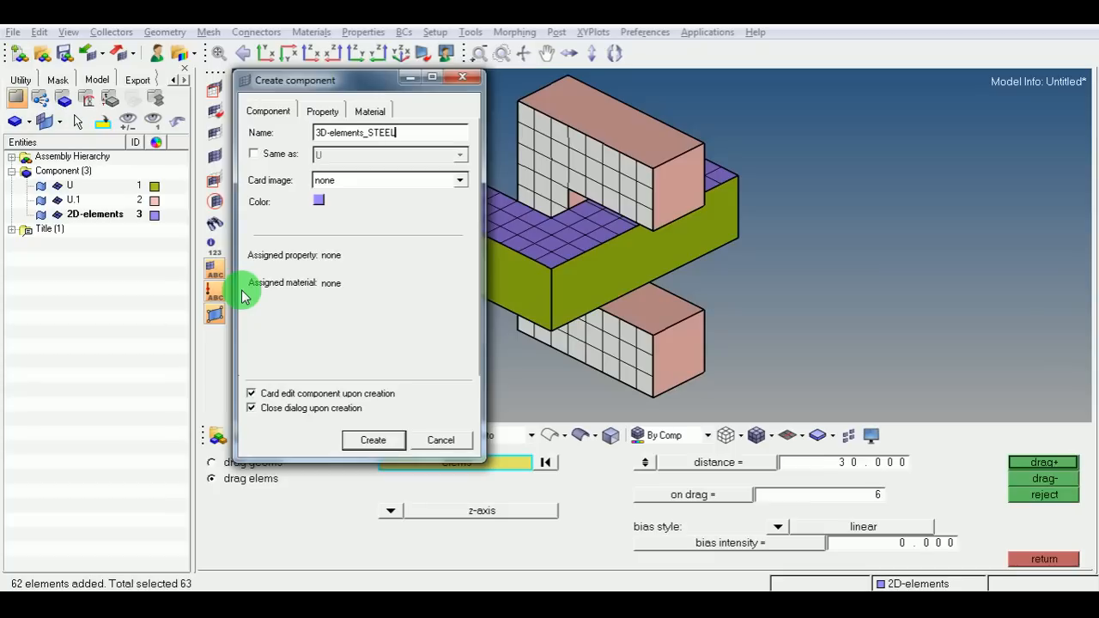
pyautogui.click(318, 201)
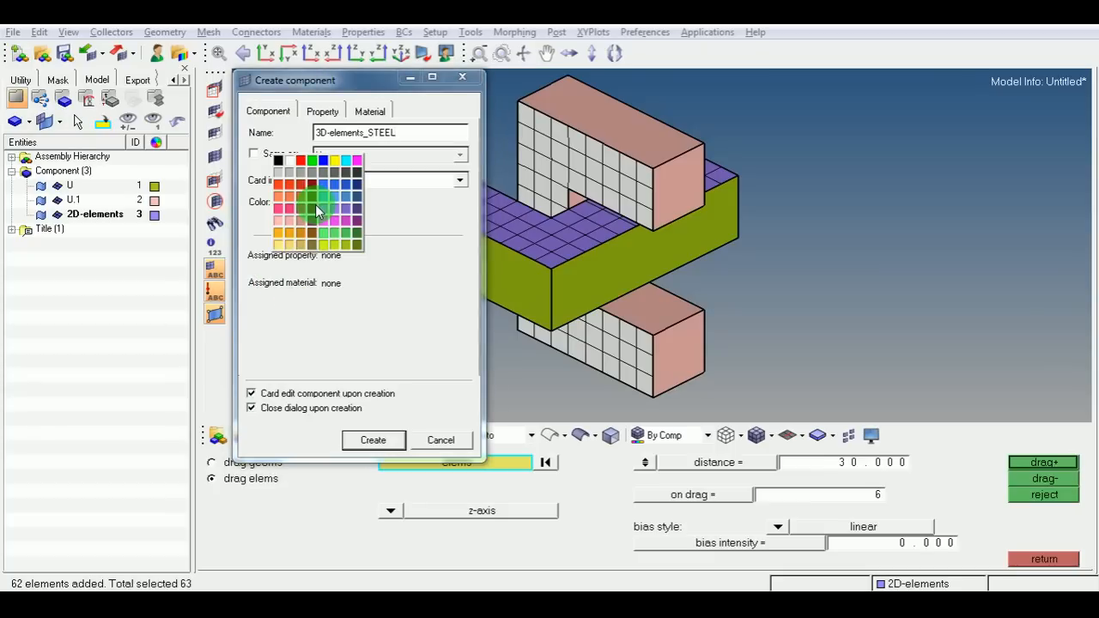
pyautogui.click(356, 219)
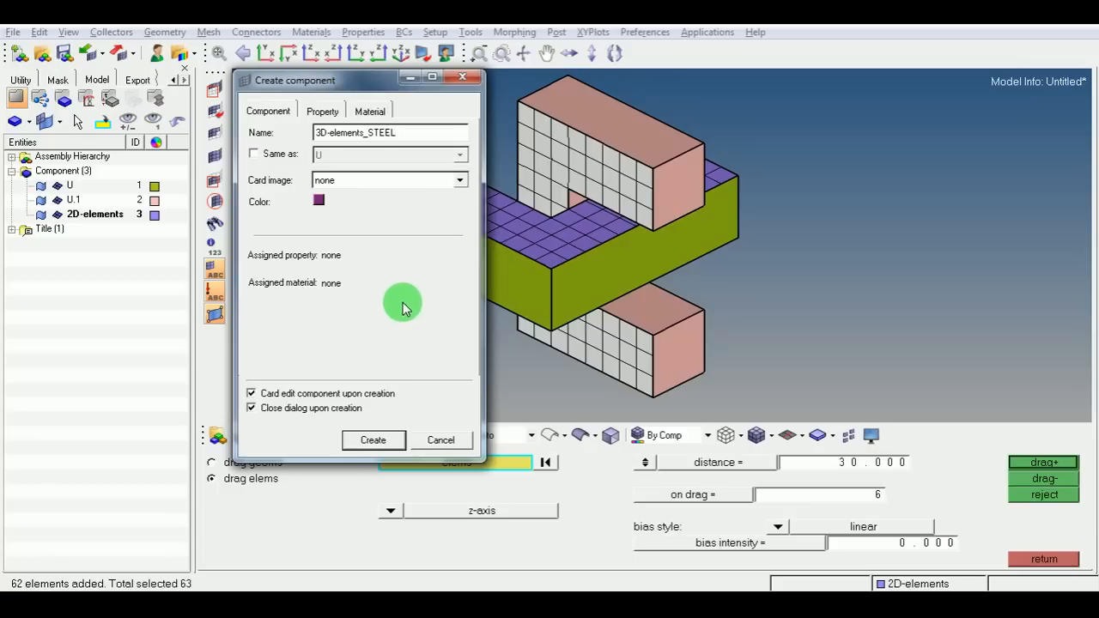
pyautogui.click(461, 184)
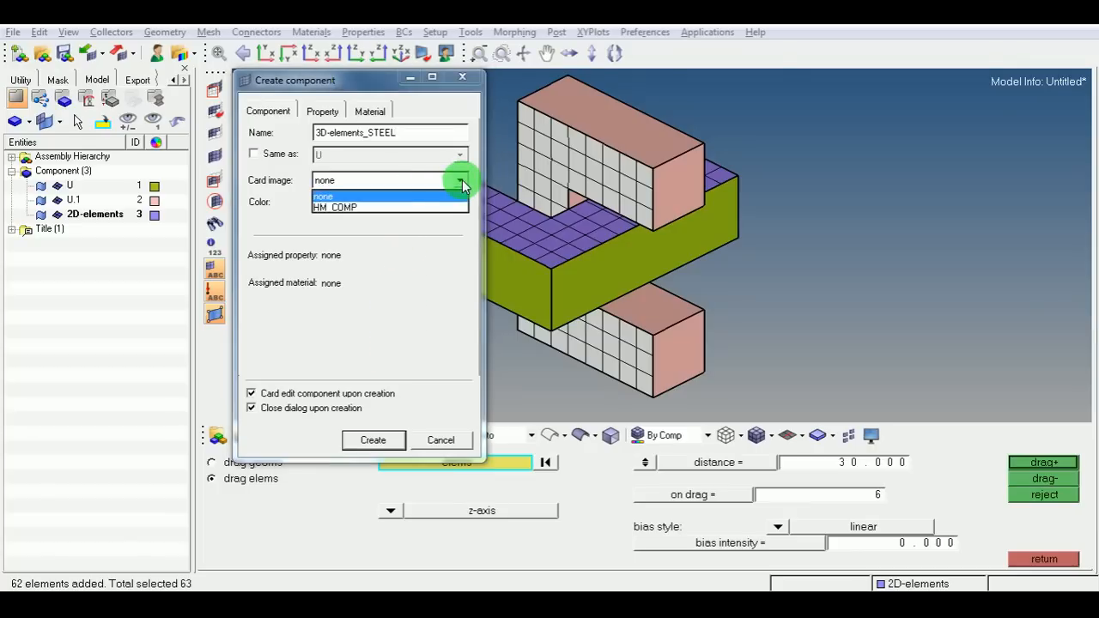
pyautogui.click(337, 207)
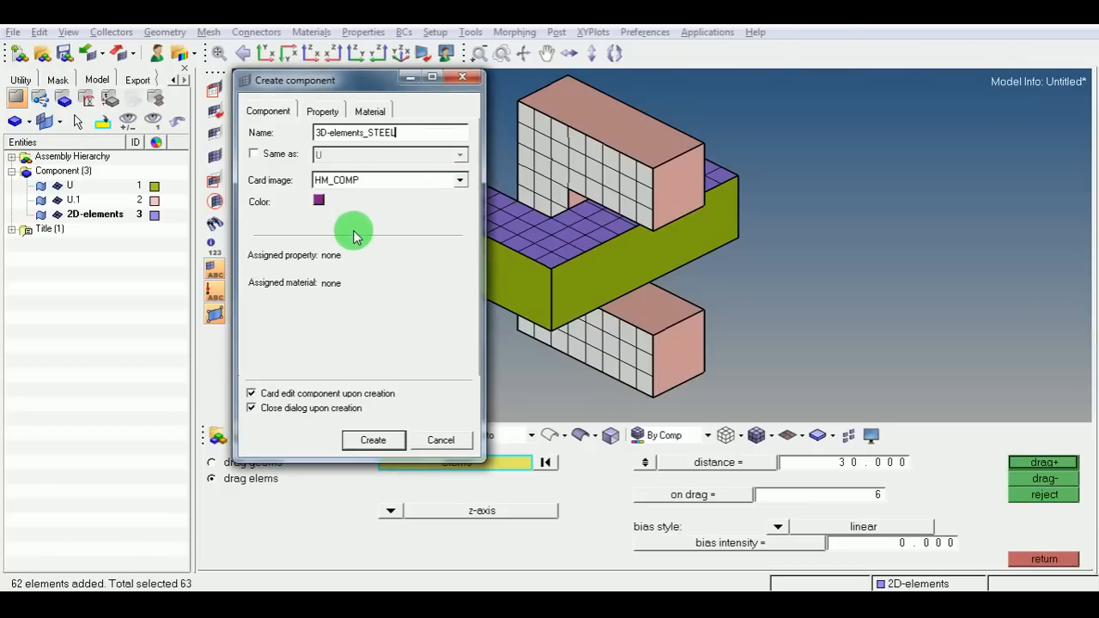
pyautogui.click(391, 443)
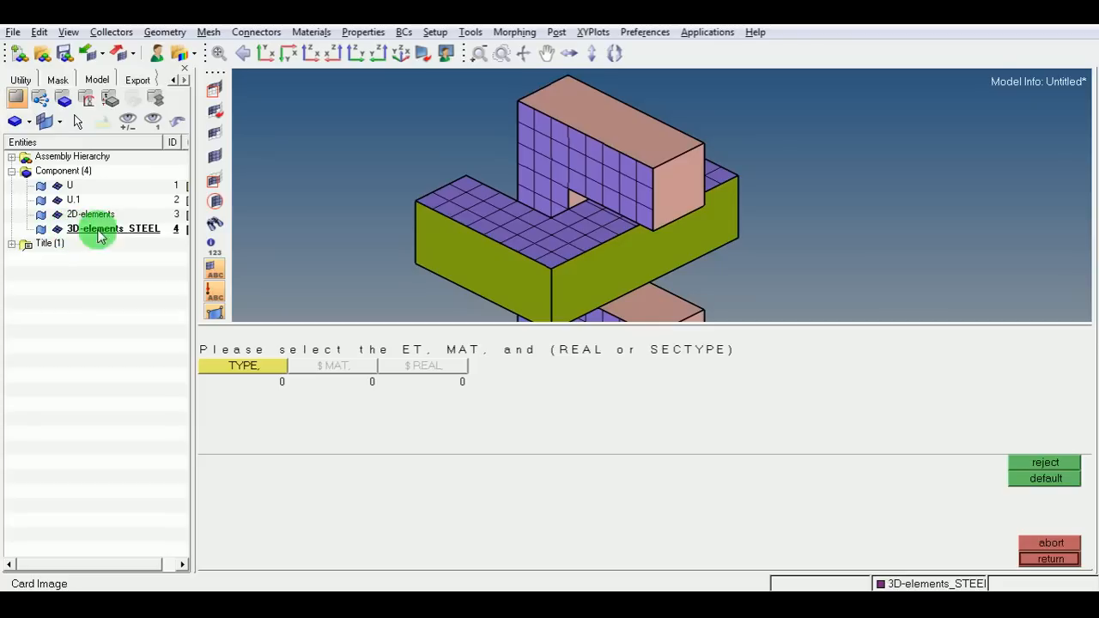
pyautogui.click(1035, 561)
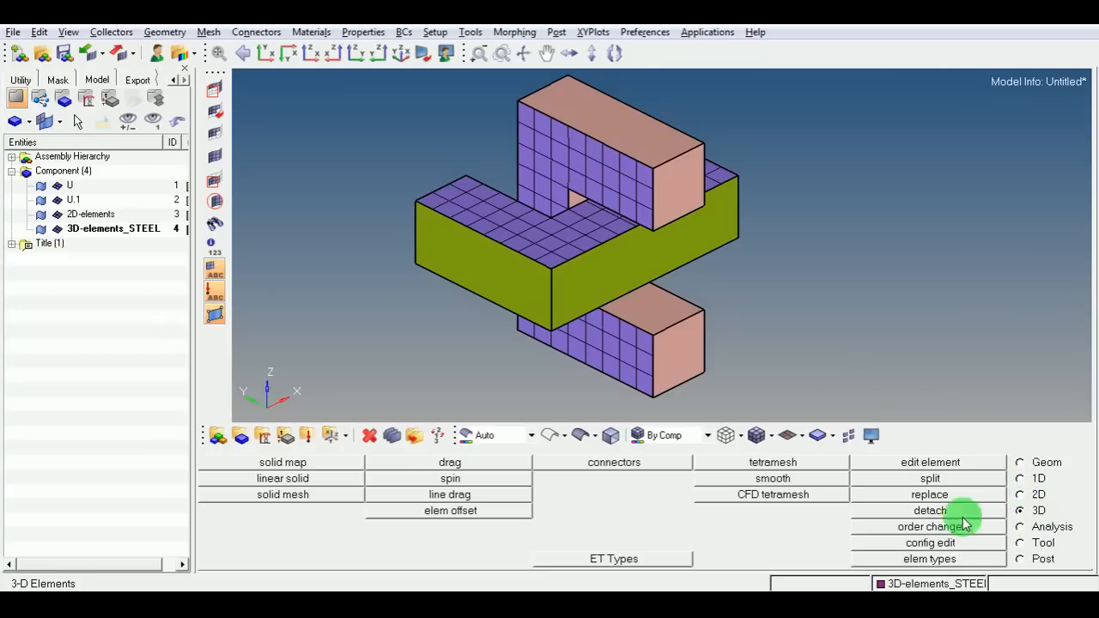
# Drag the pink U.1 part's face elements along the x-axis by 30 with 6 layers to build solid elements.
pyautogui.click(453, 462)
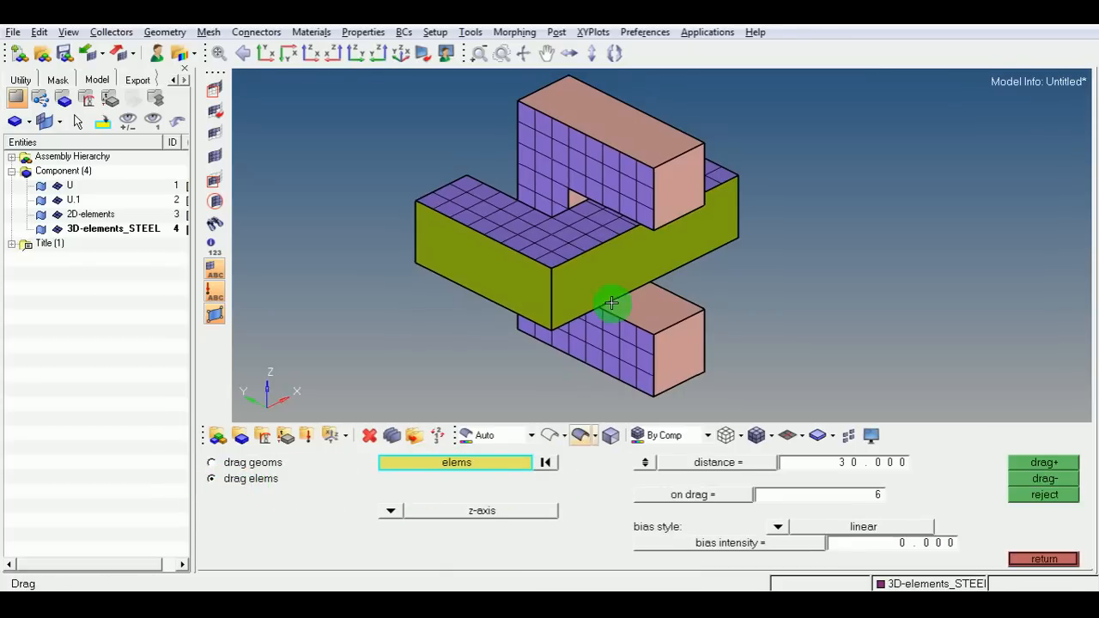
pyautogui.click(535, 136)
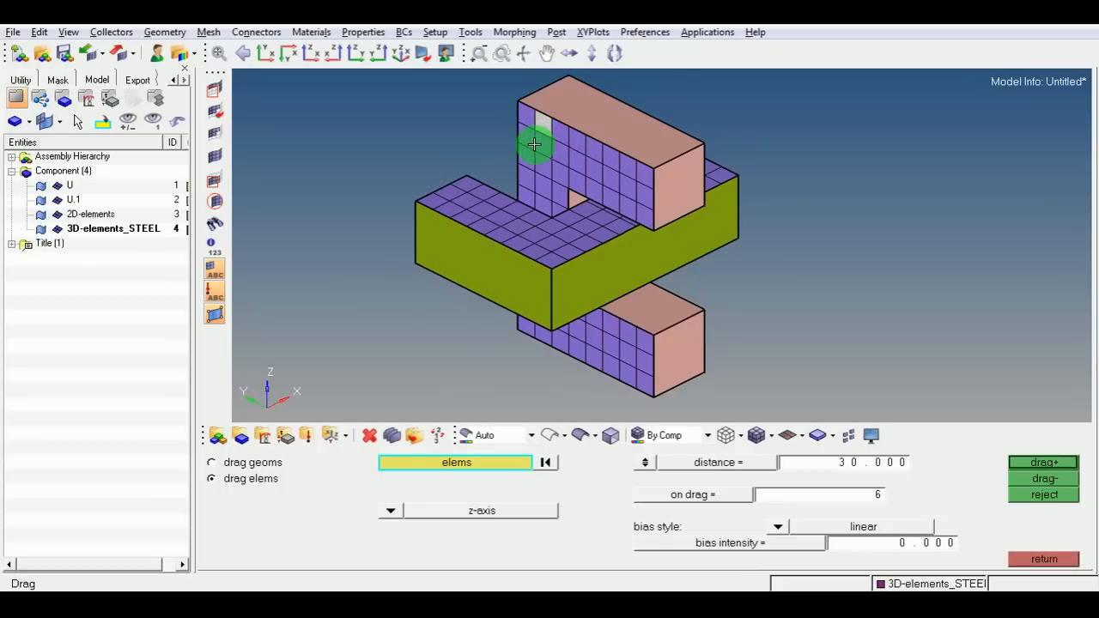
pyautogui.click(503, 462)
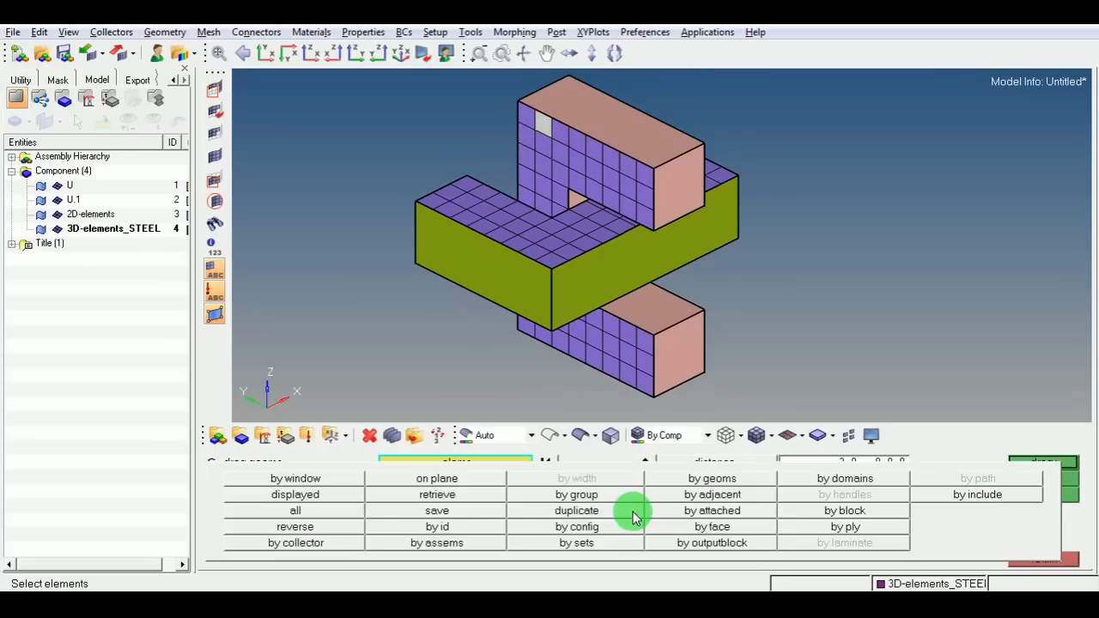
pyautogui.click(696, 527)
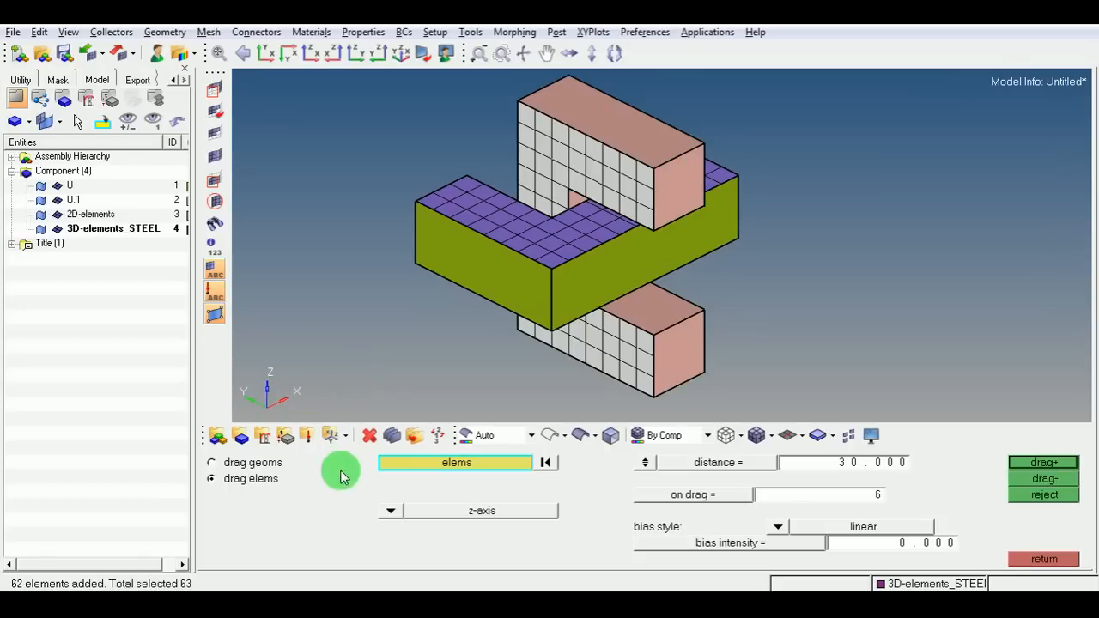
pyautogui.click(382, 511)
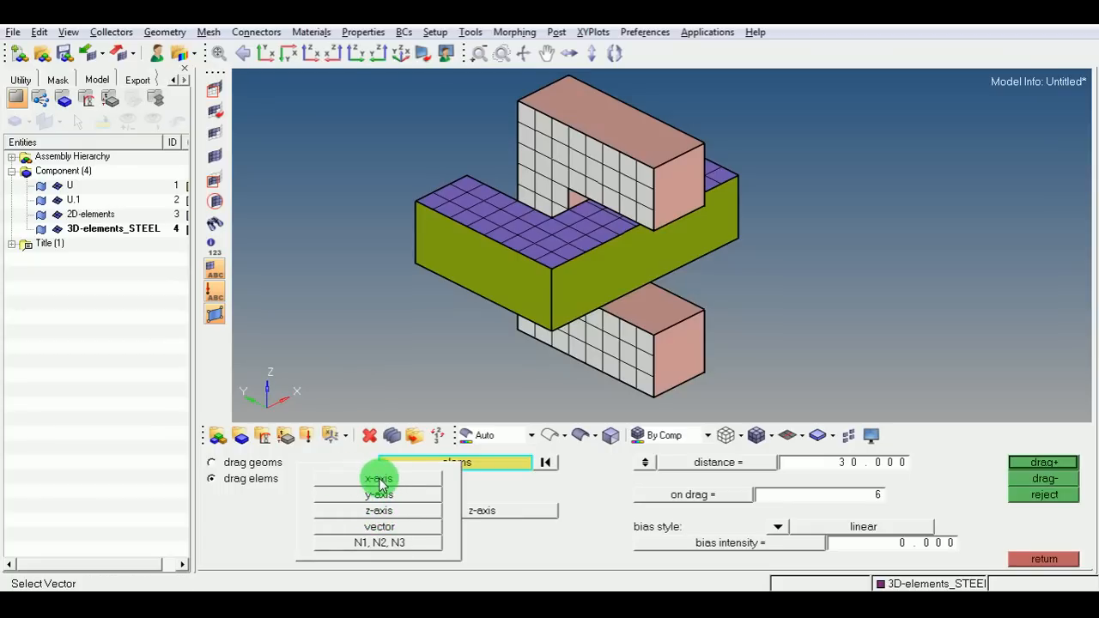
pyautogui.click(379, 479)
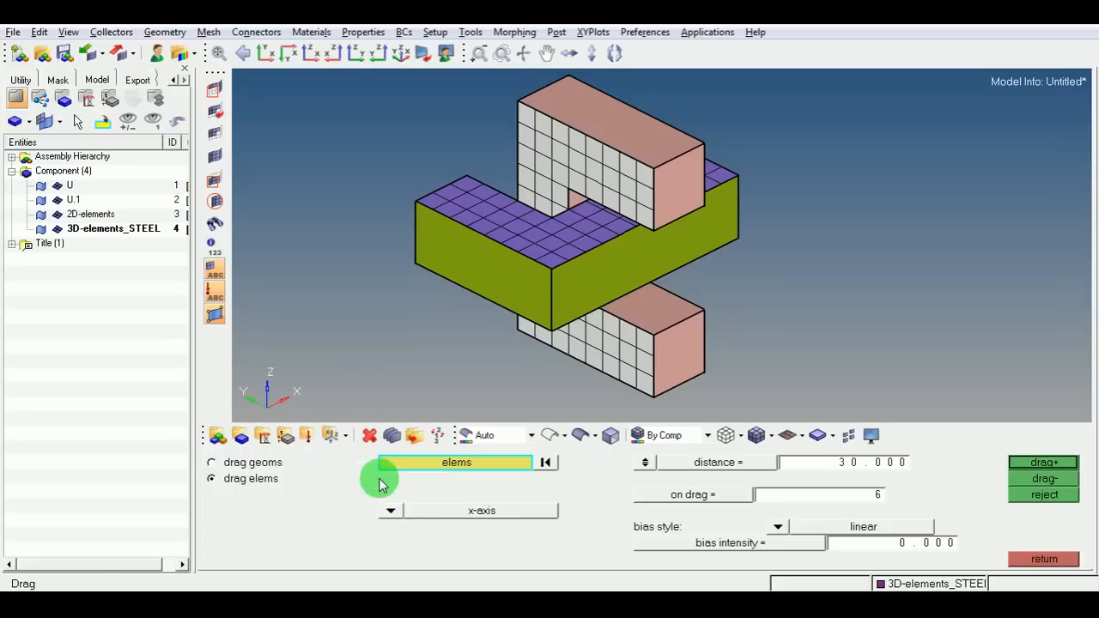
pyautogui.click(1034, 463)
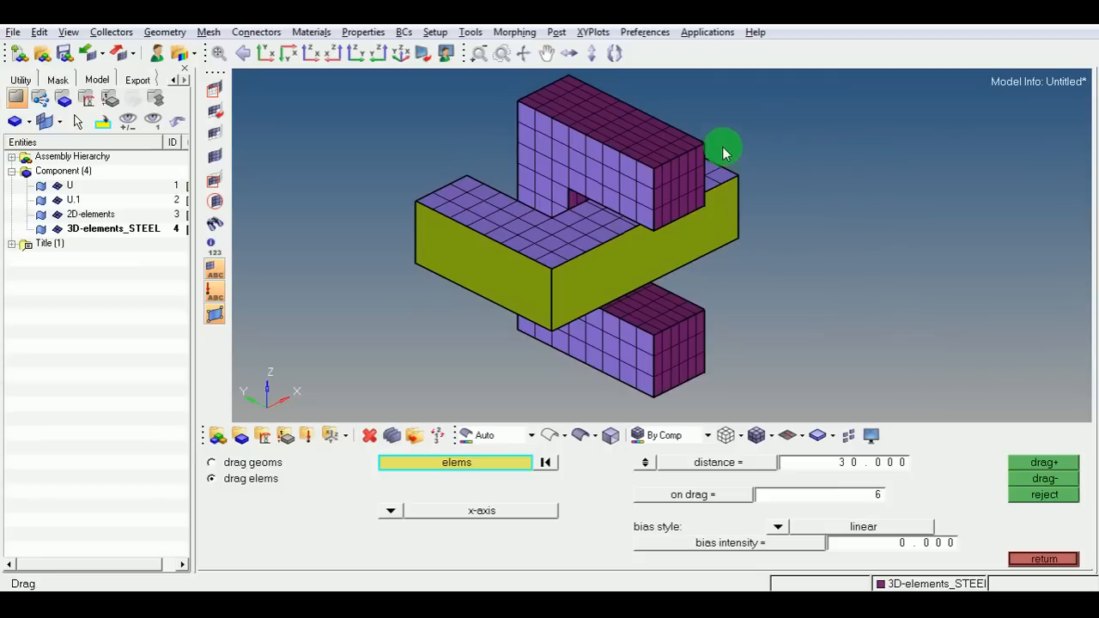
pyautogui.keyDown('ctrl'); pyautogui.scroll(5, 671, 135); pyautogui.keyUp('ctrl')
pyautogui.keyDown('ctrl'); pyautogui.moveTo(672, 165); pyautogui.dragTo(692, 252, button='right'); pyautogui.keyUp('ctrl')
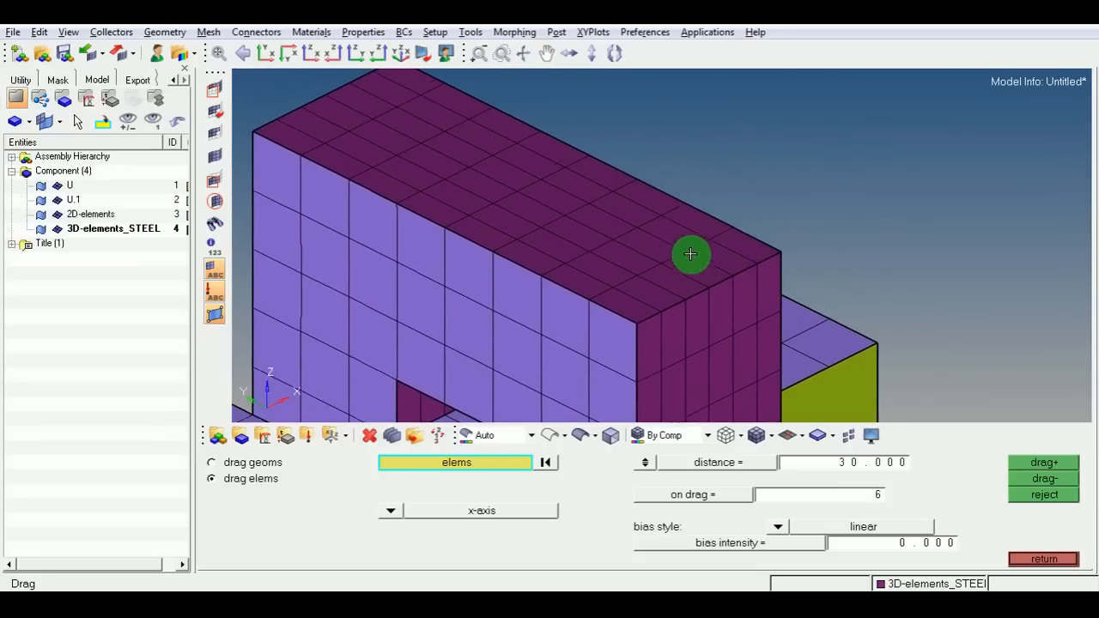
pyautogui.scroll(-4, 623, 214)
pyautogui.moveTo(619, 249)
pyautogui.keyDown('ctrl'); pyautogui.mouseDown()
pyautogui.moveTo(618, 197)
pyautogui.moveTo(605, 204)
pyautogui.mouseUp(); pyautogui.keyUp('ctrl')
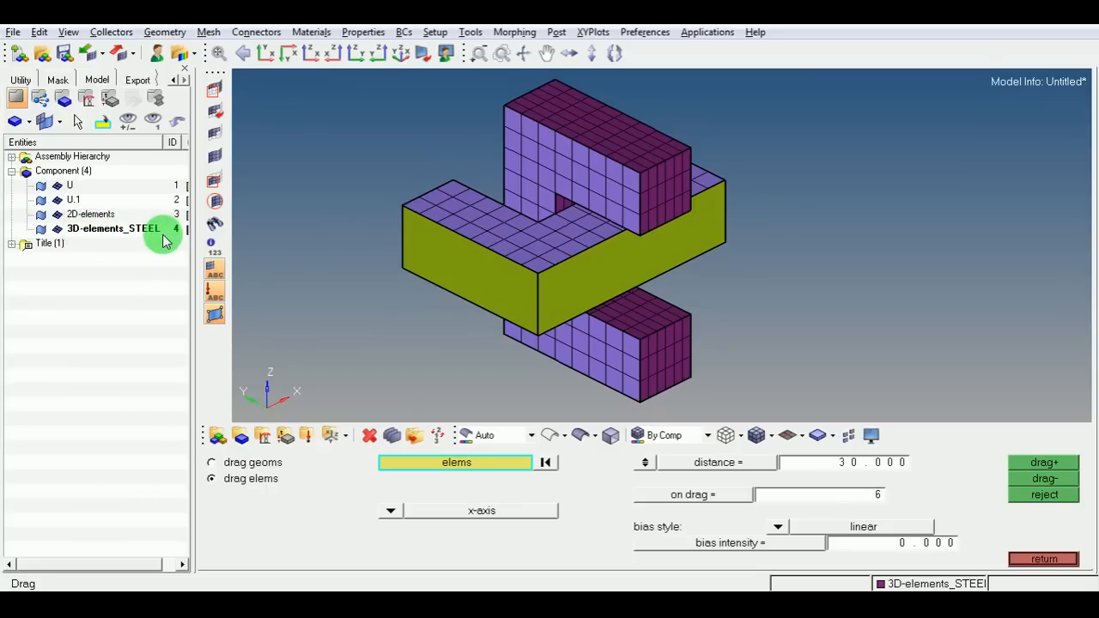
pyautogui.click(1037, 560)
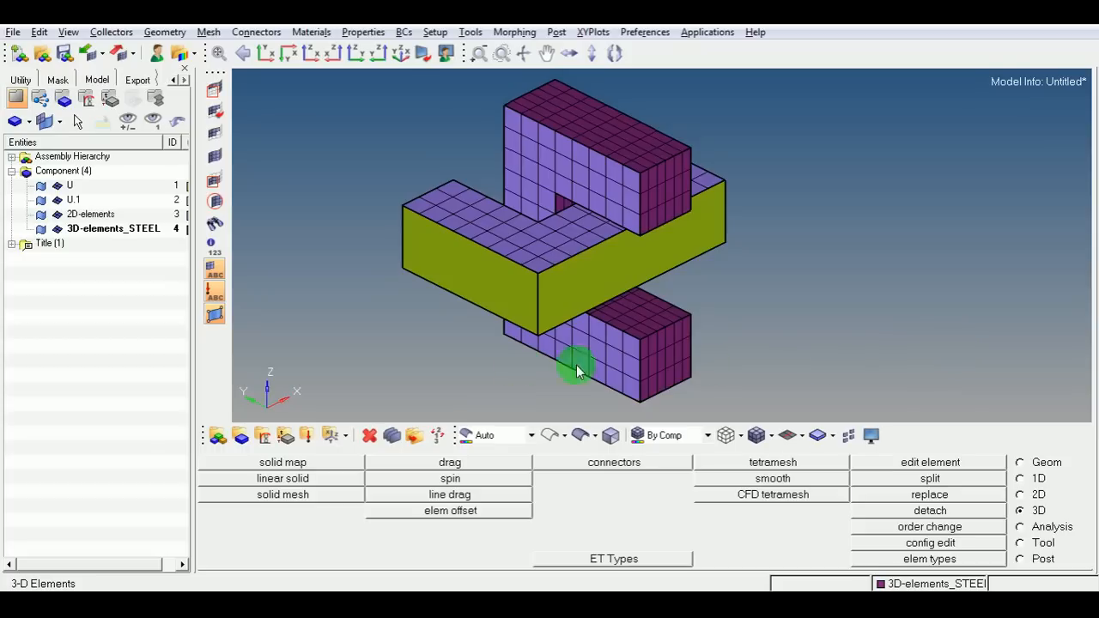
# Create another component named 3D-elements_ALU with a green colour.
pyautogui.rightClick(98, 266)
pyautogui.click(130, 257)
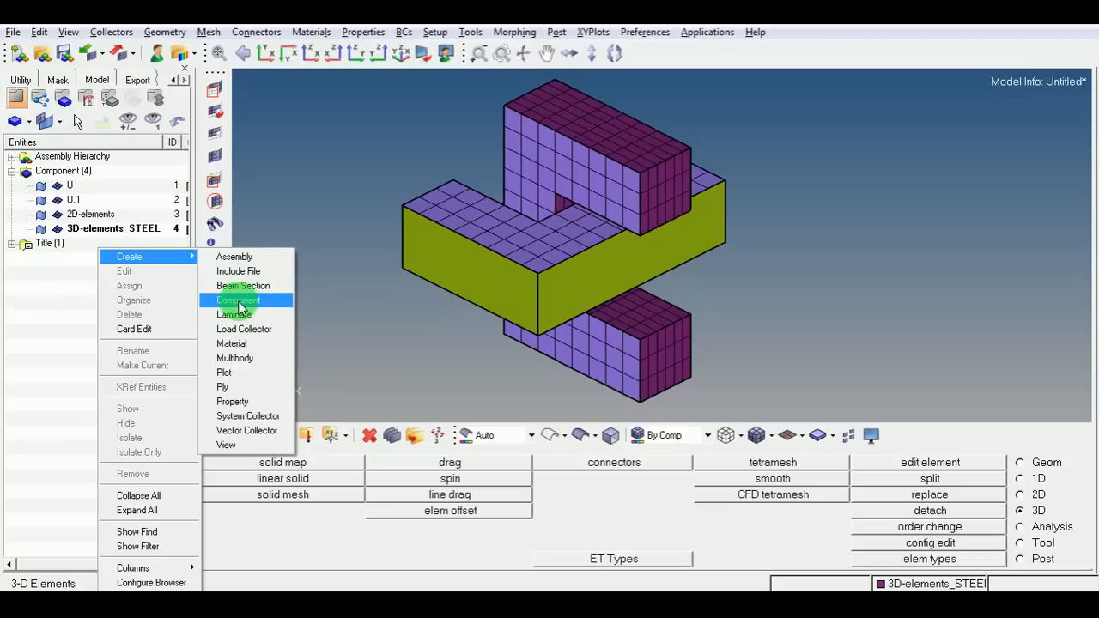
pyautogui.click(239, 300)
pyautogui.click(318, 134)
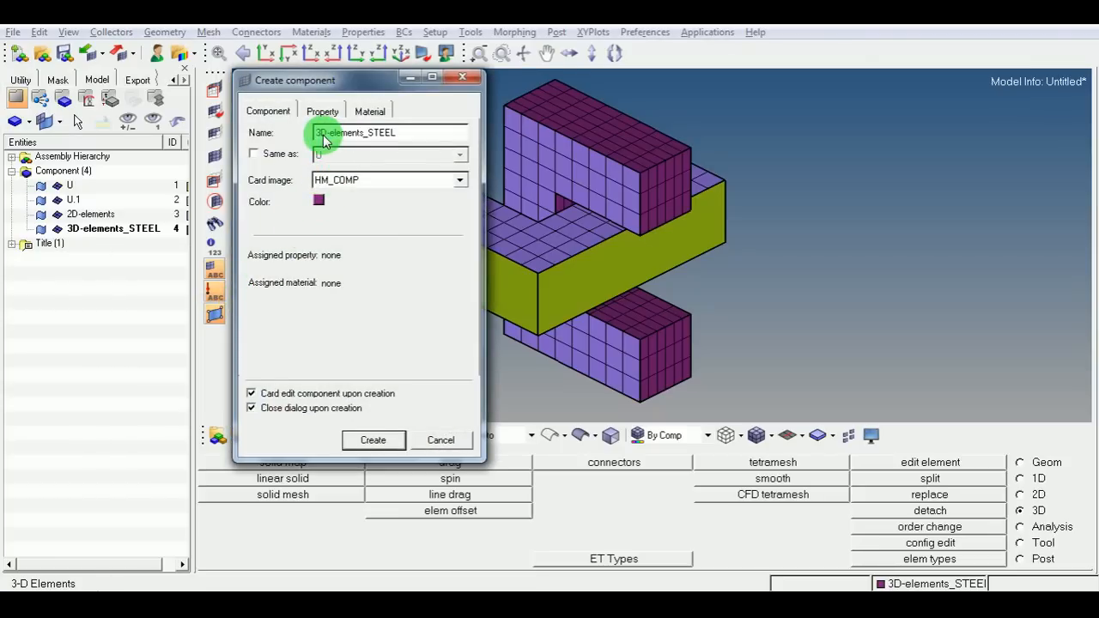
pyautogui.moveTo(366, 135); pyautogui.dragTo(421, 137)
pyautogui.write('U')
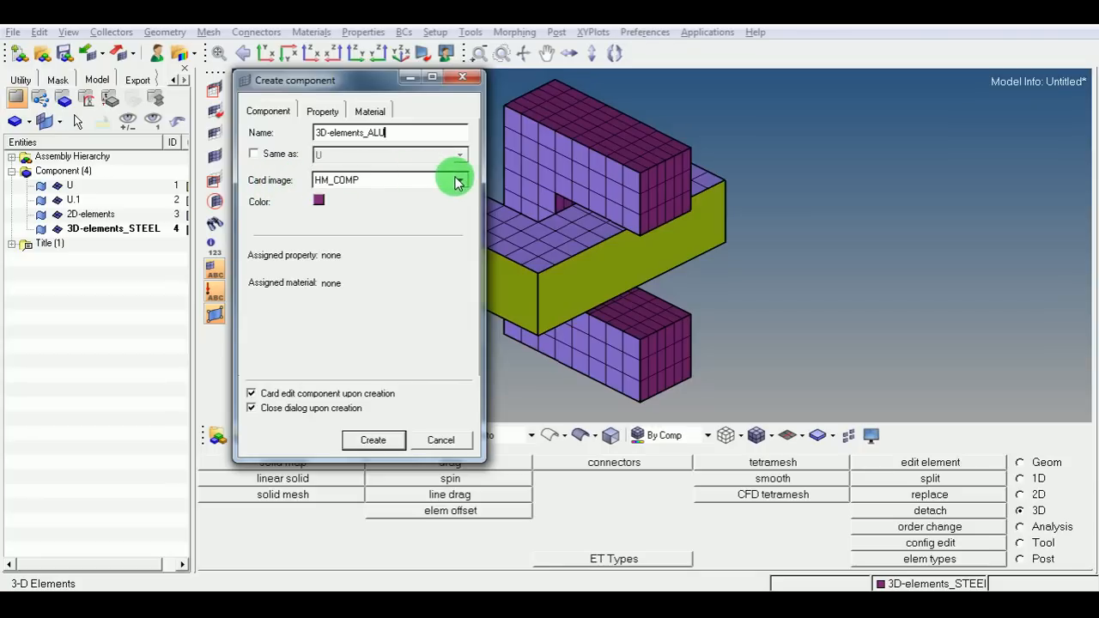
pyautogui.click(319, 201)
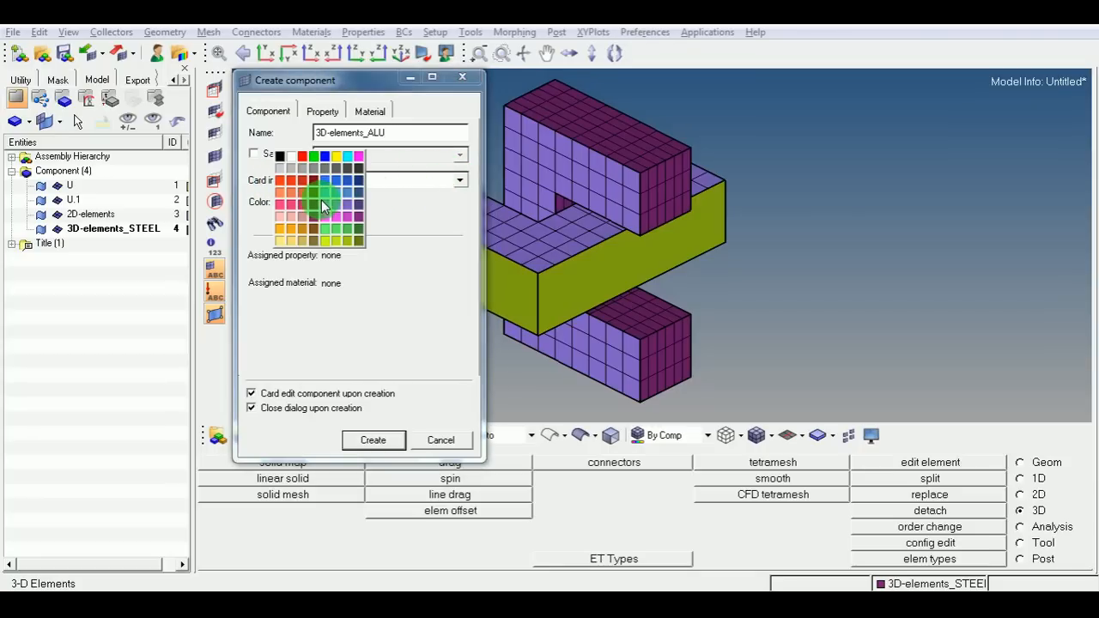
pyautogui.click(349, 237)
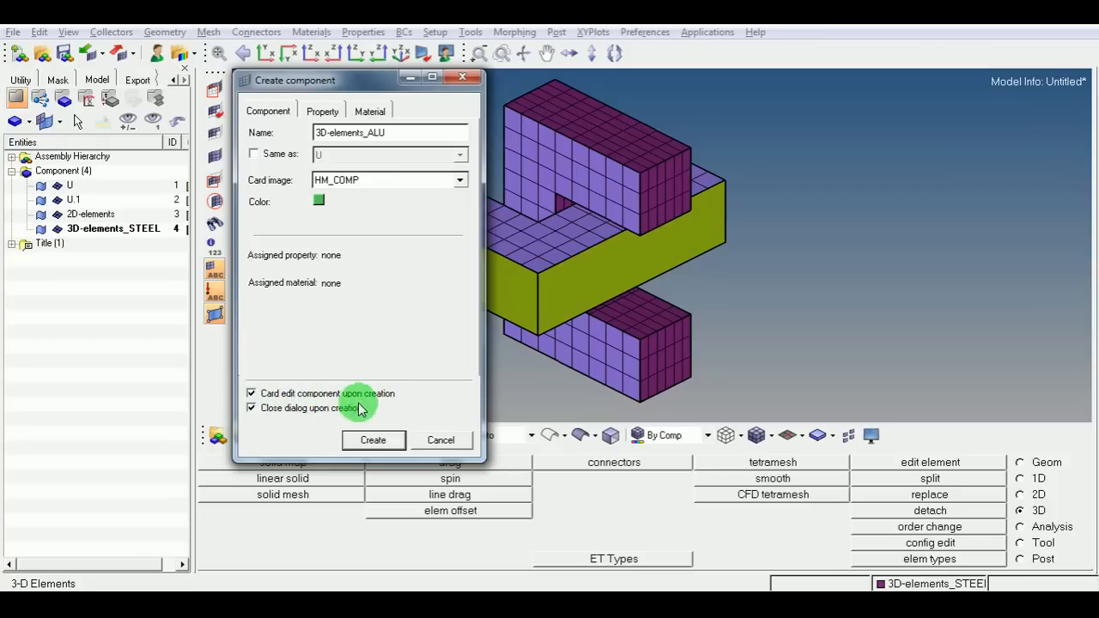
pyautogui.click(371, 439)
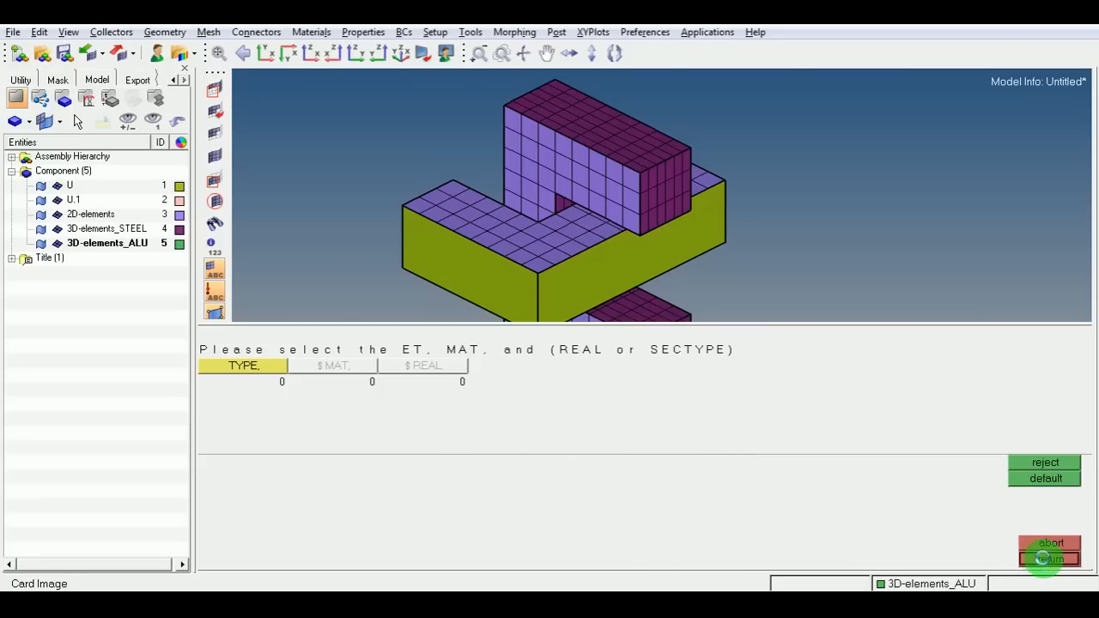
pyautogui.click(1049, 559)
pyautogui.click(1045, 553)
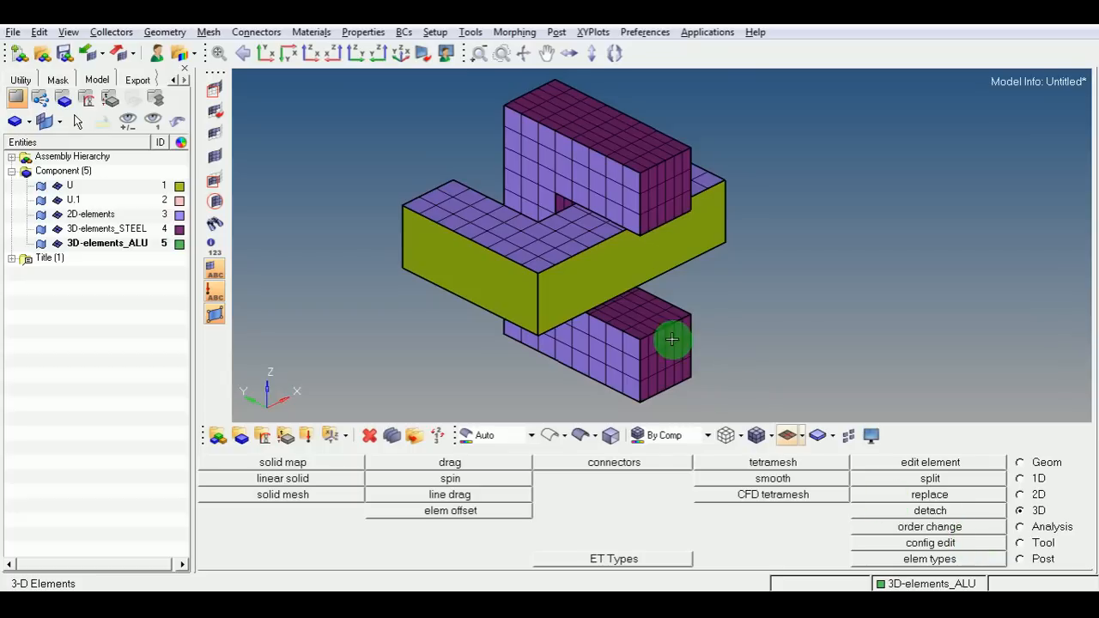
# Drag the green U part's face elements along the z-axis by -30 with 6 layers to build solid elements in 3D-elements_ALU.
pyautogui.keyDown('ctrl'); pyautogui.moveTo(696, 296); pyautogui.dragTo(683, 297, button='right'); pyautogui.keyUp('ctrl')
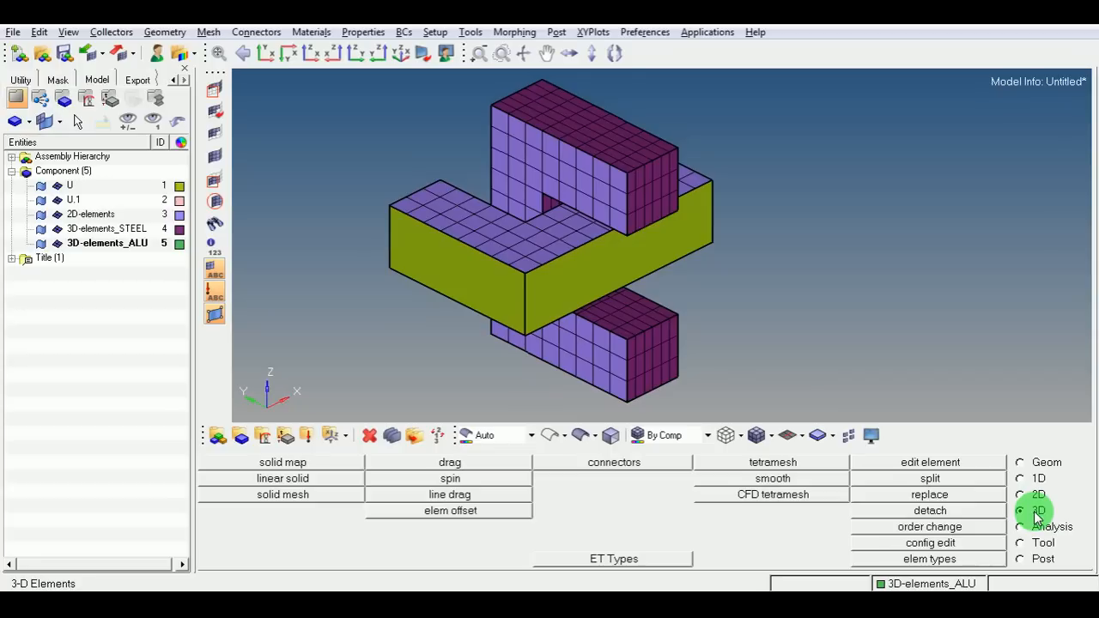
pyautogui.click(451, 462)
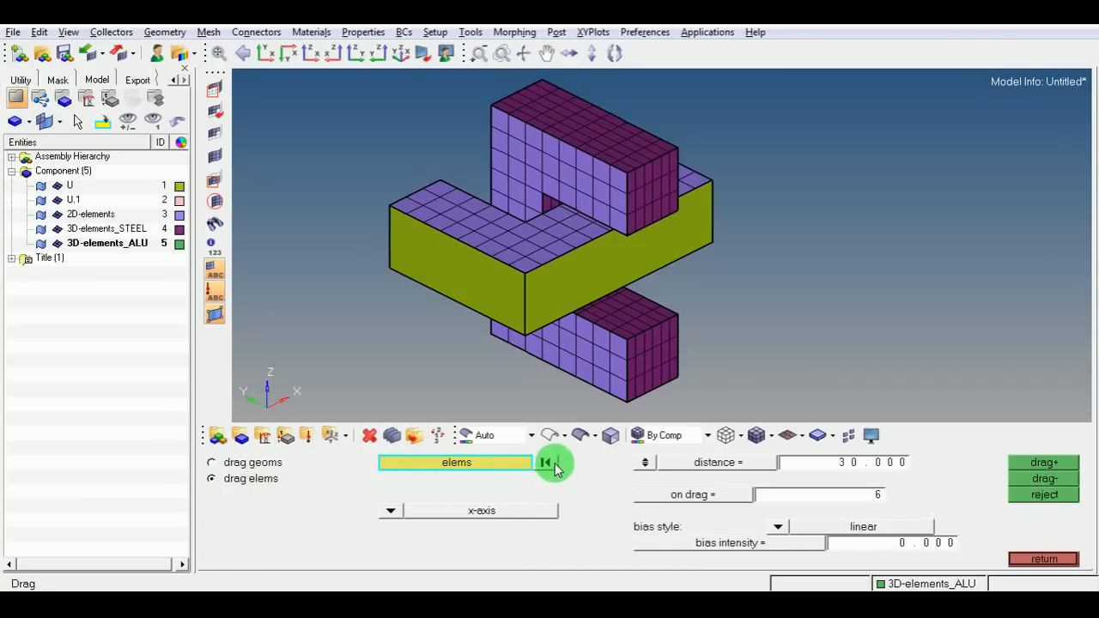
pyautogui.click(421, 205)
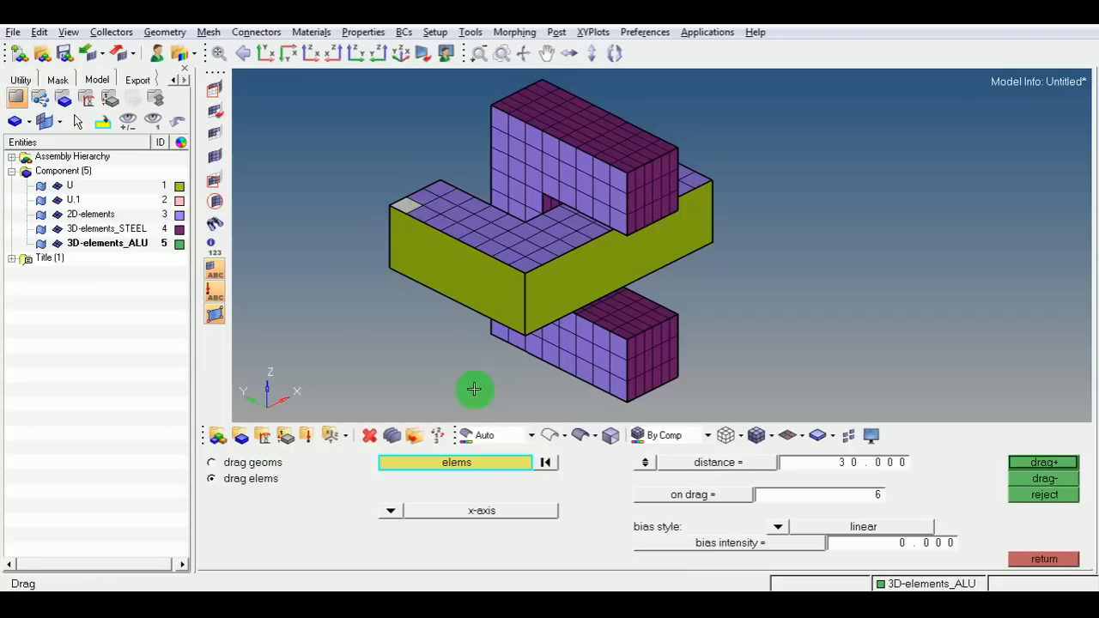
pyautogui.click(493, 461)
pyautogui.click(691, 530)
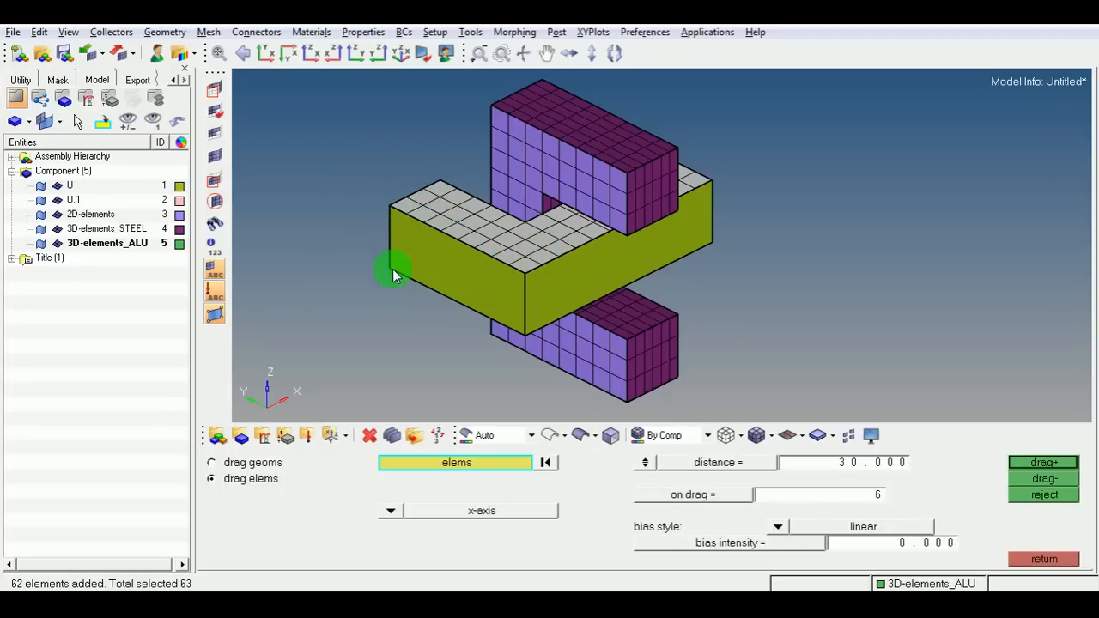
pyautogui.click(388, 510)
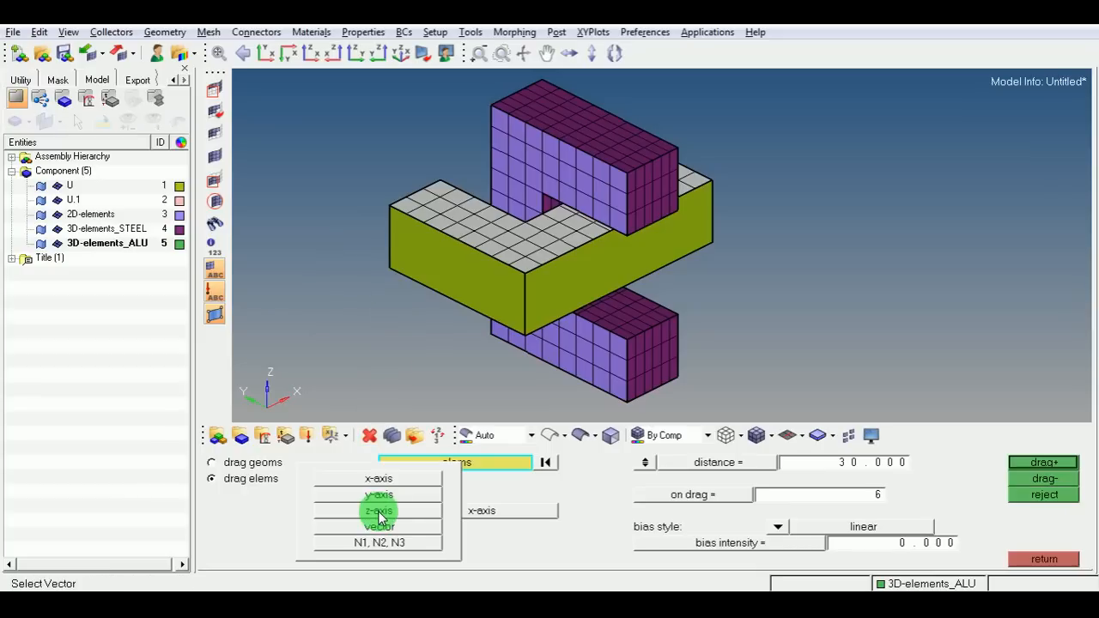
pyautogui.click(378, 511)
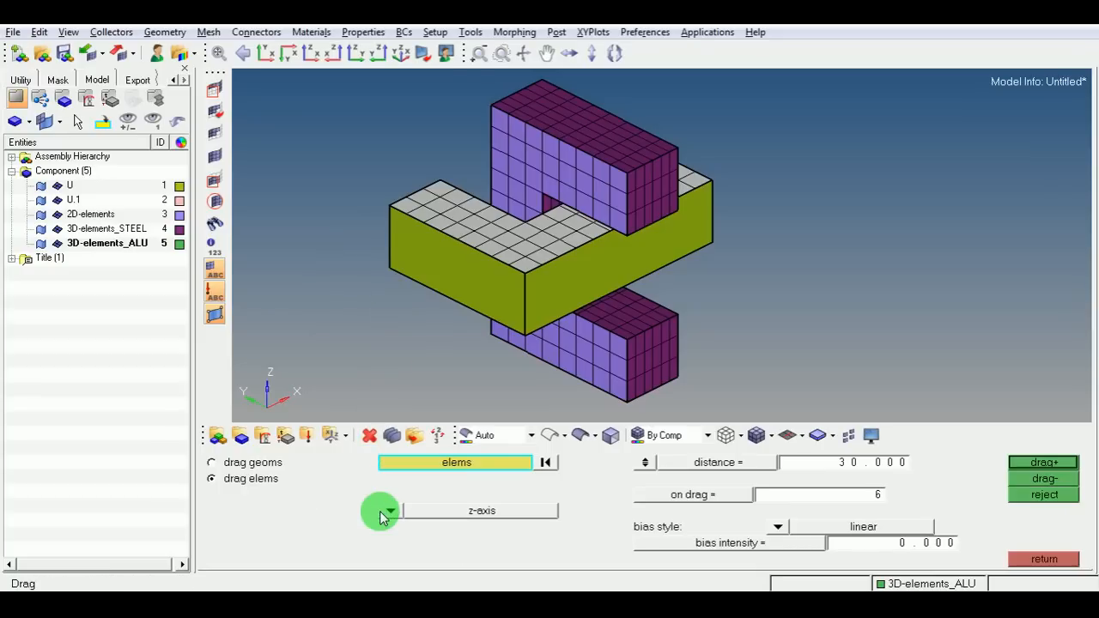
pyautogui.click(847, 468)
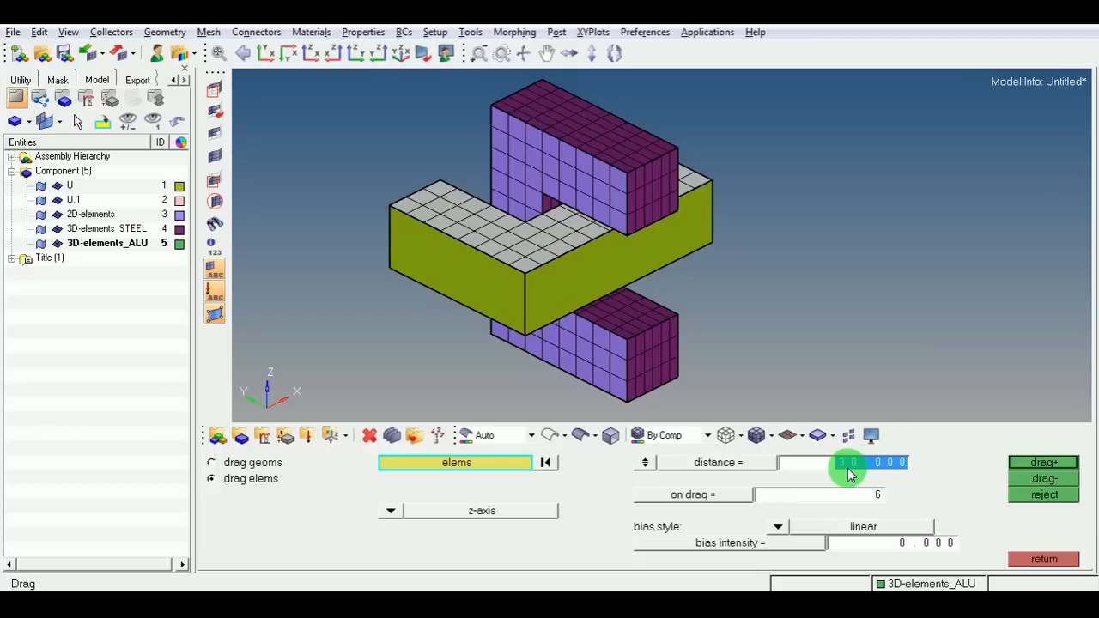
pyautogui.write('-')
pyautogui.click(836, 503)
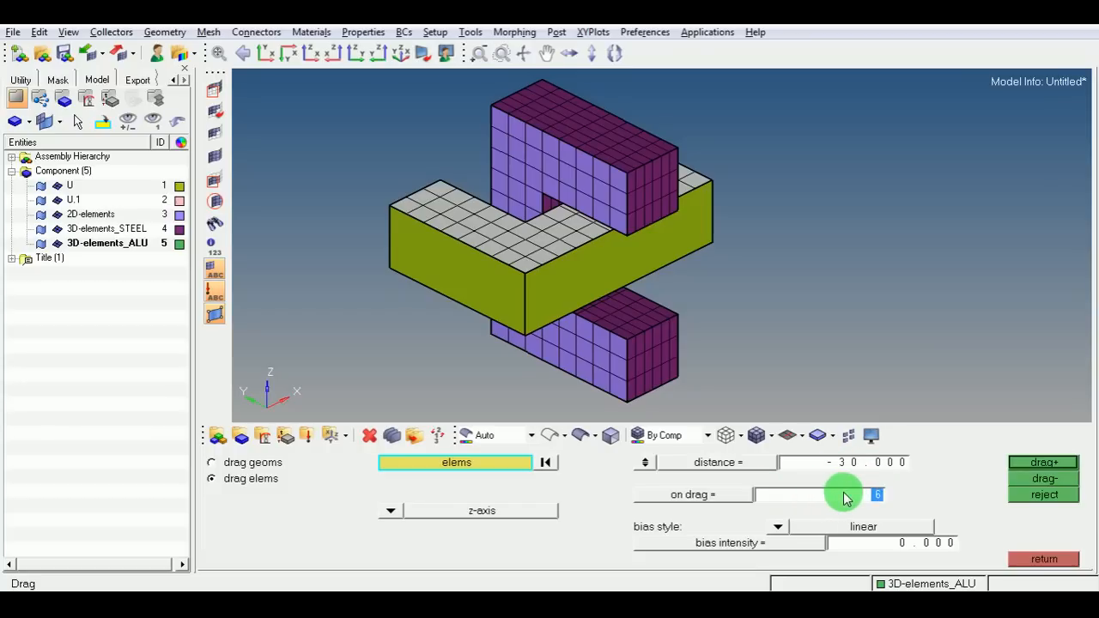
pyautogui.click(1043, 462)
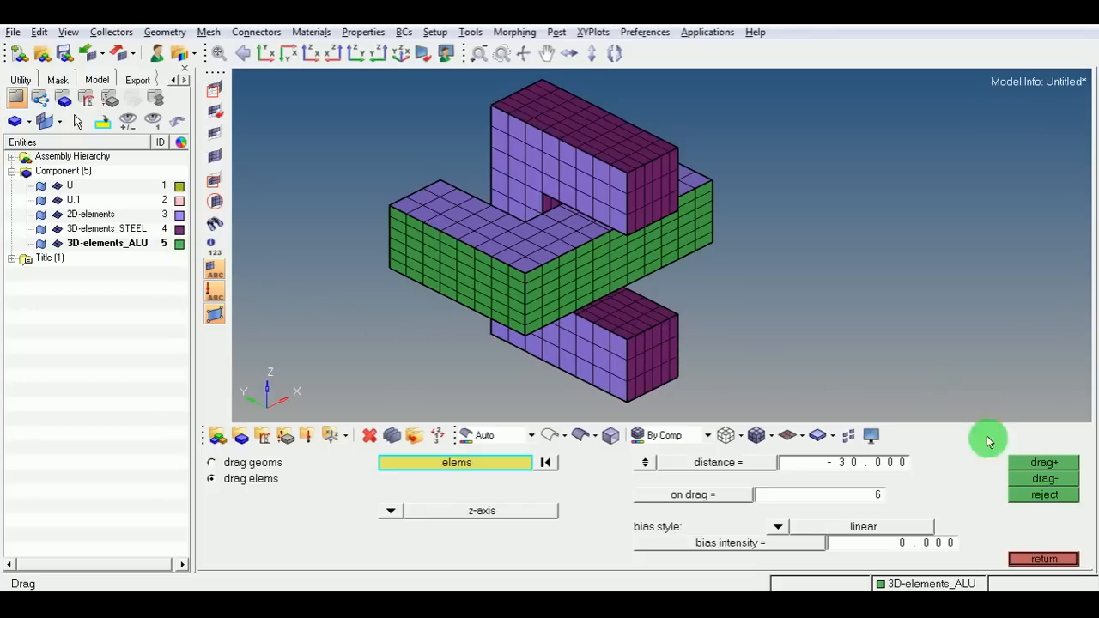
pyautogui.click(1031, 559)
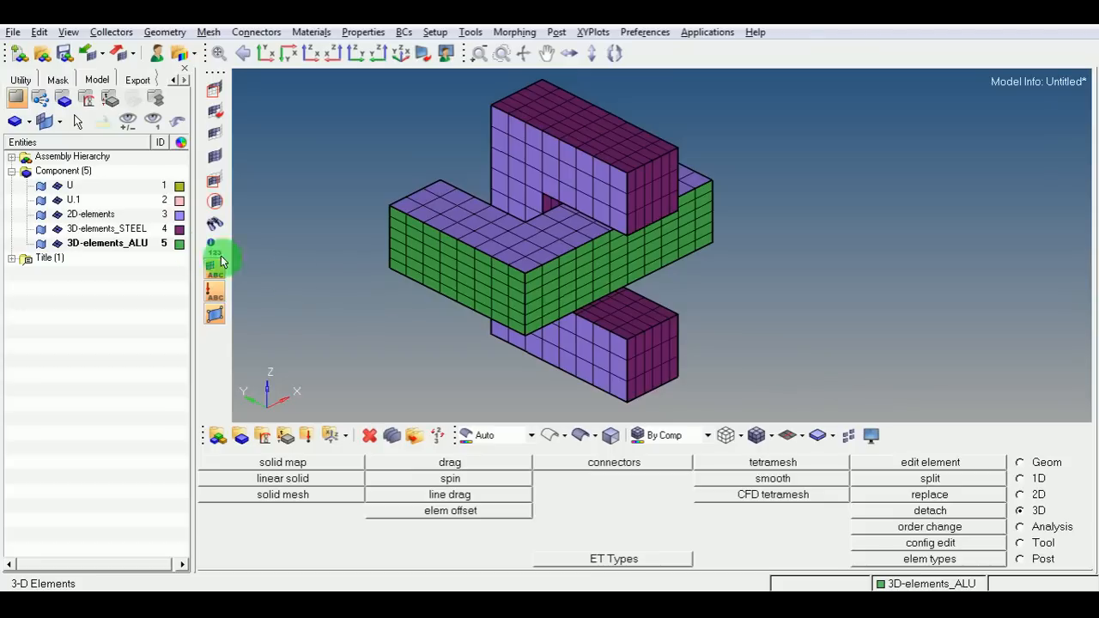
# Toggle the visibility of the components to inspect the solid elements on their own.
pyautogui.click(43, 191)
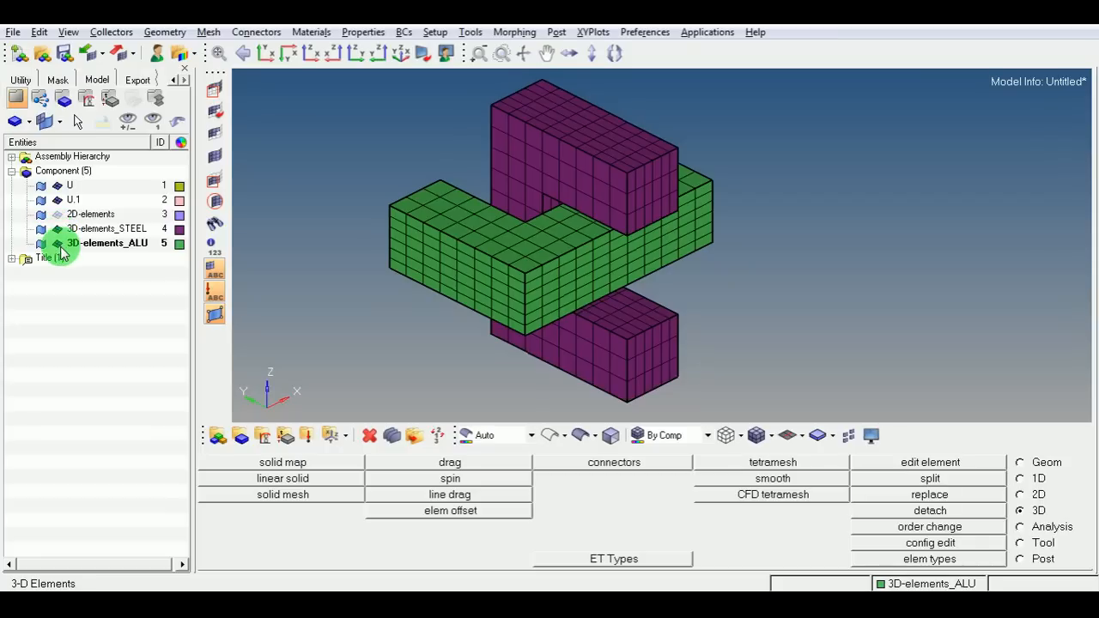
pyautogui.click(58, 245)
pyautogui.click(58, 245)
pyautogui.click(58, 245)
pyautogui.click(58, 245)
pyautogui.click(57, 244)
pyautogui.click(58, 245)
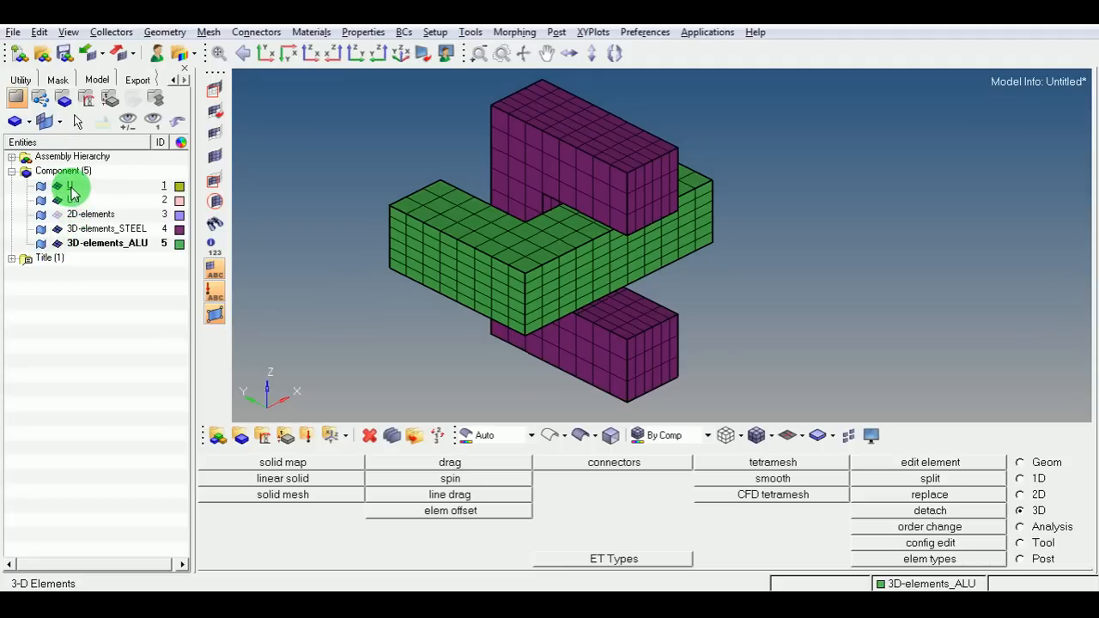
# Delete the U, U.1 and 2D-elements components.
pyautogui.moveTo(72, 194); pyautogui.dragTo(81, 220)
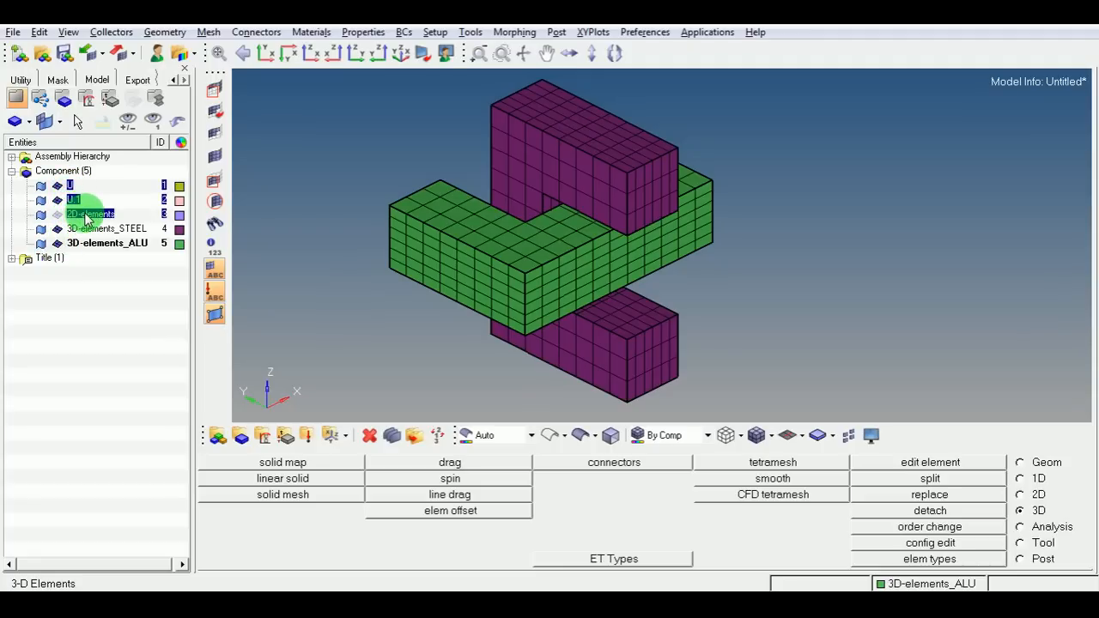
pyautogui.rightClick(86, 219)
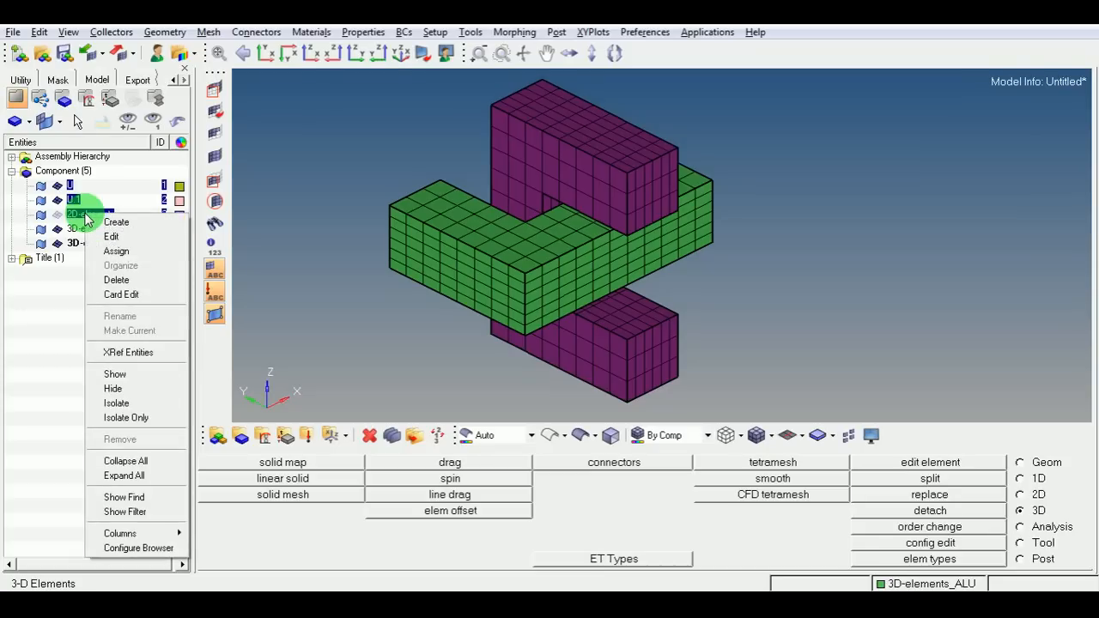
pyautogui.click(115, 283)
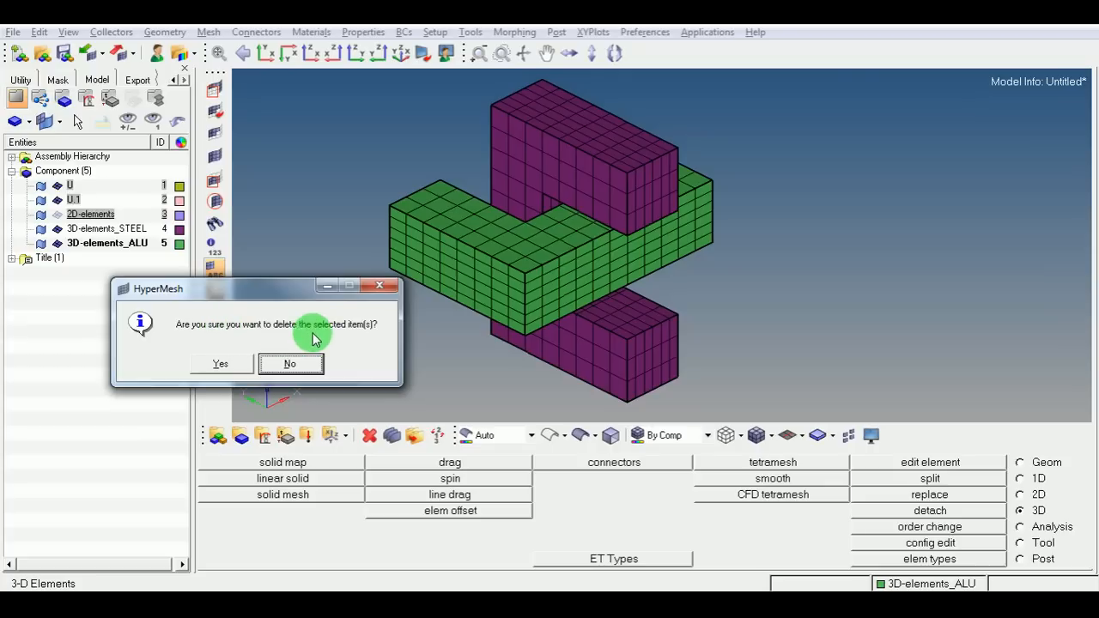
pyautogui.click(222, 364)
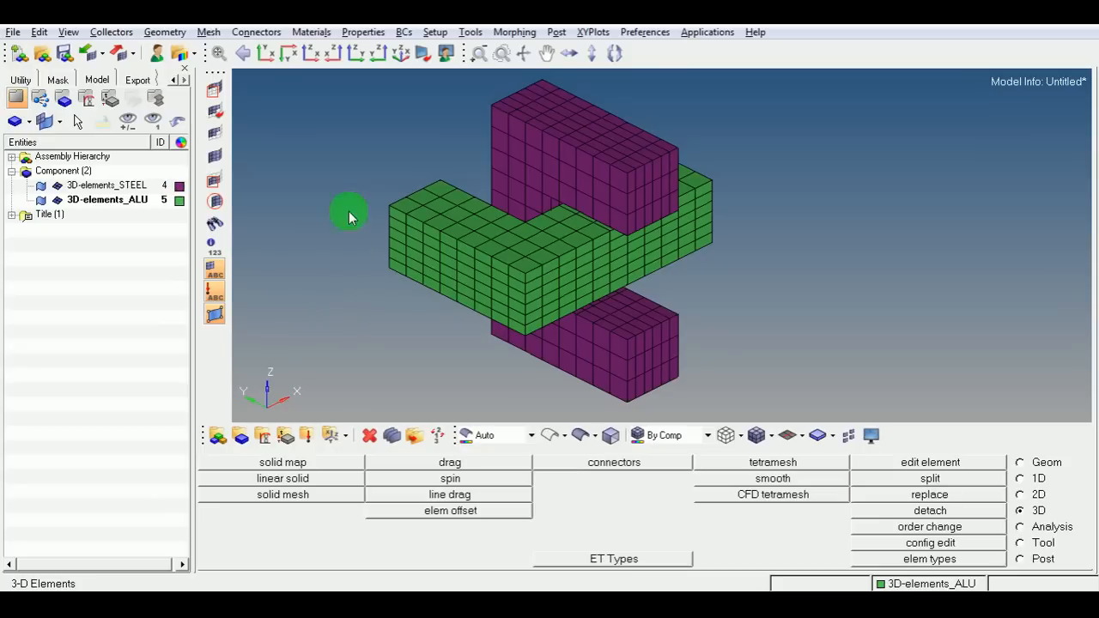
# Create element type 1 named SOLID with element type SOLID185 in the ET type table.
pyautogui.click(471, 33)
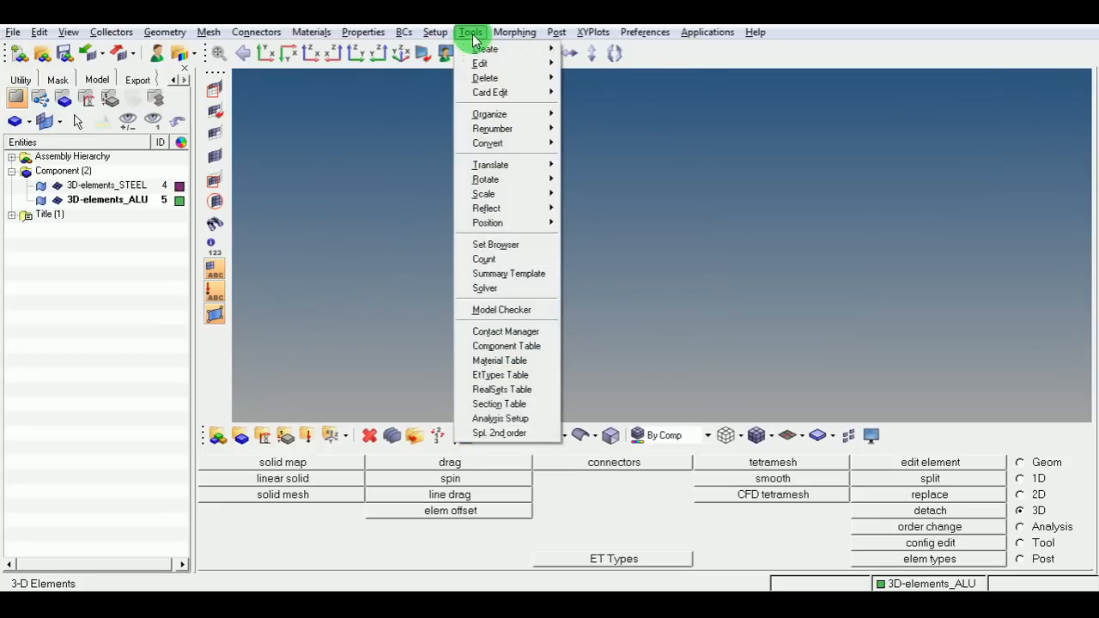
pyautogui.click(495, 376)
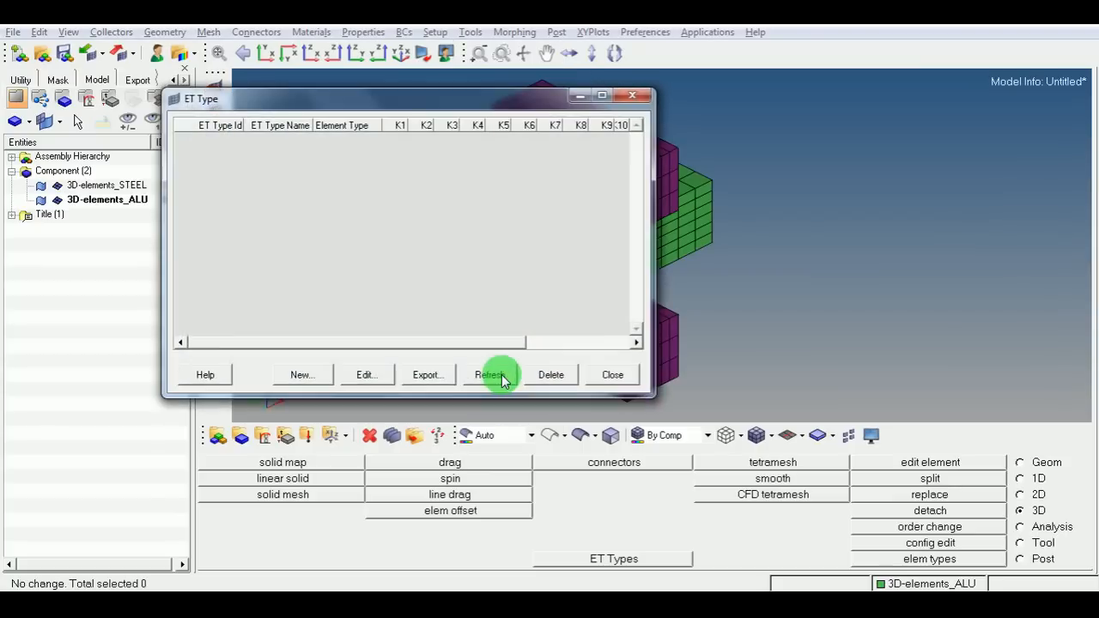
pyautogui.click(292, 375)
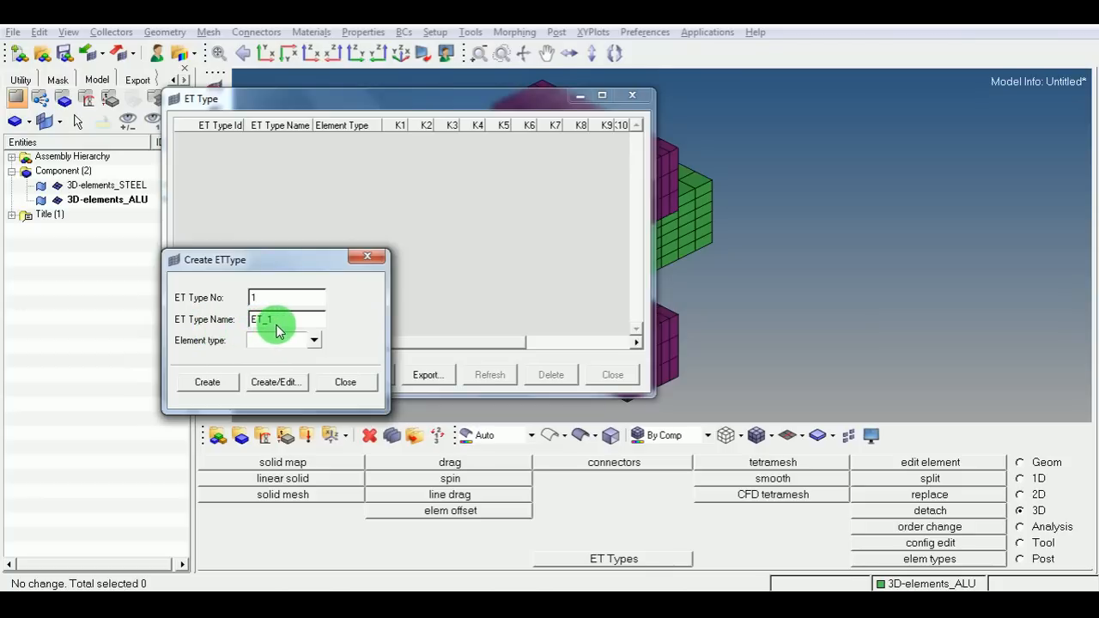
pyautogui.moveTo(274, 319); pyautogui.dragTo(247, 322)
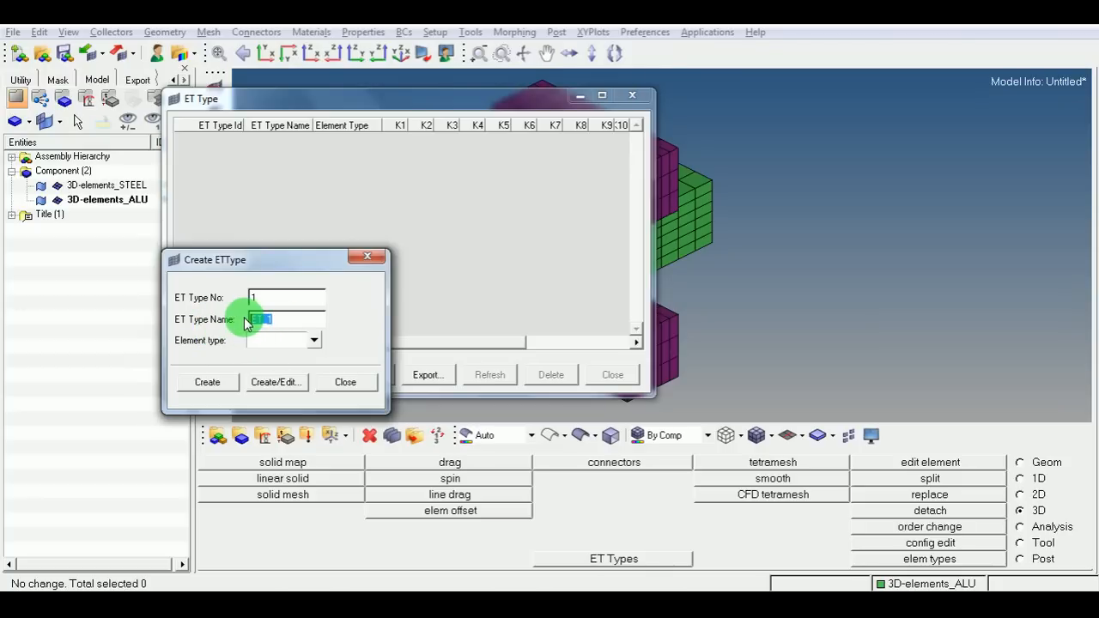
pyautogui.write('SOLID')
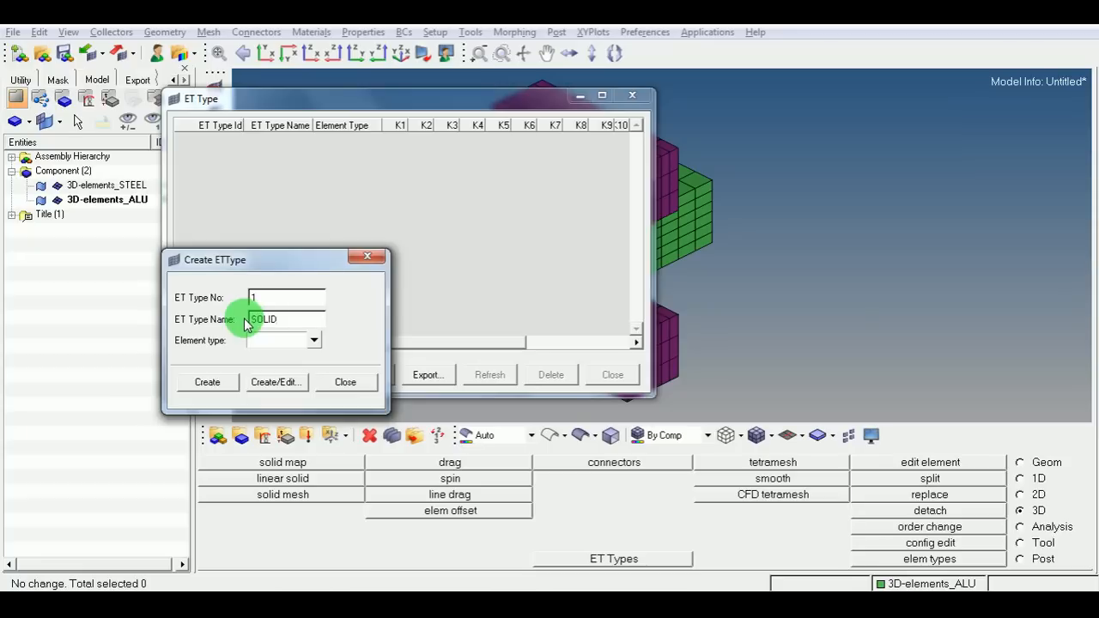
pyautogui.click(314, 341)
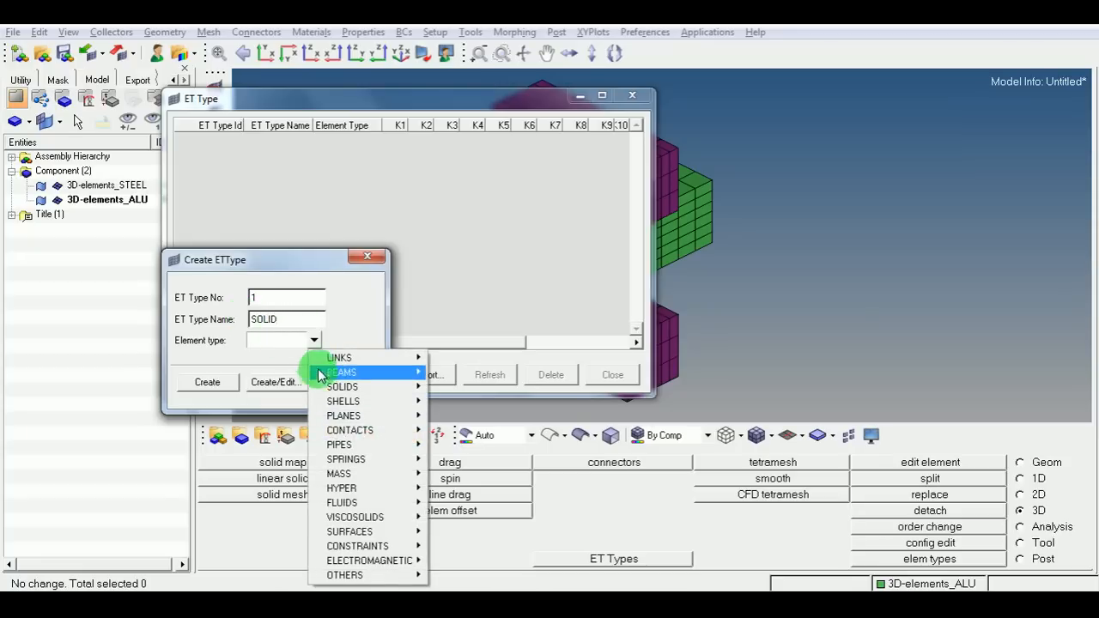
pyautogui.moveTo(365, 387)
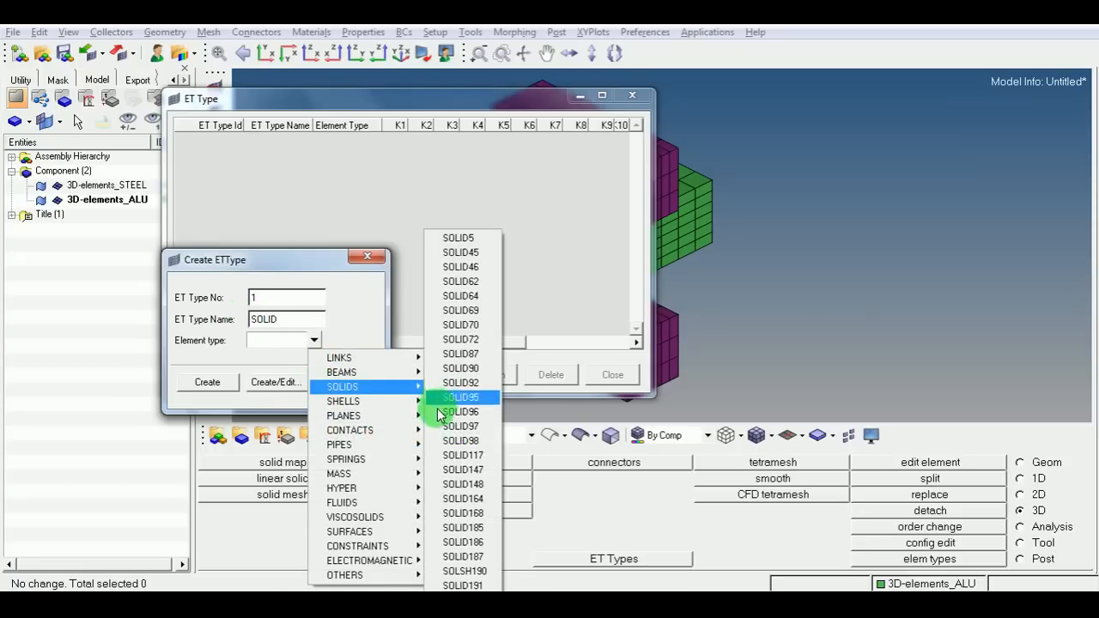
pyautogui.click(448, 536)
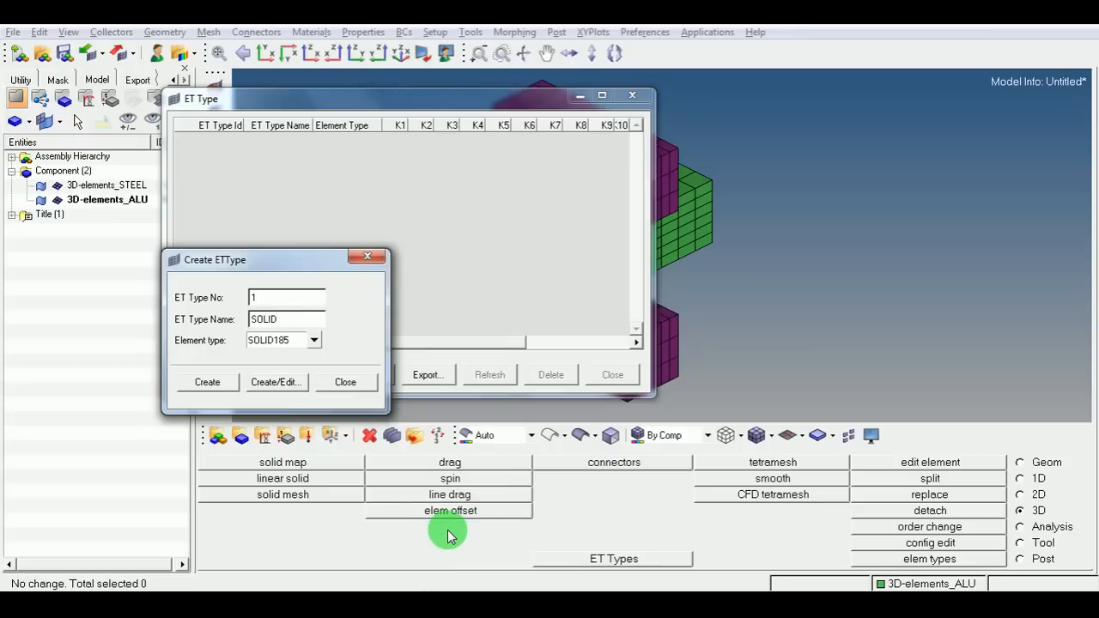
pyautogui.click(206, 383)
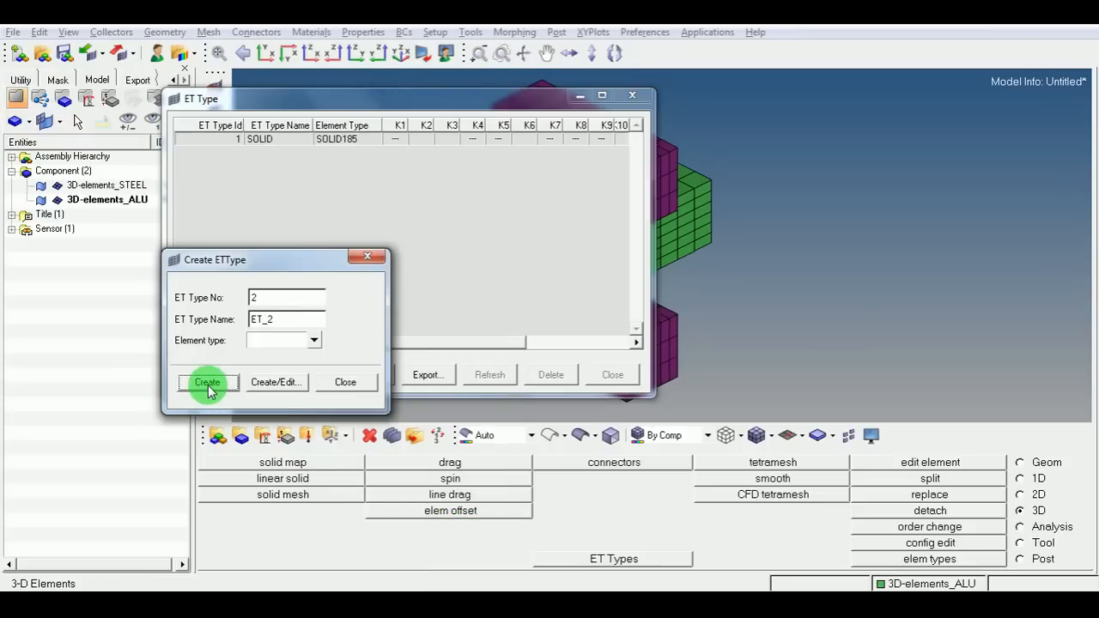
pyautogui.click(345, 382)
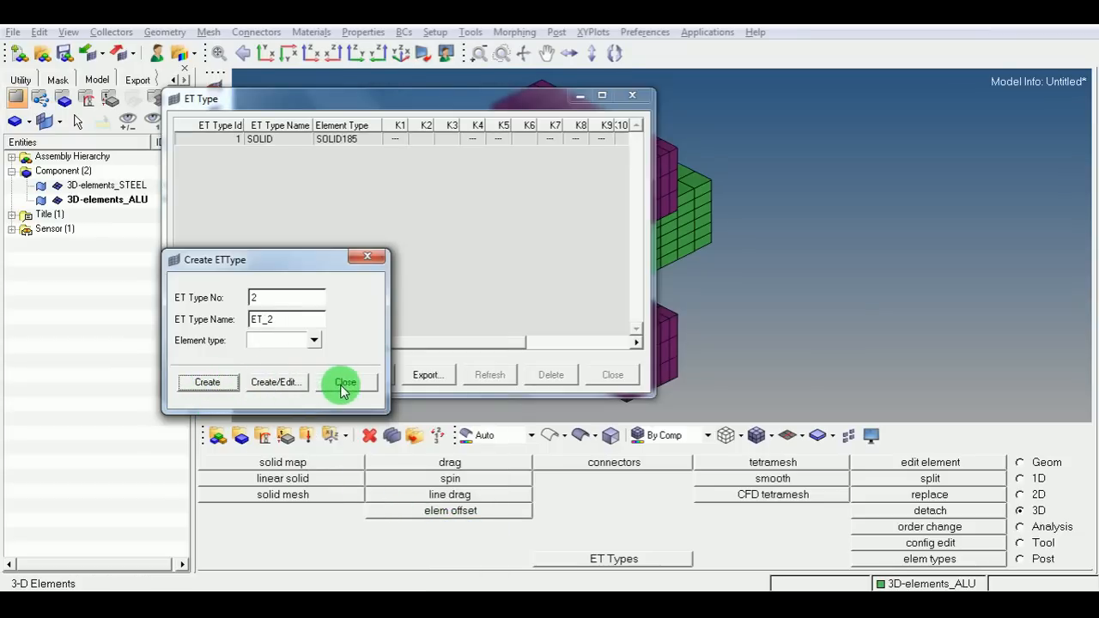
pyautogui.click(302, 144)
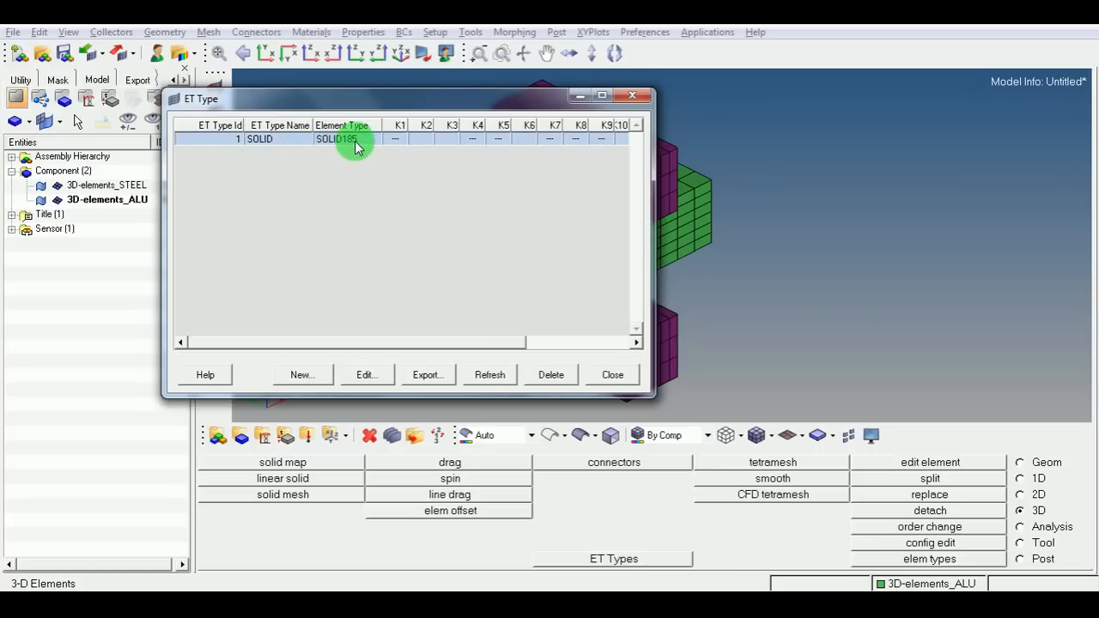
pyautogui.click(610, 375)
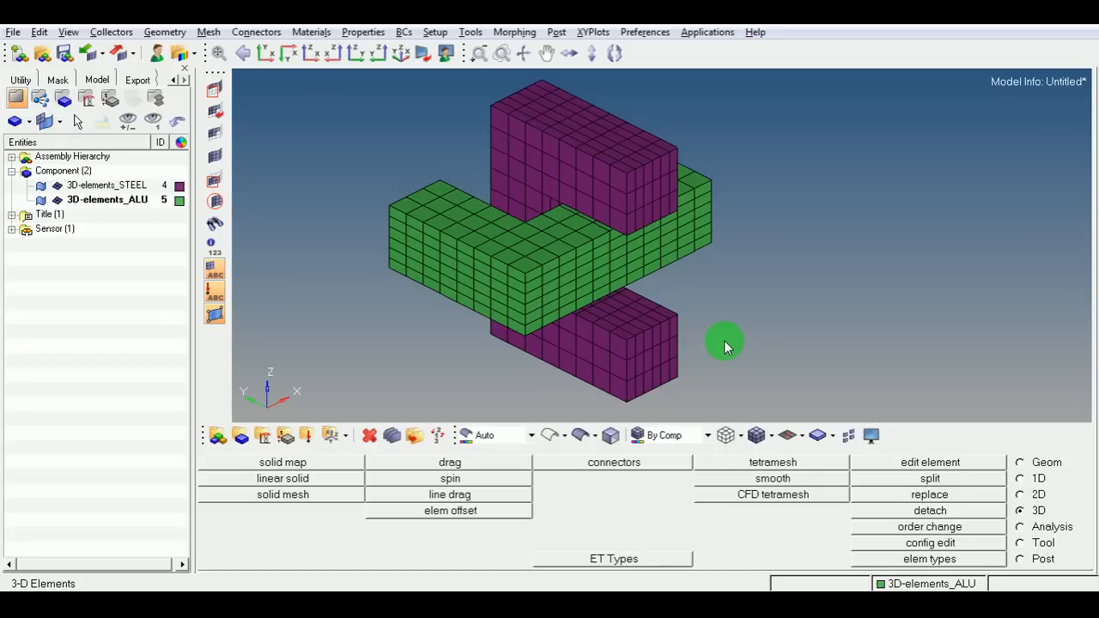
# Create a SOLIDS property named SOLID_PROPERTY with card image SOLID185p, without editing its card on creation.
pyautogui.rightClick(118, 251)
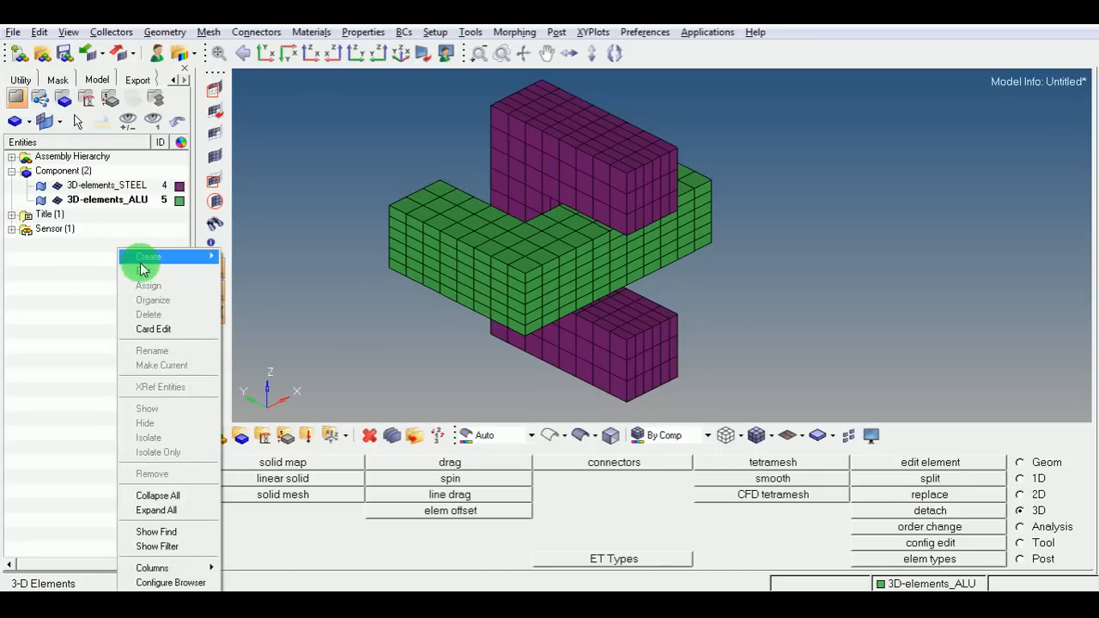
pyautogui.moveTo(153, 262)
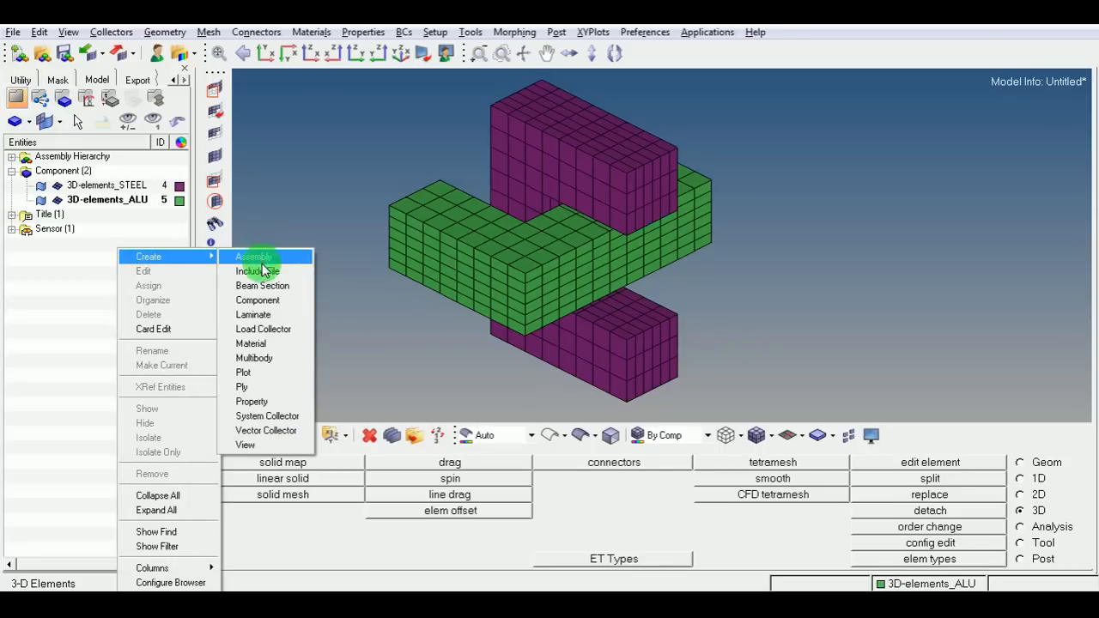
pyautogui.click(254, 401)
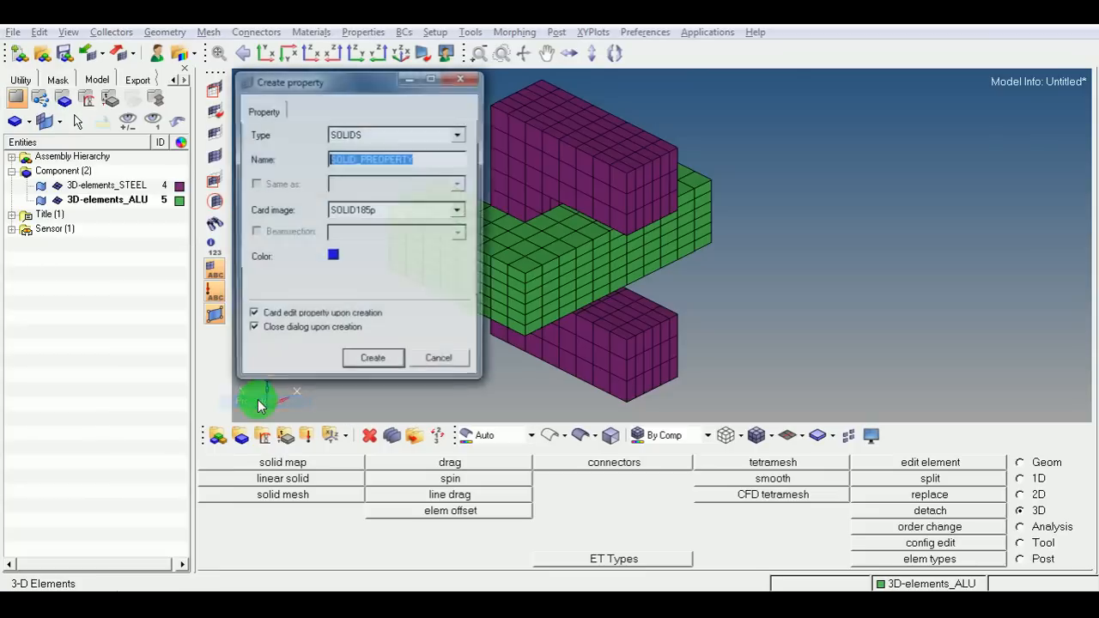
pyautogui.click(461, 135)
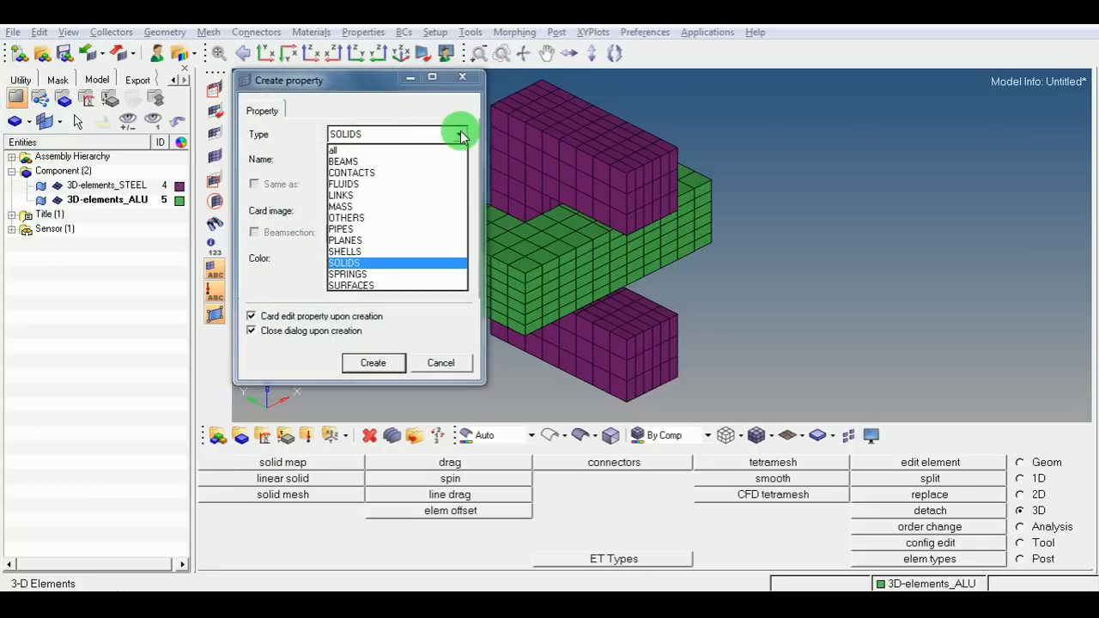
pyautogui.click(338, 265)
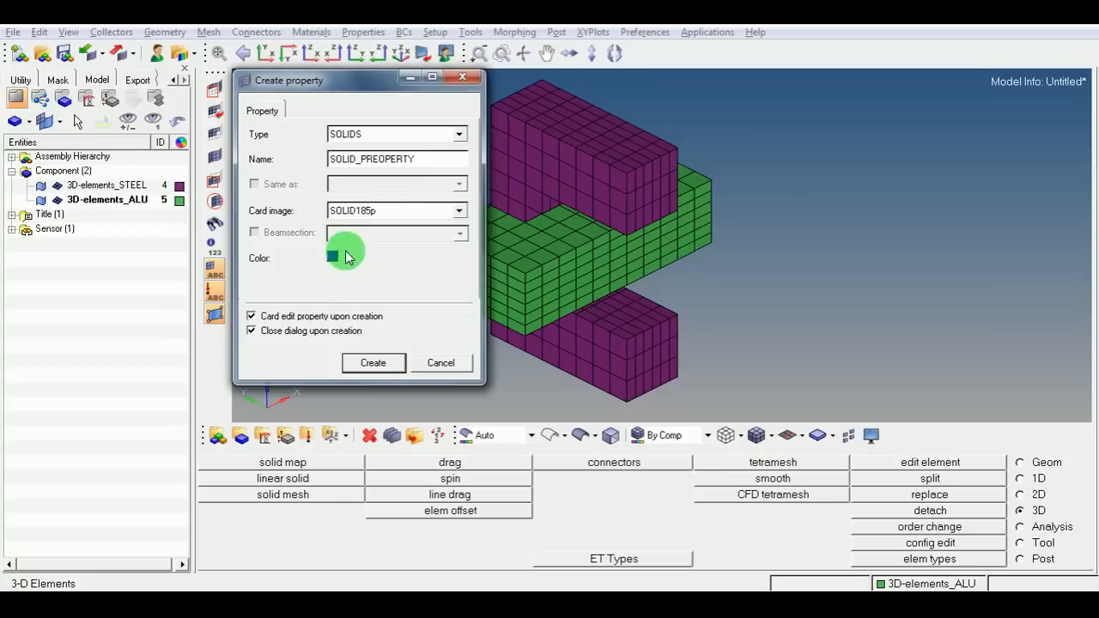
pyautogui.moveTo(418, 159)
pyautogui.mouseDown()
pyautogui.moveTo(330, 166)
pyautogui.moveTo(434, 160)
pyautogui.mouseUp()
pyautogui.click(362, 164)
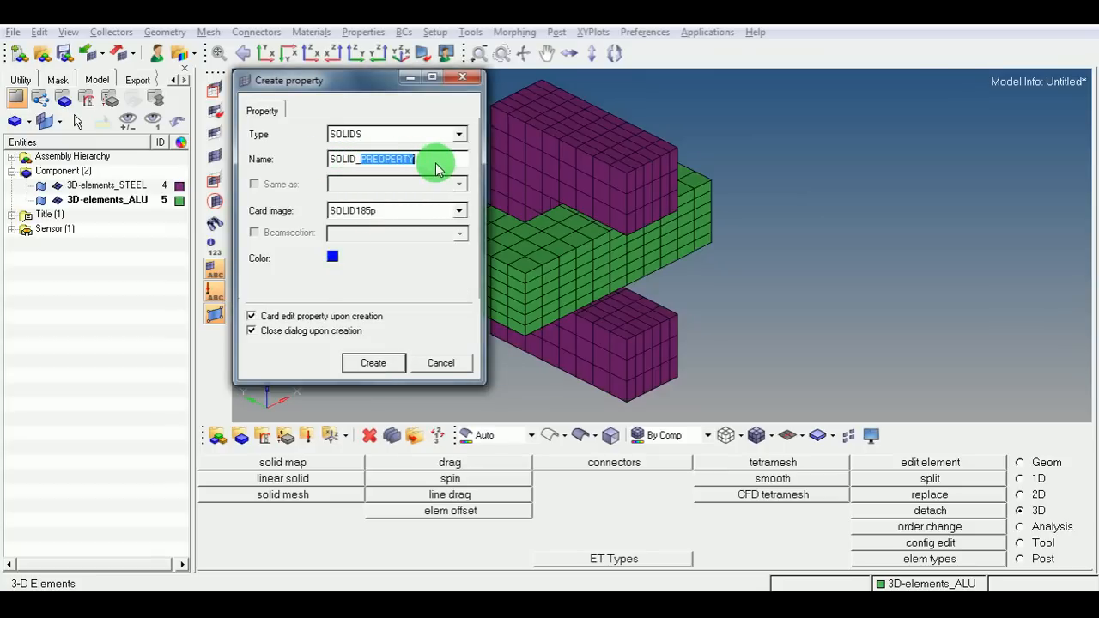
pyautogui.write('PRO')
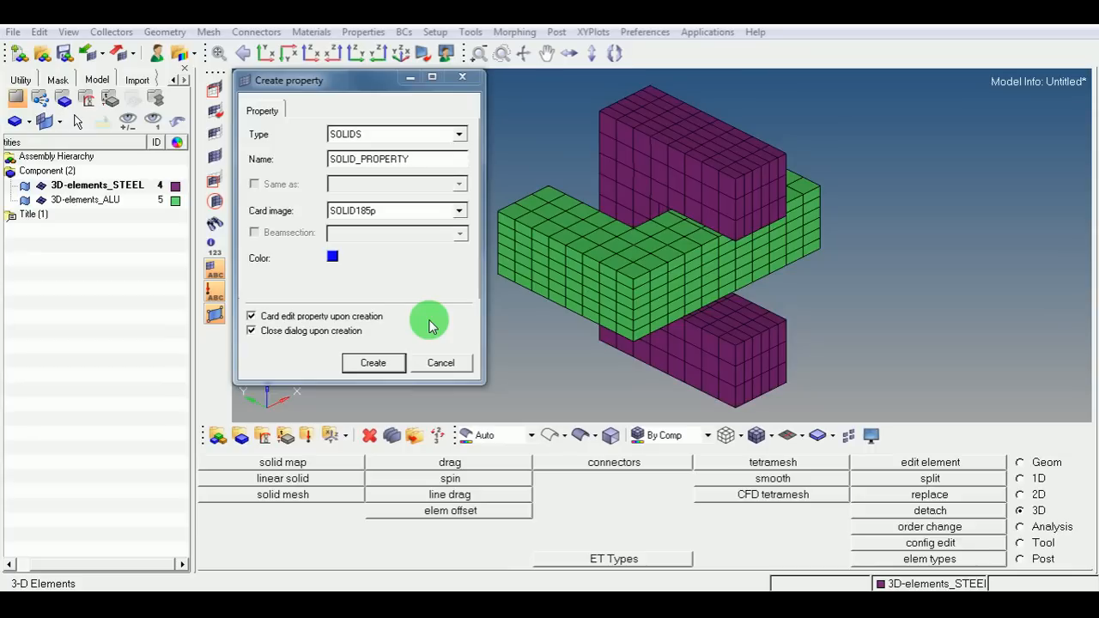
pyautogui.click(270, 318)
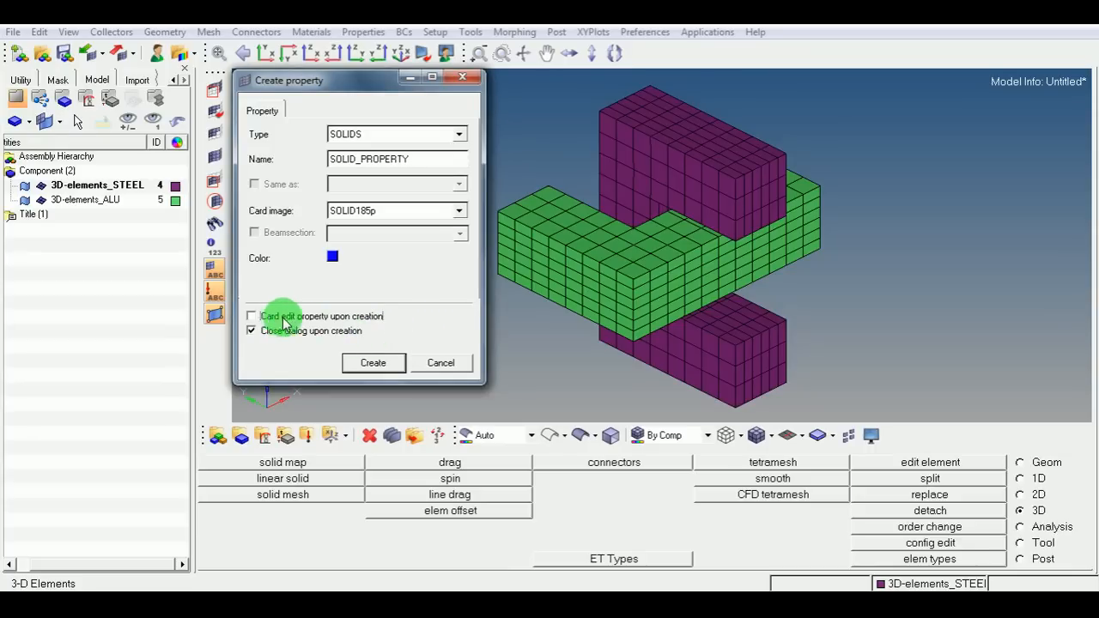
pyautogui.click(376, 363)
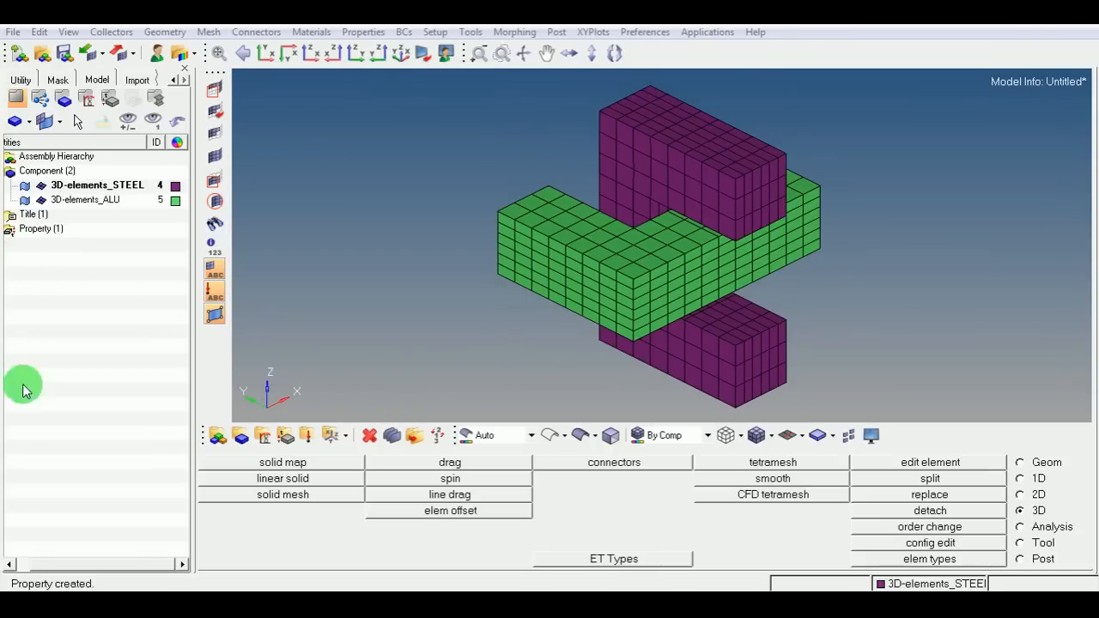
pyautogui.moveTo(62, 562); pyautogui.dragTo(37, 559)
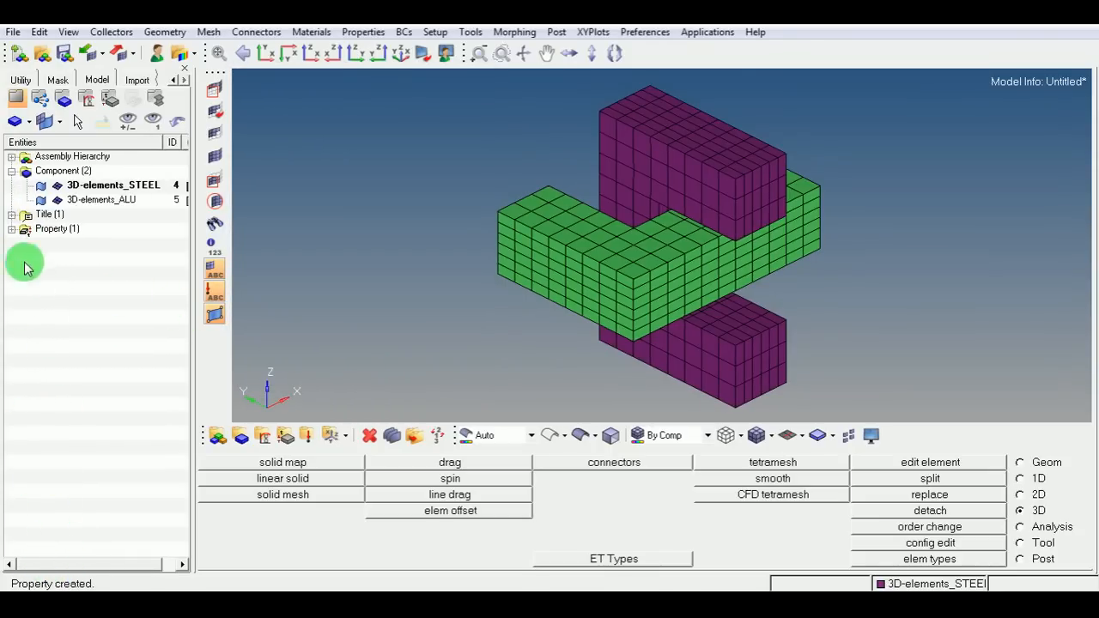
pyautogui.click(12, 230)
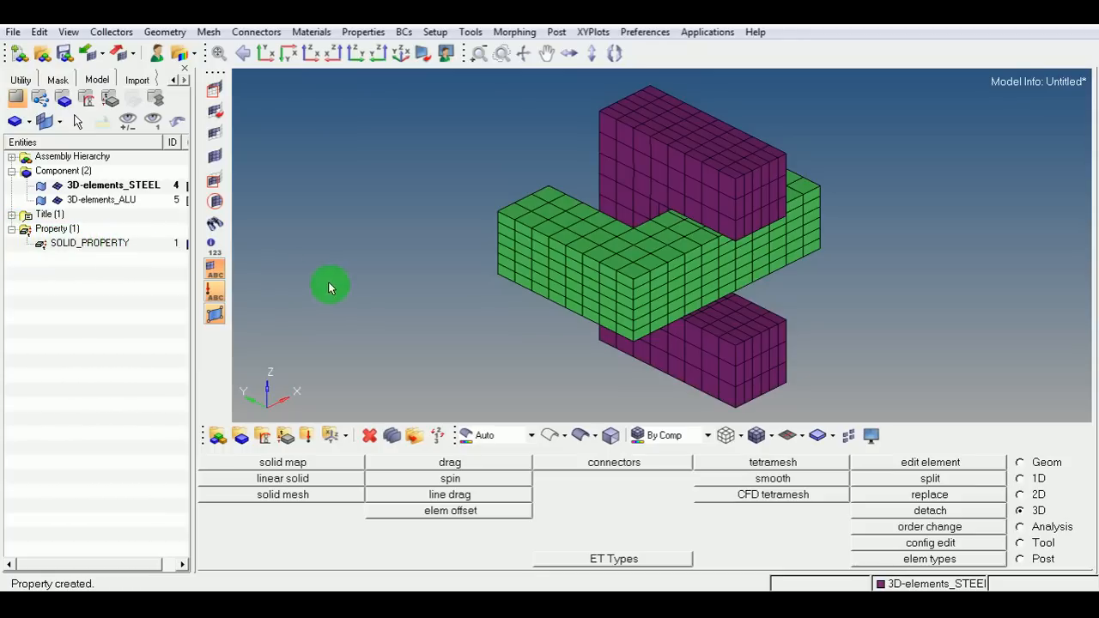
# Assign SOLID185 as the hex8 and penta6 element types and update all elements with it.
pyautogui.keyDown('ctrl'); pyautogui.moveTo(449, 289); pyautogui.dragTo(395, 288, button='right'); pyautogui.keyUp('ctrl')
pyautogui.keyDown('ctrl'); pyautogui.scroll(-2, 412, 289); pyautogui.keyUp('ctrl')
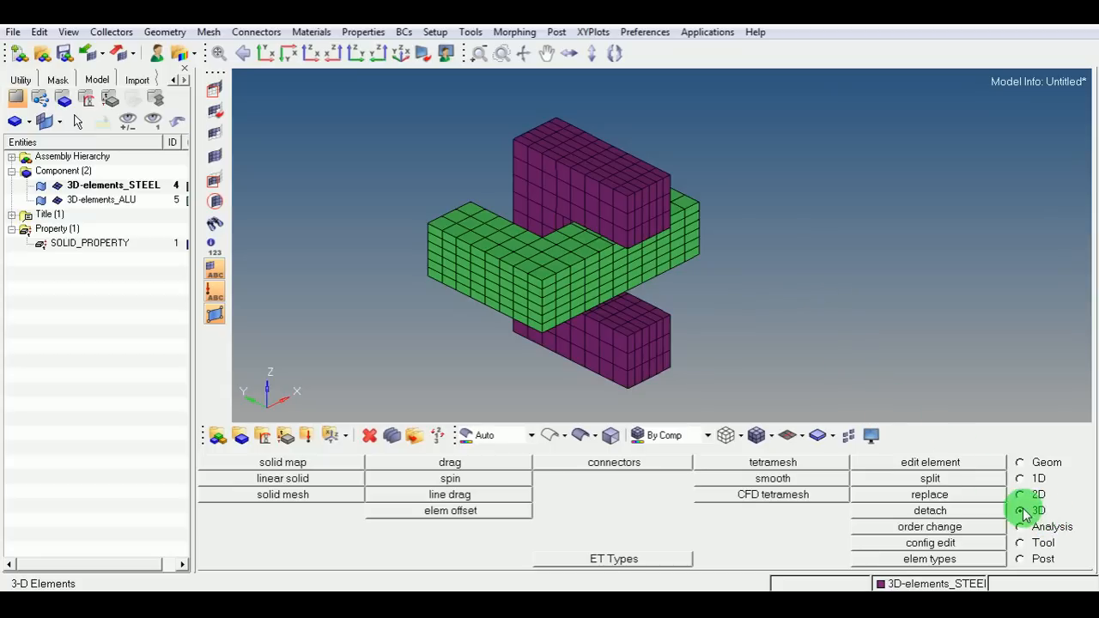
pyautogui.click(906, 563)
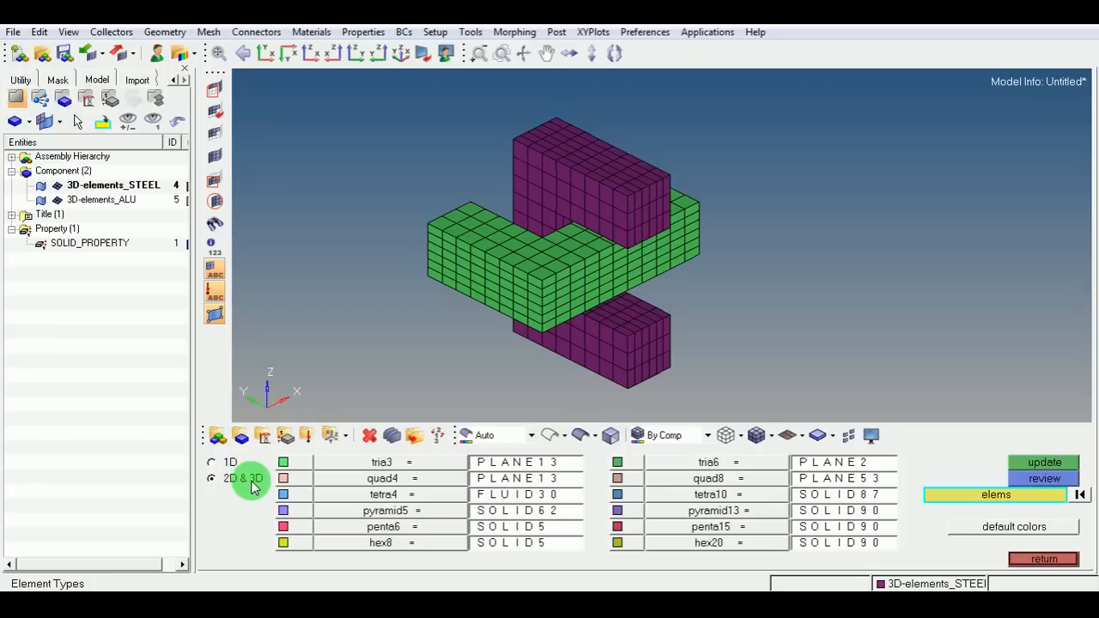
pyautogui.click(500, 544)
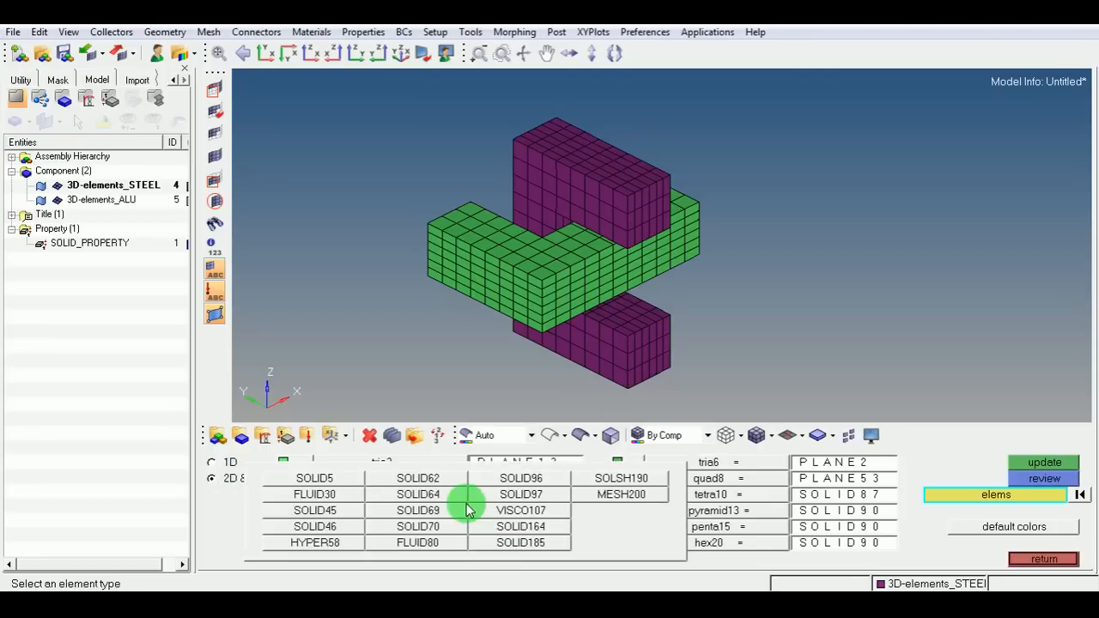
pyautogui.click(528, 544)
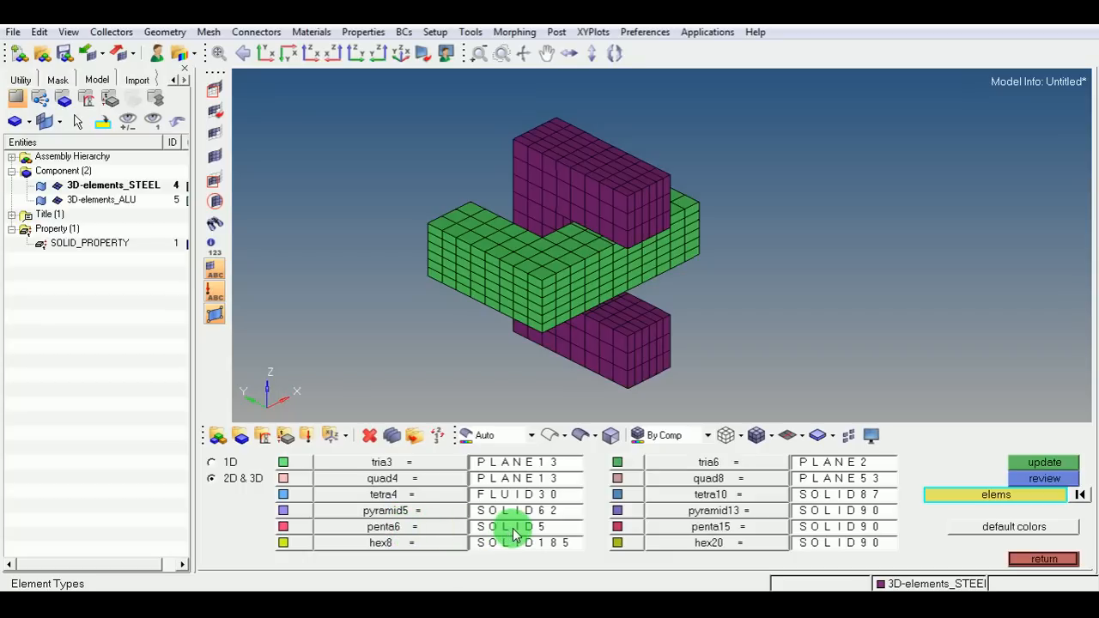
pyautogui.click(506, 526)
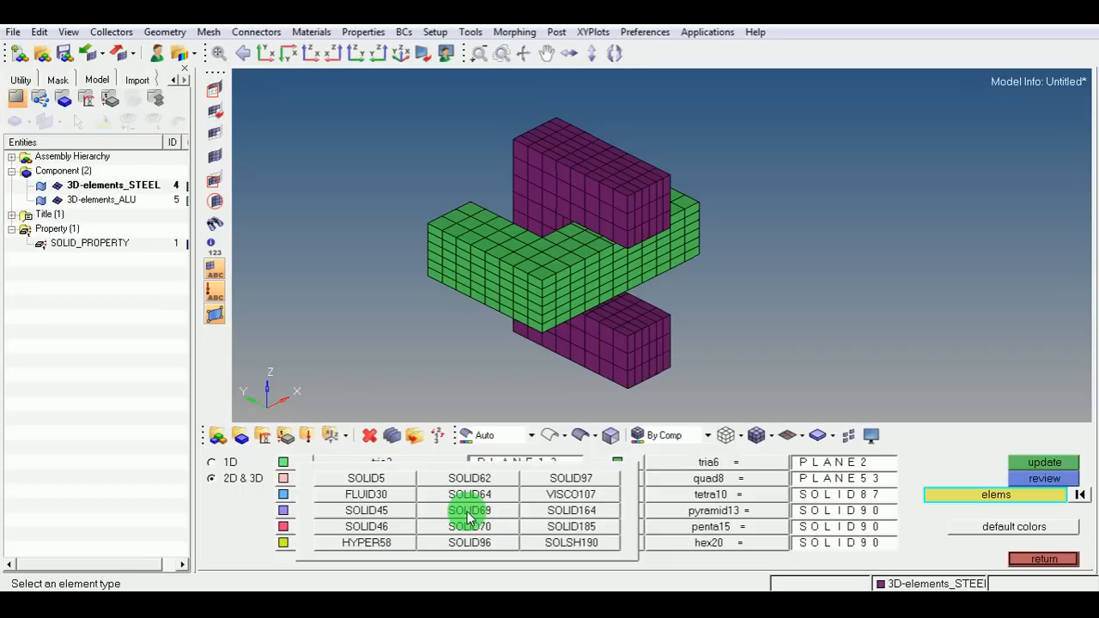
pyautogui.click(556, 527)
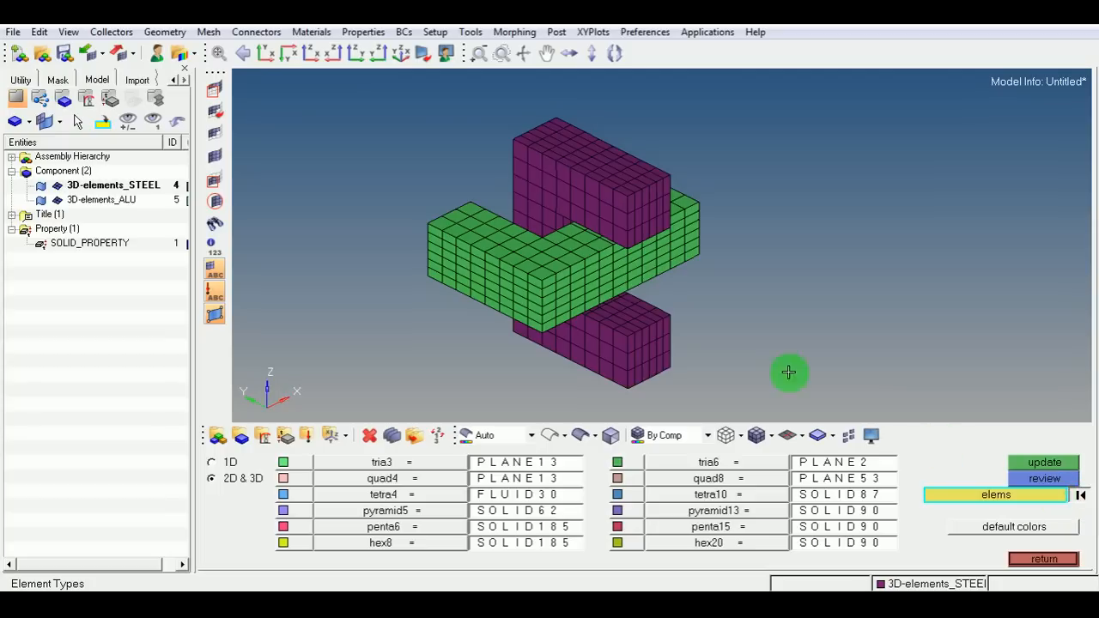
pyautogui.keyDown('shift'); pyautogui.moveTo(345, 92); pyautogui.dragTo(836, 416); pyautogui.keyUp('shift')
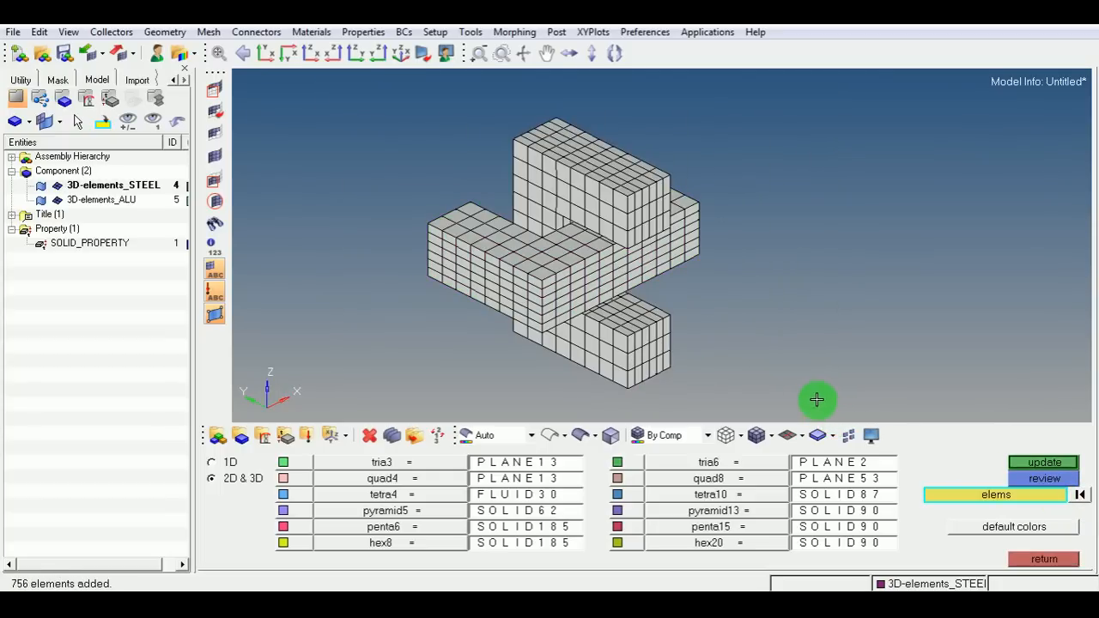
pyautogui.click(1044, 465)
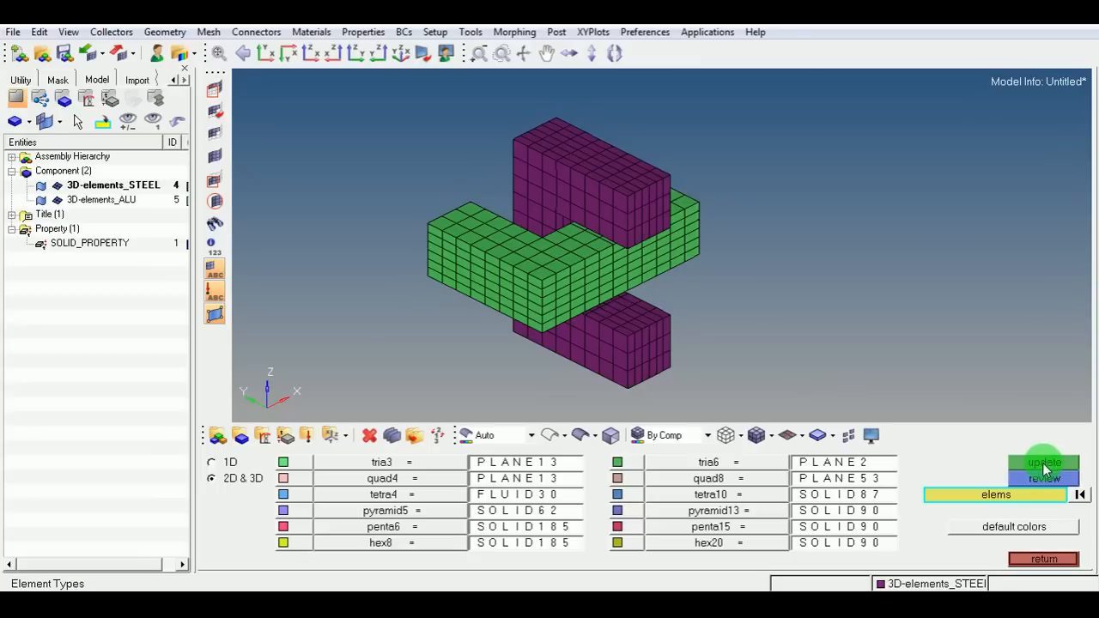
# Review the element type of individual elements in the green and purple components.
pyautogui.click(437, 225)
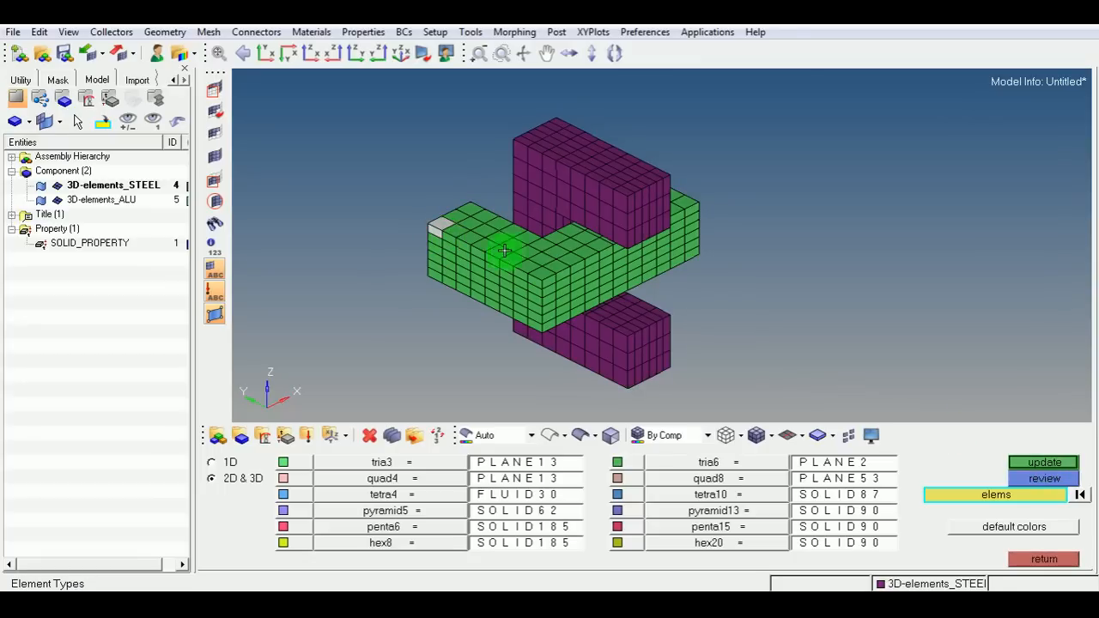
pyautogui.click(565, 173)
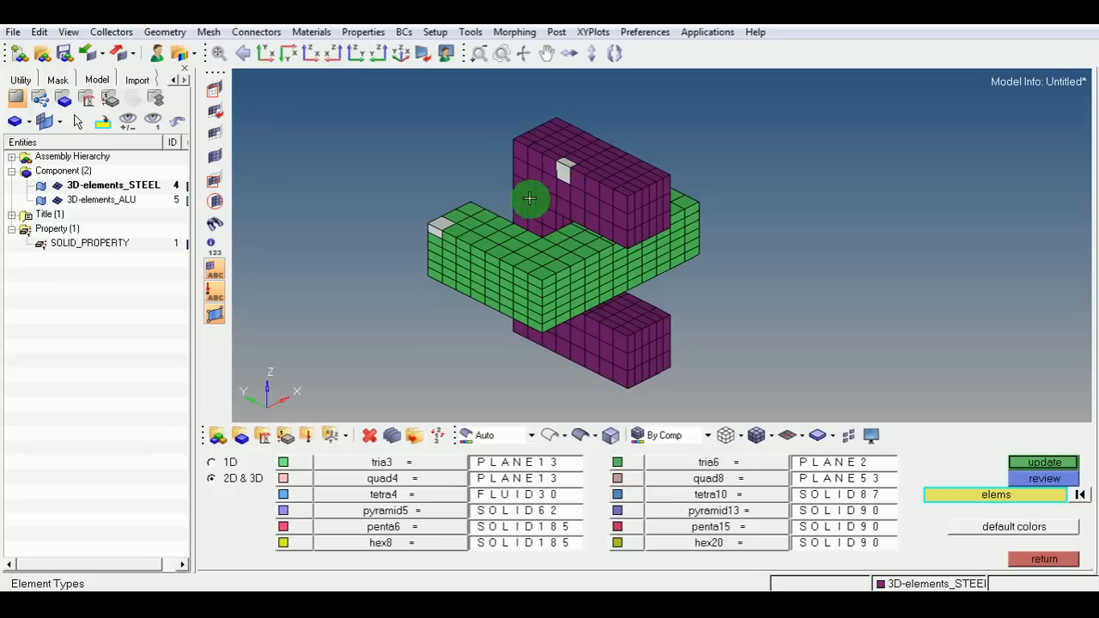
pyautogui.click(1020, 484)
pyautogui.scroll(3, 419, 206)
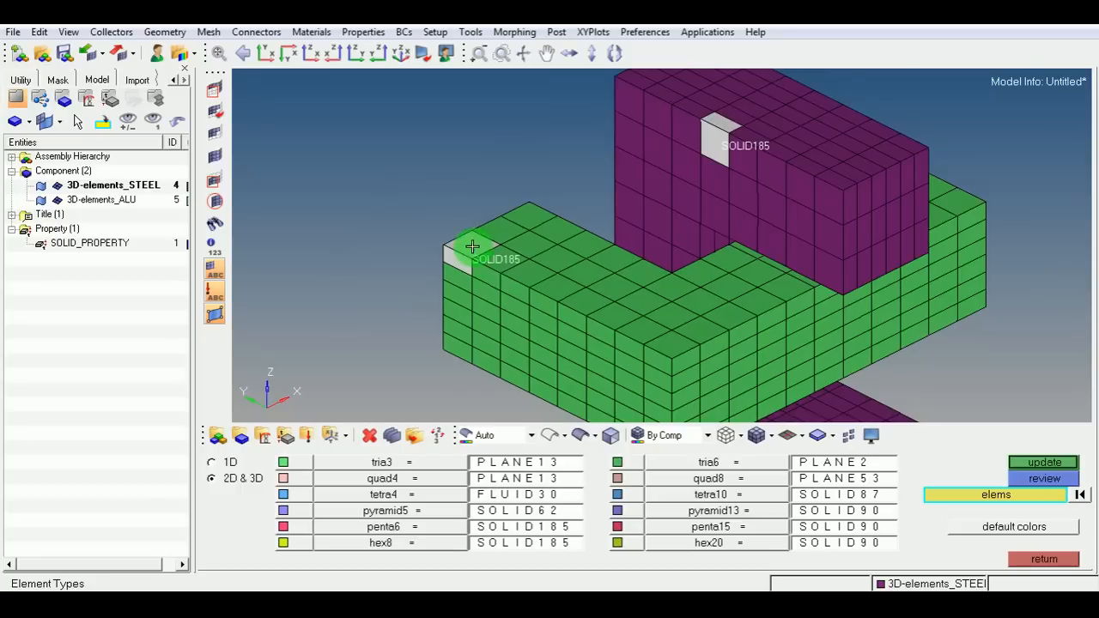
pyautogui.scroll(2, 477, 257)
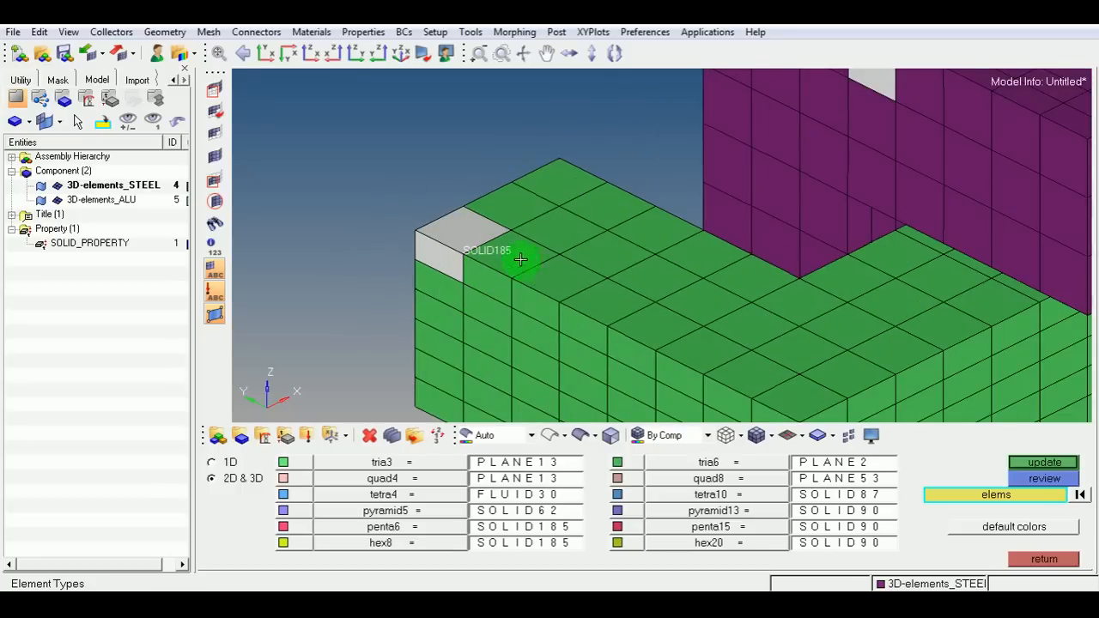
pyautogui.keyDown('ctrl'); pyautogui.scroll(-2, 421, 320); pyautogui.keyUp('ctrl')
pyautogui.keyDown('ctrl'); pyautogui.moveTo(701, 213); pyautogui.dragTo(673, 240, button='right'); pyautogui.keyUp('ctrl')
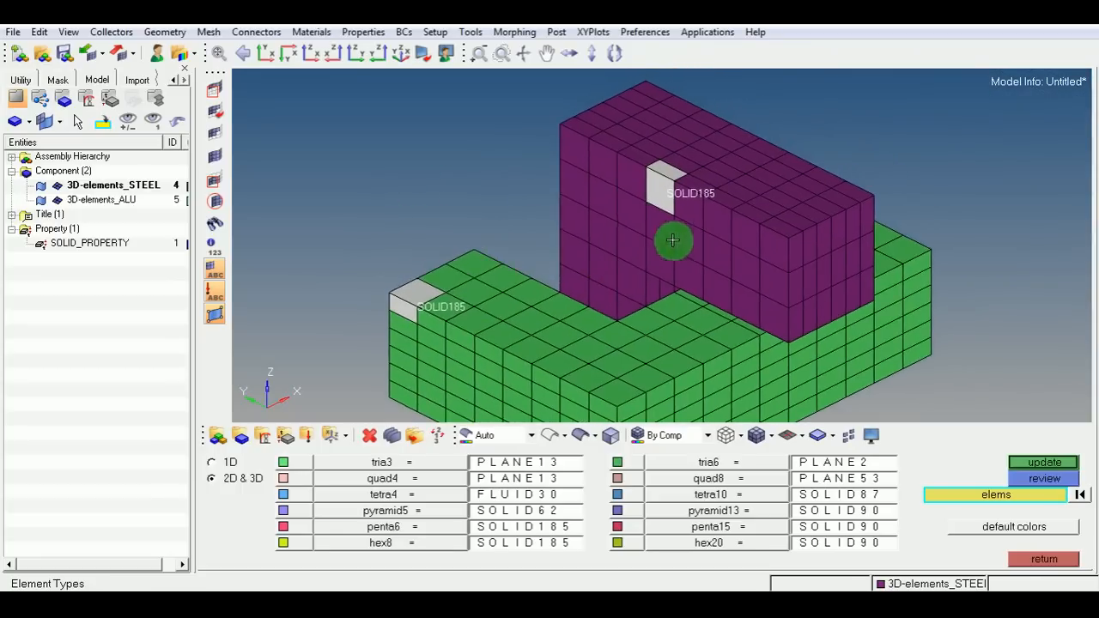
pyautogui.scroll(2, 700, 193)
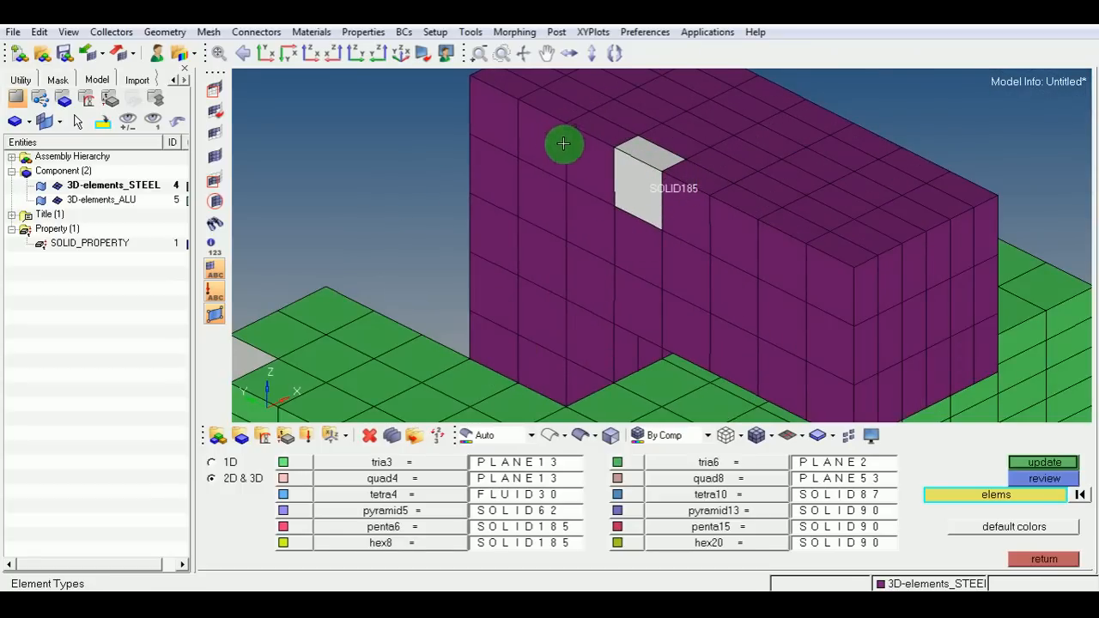
pyautogui.keyDown('ctrl'); pyautogui.scroll(-4, 532, 211); pyautogui.keyUp('ctrl')
pyautogui.keyDown('ctrl'); pyautogui.moveTo(572, 264); pyautogui.dragTo(576, 218, button='right'); pyautogui.keyUp('ctrl')
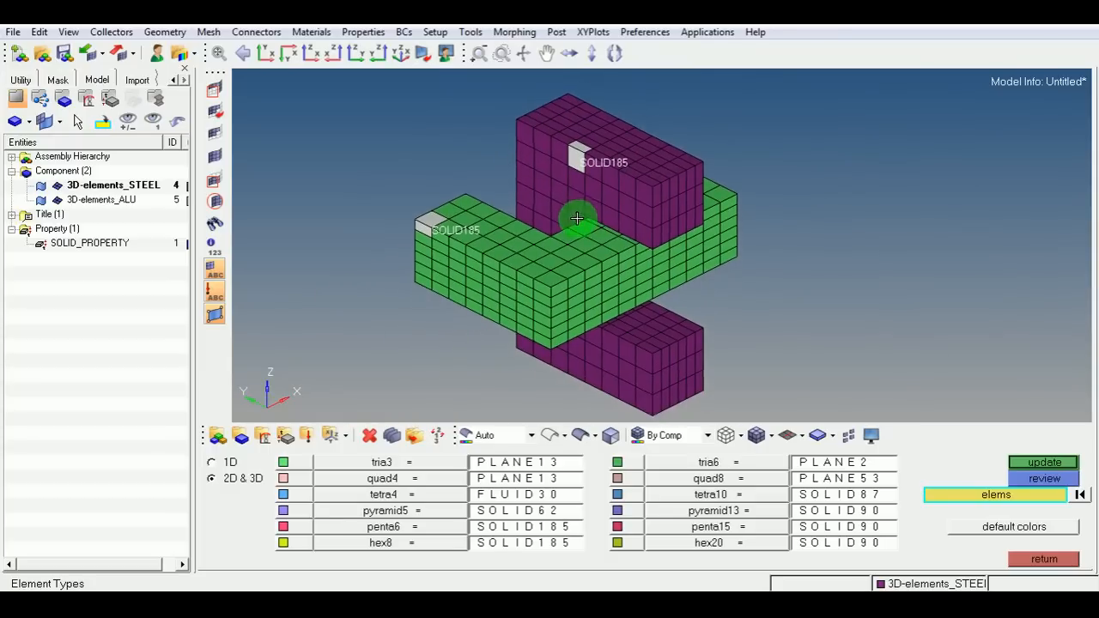
pyautogui.click(1017, 555)
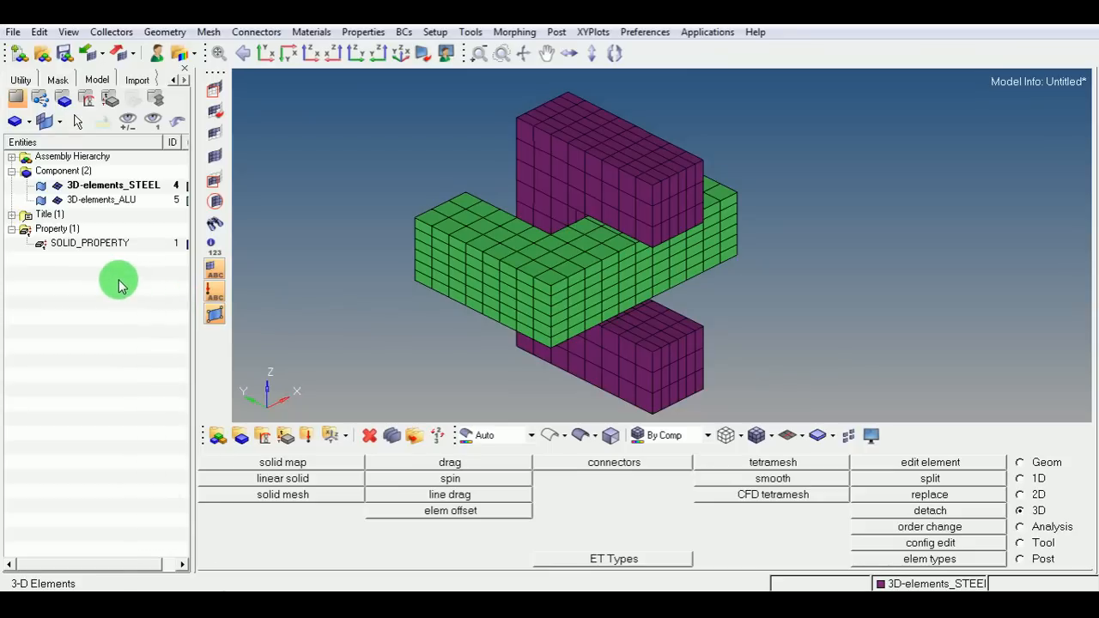
# Create a material named ALLU with card image MPDATA, set to open its card for editing on creation.
pyautogui.rightClick(121, 247)
pyautogui.moveTo(161, 259)
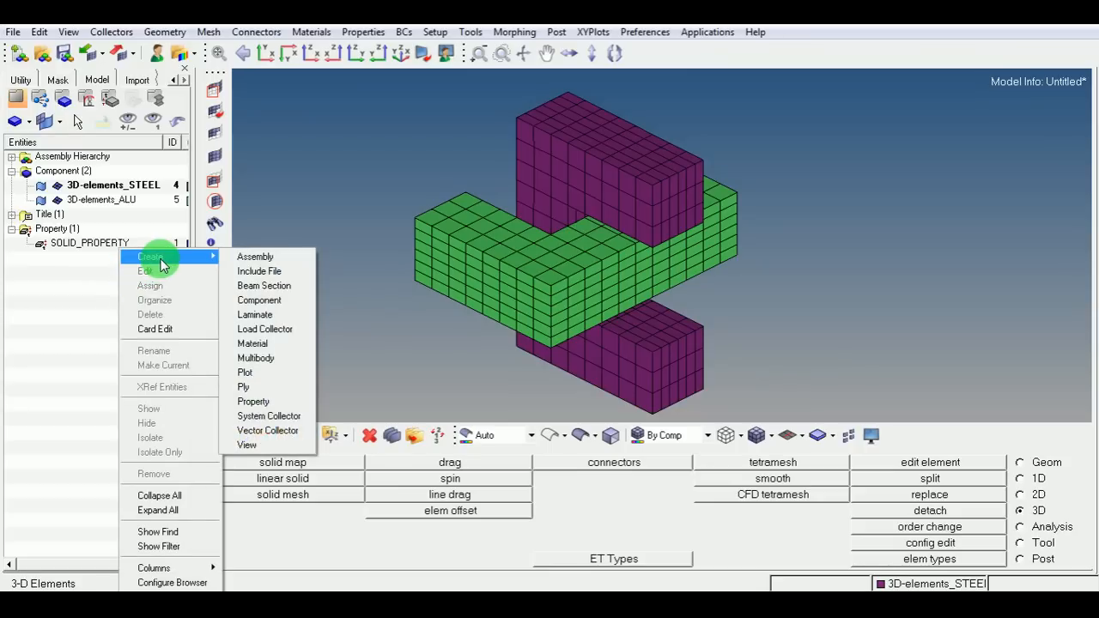
pyautogui.click(269, 342)
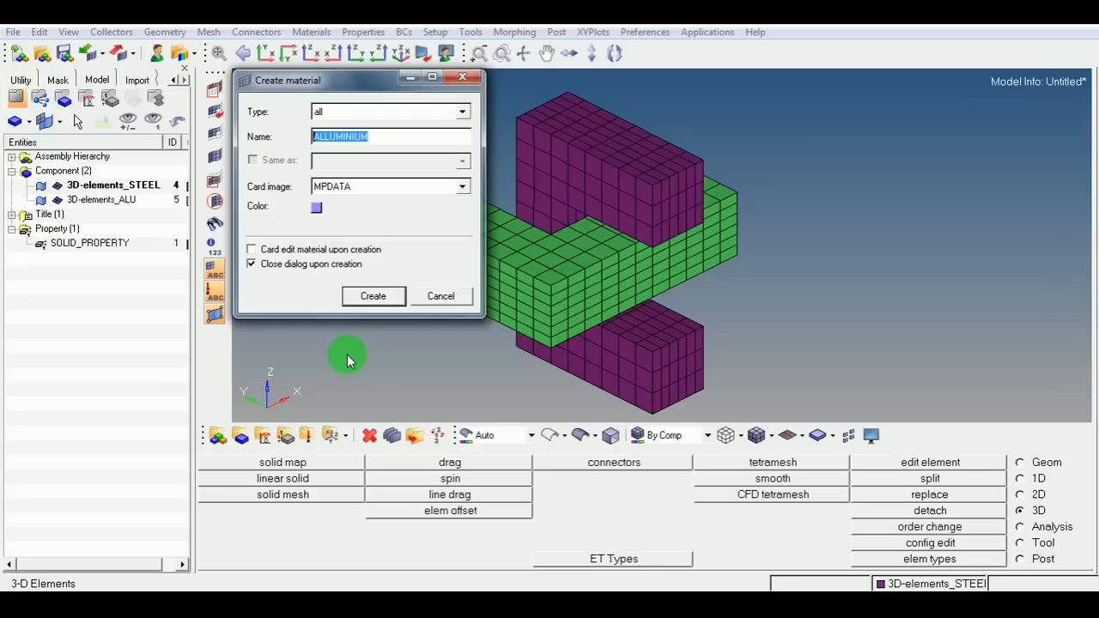
pyautogui.click(463, 113)
pyautogui.click(463, 113)
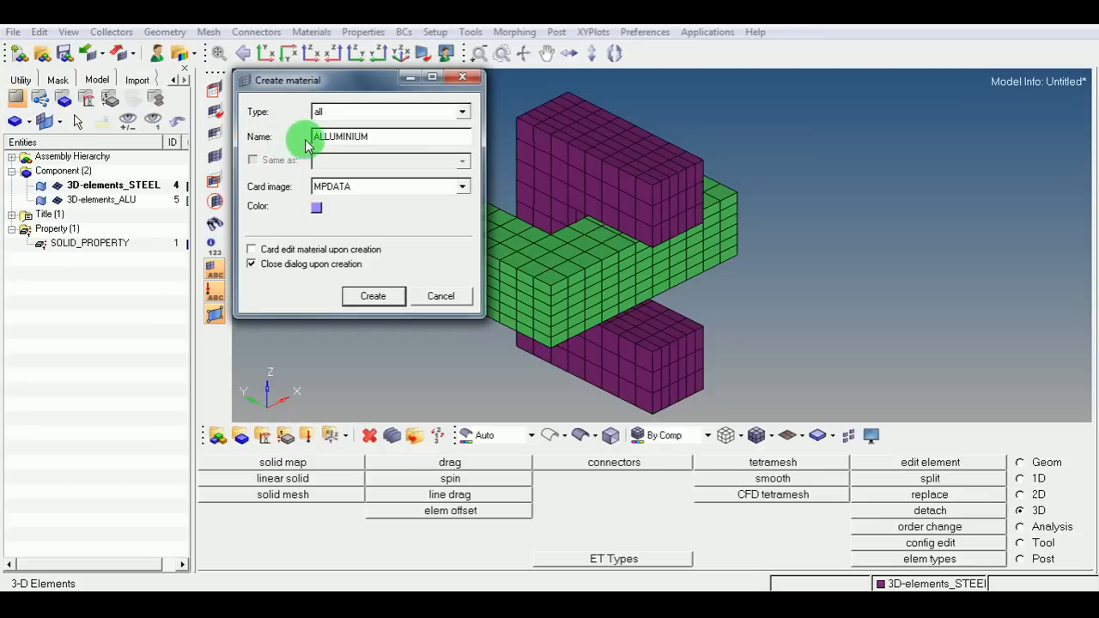
pyautogui.moveTo(329, 139); pyautogui.dragTo(390, 143)
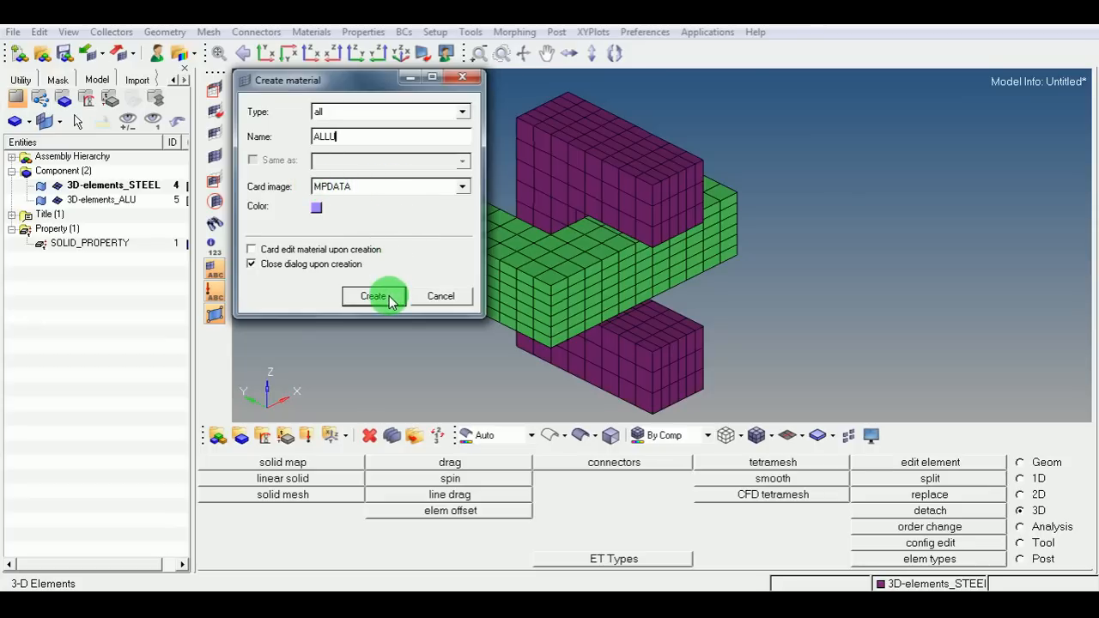
pyautogui.click(255, 249)
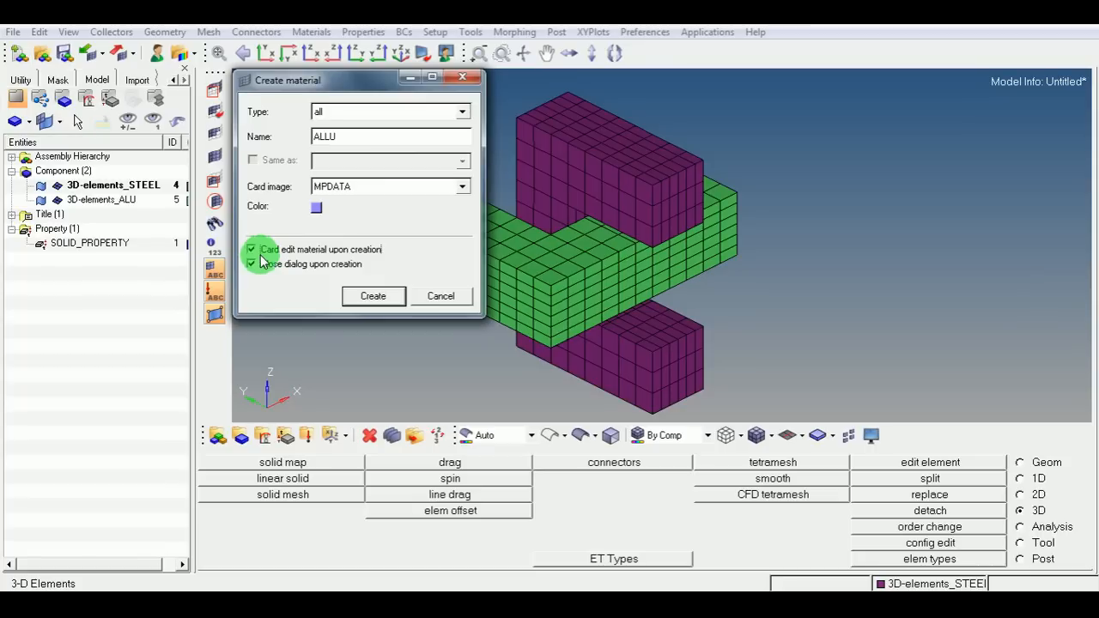
pyautogui.click(372, 297)
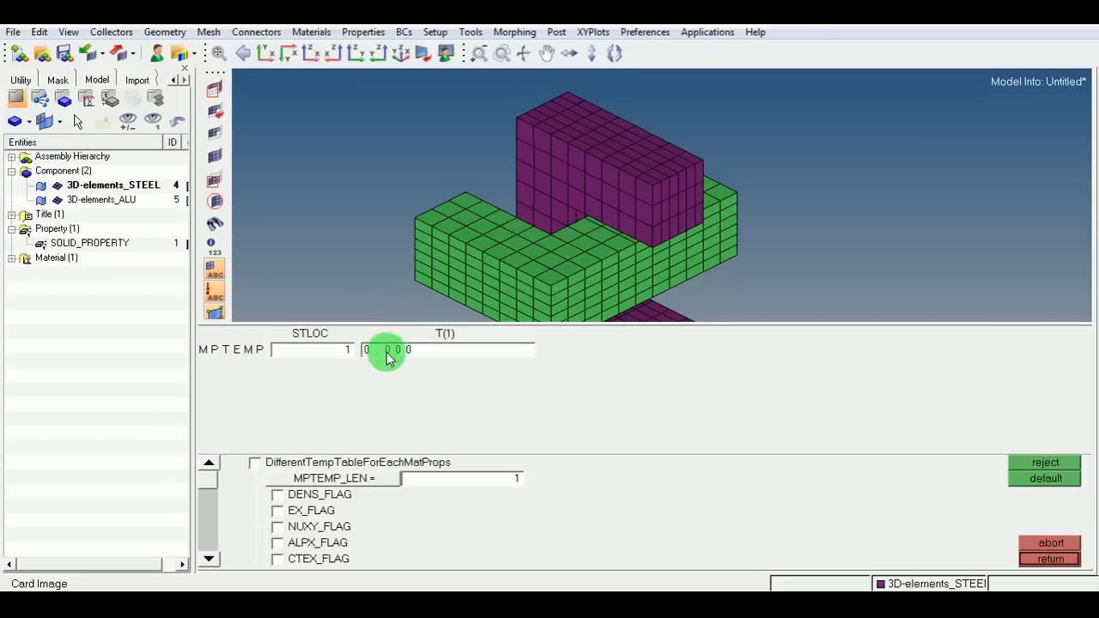
# Enable the density, Young's modulus and Poisson's ratio flags on the ALLU material card.
pyautogui.click(277, 496)
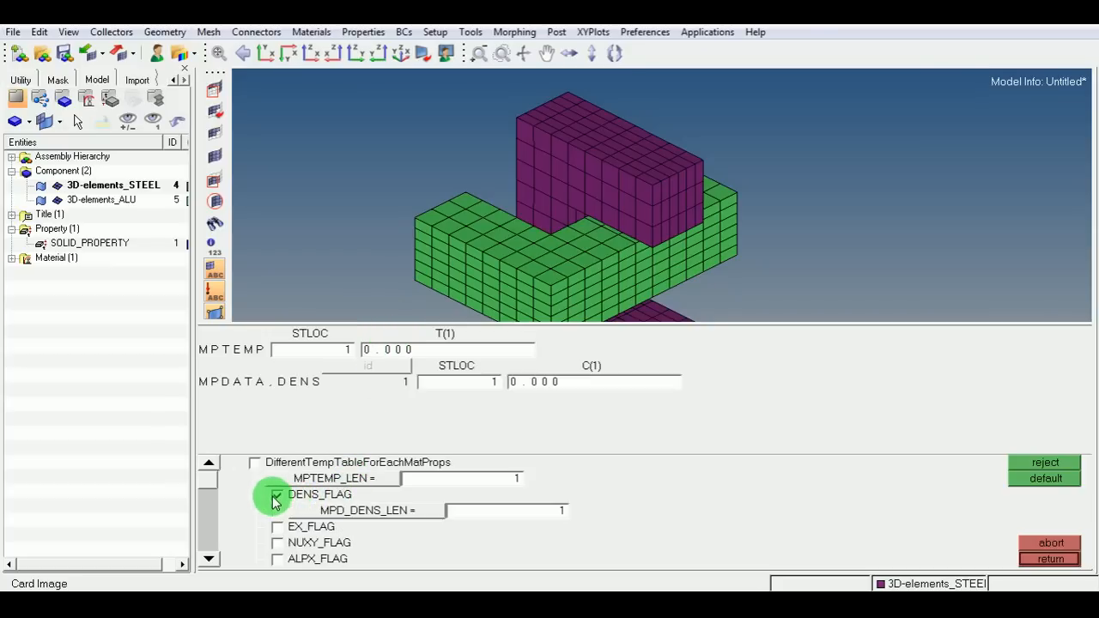
pyautogui.click(278, 527)
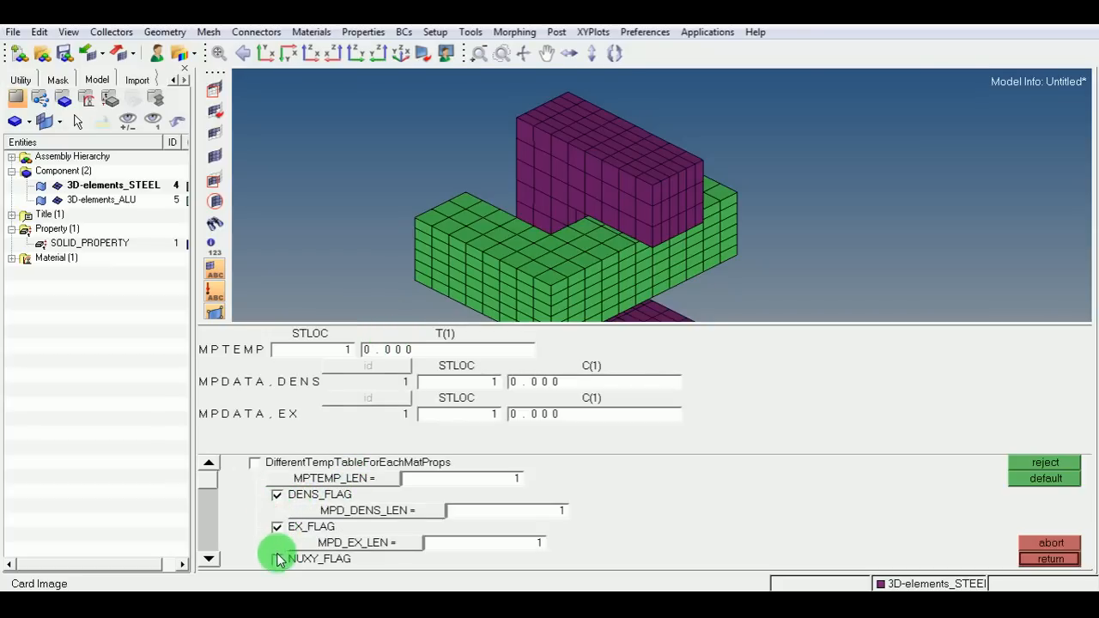
pyautogui.click(276, 559)
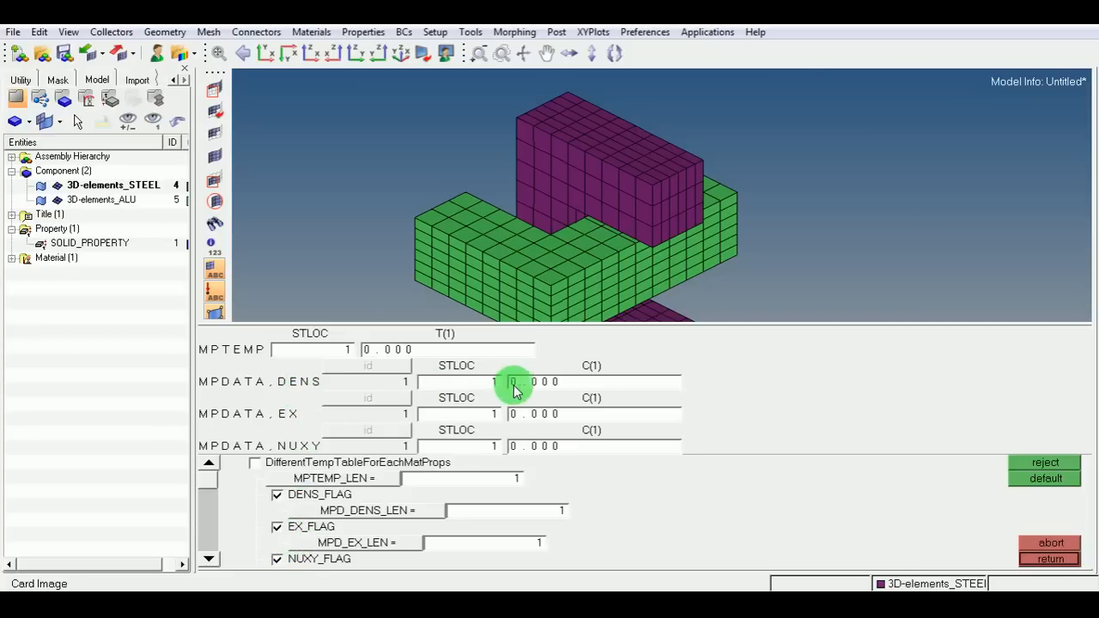
# Set ALLU's density to 2.710e-09, EX to 71000 and NUXY to 0.33, then close the card.
pyautogui.click(551, 388)
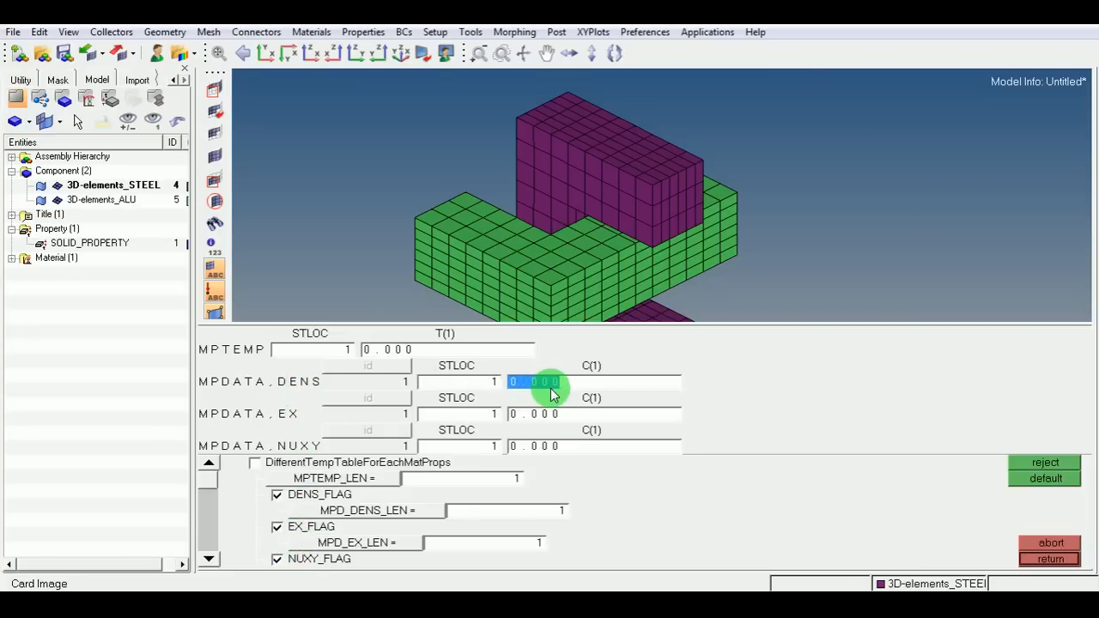
pyautogui.write('2')
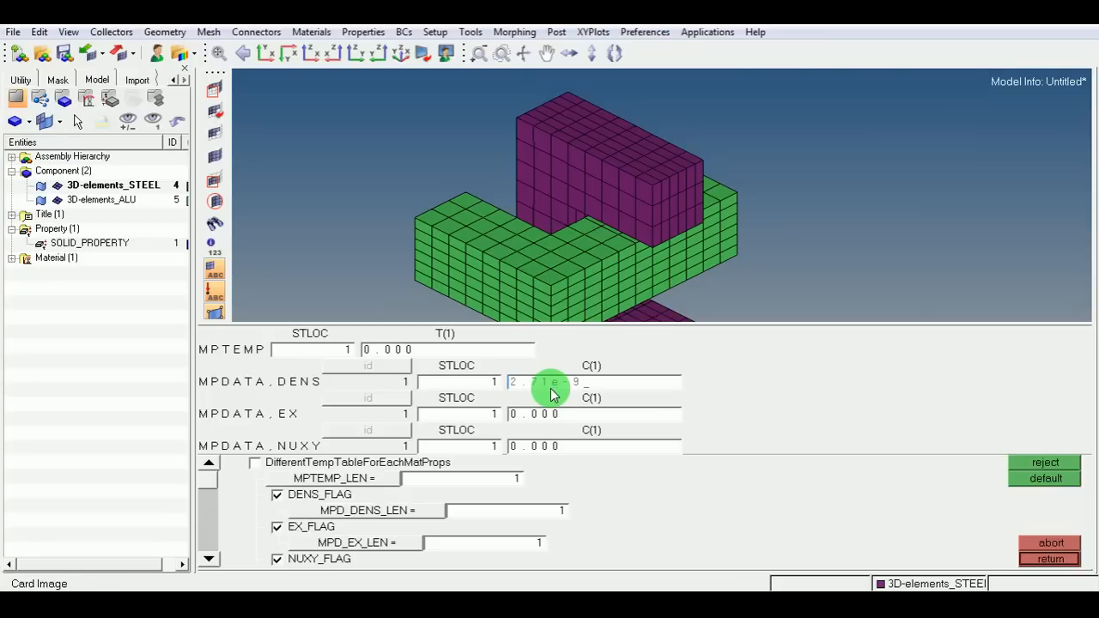
pyautogui.write('.710e-09')
pyautogui.click(553, 414)
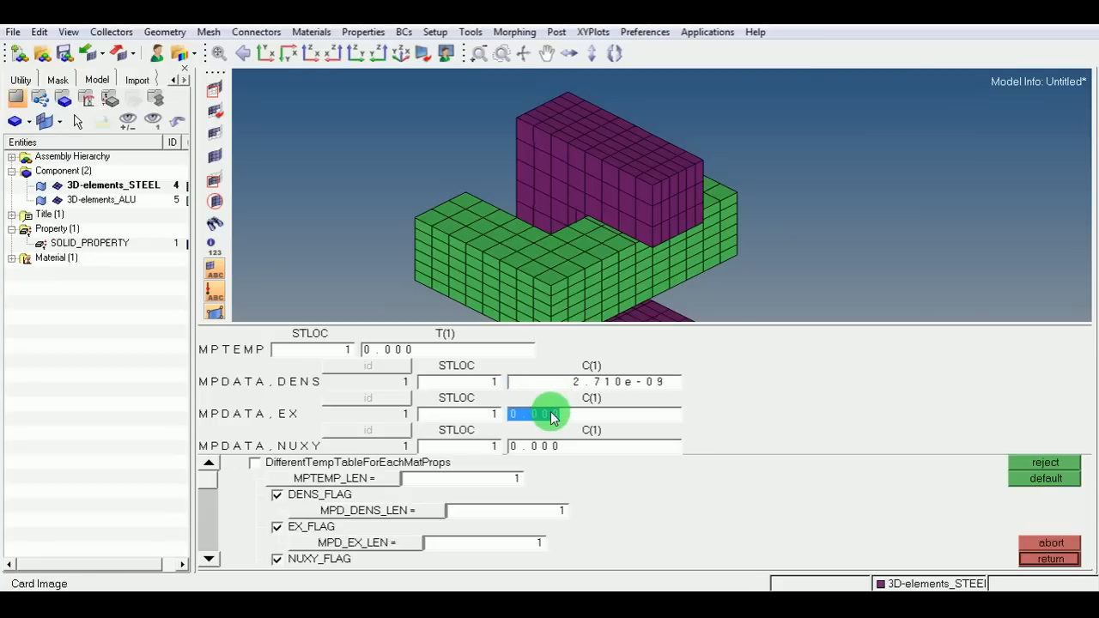
pyautogui.write('71')
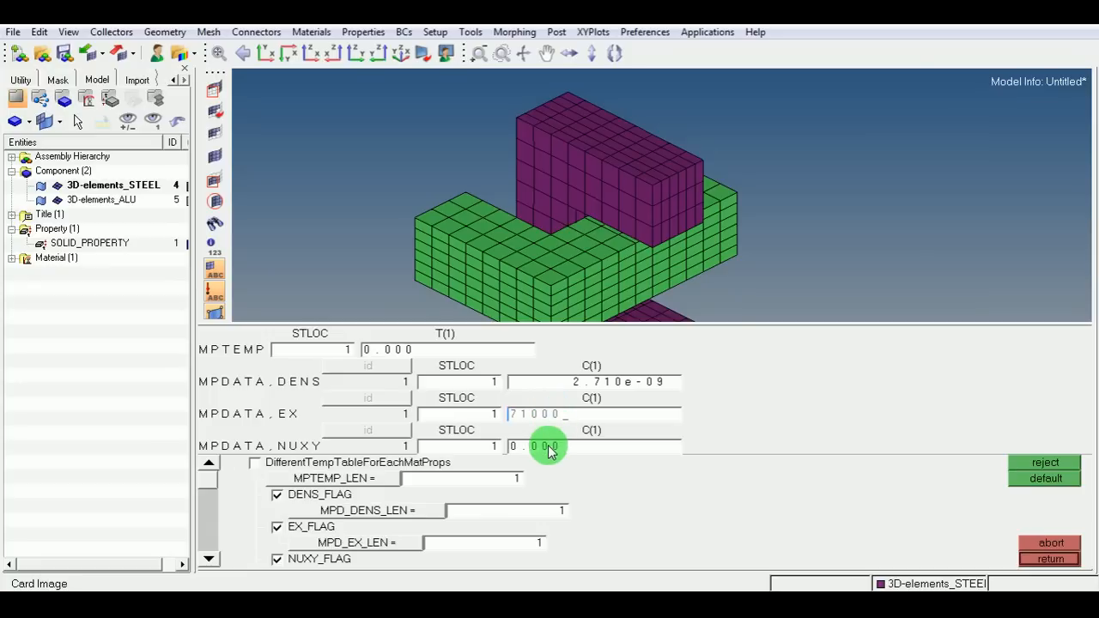
pyautogui.click(554, 447)
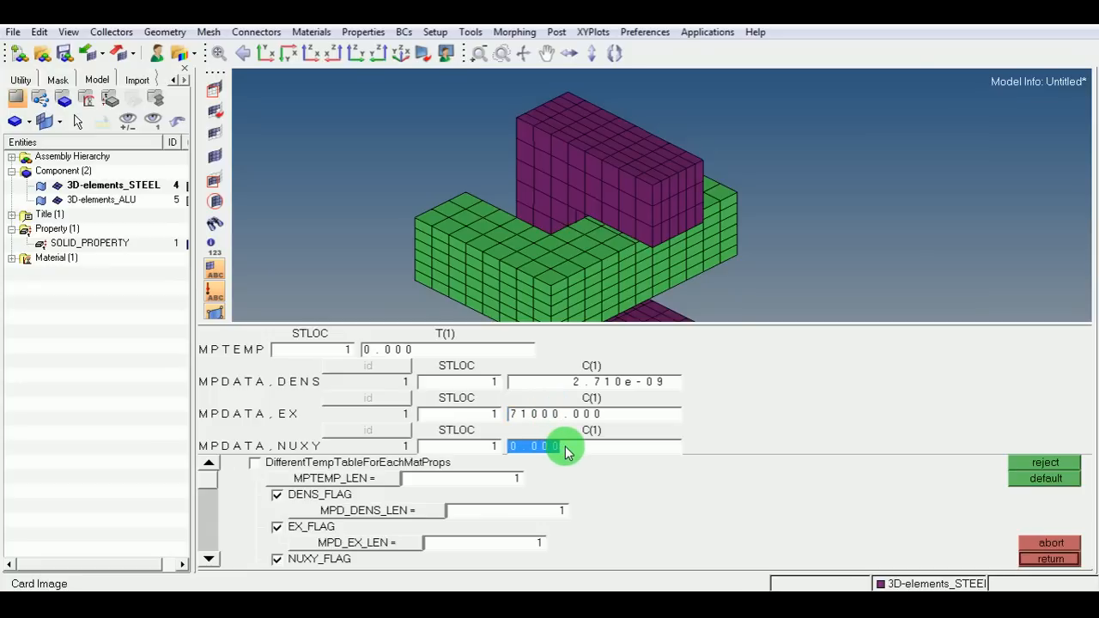
pyautogui.write('0.33')
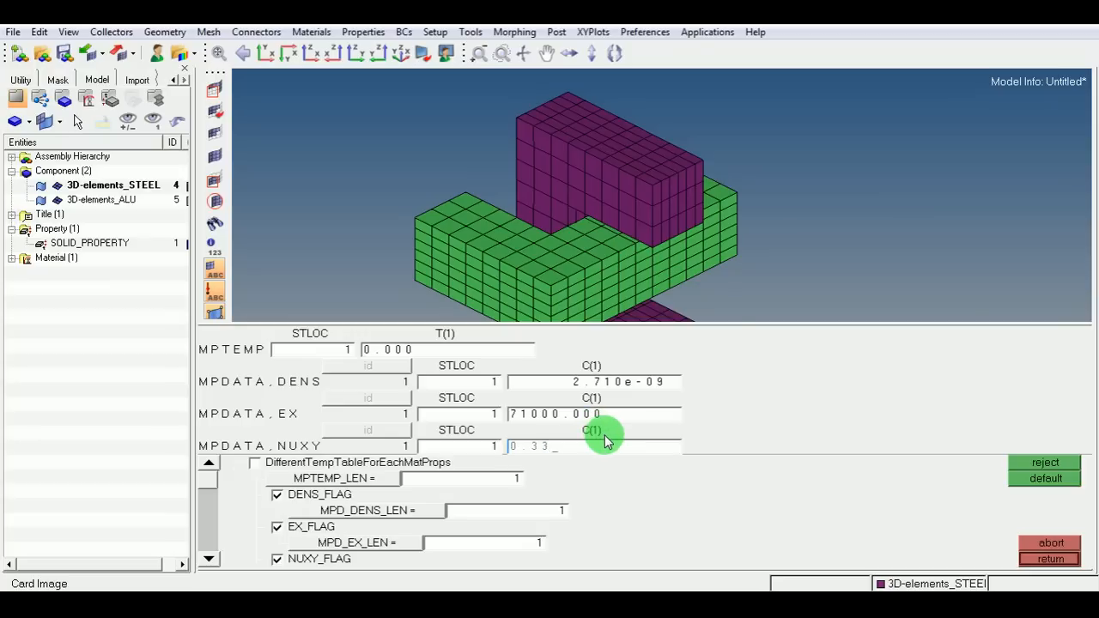
pyautogui.click(1047, 559)
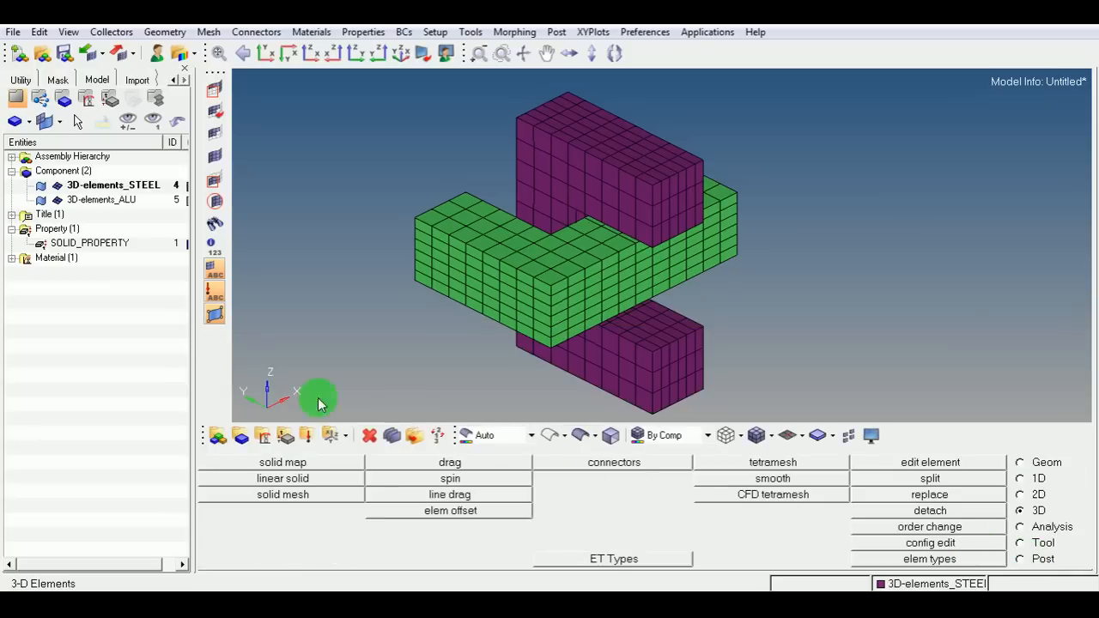
# Create a second material named STEEL with card image MPDATA, opening its card for editing on creation.
pyautogui.click(12, 259)
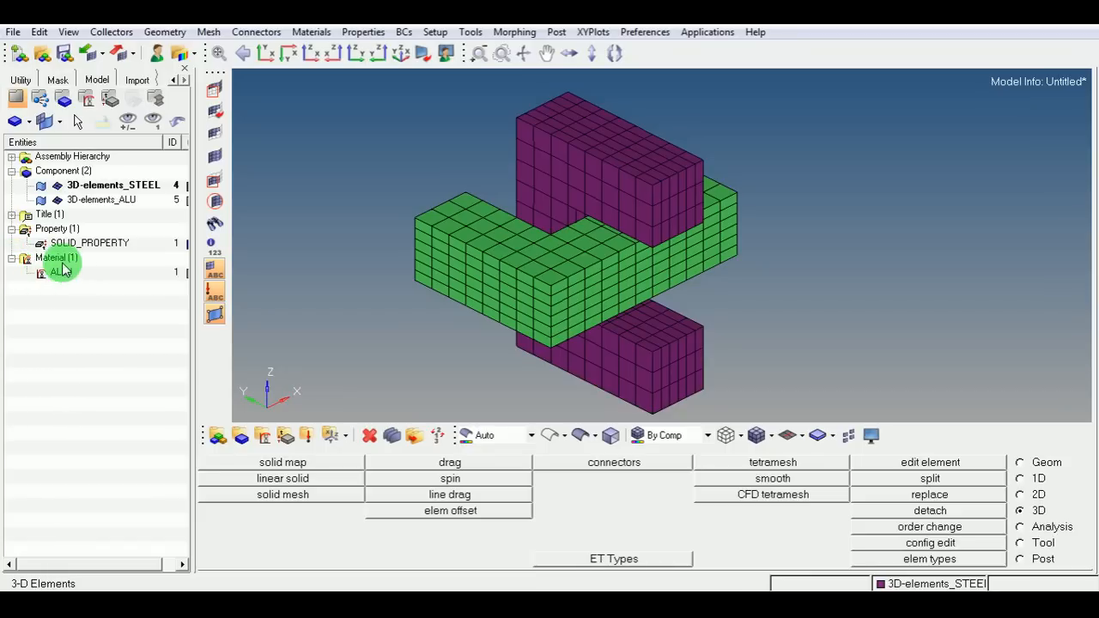
pyautogui.rightClick(67, 301)
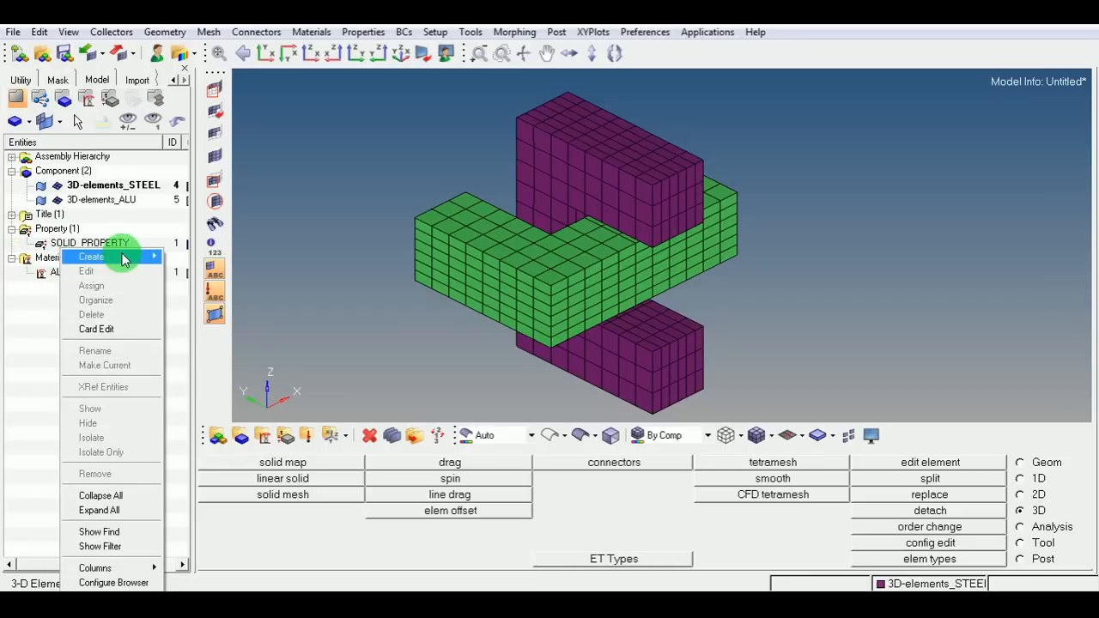
pyautogui.moveTo(141, 256)
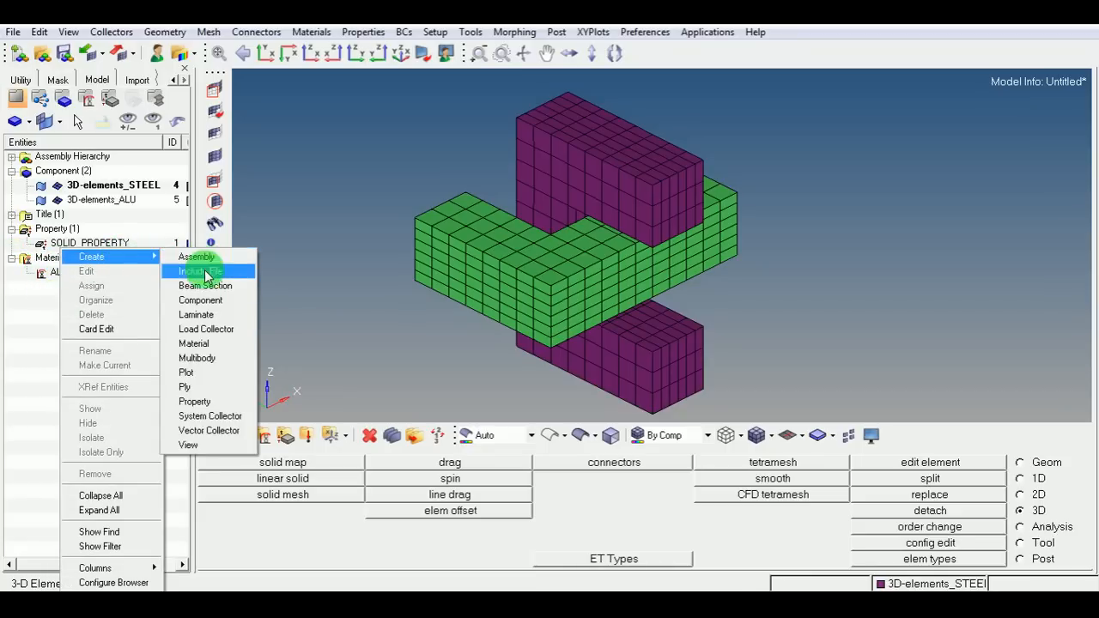
pyautogui.click(207, 343)
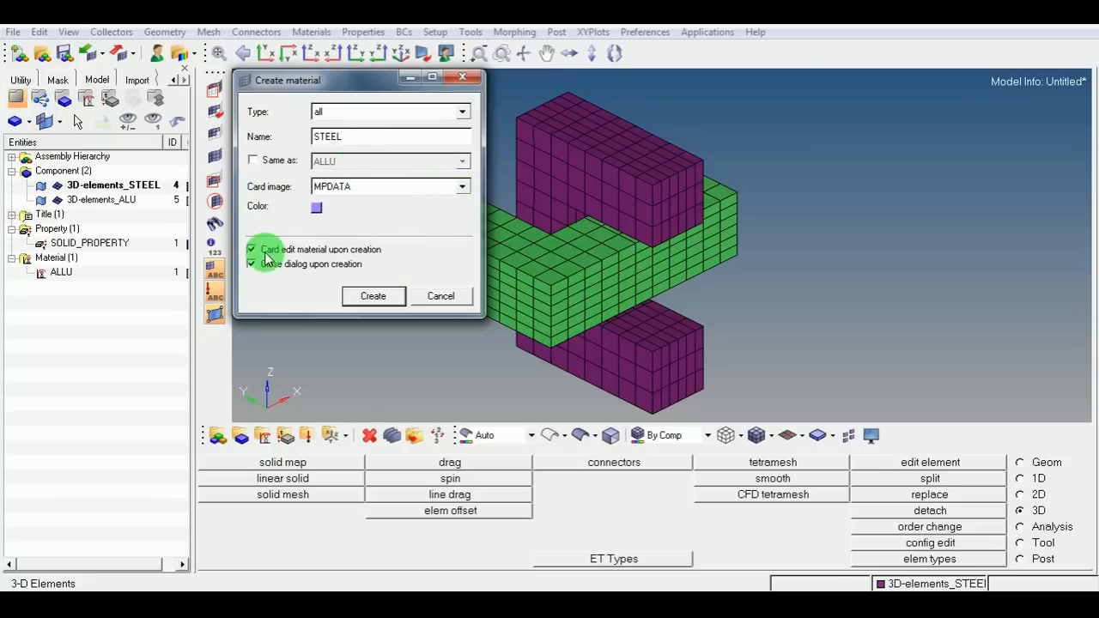
pyautogui.click(385, 298)
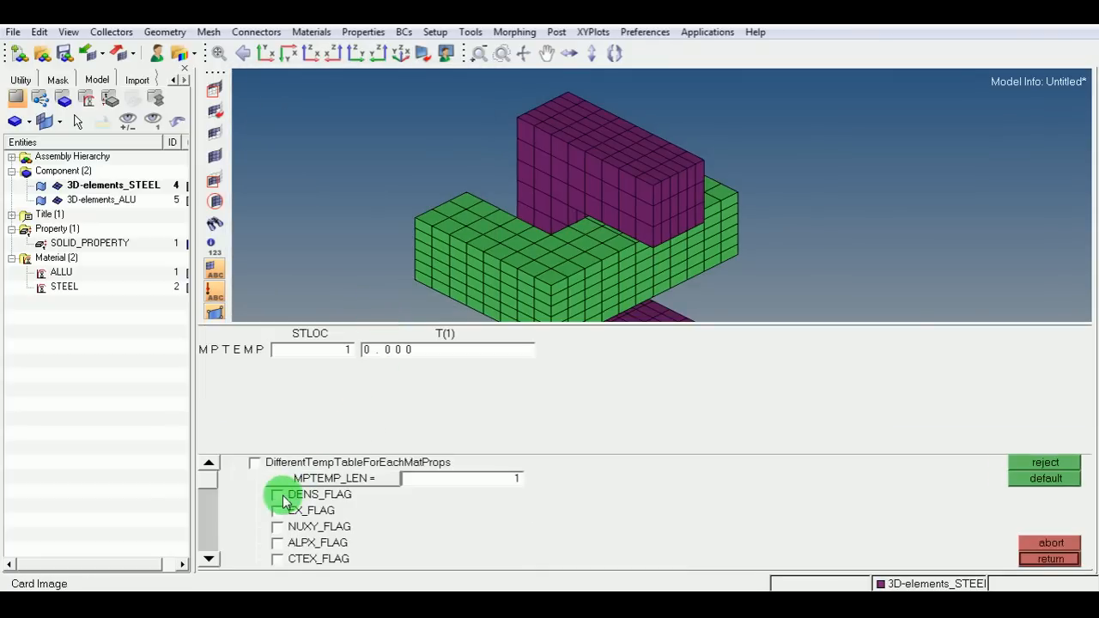
# Enable the density, Young's modulus and Poisson's ratio flags on the STEEL material card.
pyautogui.click(276, 494)
pyautogui.click(276, 526)
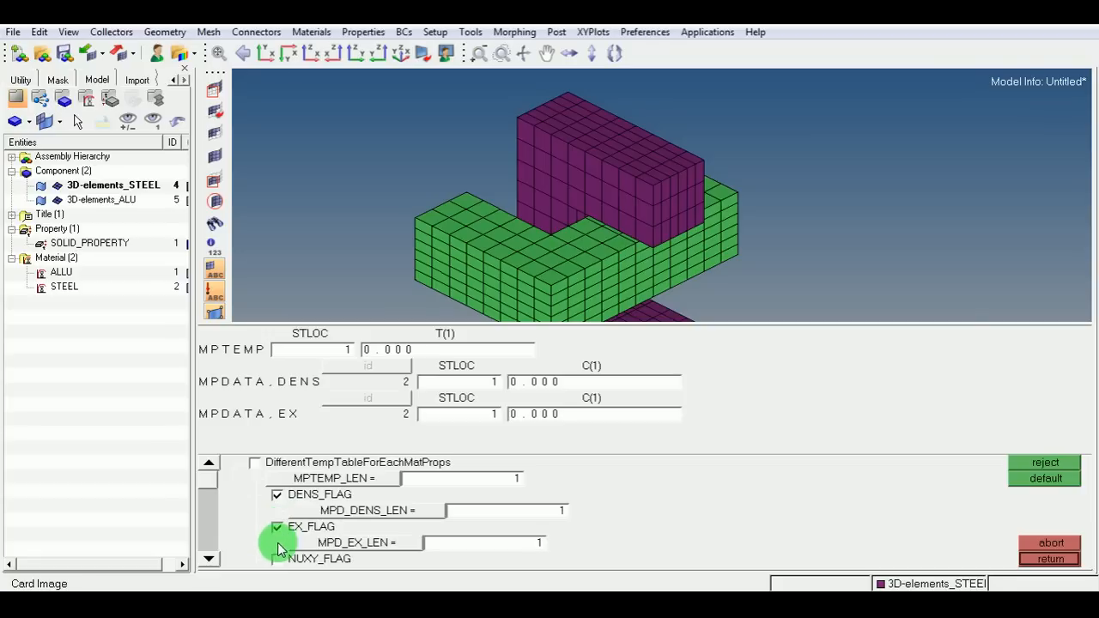
pyautogui.click(277, 559)
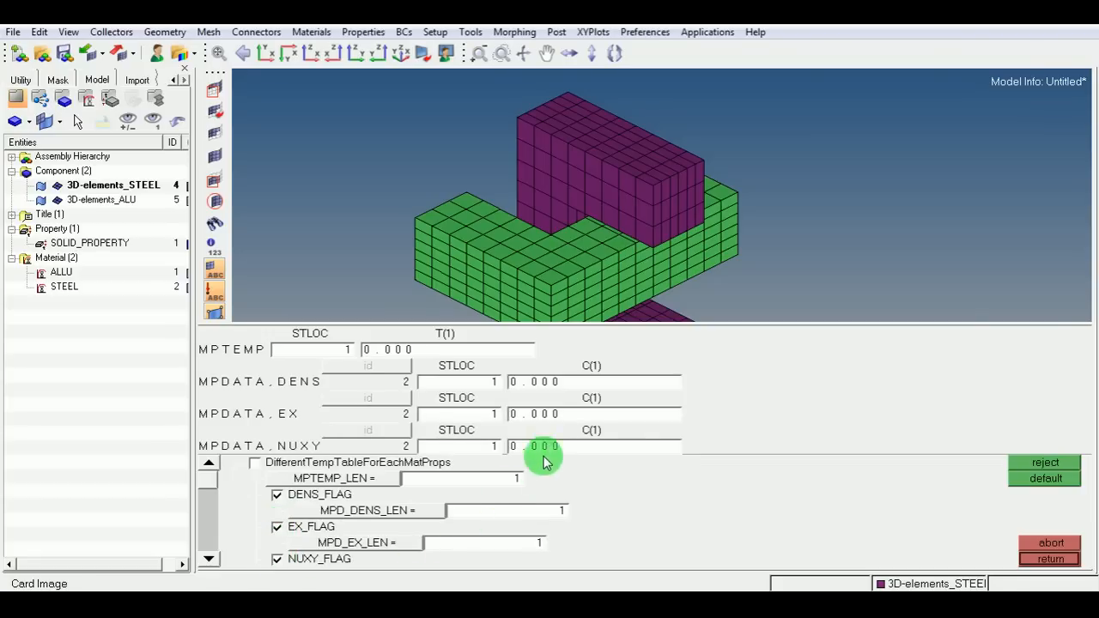
# Set STEEL's density to 7.800e-09, EX to 2e5 and NUXY to 0.3, then close the card.
pyautogui.click(560, 380)
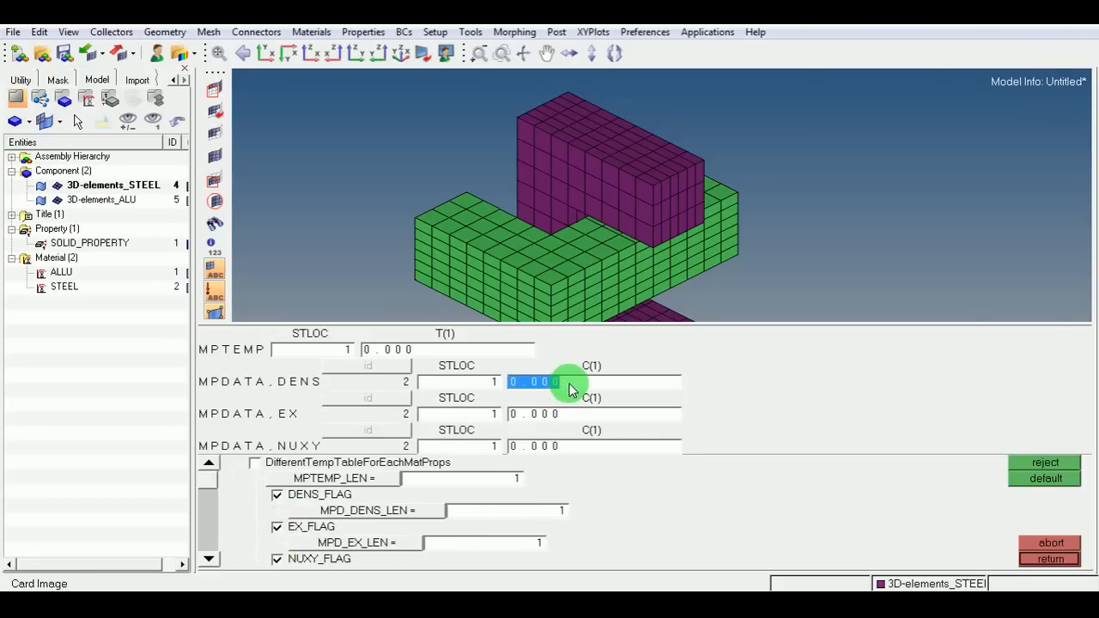
pyautogui.write('7')
pyautogui.click(558, 416)
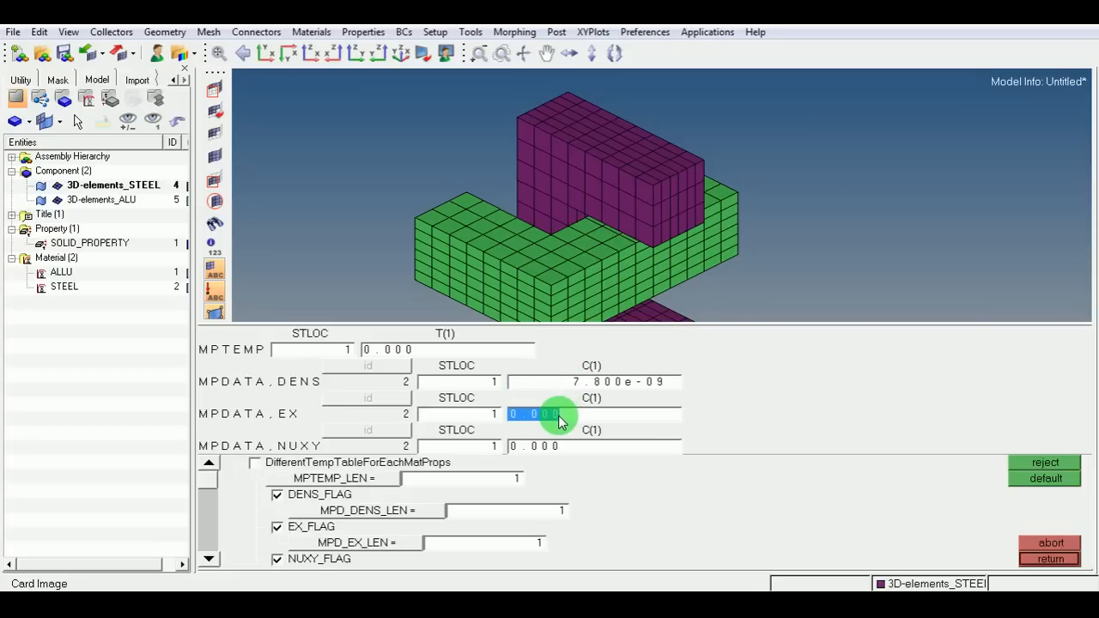
pyautogui.write('2')
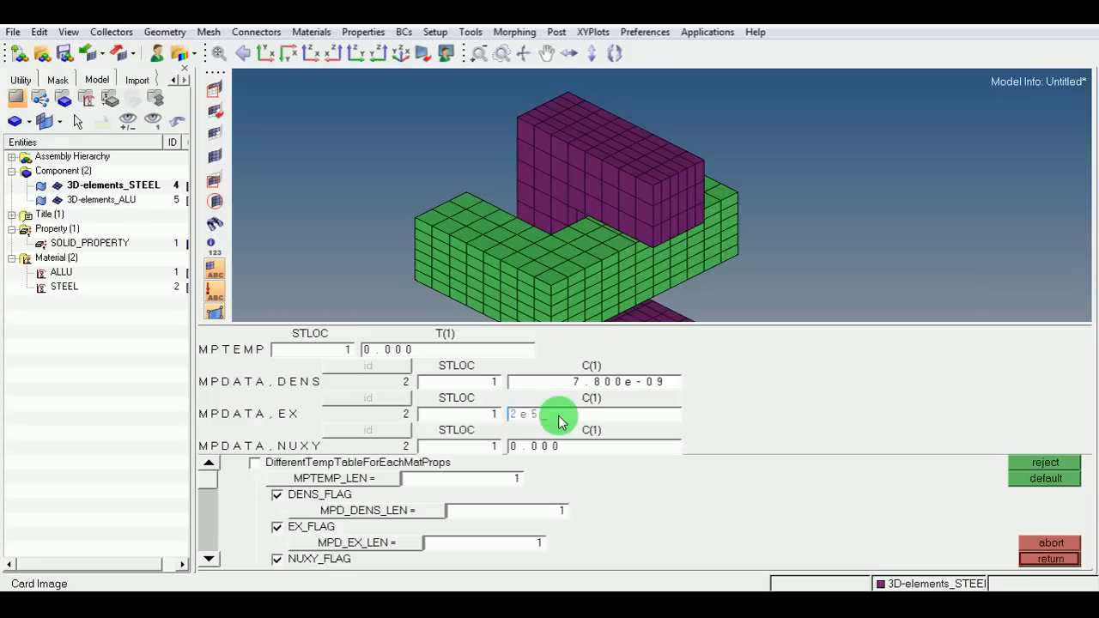
pyautogui.write('e5')
pyautogui.click(551, 446)
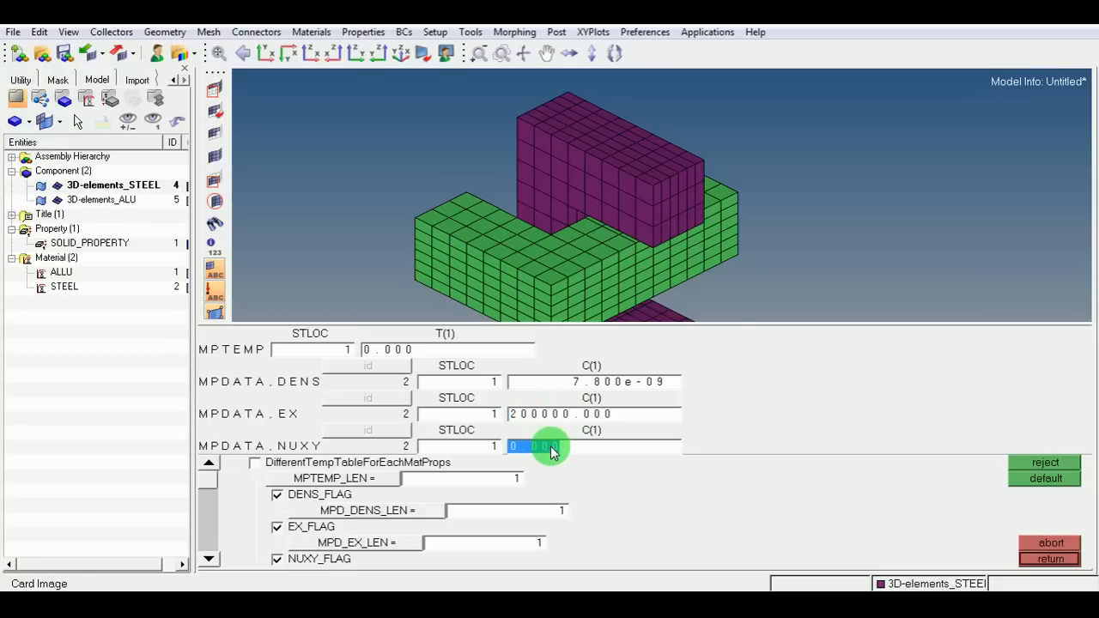
pyautogui.write('0.3')
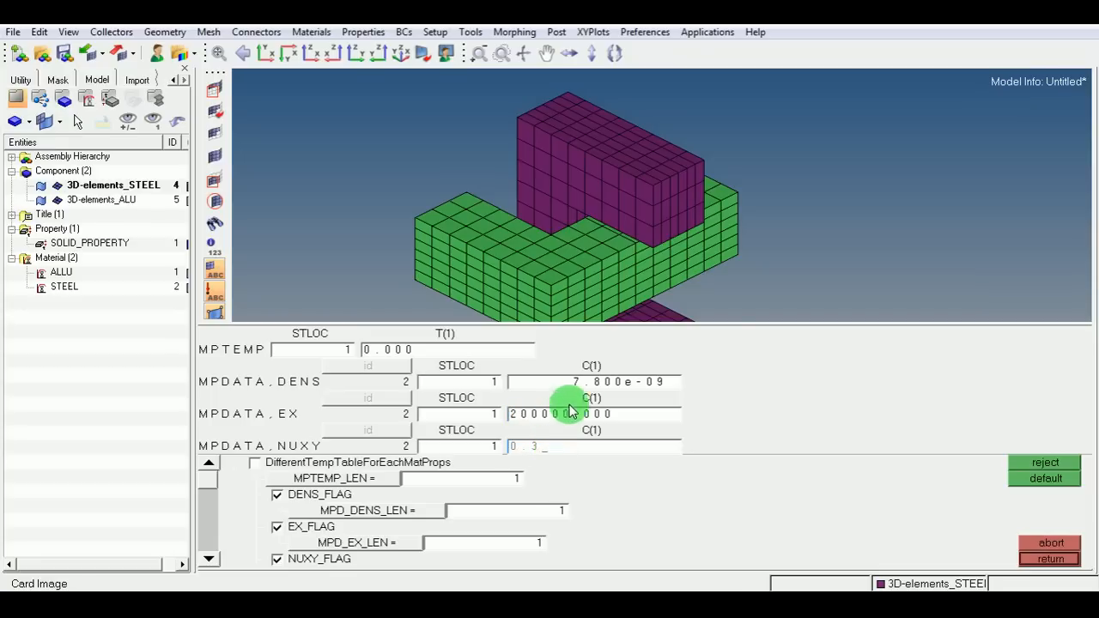
pyautogui.click(1060, 559)
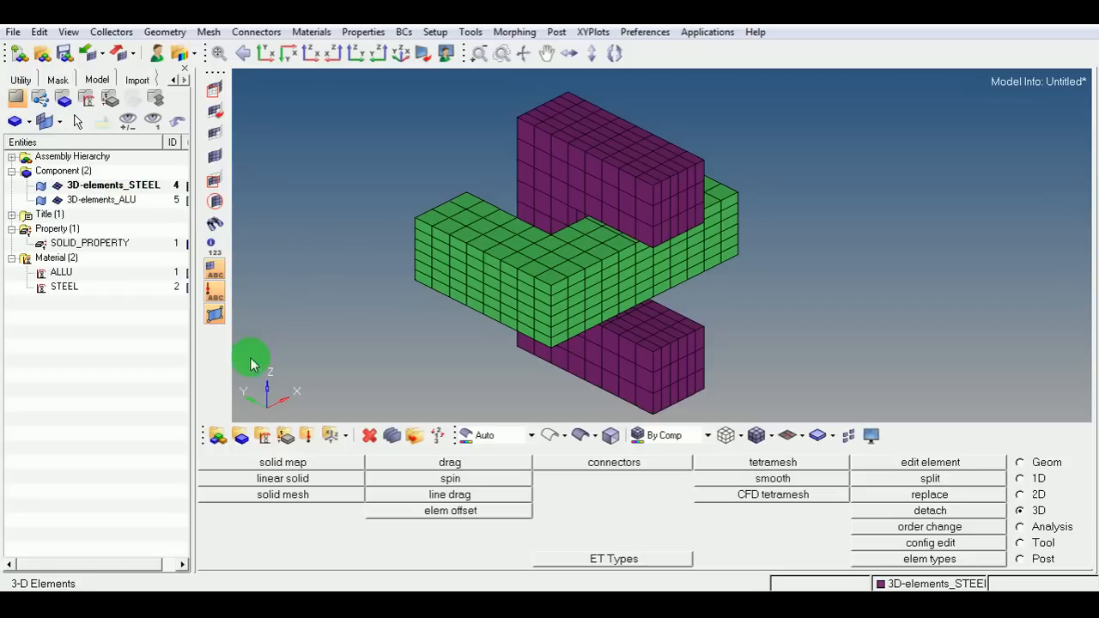
# Assign the SOLID_PROPERTY property and STEEL material to the purple steel component.
pyautogui.click(241, 440)
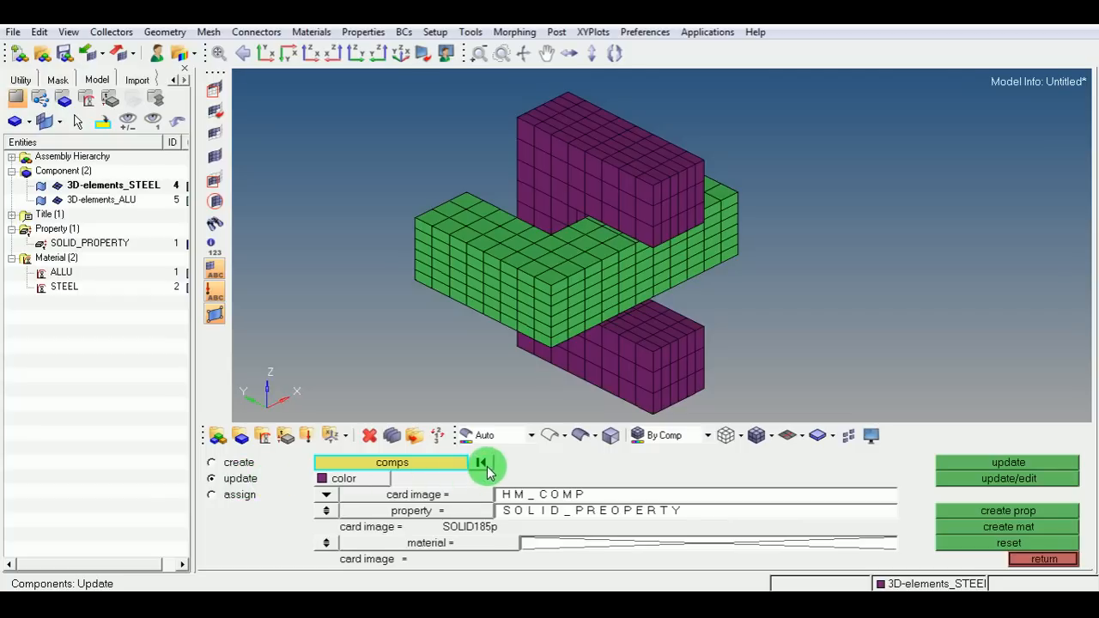
pyautogui.click(564, 159)
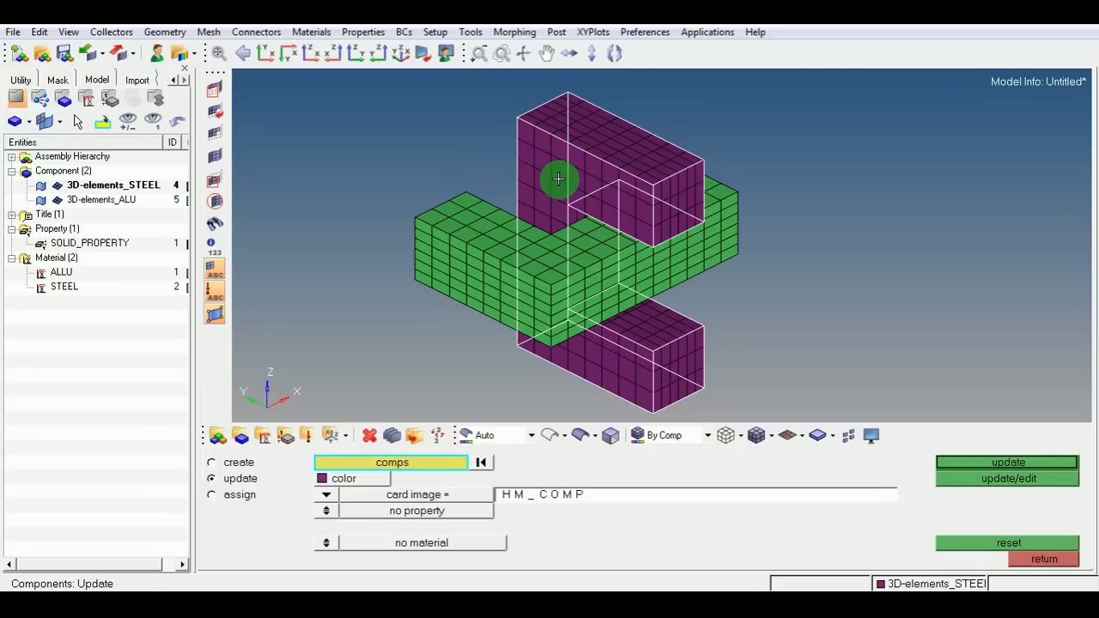
pyautogui.click(325, 541)
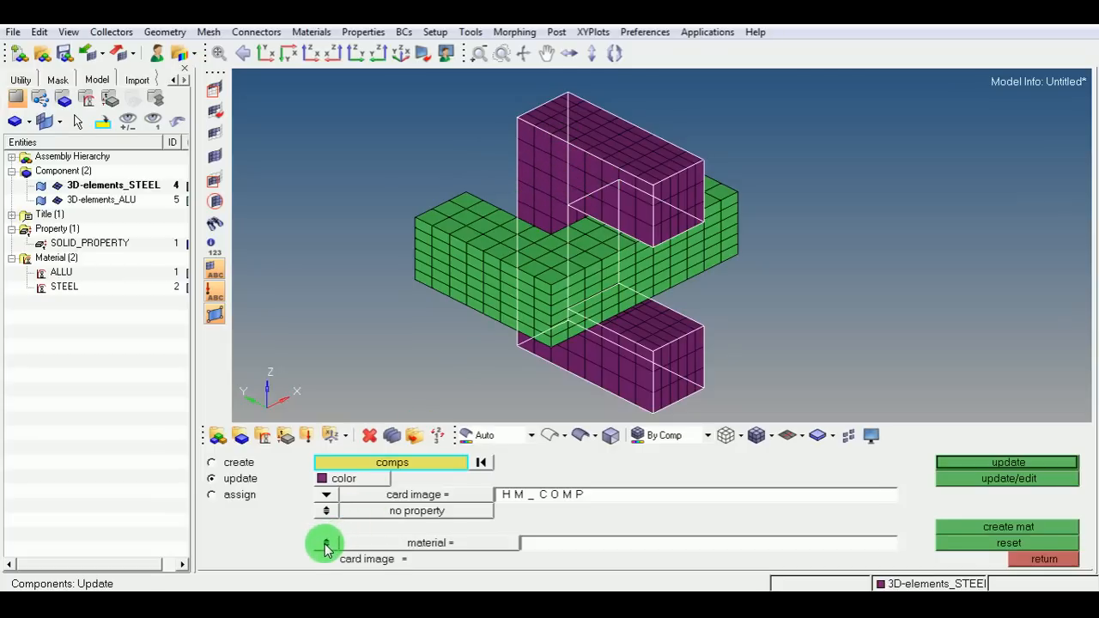
pyautogui.click(534, 543)
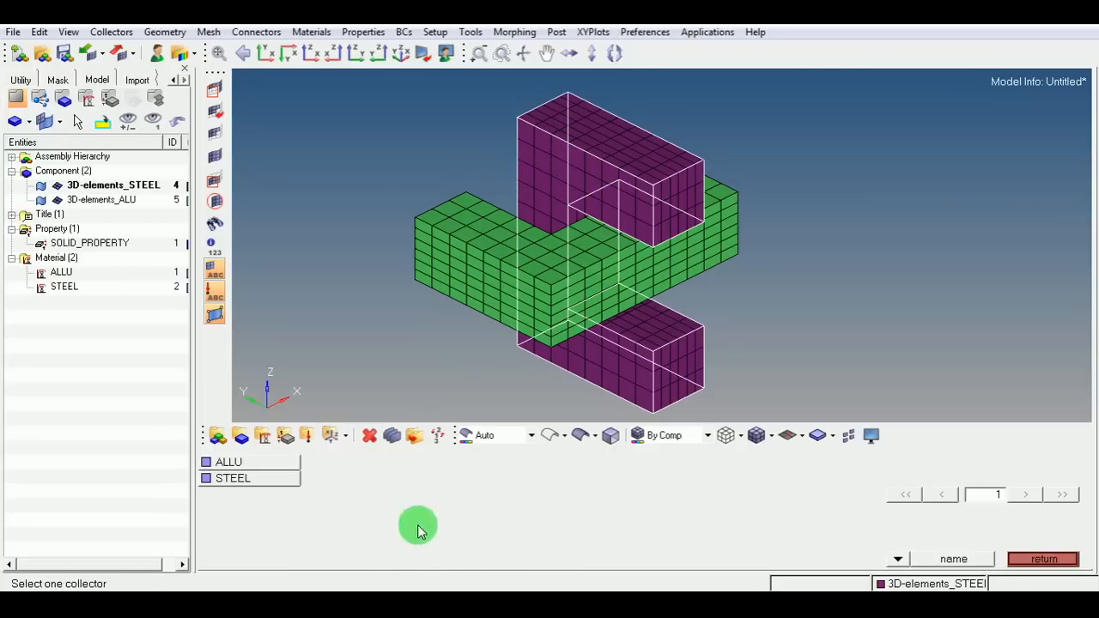
pyautogui.click(270, 478)
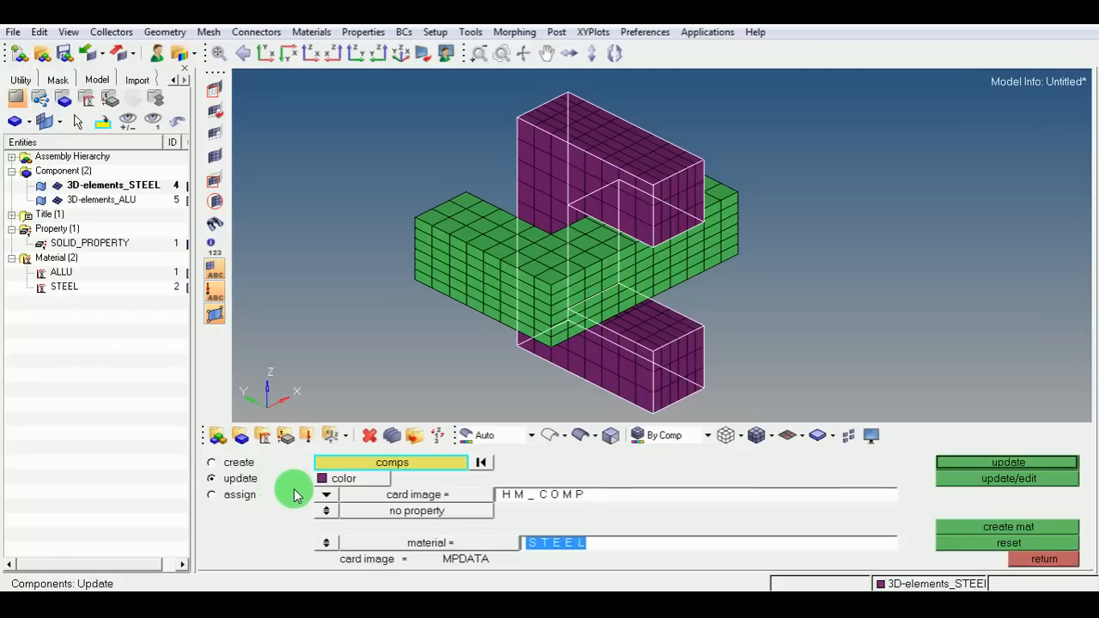
pyautogui.click(326, 512)
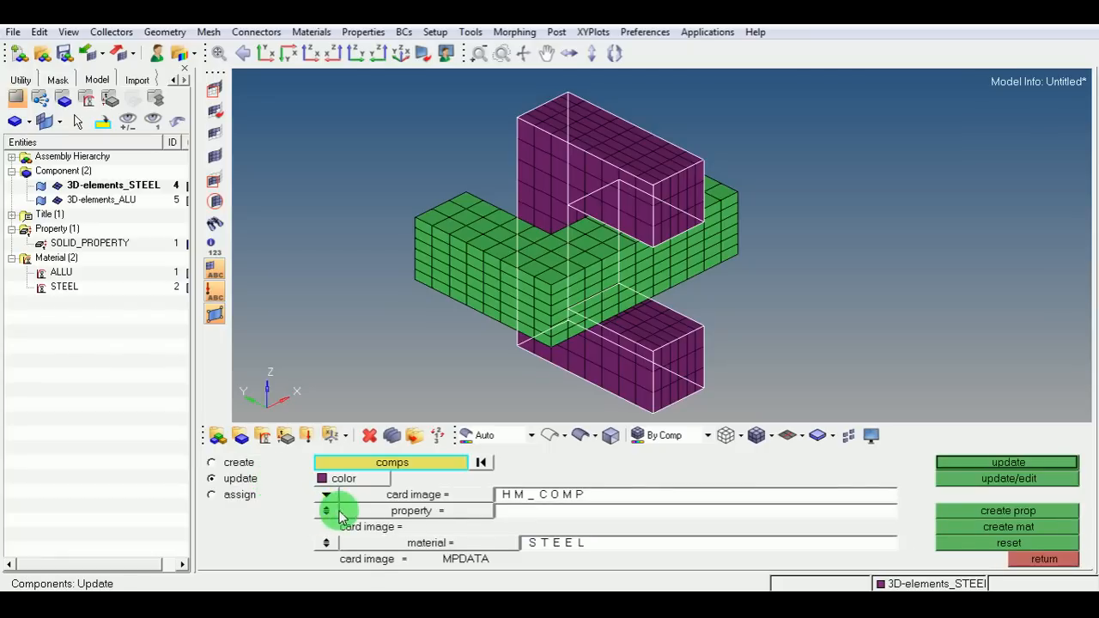
pyautogui.click(540, 514)
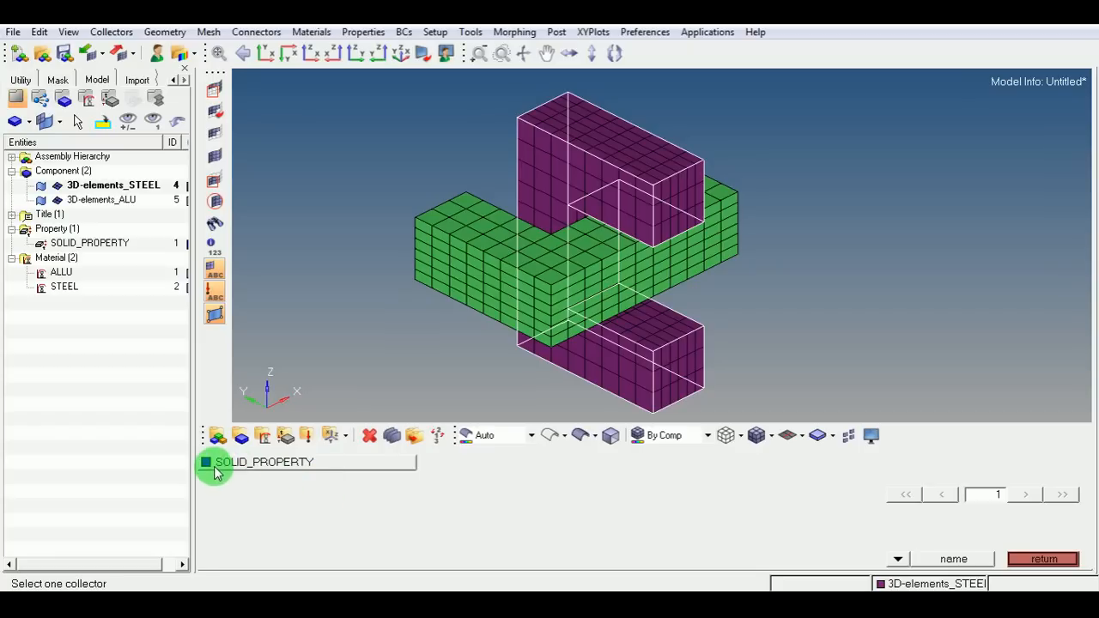
pyautogui.click(284, 466)
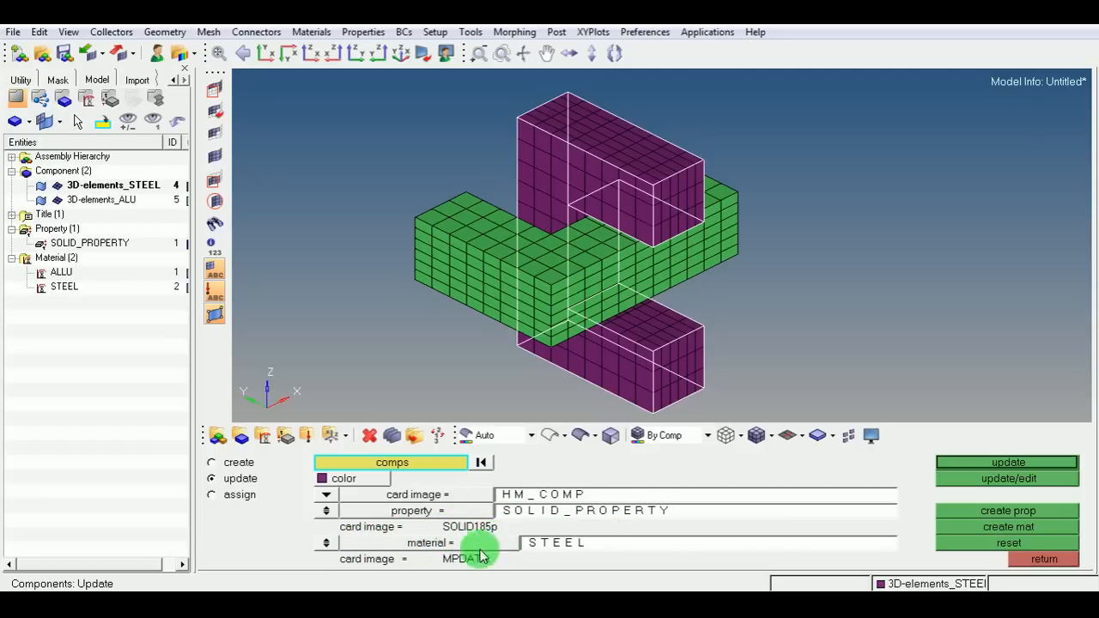
pyautogui.click(959, 462)
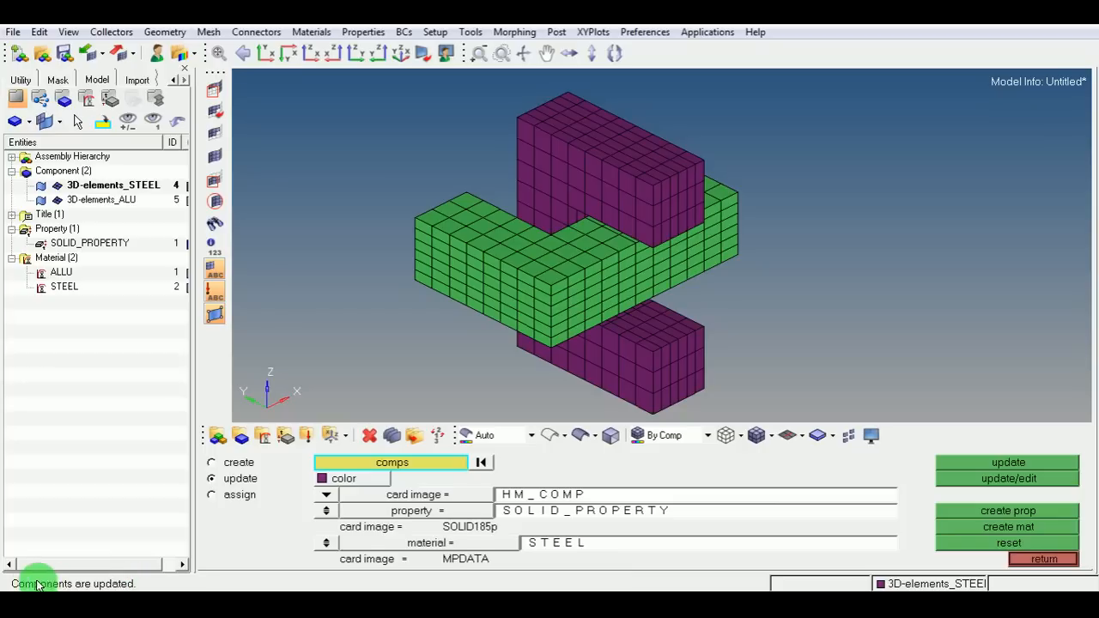
# Assign the SOLID_PROPERTY property and ALLU material to the green aluminium component.
pyautogui.click(485, 465)
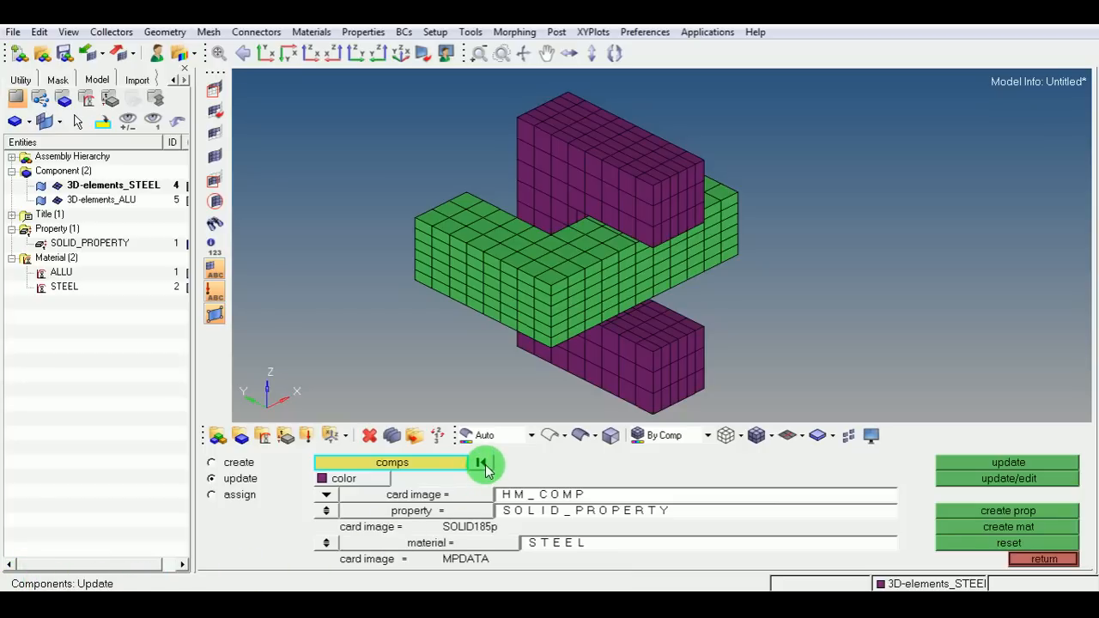
pyautogui.click(438, 226)
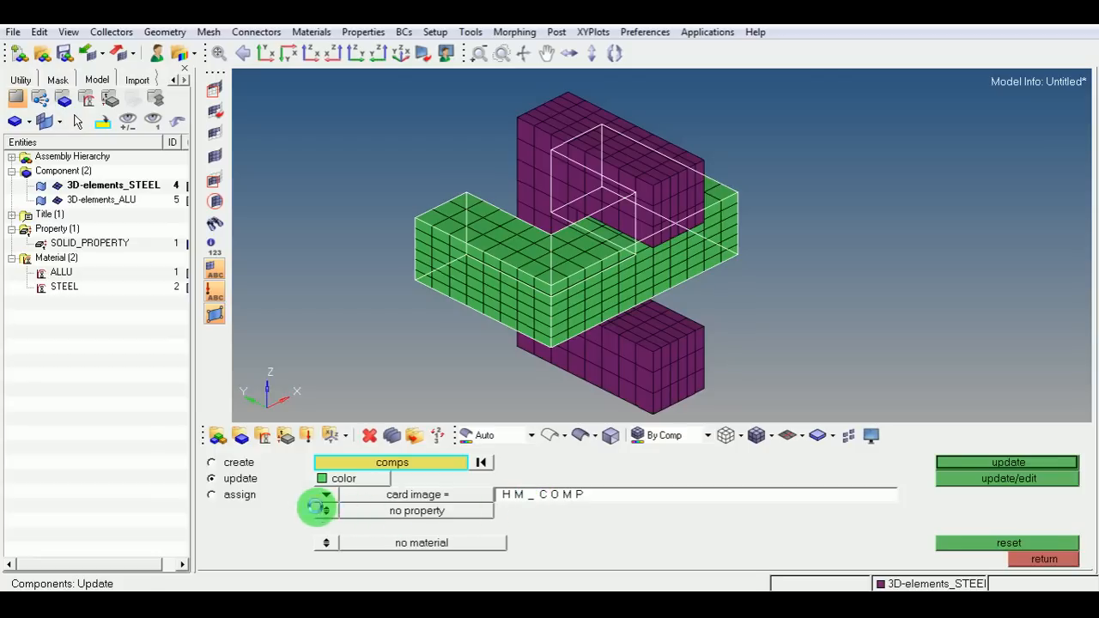
pyautogui.click(324, 510)
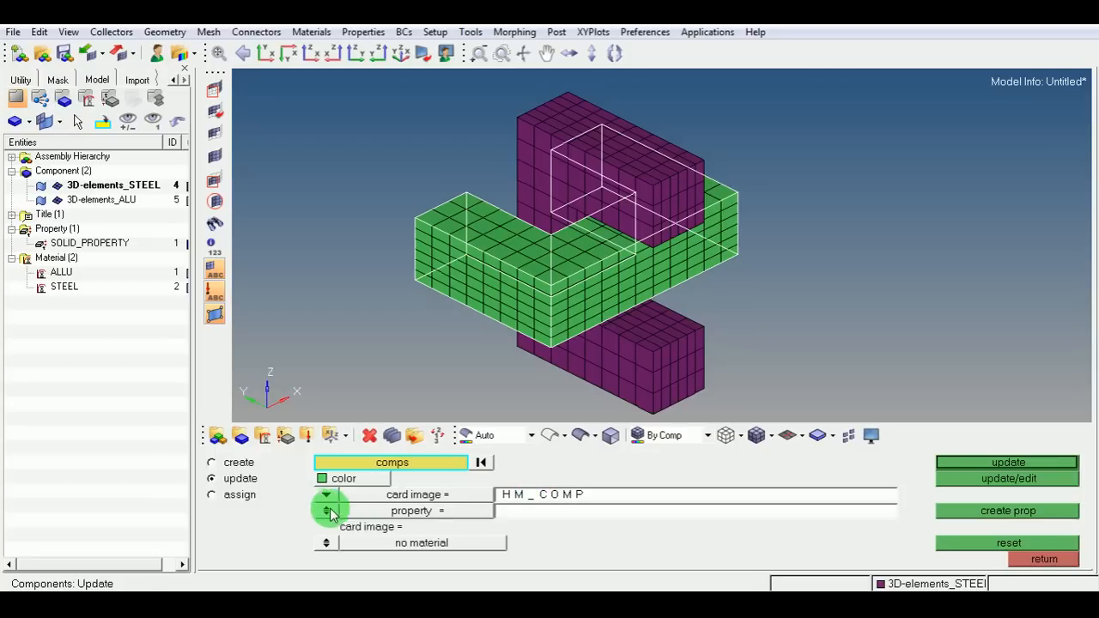
pyautogui.click(519, 513)
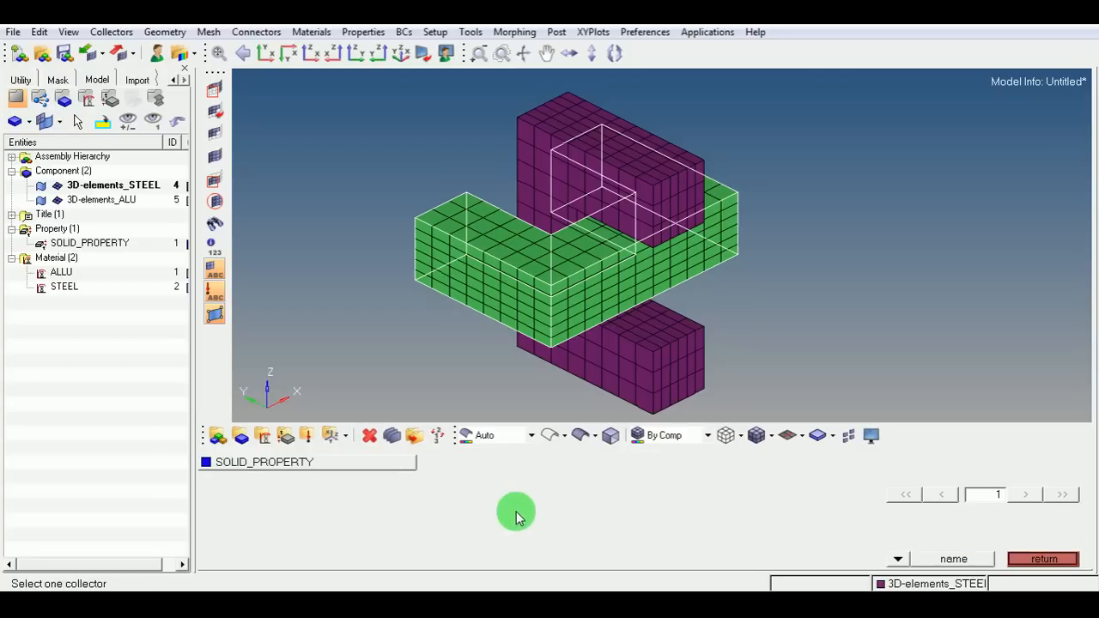
pyautogui.click(256, 466)
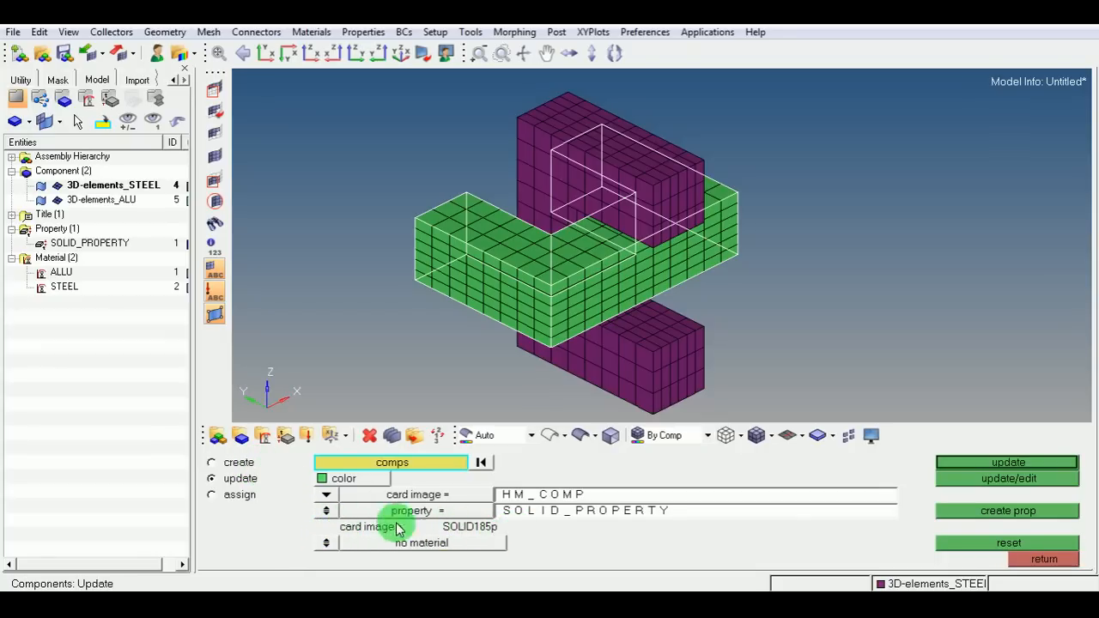
pyautogui.click(330, 544)
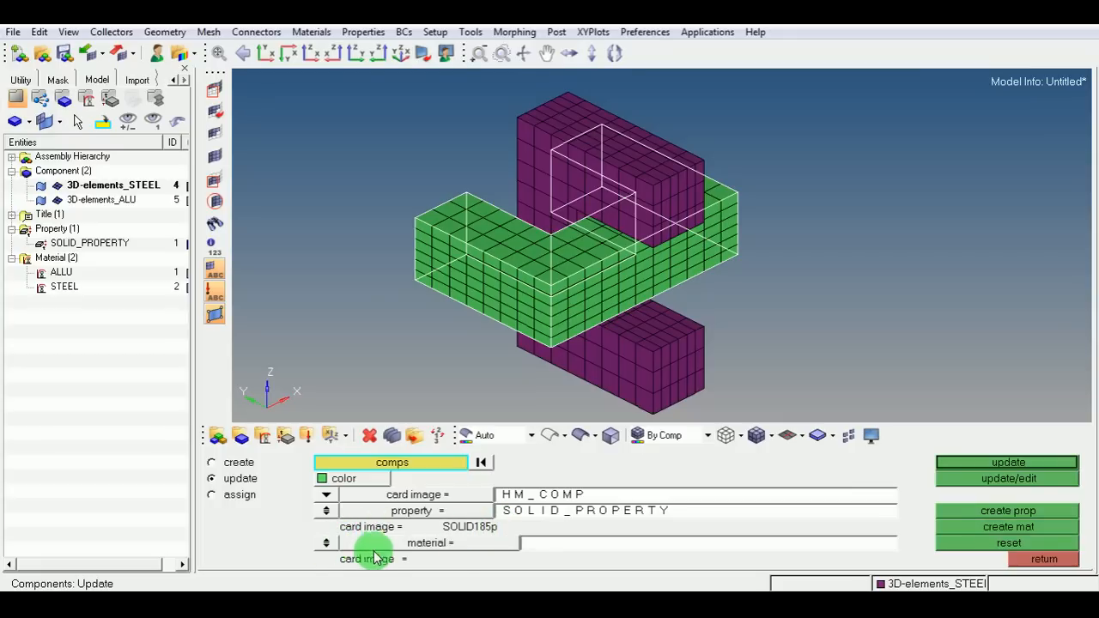
pyautogui.click(596, 546)
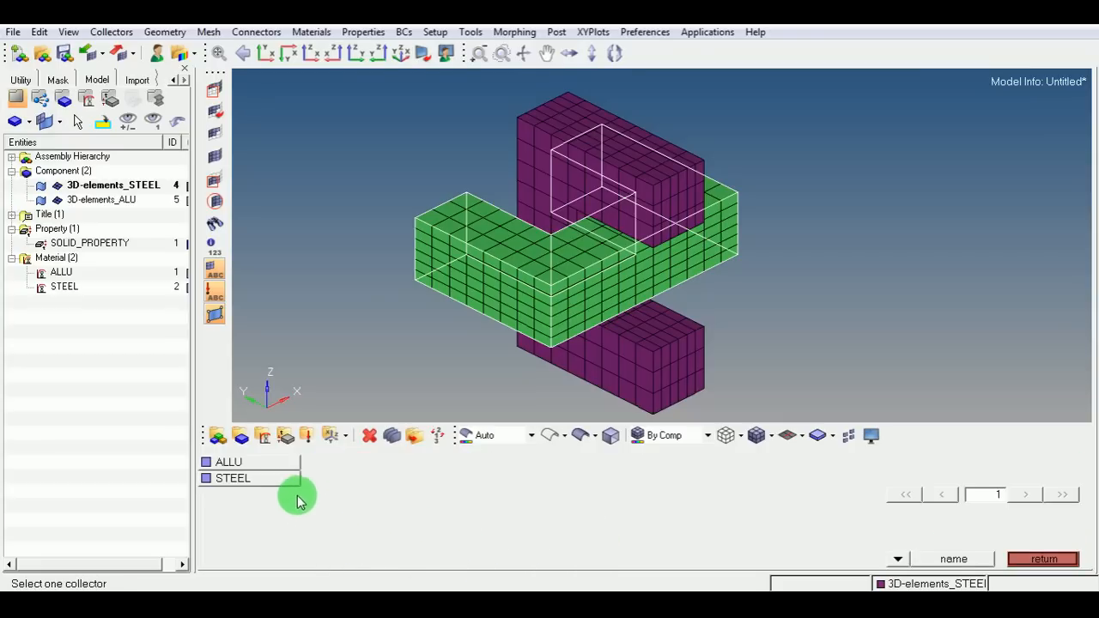
pyautogui.click(256, 461)
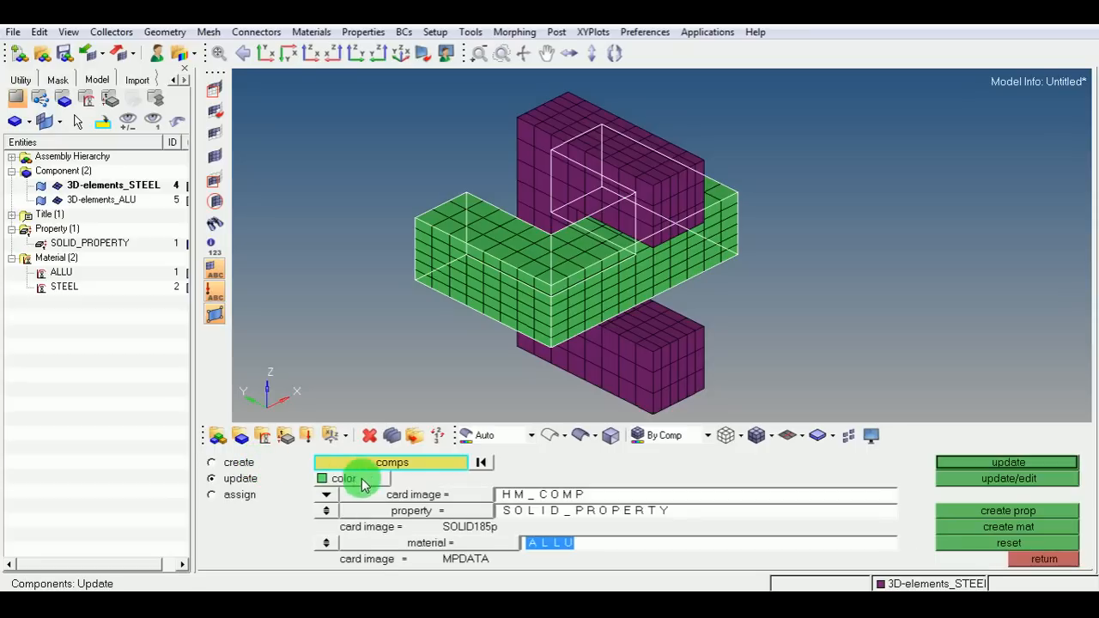
pyautogui.click(976, 462)
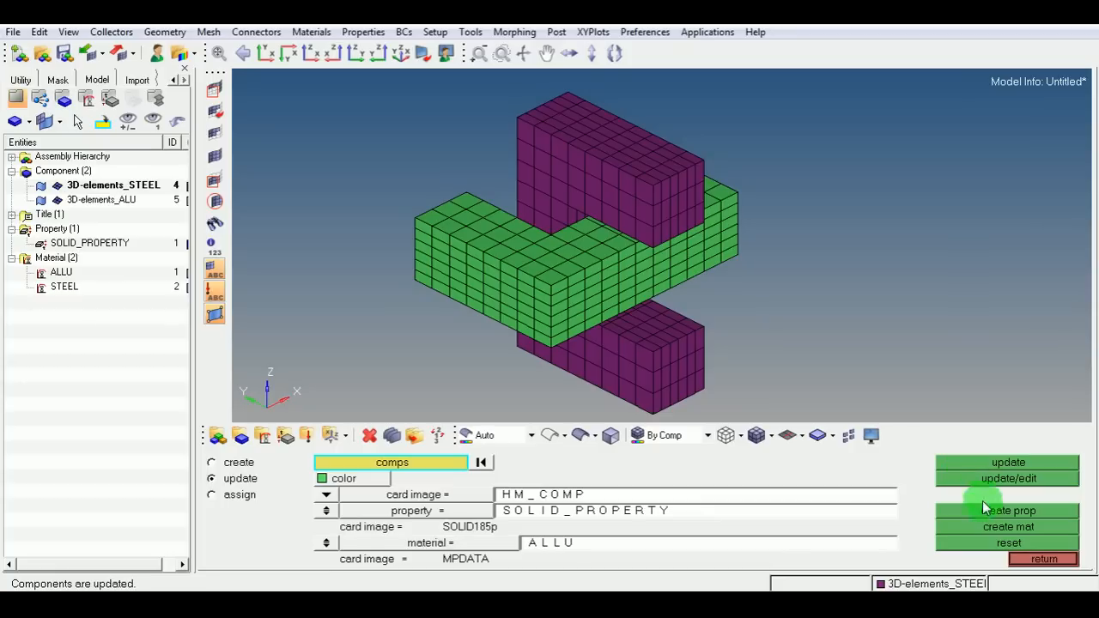
pyautogui.click(1050, 555)
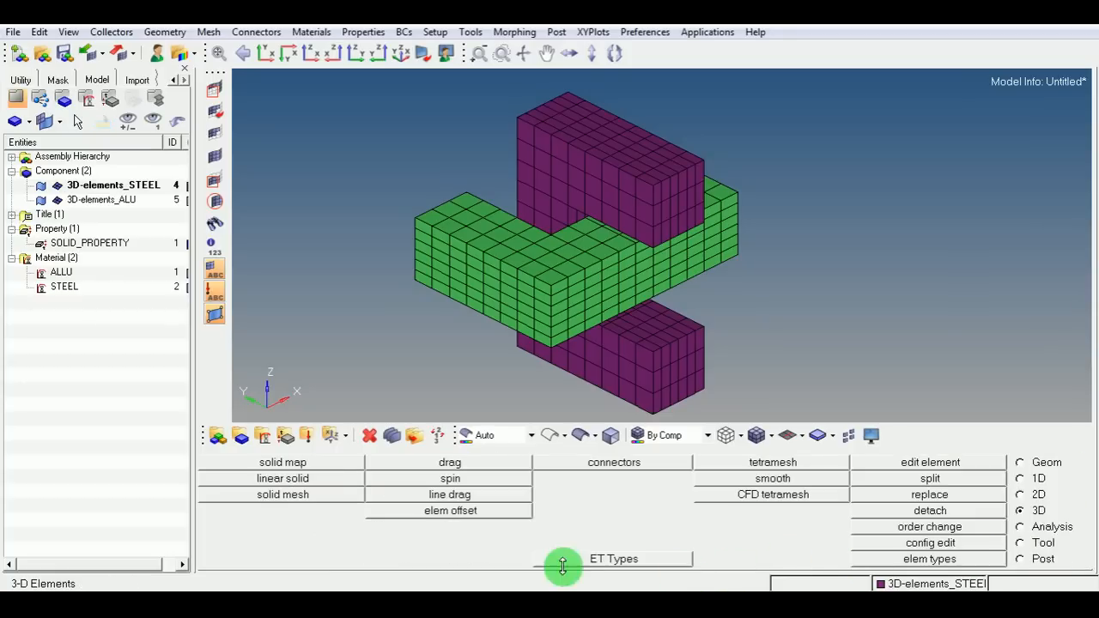
# Review the property and material assigned to each of the two components.
pyautogui.click(243, 437)
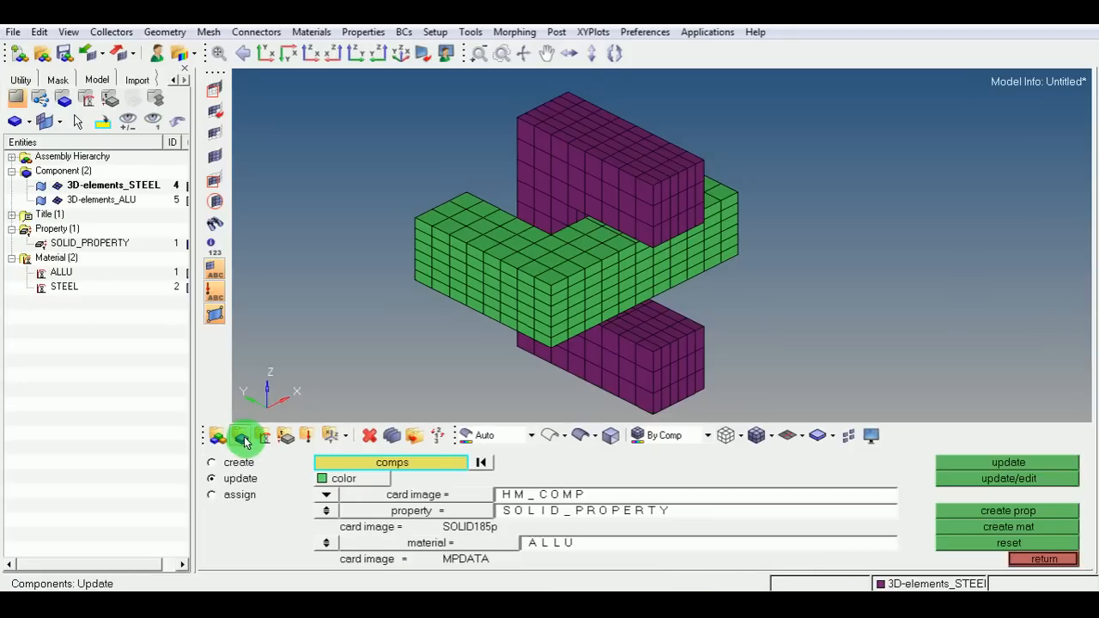
pyautogui.click(552, 154)
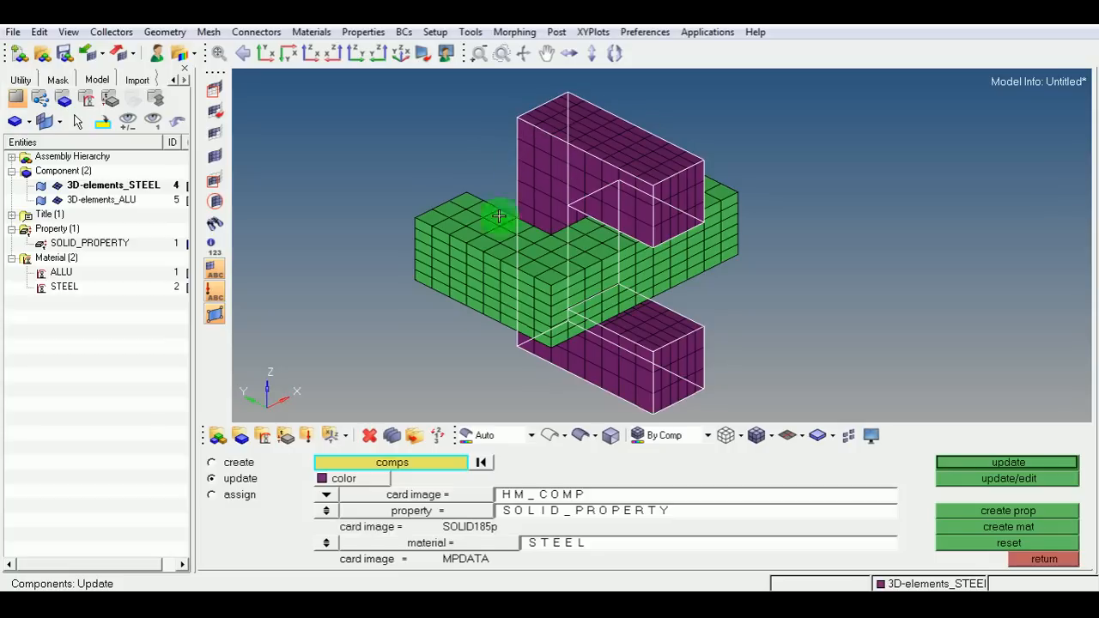
pyautogui.middleClick(478, 456)
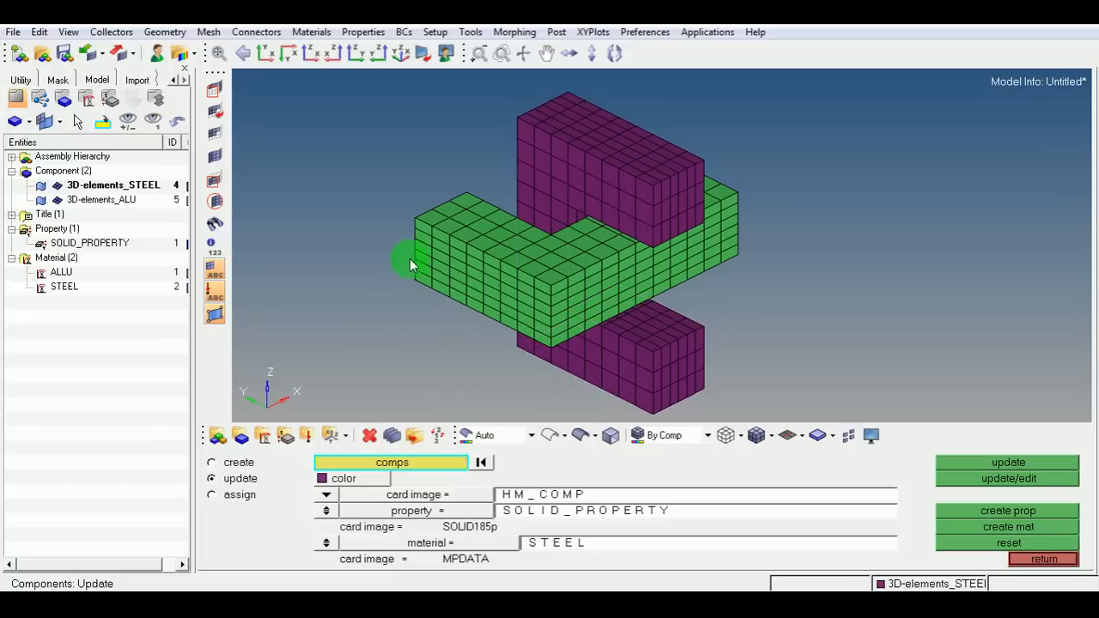
pyautogui.click(424, 226)
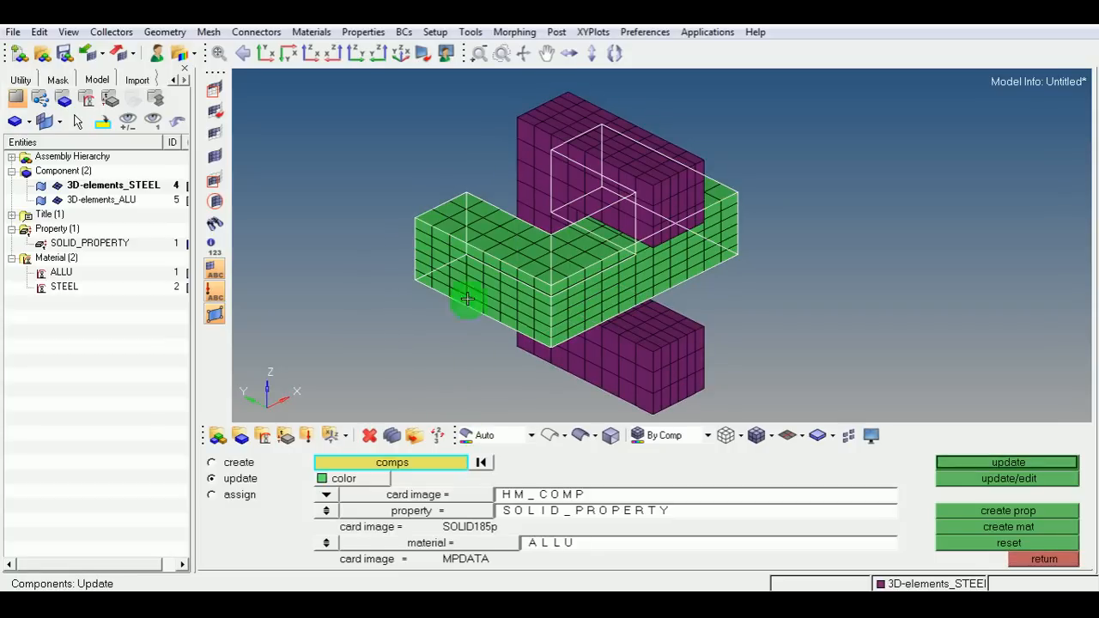
pyautogui.middleClick(478, 456)
pyautogui.click(1048, 564)
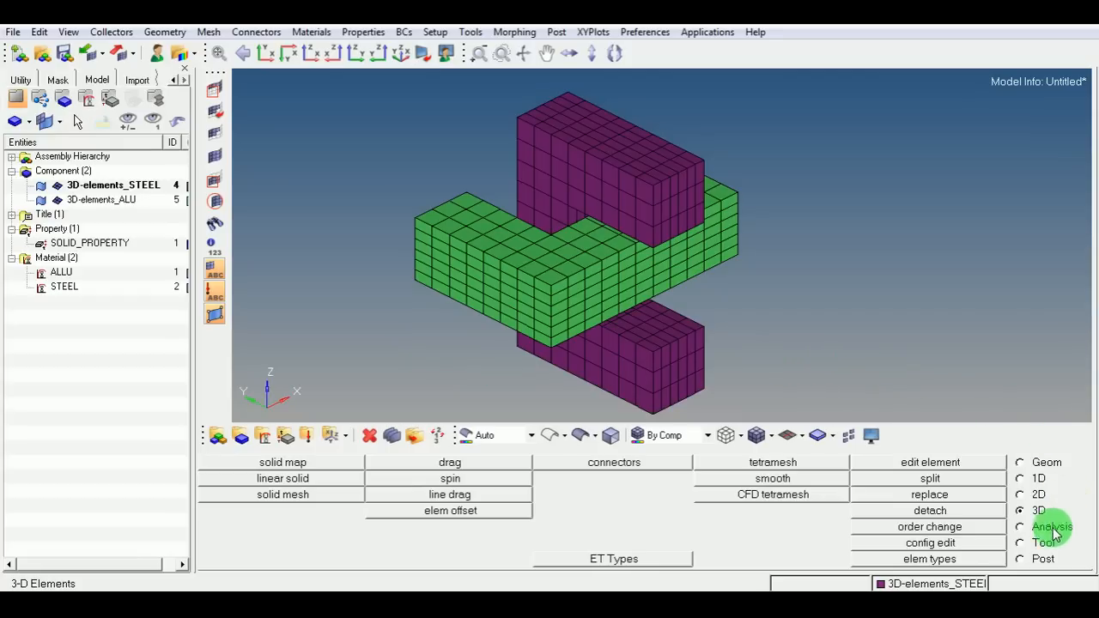
# Open the constraints panel and select the nodes on the end faces of both steel arms by face.
pyautogui.click(1019, 527)
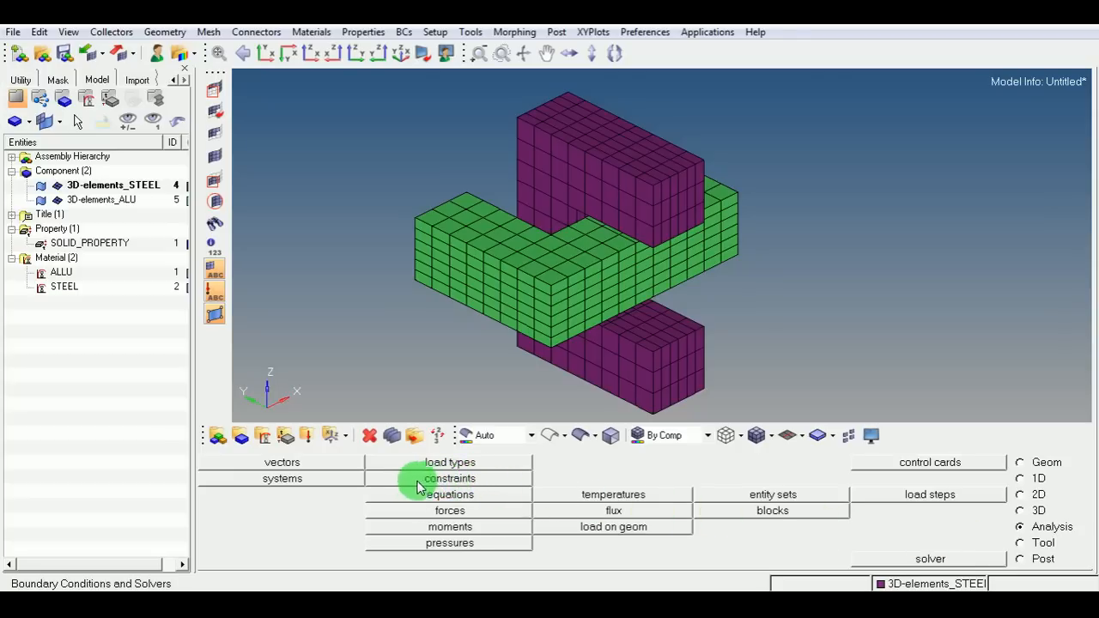
pyautogui.click(446, 482)
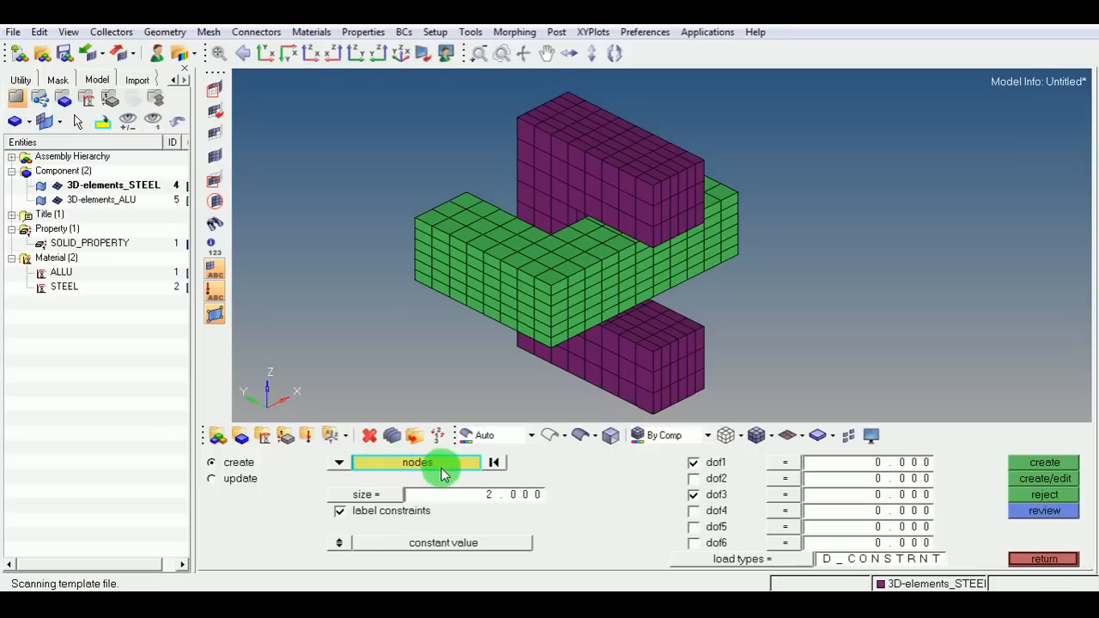
pyautogui.click(495, 463)
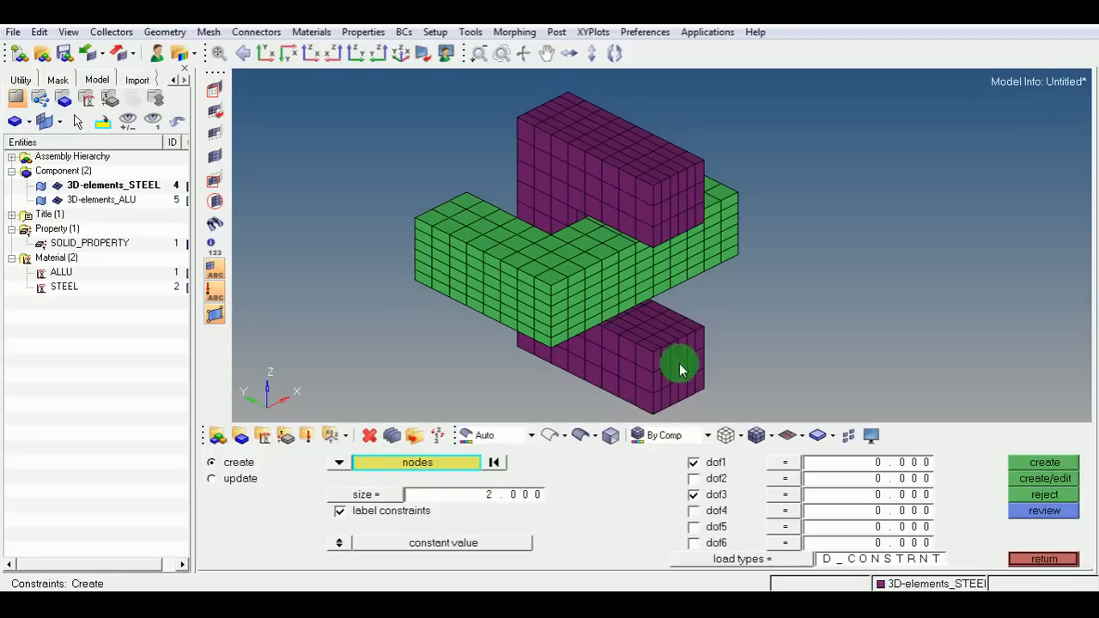
pyautogui.click(671, 198)
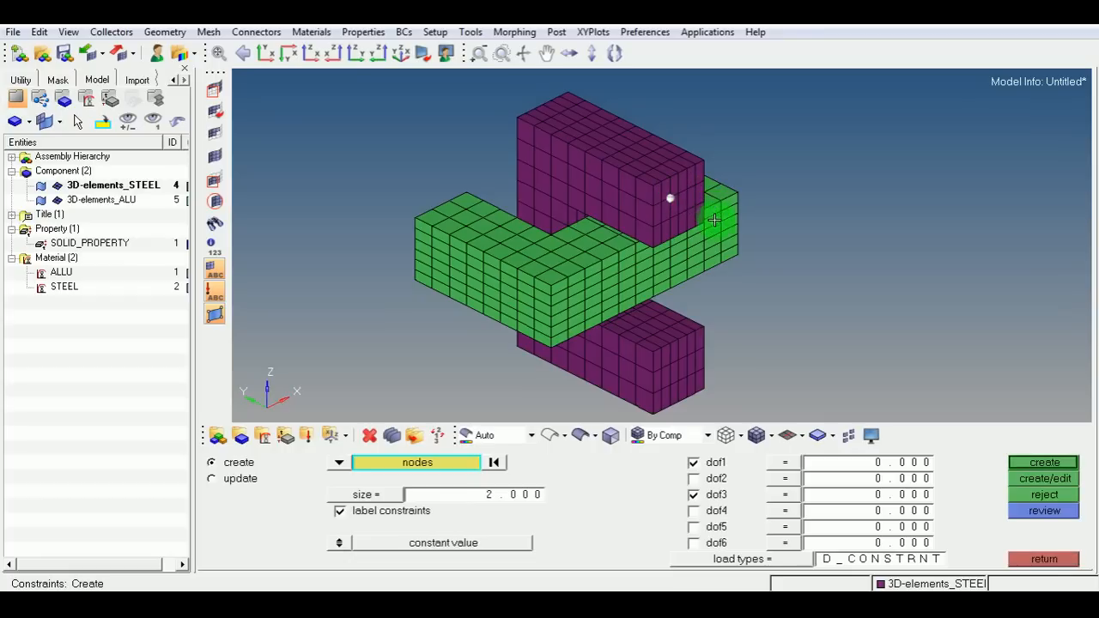
pyautogui.click(671, 385)
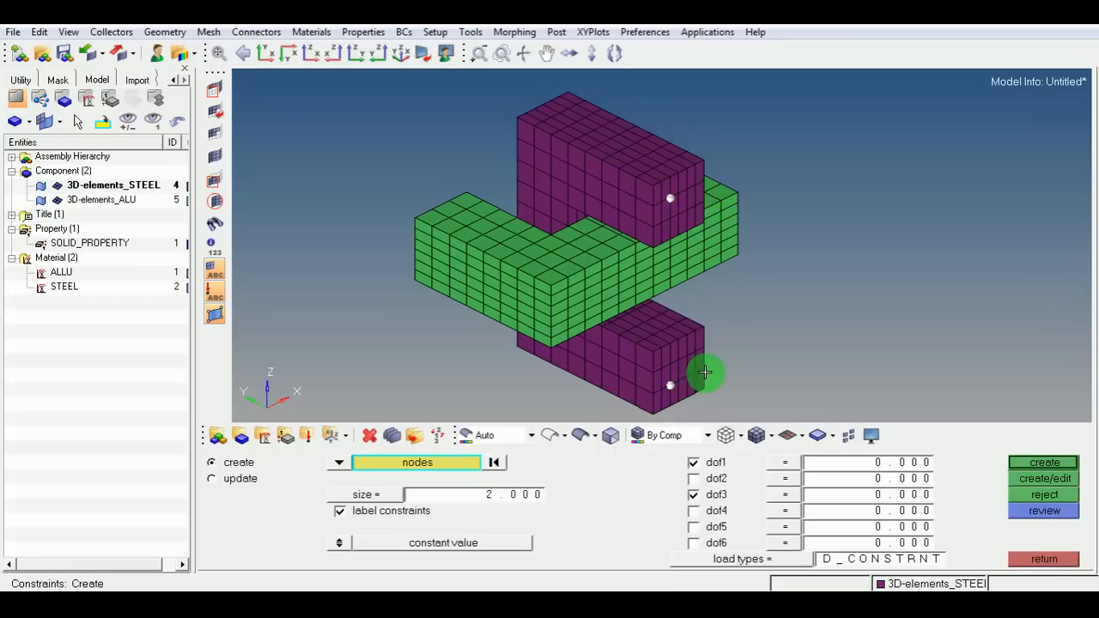
pyautogui.click(477, 462)
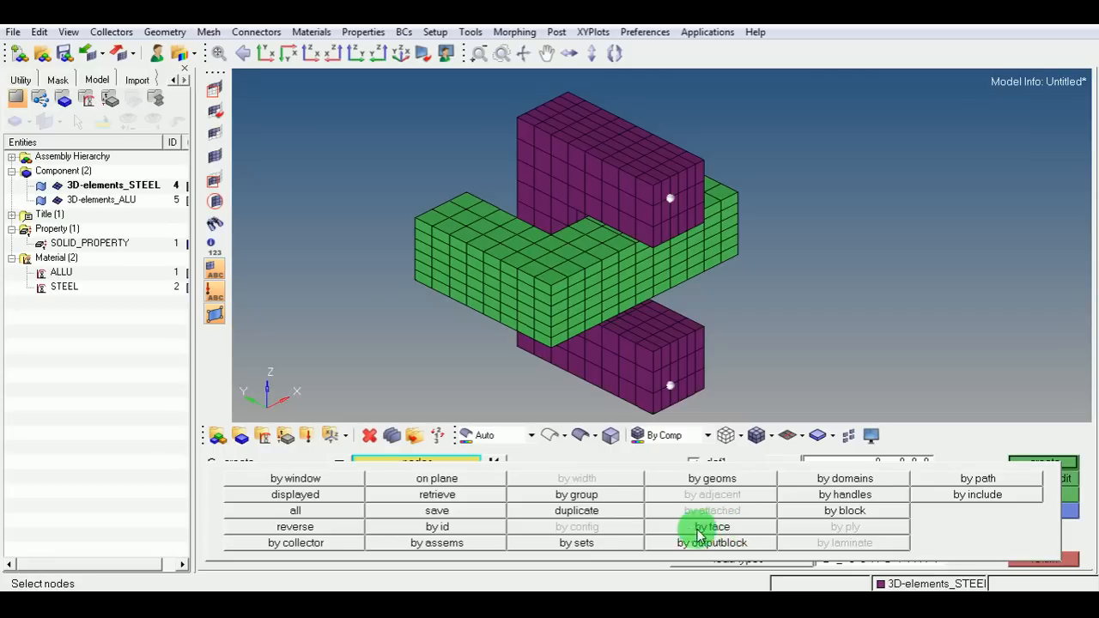
pyautogui.click(663, 532)
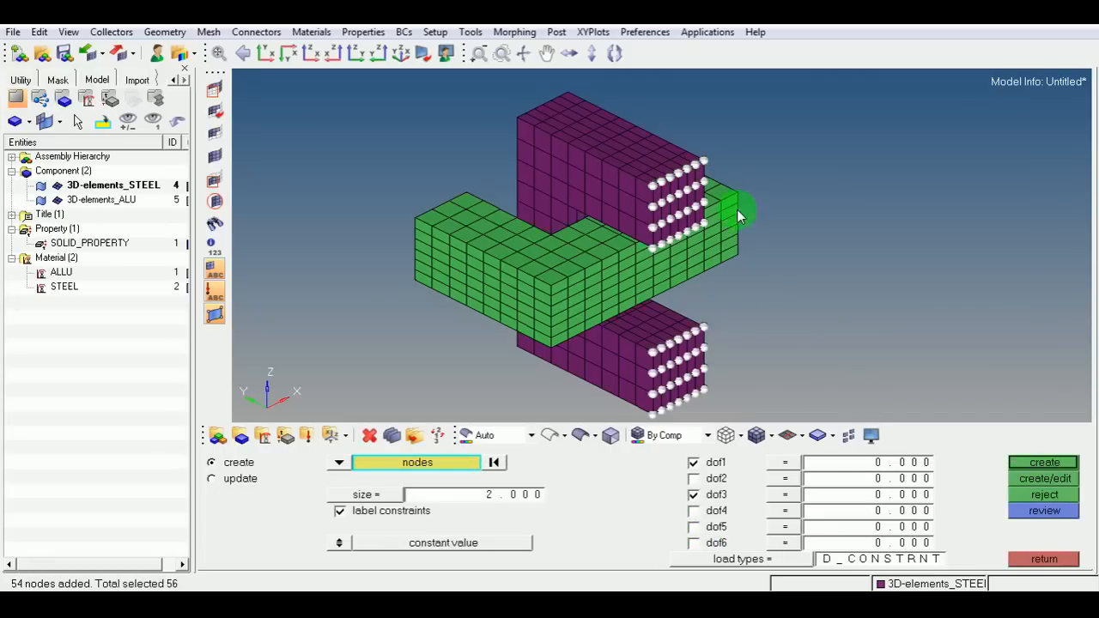
# Set the constraint to fix DOF1, DOF2 and DOF3 on the selected nodes.
pyautogui.scroll(4, 706, 198)
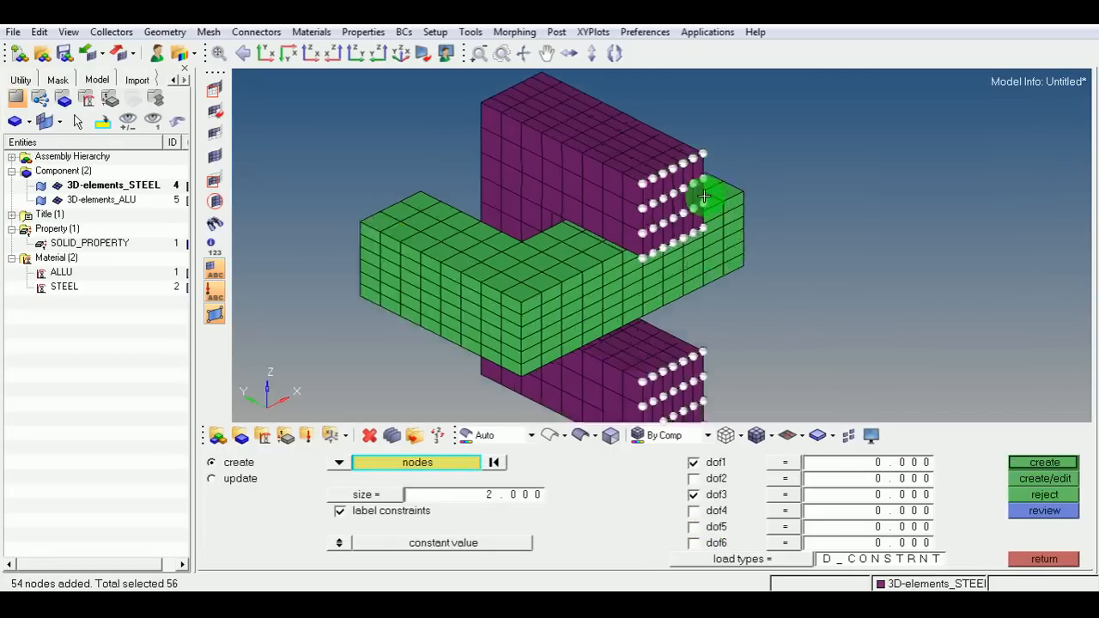
pyautogui.scroll(-2, 645, 219)
pyautogui.keyDown('ctrl'); pyautogui.moveTo(655, 230); pyautogui.dragTo(659, 101, button='right'); pyautogui.keyUp('ctrl')
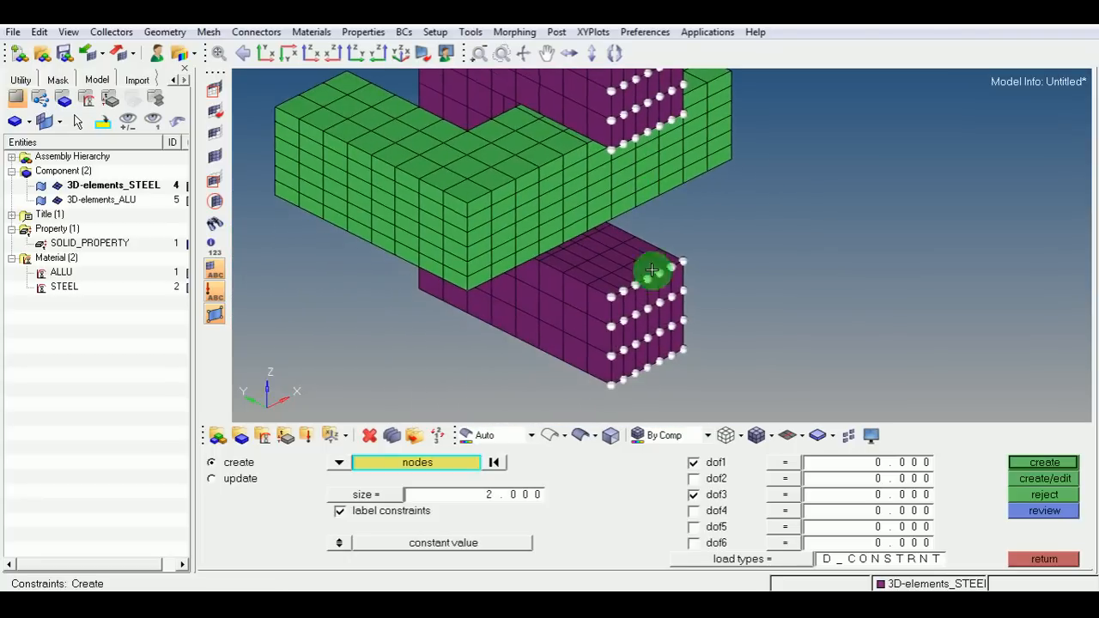
pyautogui.scroll(4, 644, 351)
pyautogui.scroll(-3, 627, 348)
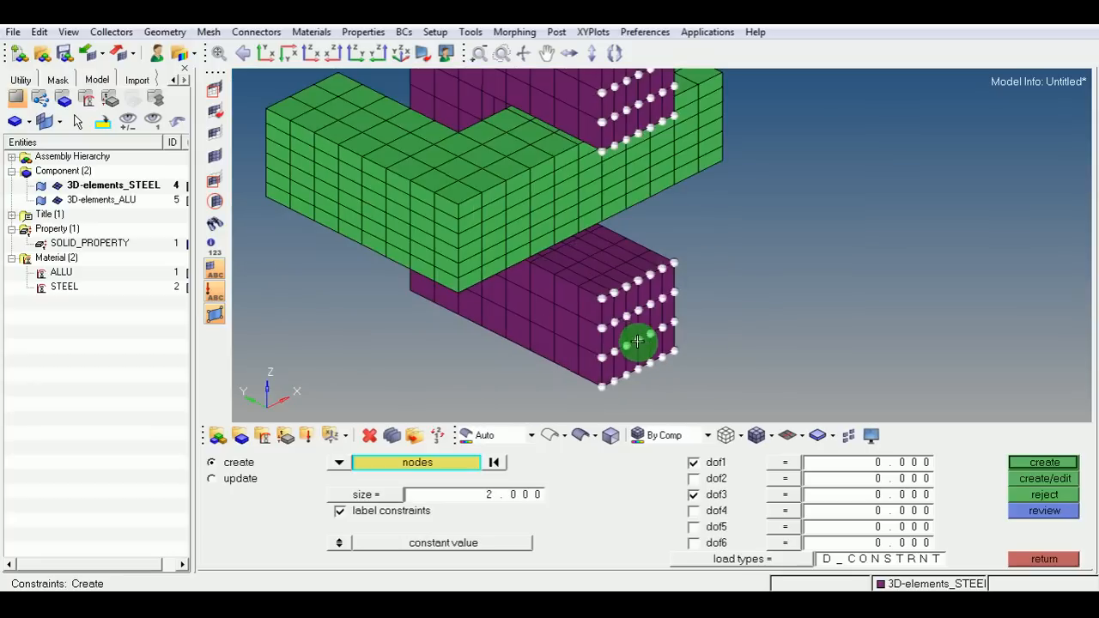
pyautogui.keyDown('ctrl'); pyautogui.moveTo(662, 233); pyautogui.dragTo(699, 266, button='right'); pyautogui.keyUp('ctrl')
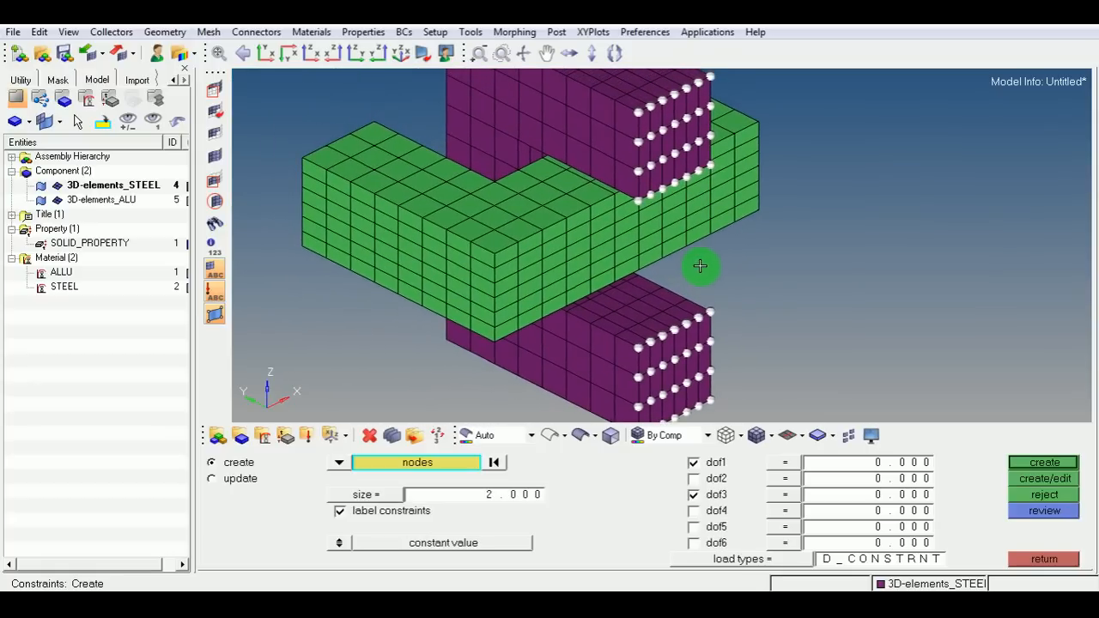
pyautogui.scroll(-1, 706, 265)
pyautogui.click(699, 478)
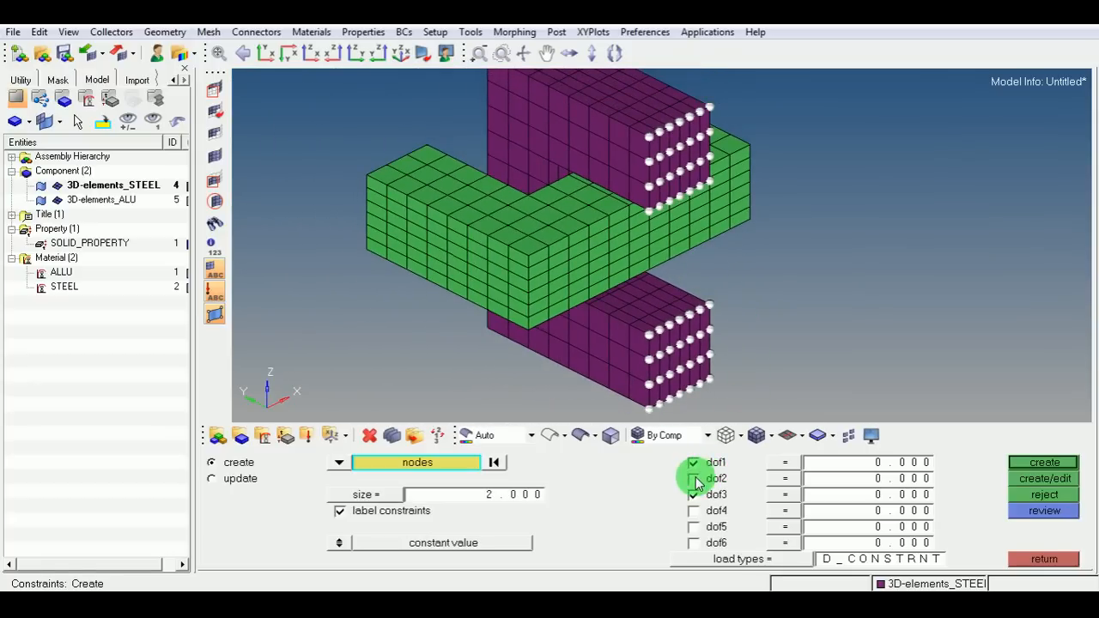
pyautogui.click(694, 494)
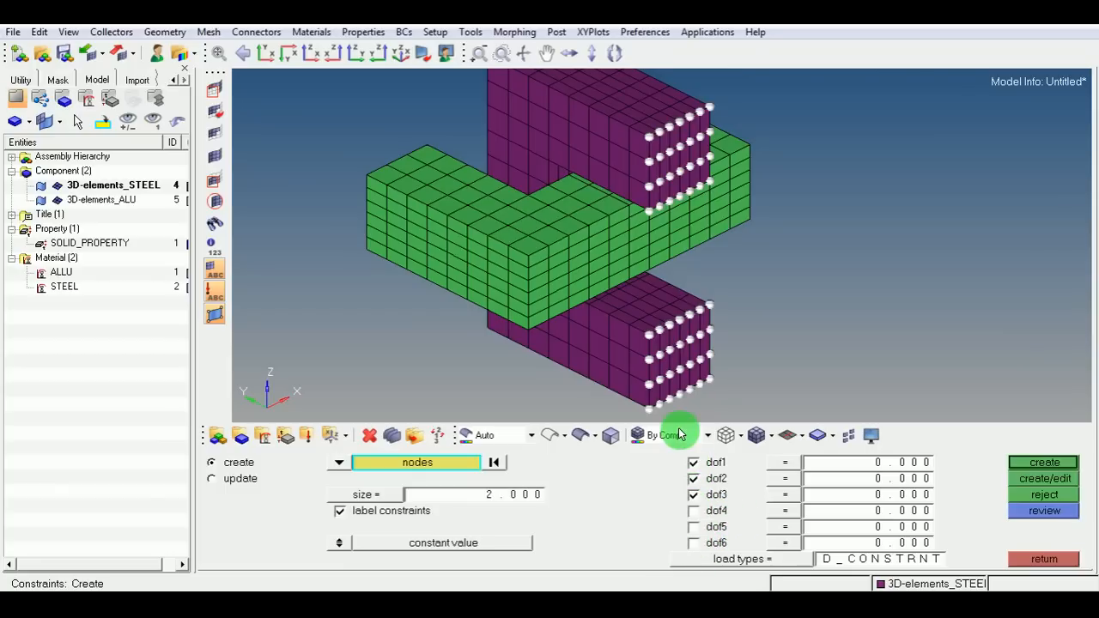
pyautogui.keyDown('ctrl'); pyautogui.moveTo(697, 235); pyautogui.dragTo(687, 241, button='right'); pyautogui.keyUp('ctrl')
pyautogui.keyDown('ctrl'); pyautogui.moveTo(687, 241); pyautogui.dragTo(682, 247); pyautogui.keyUp('ctrl')
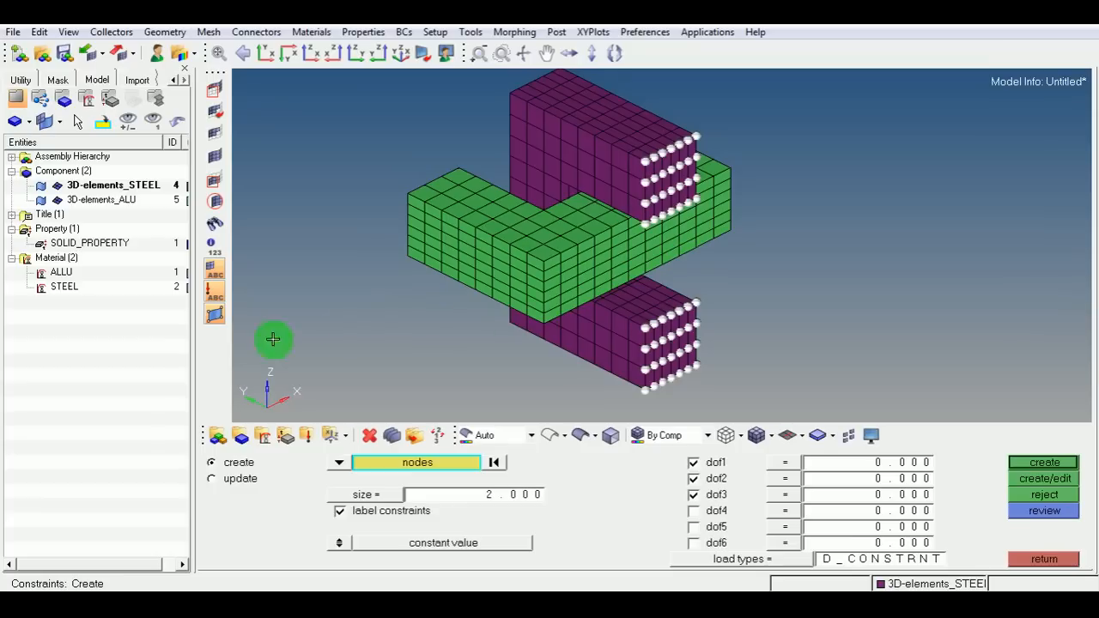
# Create a new load collector named FIX.
pyautogui.rightClick(50, 318)
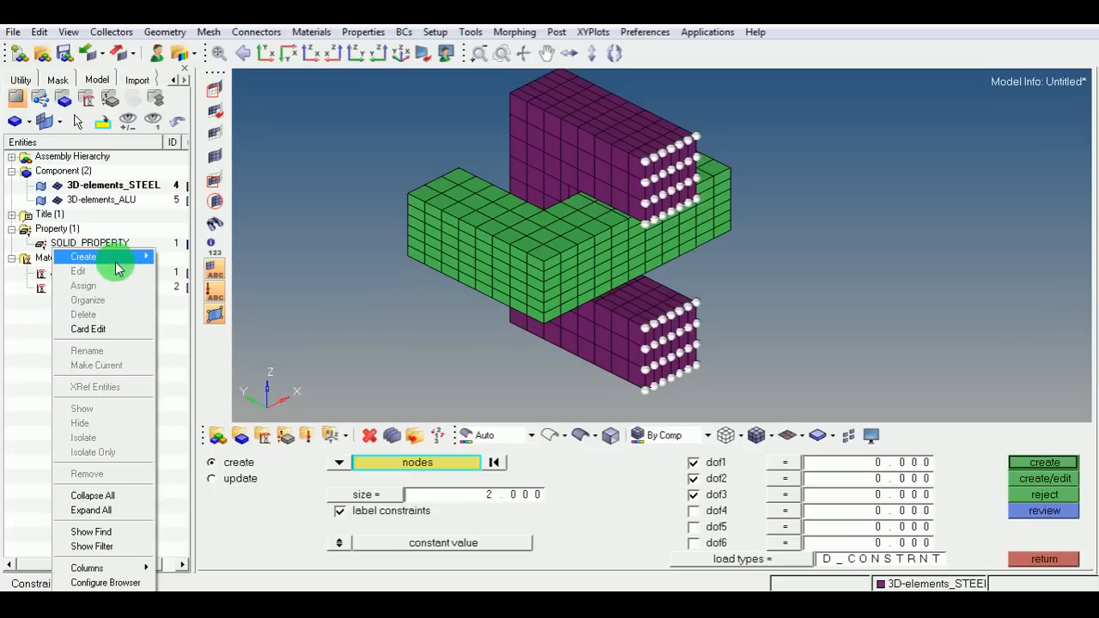
pyautogui.moveTo(116, 257)
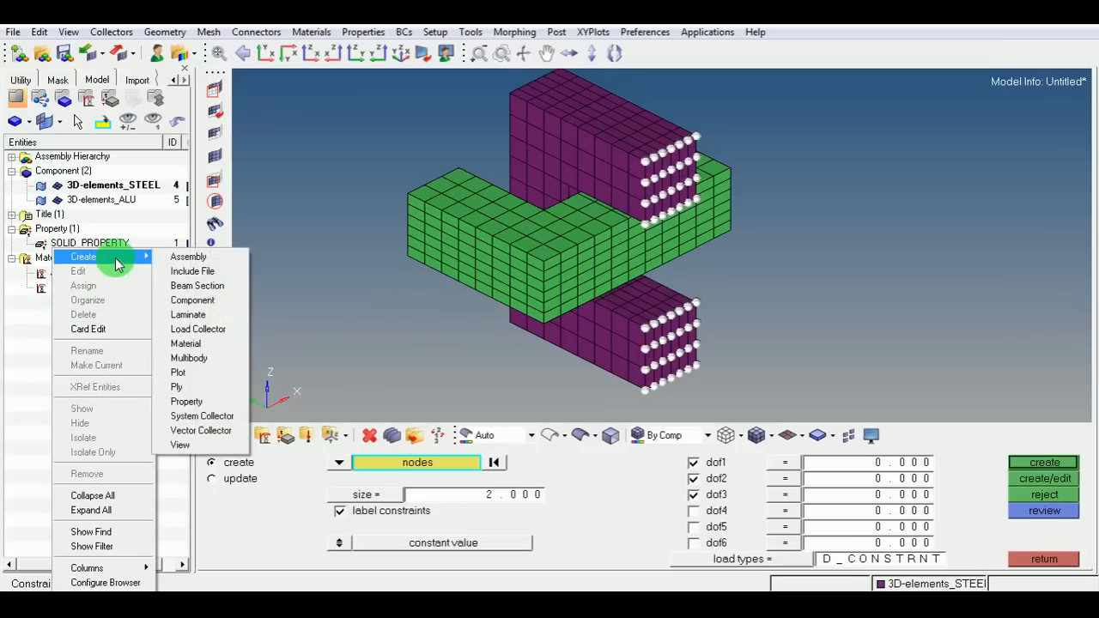
pyautogui.click(197, 329)
pyautogui.moveTo(368, 80); pyautogui.dragTo(336, 193)
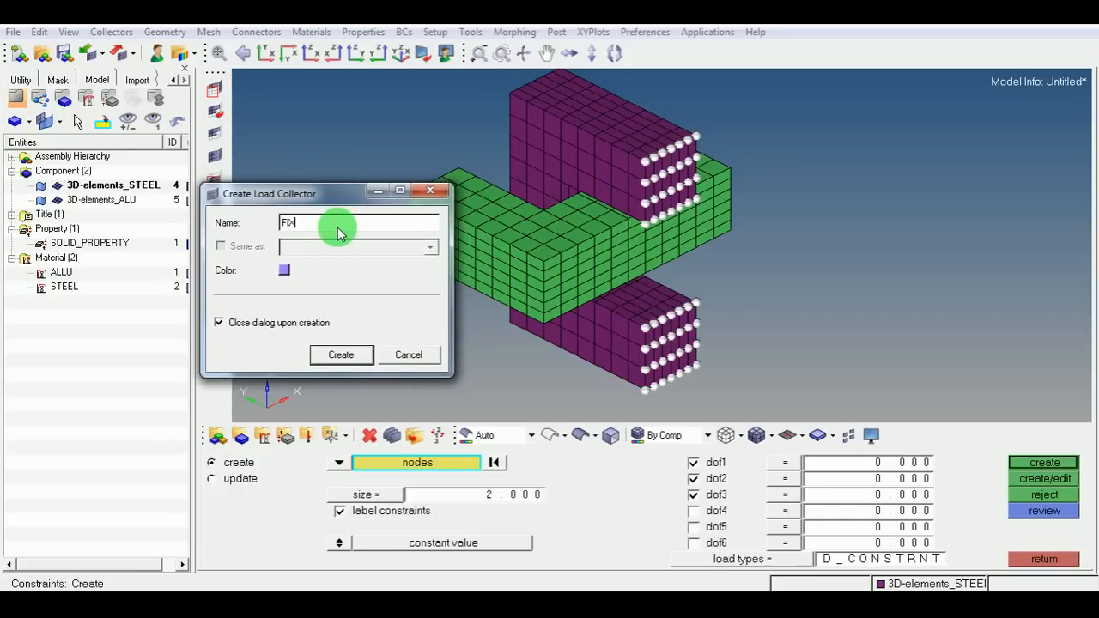
pyautogui.click(343, 354)
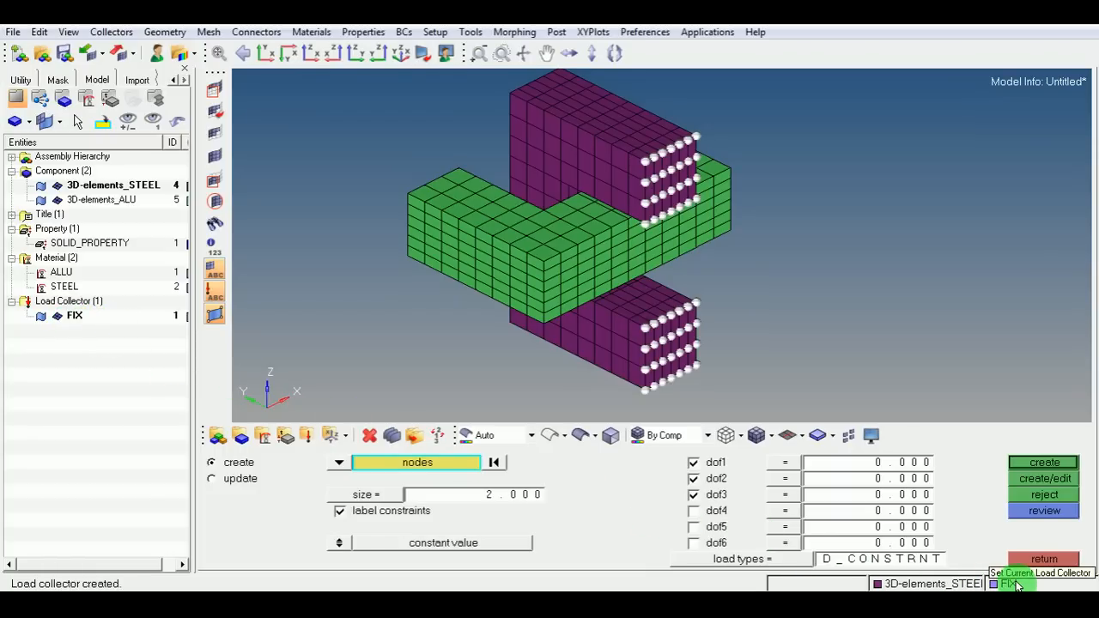
# Create the DOF1–DOF3 constraints on the selected steel end-face nodes in the FIX collector.
pyautogui.click(1041, 462)
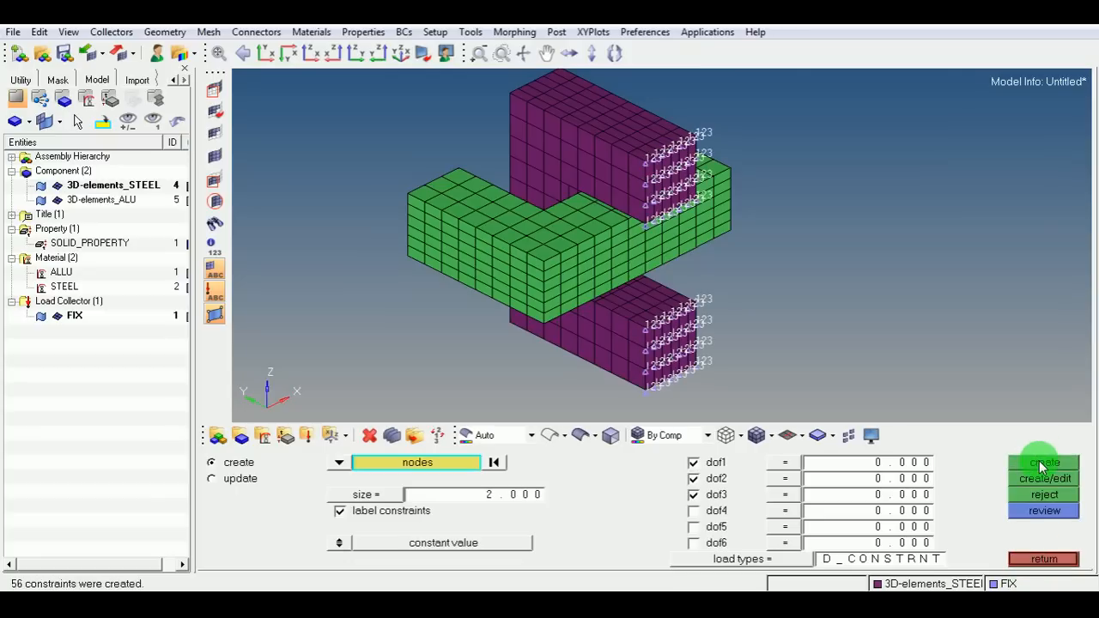
pyautogui.scroll(5, 658, 159)
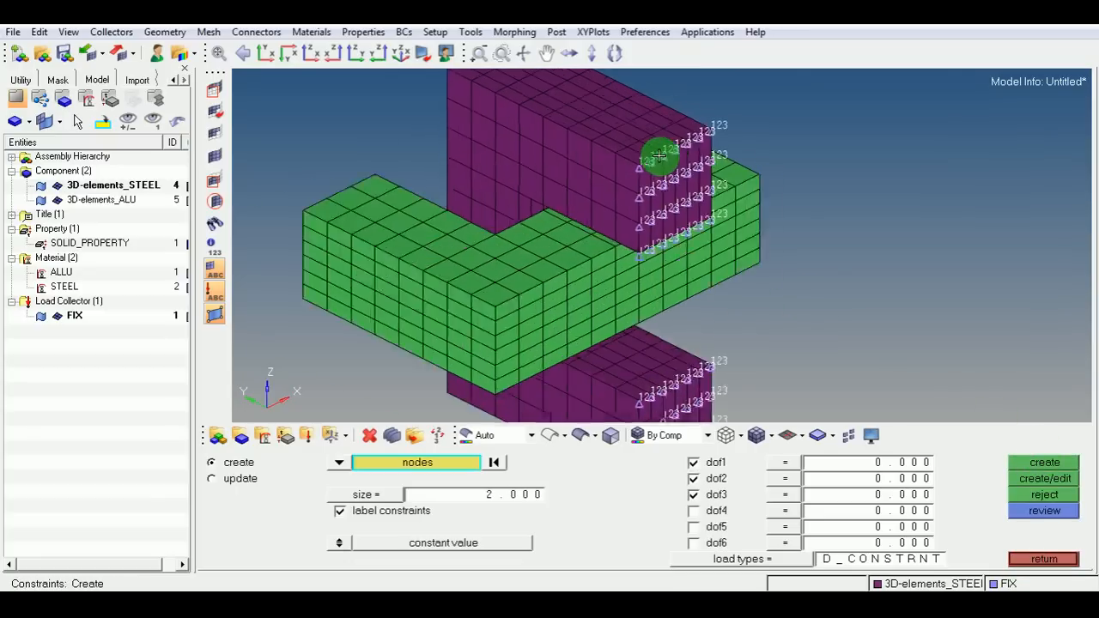
pyautogui.scroll(4, 659, 162)
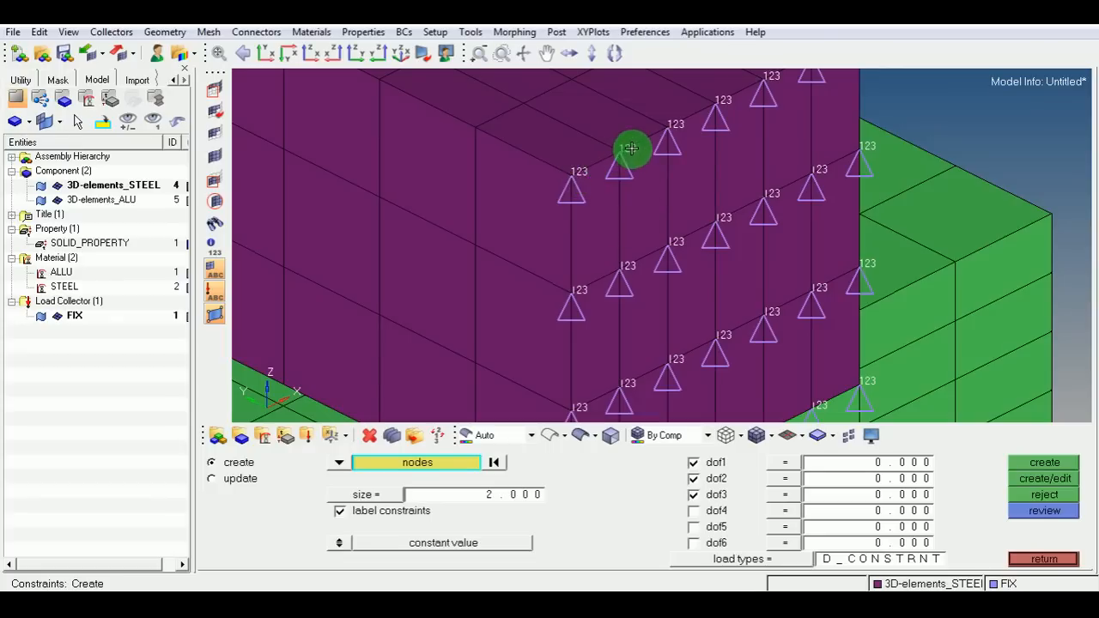
pyautogui.scroll(-4, 756, 107)
pyautogui.scroll(2, 734, 129)
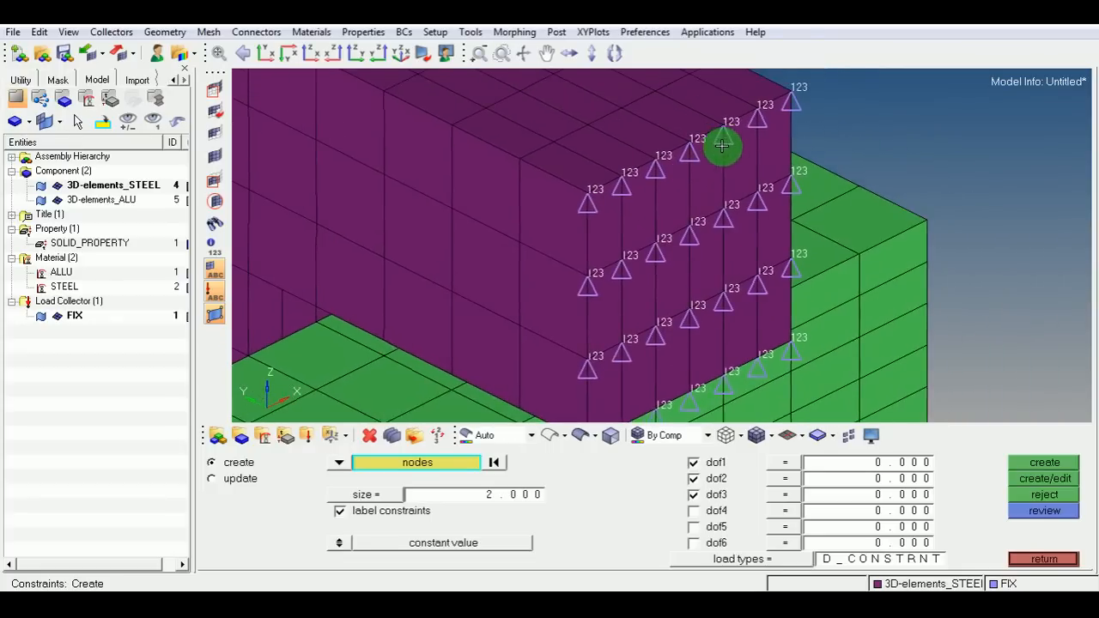
pyautogui.scroll(2, 736, 126)
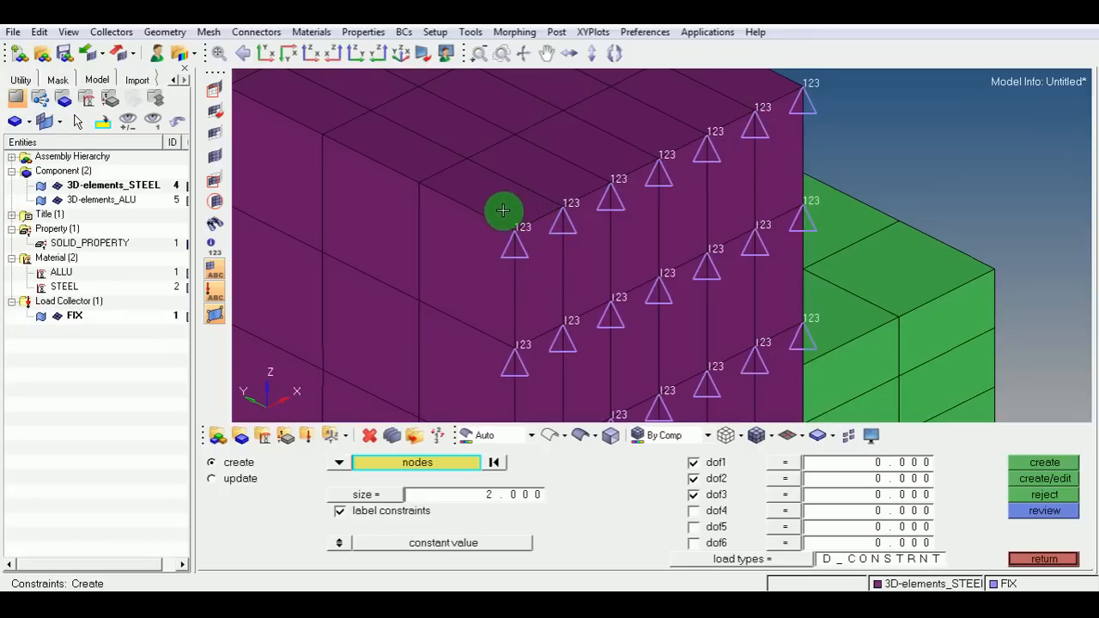
pyautogui.scroll(-5, 532, 213)
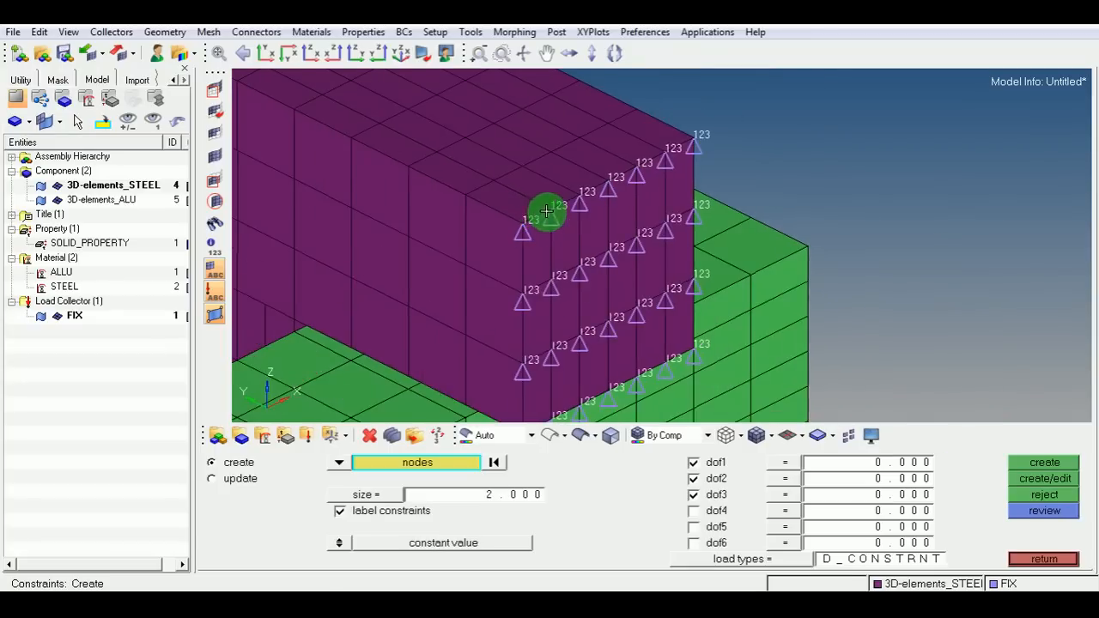
pyautogui.keyDown('ctrl'); pyautogui.moveTo(553, 210); pyautogui.dragTo(617, 223); pyautogui.keyUp('ctrl')
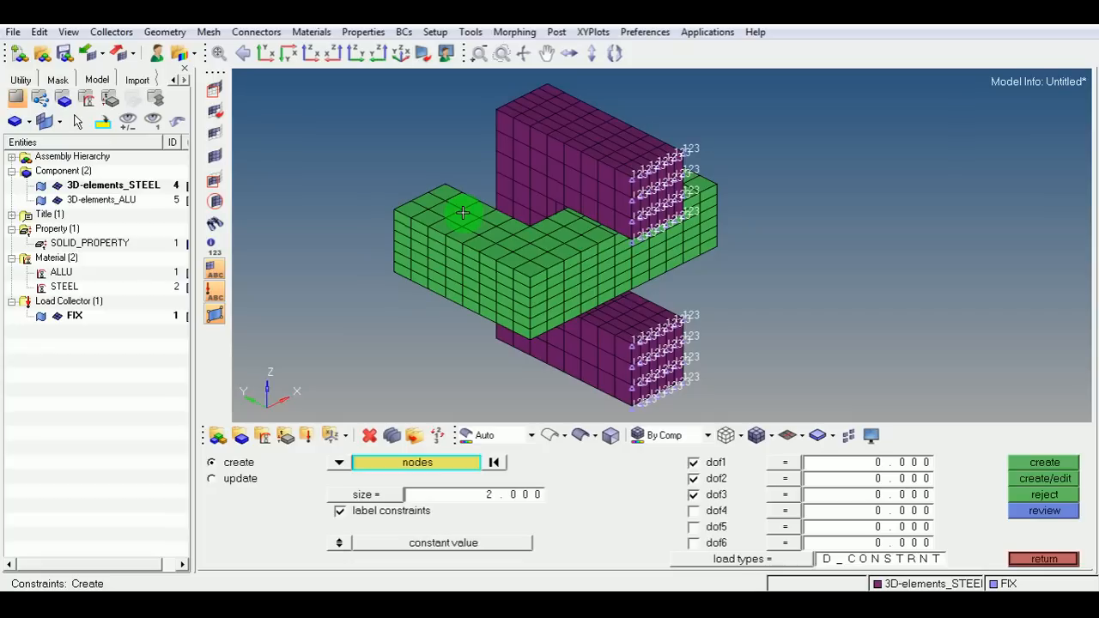
# Create another load collector named CONSTRAINT.
pyautogui.rightClick(104, 354)
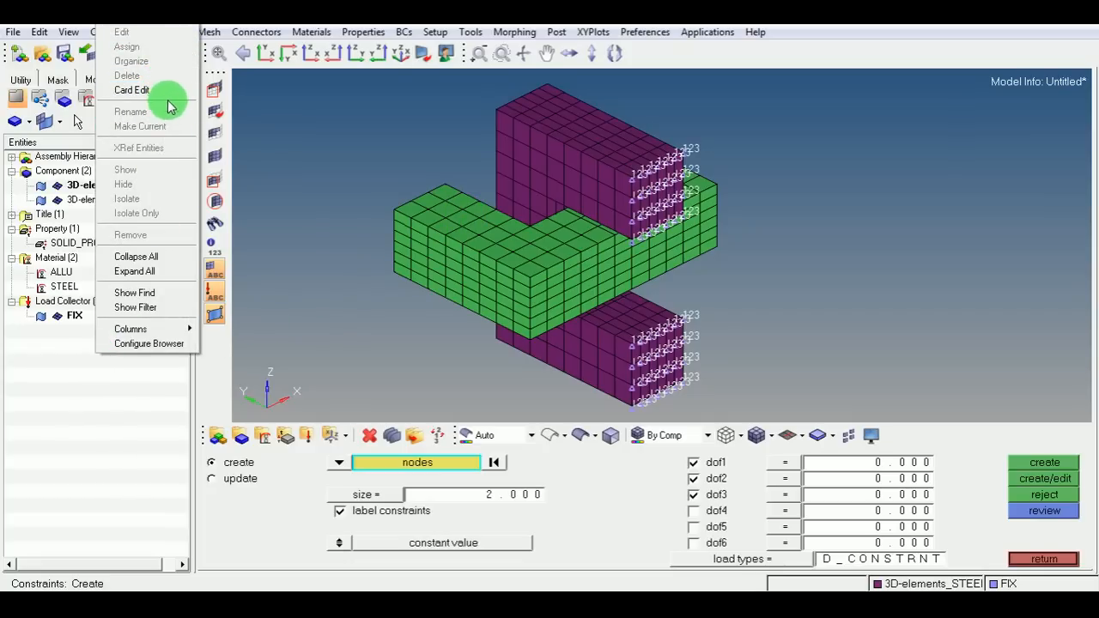
pyautogui.moveTo(172, 31)
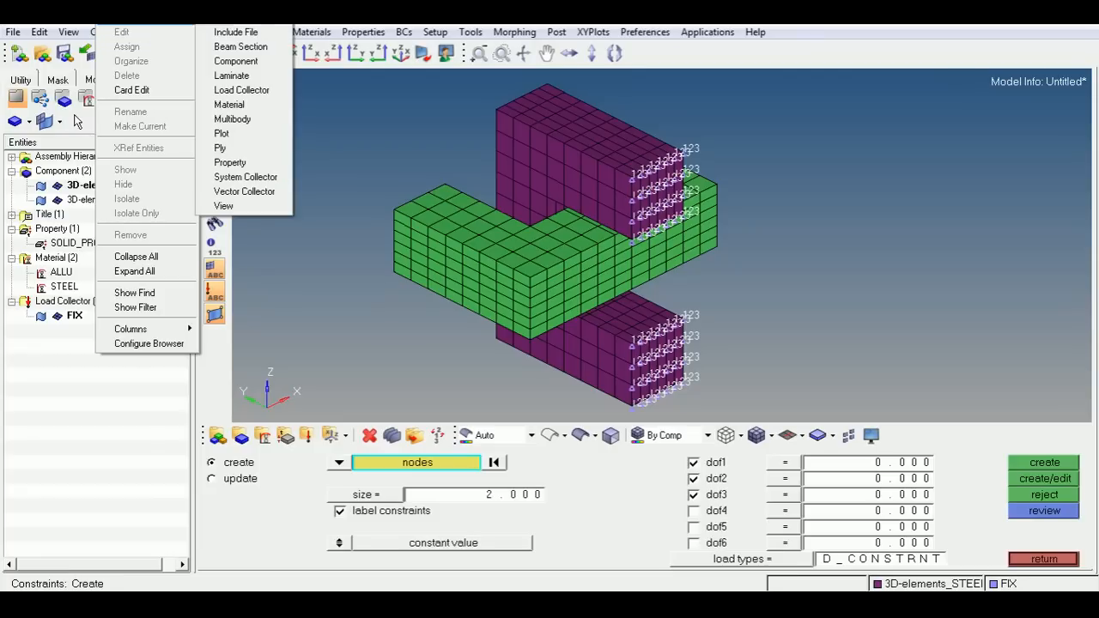
pyautogui.click(245, 89)
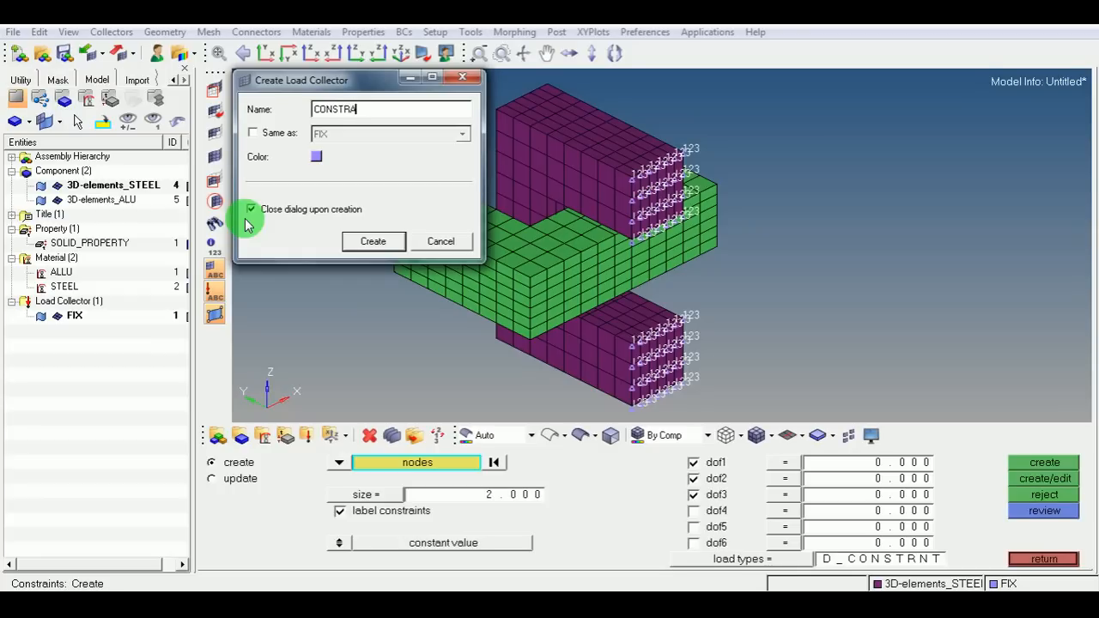
pyautogui.click(373, 241)
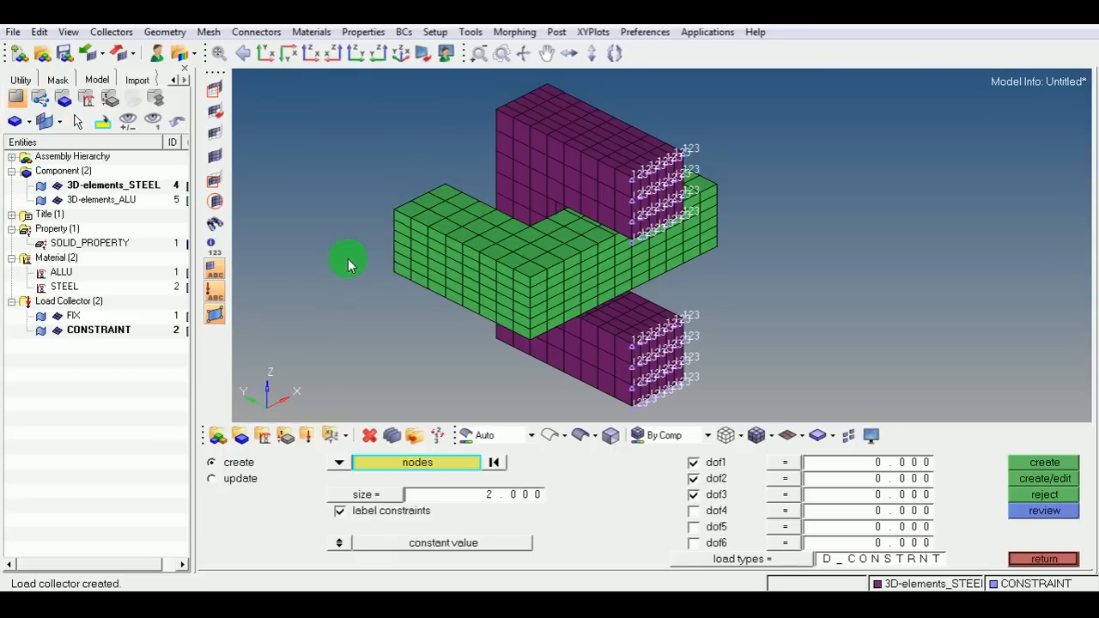
# Constrain DOF1 and DOF3 on a single node on the top middle of the green aluminium part.
pyautogui.click(495, 465)
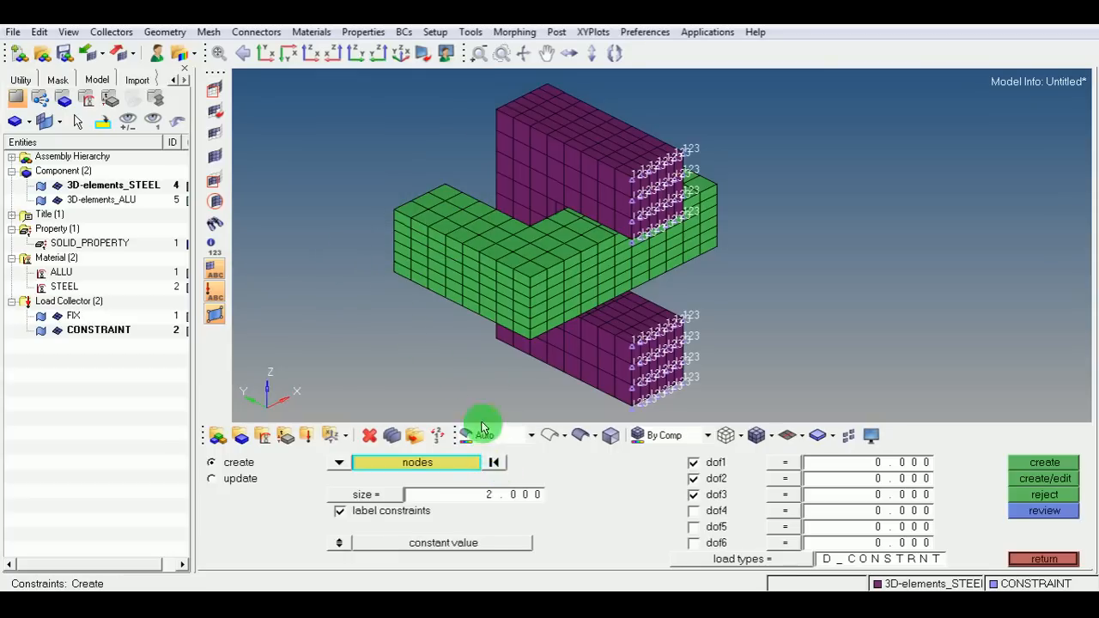
pyautogui.click(530, 278)
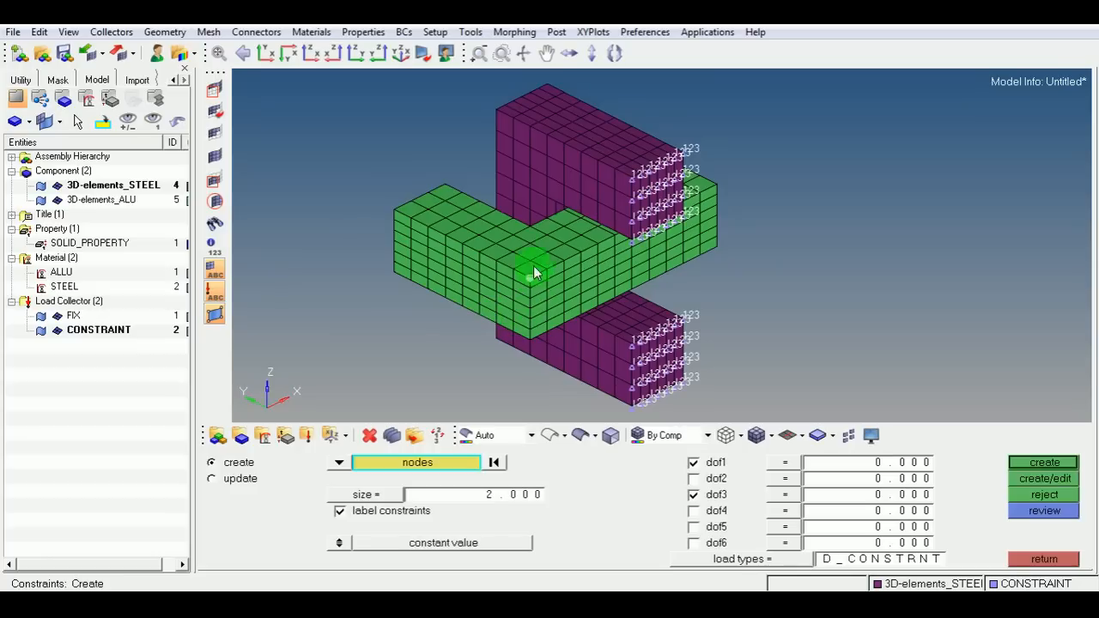
pyautogui.scroll(1, 434, 237)
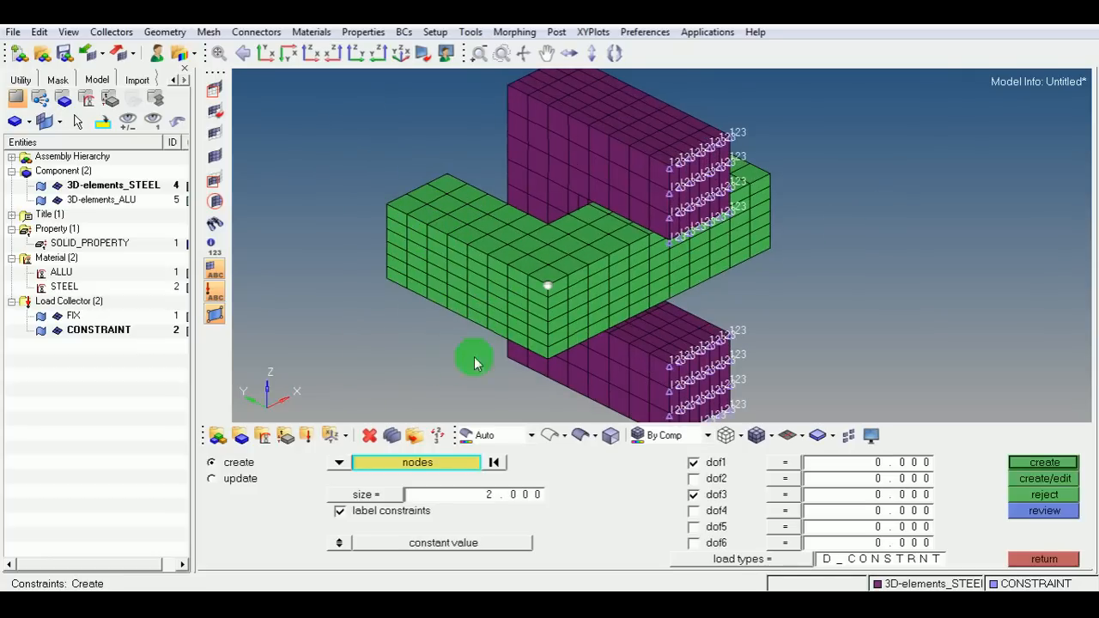
pyautogui.scroll(-1, 651, 268)
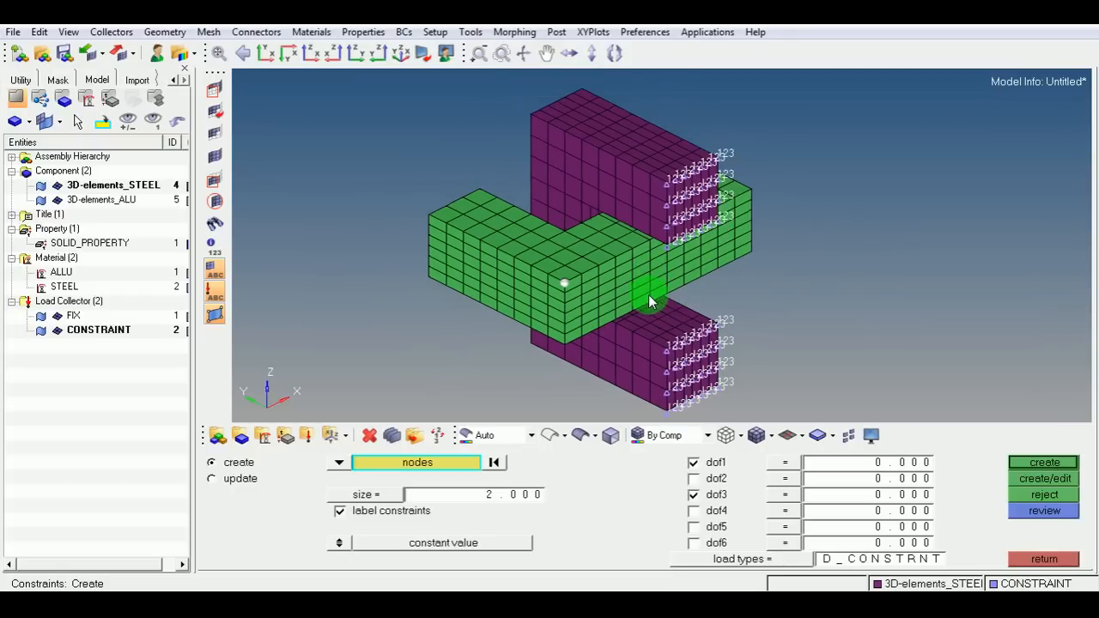
pyautogui.click(1040, 464)
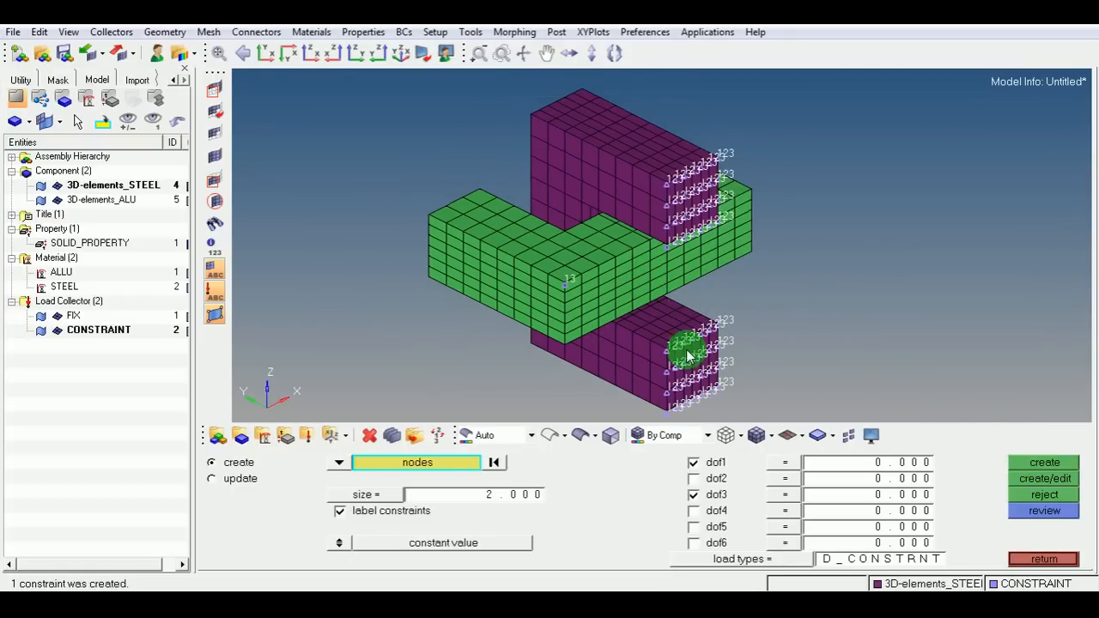
pyautogui.scroll(2, 566, 292)
pyautogui.scroll(2, 536, 282)
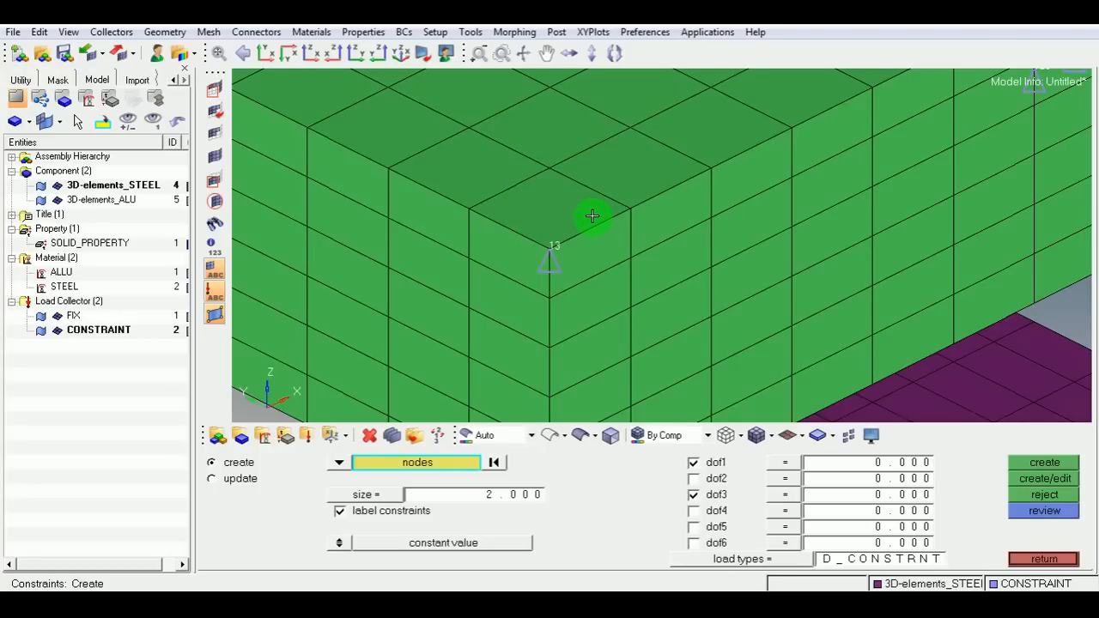
# Open the Forces panel and select all nodes on both free end faces of the green aluminium part by face.
pyautogui.scroll(-2, 593, 219)
pyautogui.click(693, 494)
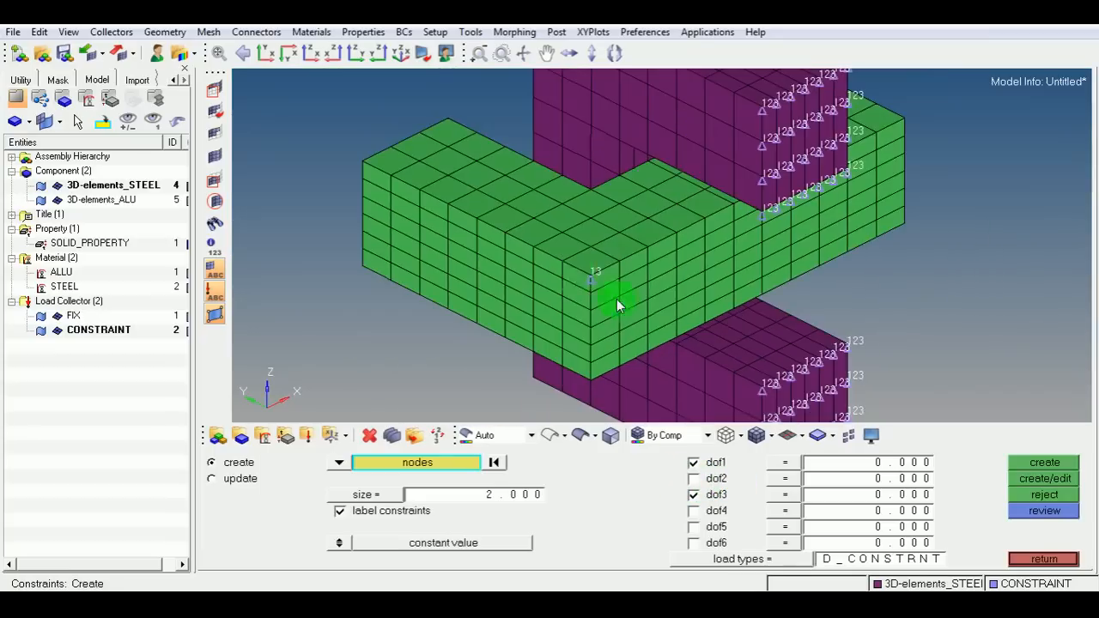
pyautogui.scroll(-3, 601, 283)
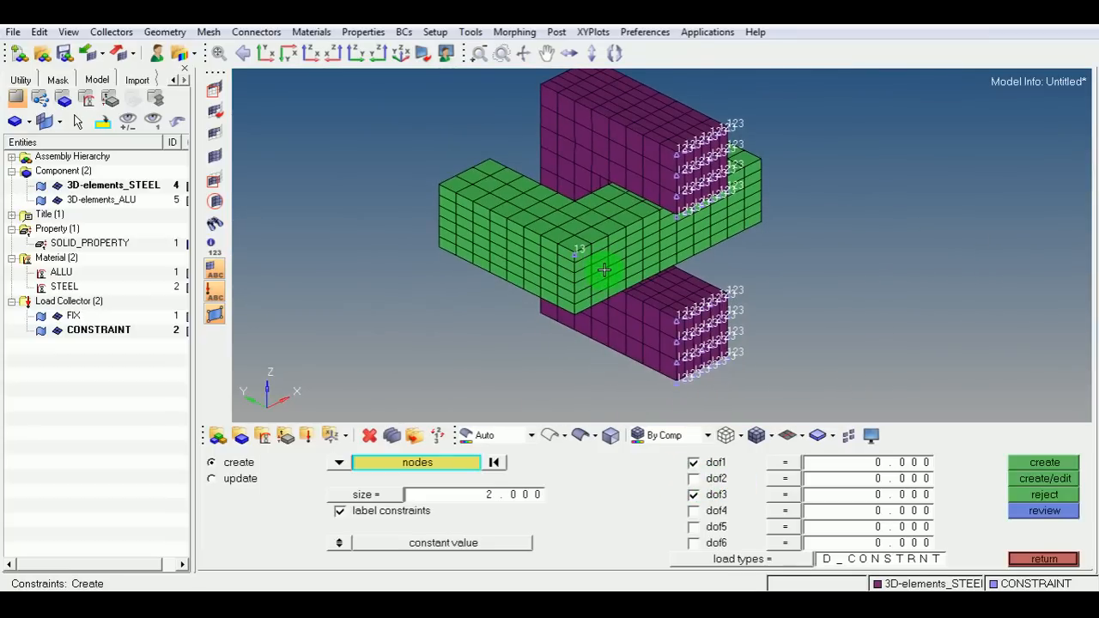
pyautogui.keyDown('ctrl'); pyautogui.moveTo(606, 270); pyautogui.dragTo(594, 291, button='right'); pyautogui.keyUp('ctrl')
pyautogui.click(1019, 559)
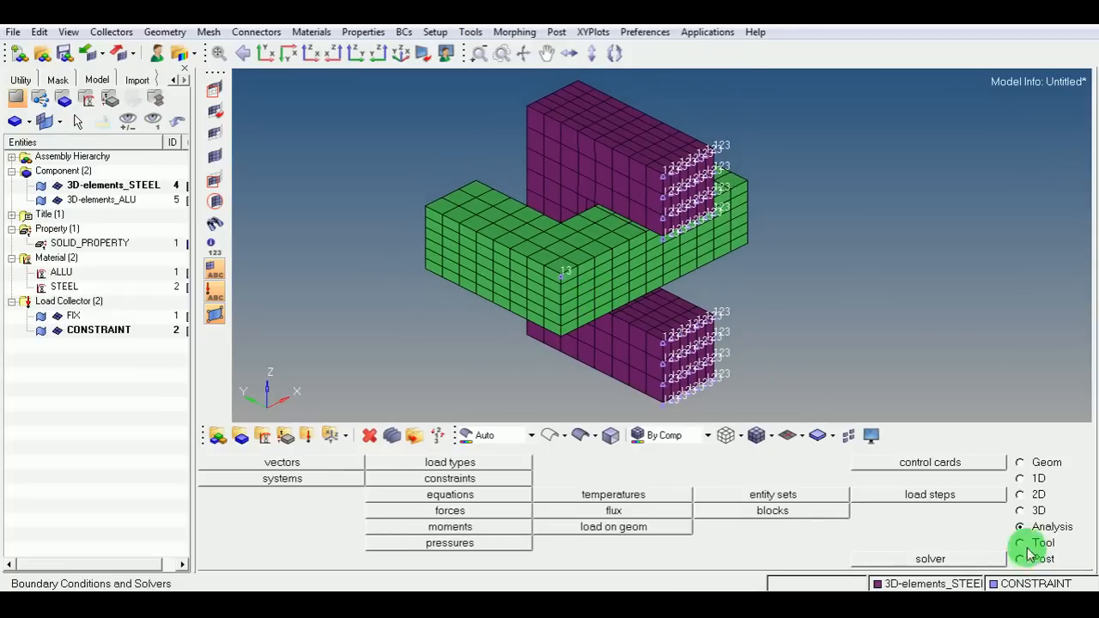
pyautogui.click(478, 510)
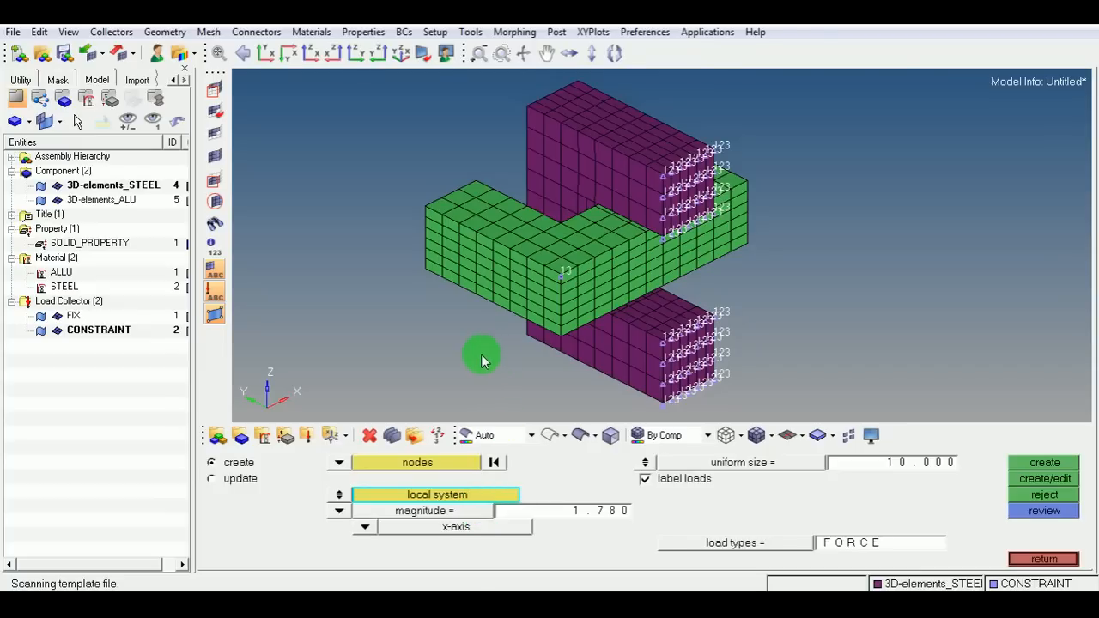
pyautogui.click(482, 463)
pyautogui.moveTo(359, 316)
pyautogui.keyDown('ctrl'); pyautogui.mouseDown()
pyautogui.moveTo(469, 351)
pyautogui.moveTo(776, 351)
pyautogui.moveTo(505, 306)
pyautogui.moveTo(599, 297)
pyautogui.moveTo(610, 325)
pyautogui.mouseUp(); pyautogui.keyUp('ctrl')
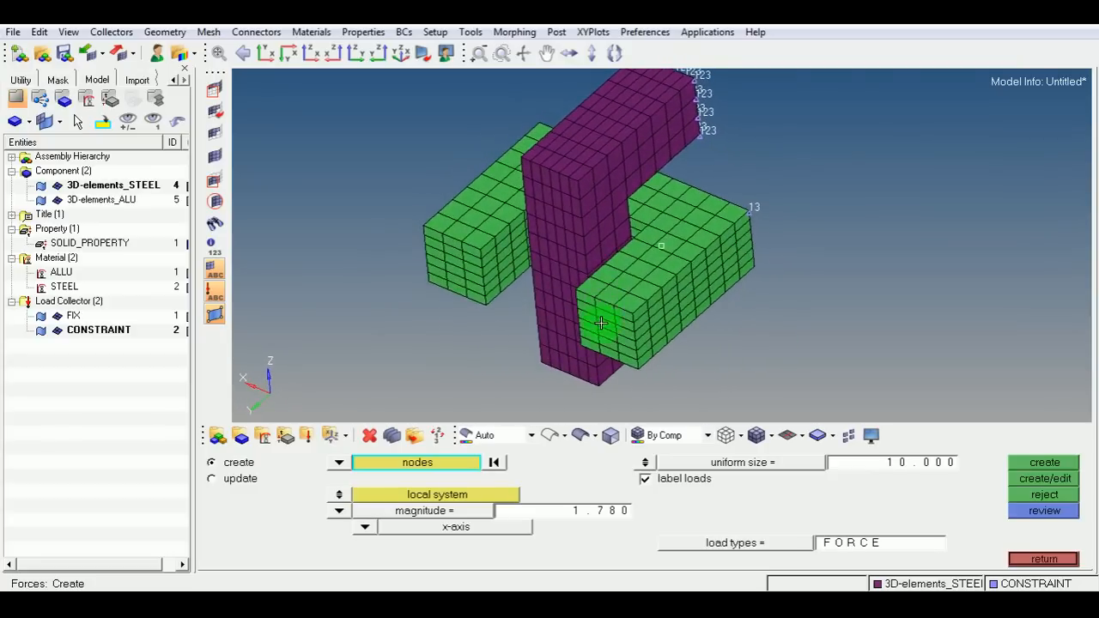
pyautogui.keyDown('ctrl'); pyautogui.scroll(2, 611, 325); pyautogui.keyUp('ctrl')
pyautogui.click(619, 328)
pyautogui.click(335, 203)
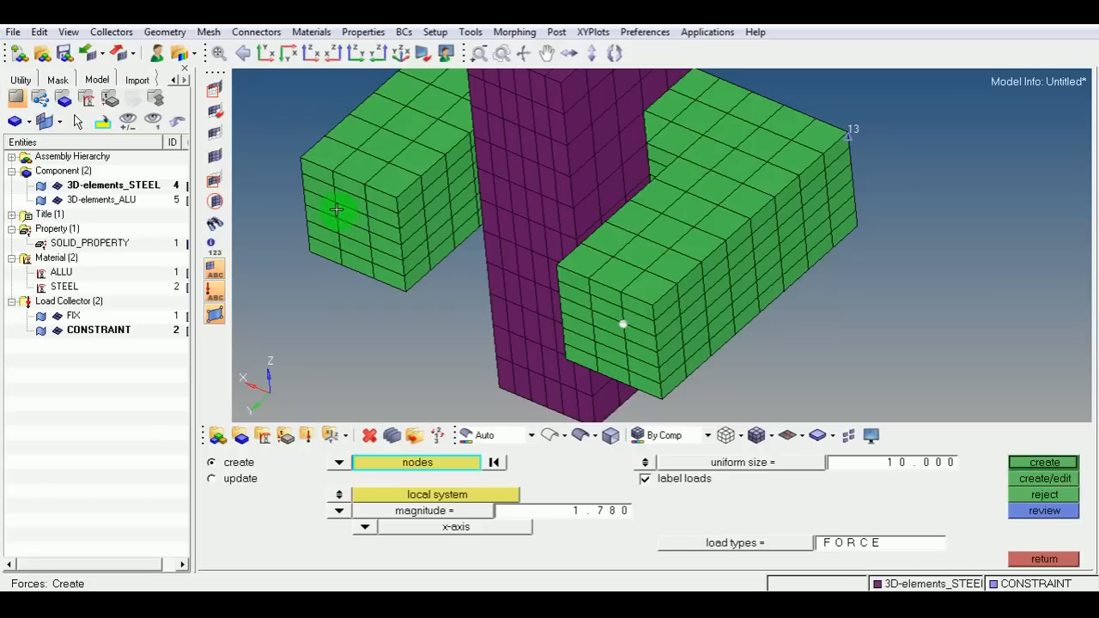
pyautogui.click(410, 461)
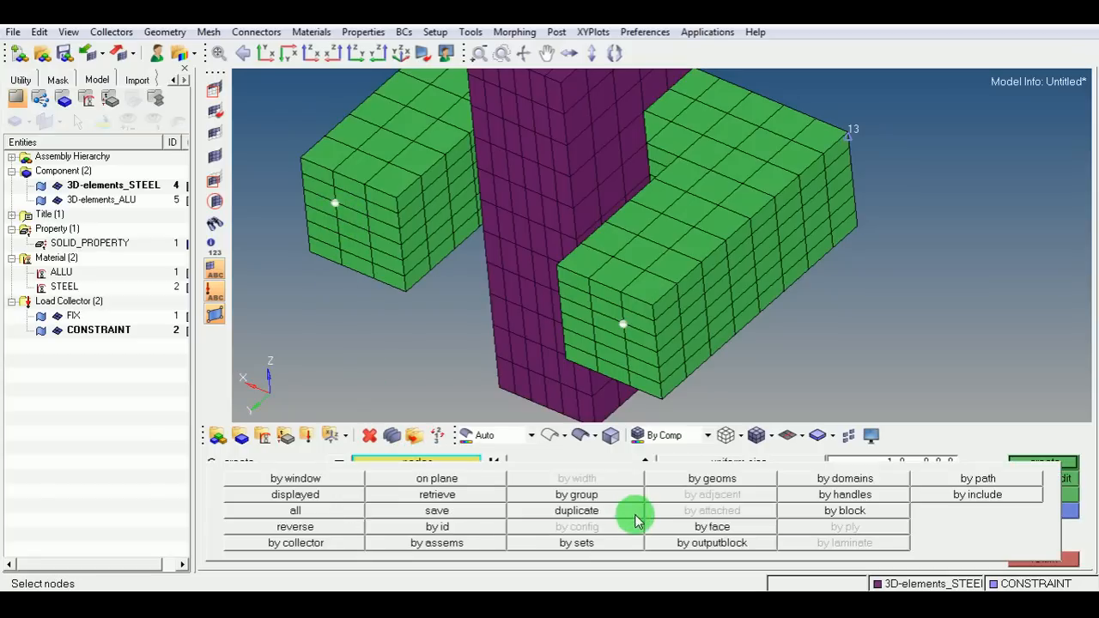
pyautogui.click(664, 526)
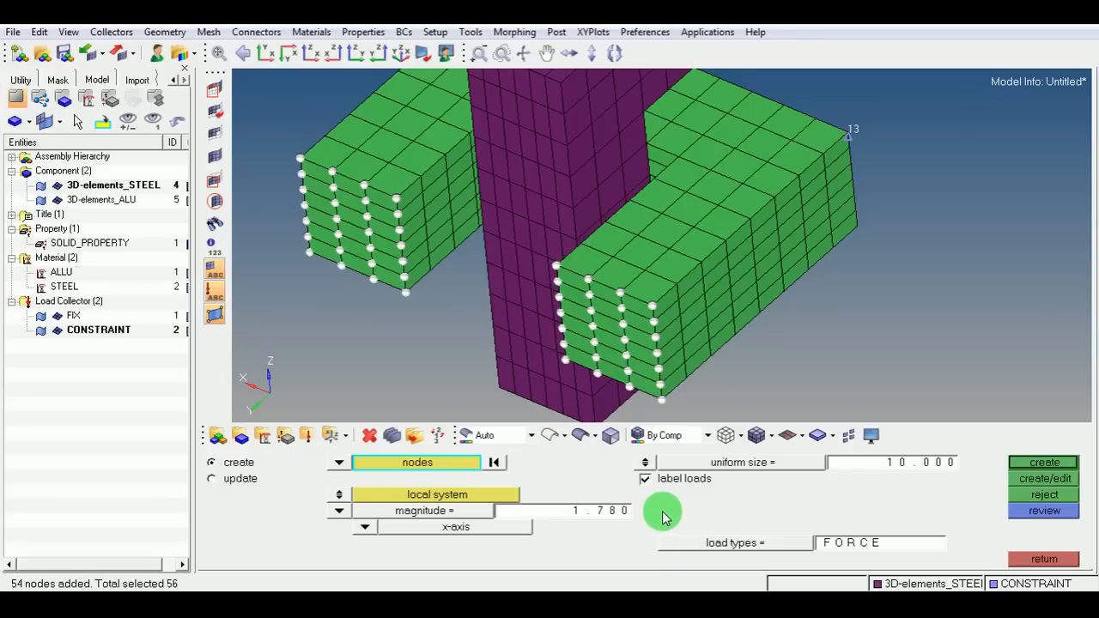
# Create a new load collector named FORCE.
pyautogui.rightClick(98, 365)
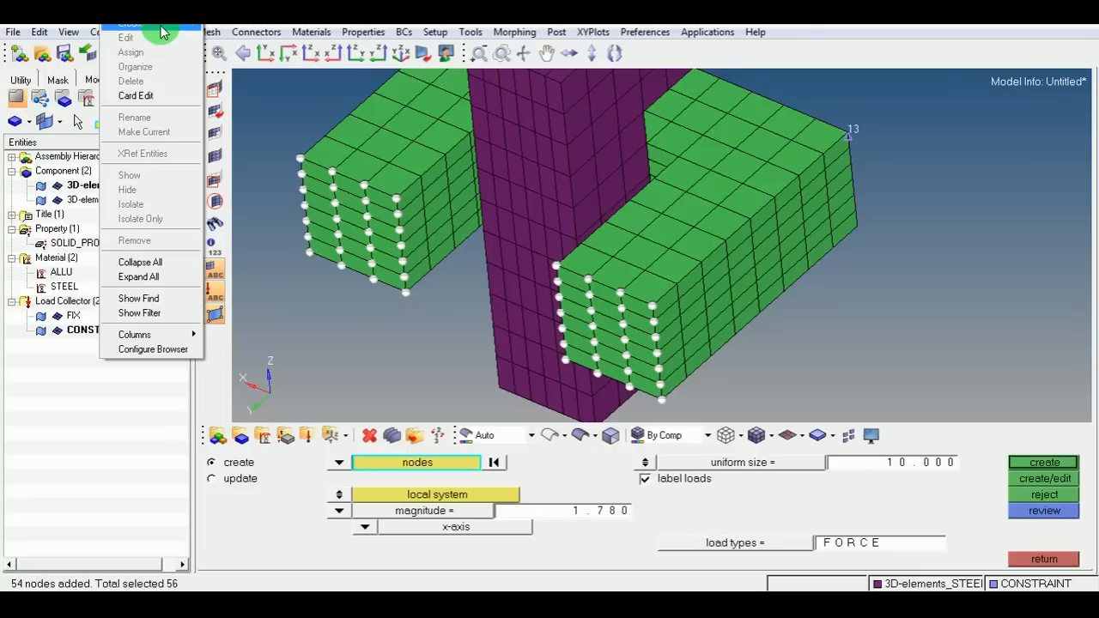
pyautogui.moveTo(165, 29)
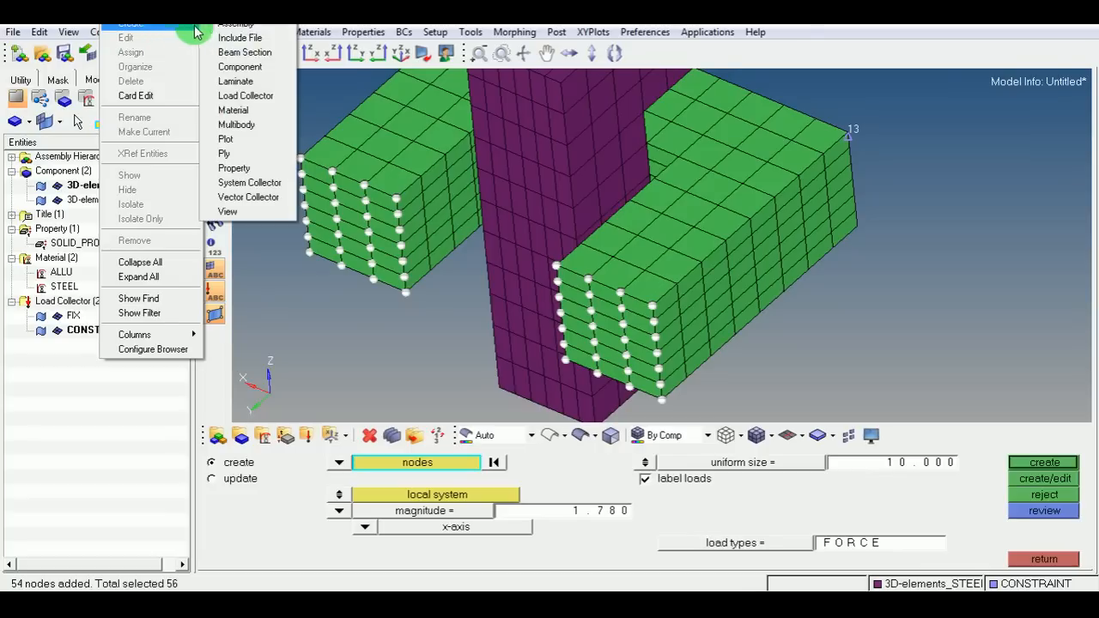
pyautogui.click(256, 98)
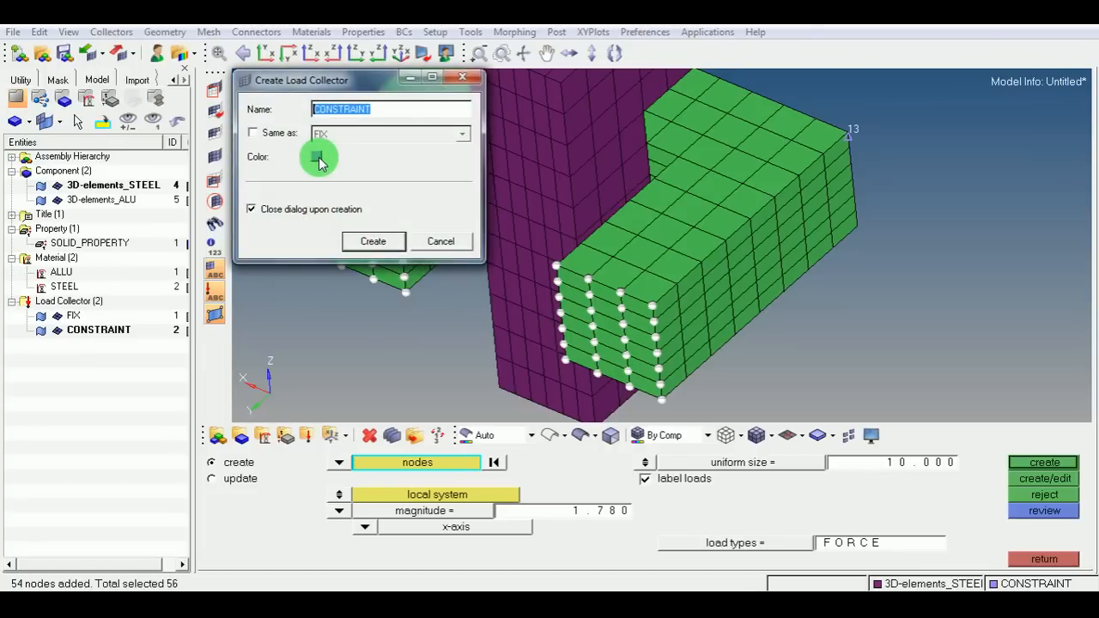
pyautogui.write('FORCE')
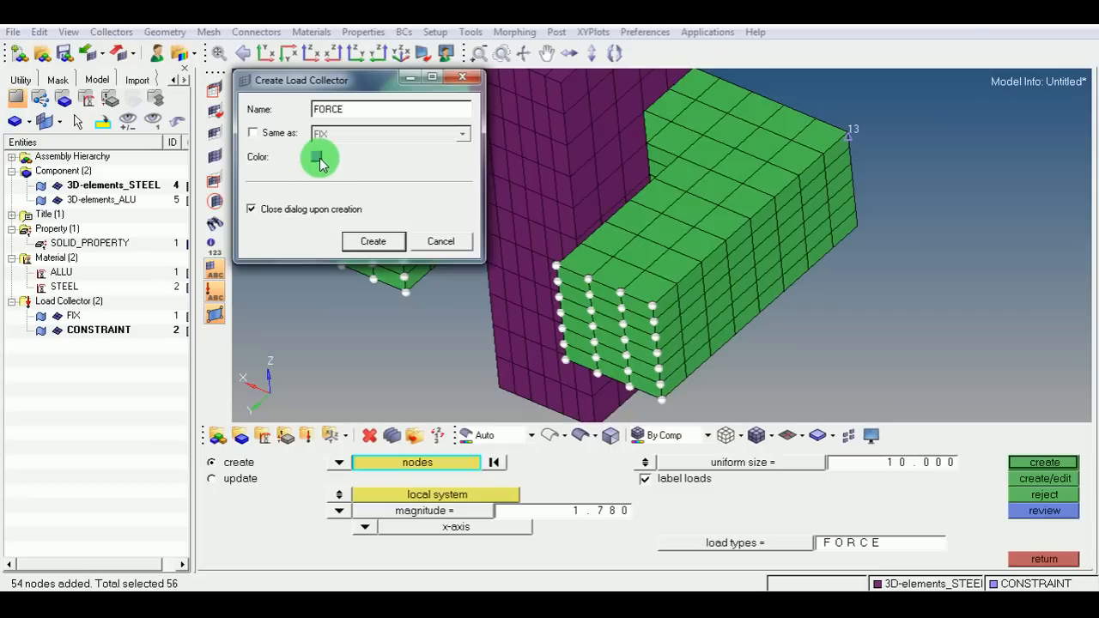
pyautogui.click(358, 242)
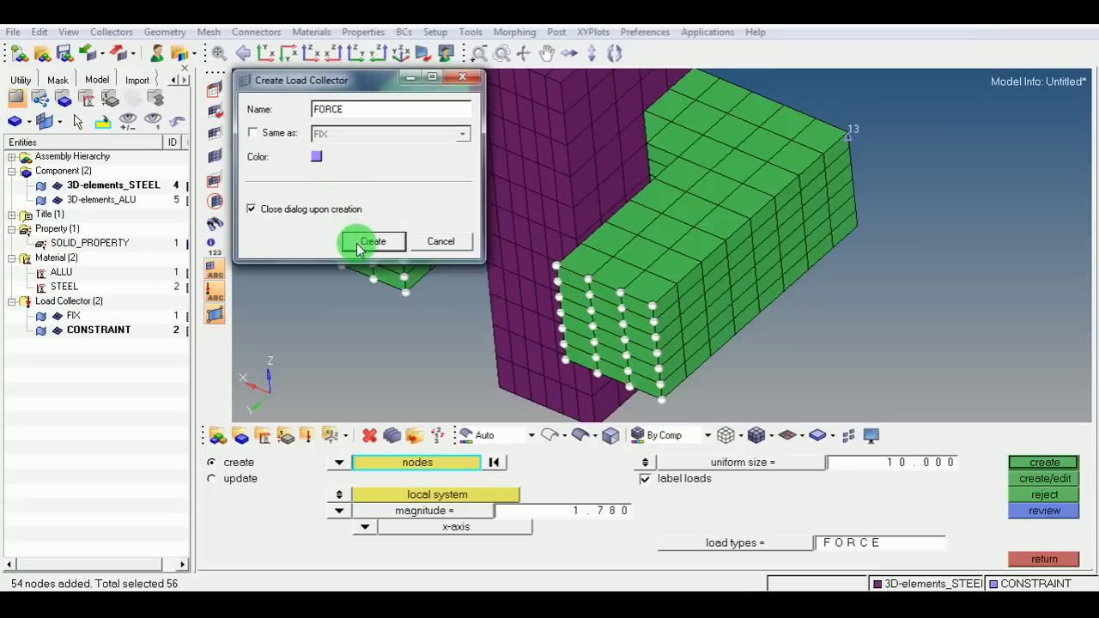
# Apply forces of magnitude 1 along the global y-axis to the selected end-face nodes in the FORCE collector.
pyautogui.moveTo(436, 261)
pyautogui.keyDown('ctrl'); pyautogui.mouseDown()
pyautogui.moveTo(460, 288)
pyautogui.moveTo(562, 330)
pyautogui.mouseUp(); pyautogui.keyUp('ctrl')
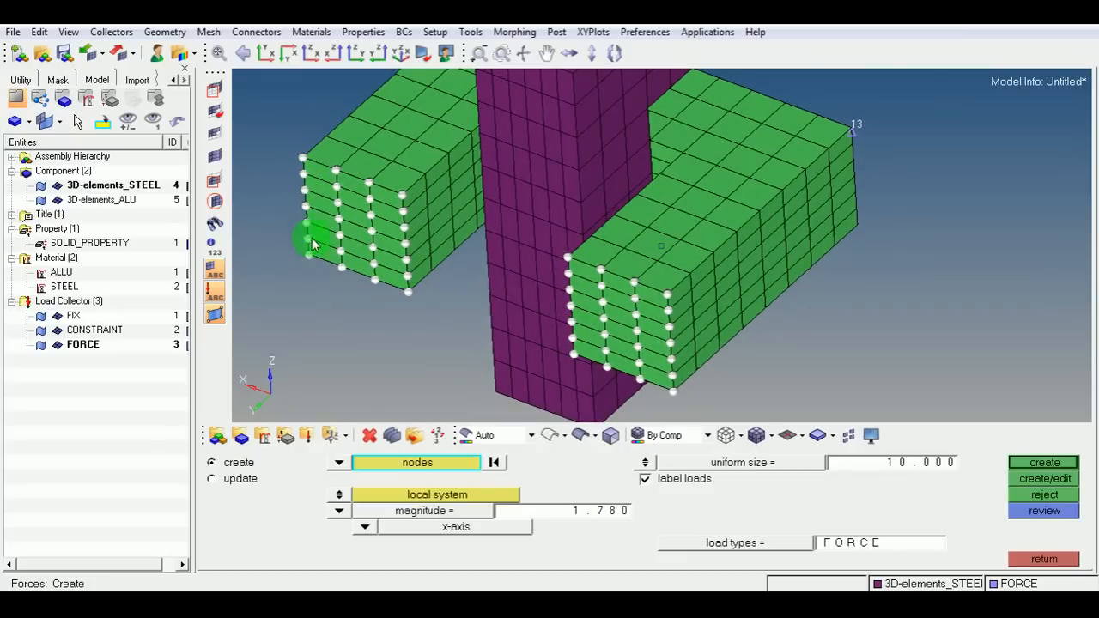
pyautogui.keyDown('ctrl'); pyautogui.moveTo(527, 286); pyautogui.dragTo(483, 336); pyautogui.keyUp('ctrl')
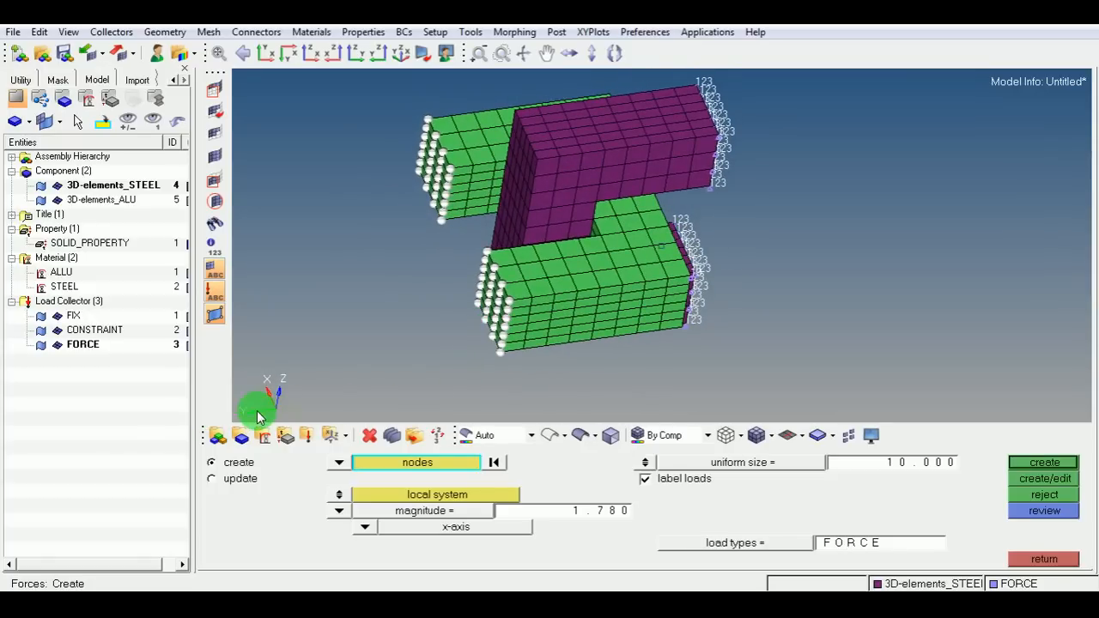
pyautogui.click(364, 528)
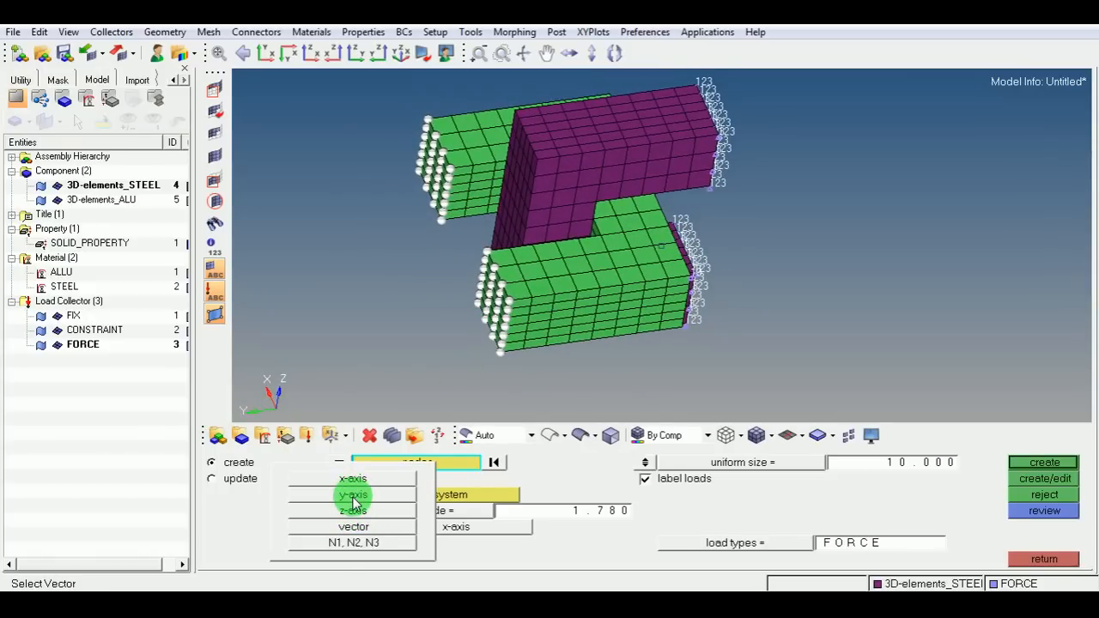
pyautogui.click(353, 496)
pyautogui.click(573, 512)
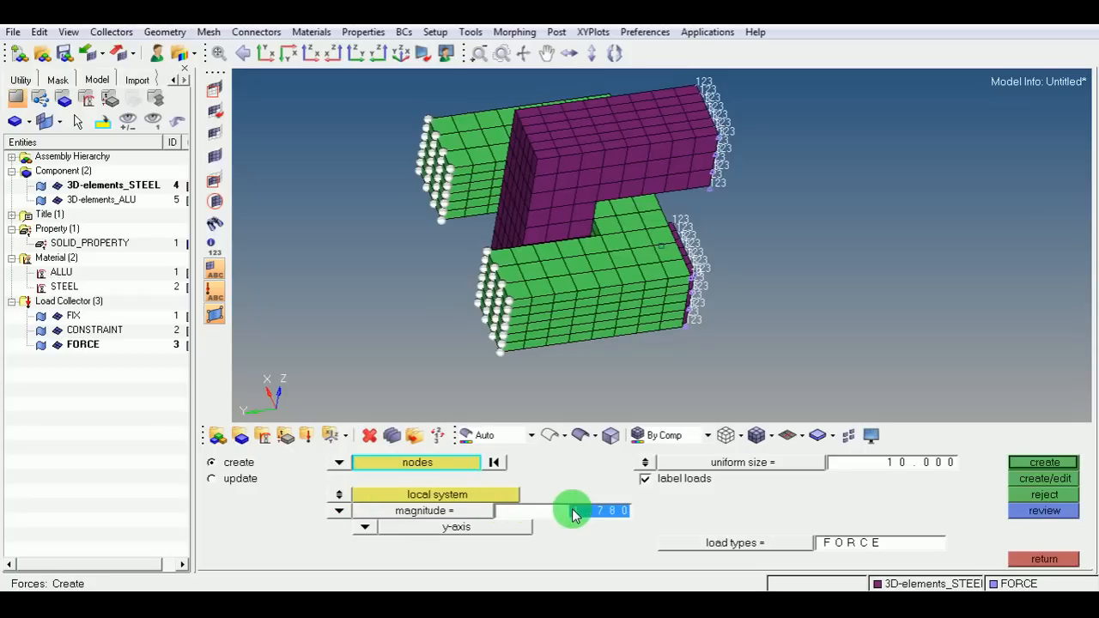
pyautogui.write('1')
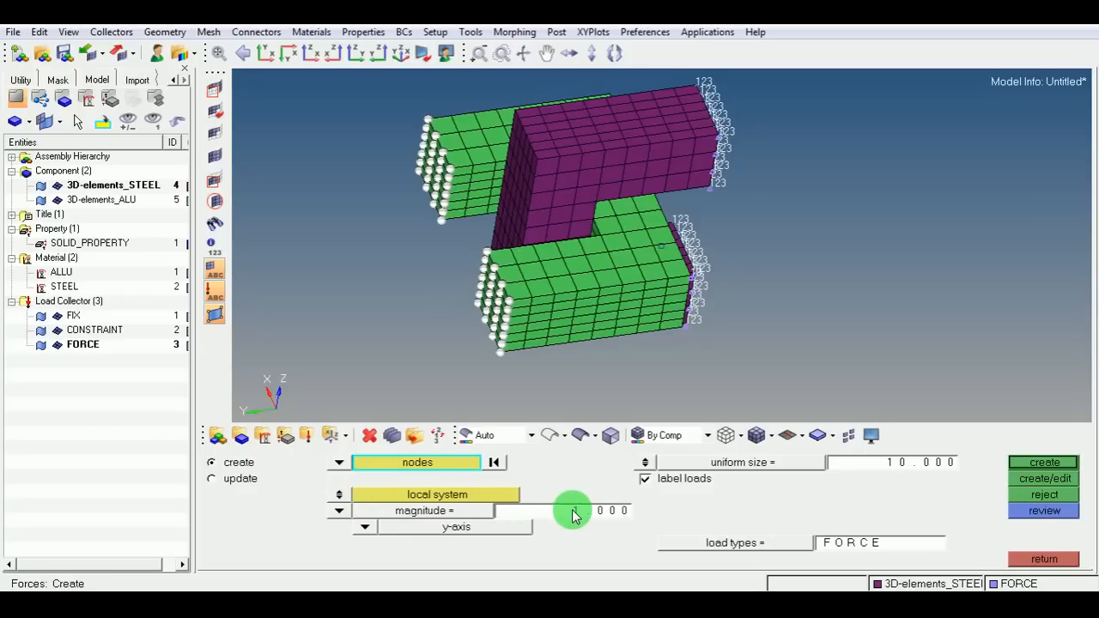
pyautogui.click(1049, 465)
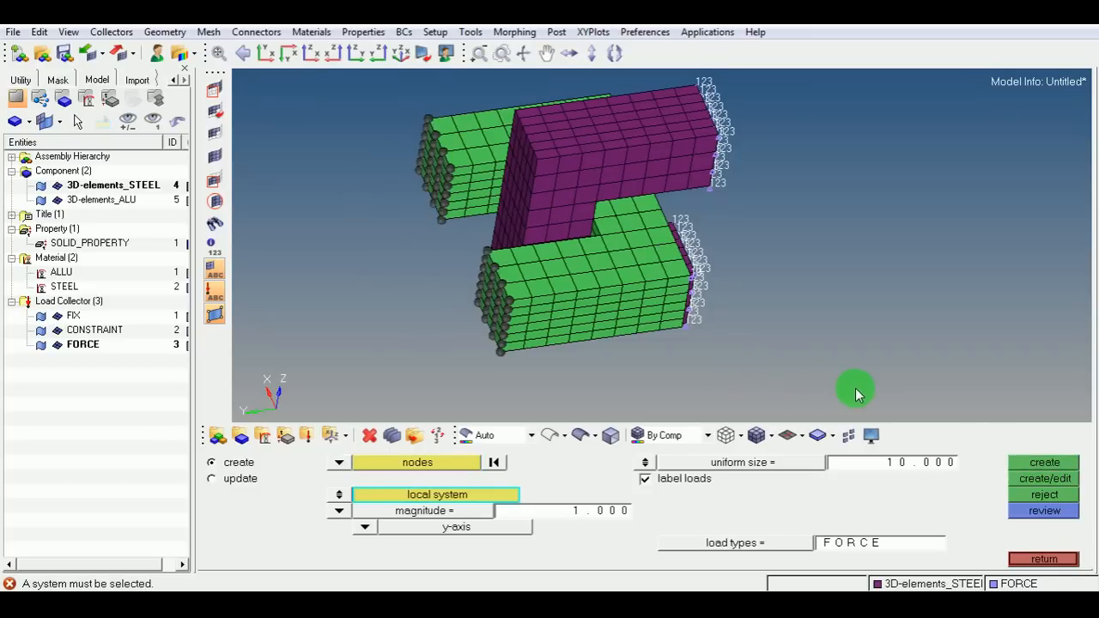
pyautogui.keyDown('ctrl'); pyautogui.moveTo(754, 301); pyautogui.dragTo(558, 283); pyautogui.keyUp('ctrl')
pyautogui.click(339, 494)
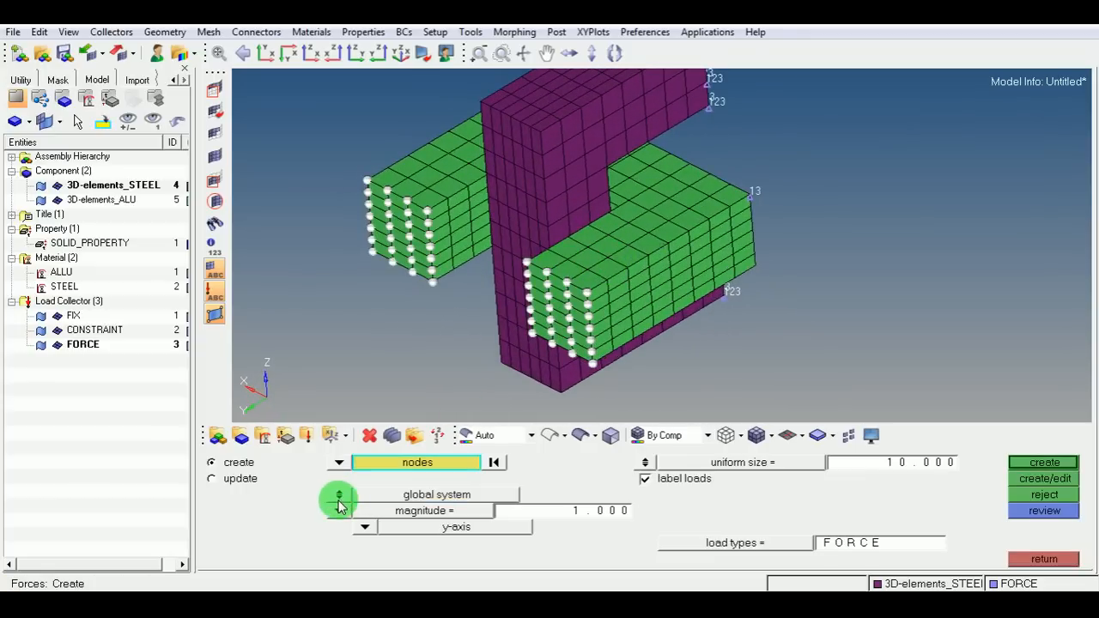
pyautogui.keyDown('ctrl'); pyautogui.moveTo(593, 385); pyautogui.dragTo(540, 381); pyautogui.keyUp('ctrl')
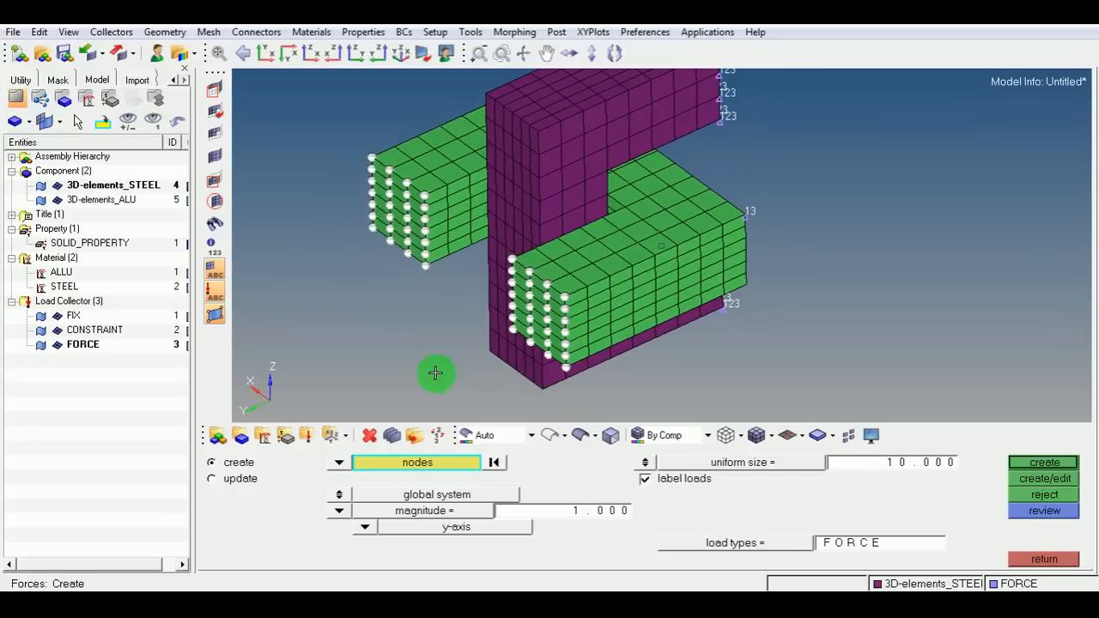
pyautogui.click(1030, 464)
# Zoom in to inspect the force arrows on the aluminium end faces, then leave the Forces panel.
pyautogui.keyDown('ctrl'); pyautogui.moveTo(669, 304); pyautogui.dragTo(635, 299); pyautogui.keyUp('ctrl')
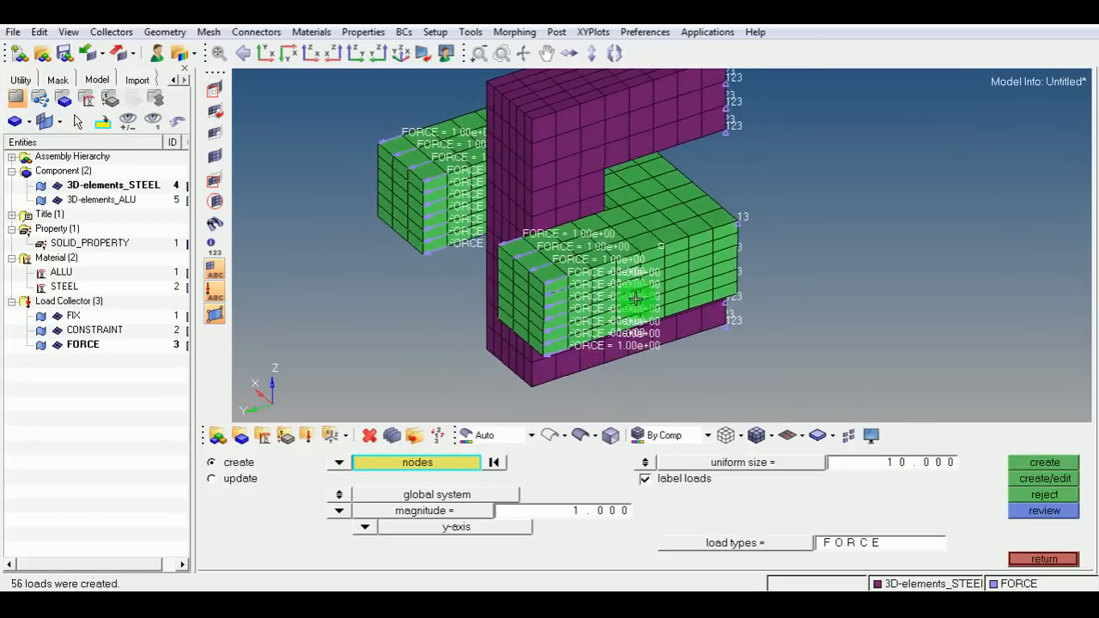
pyautogui.keyDown('ctrl'); pyautogui.scroll(3, 549, 286); pyautogui.keyUp('ctrl')
pyautogui.keyDown('ctrl'); pyautogui.scroll(4, 550, 288); pyautogui.keyUp('ctrl')
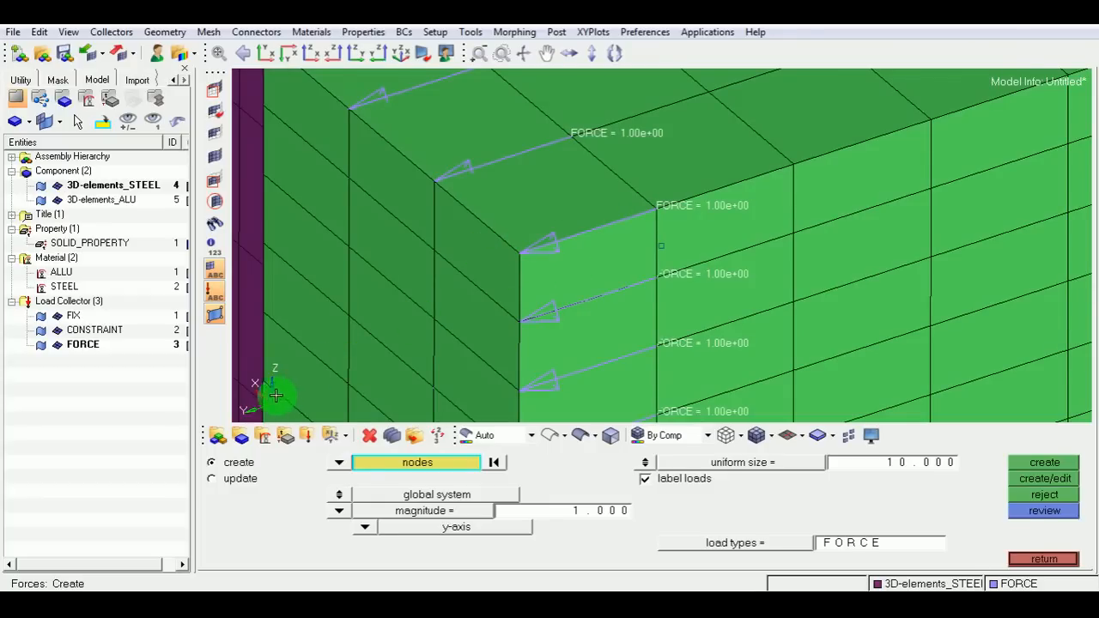
pyautogui.keyDown('ctrl'); pyautogui.scroll(-3, 449, 294); pyautogui.keyUp('ctrl')
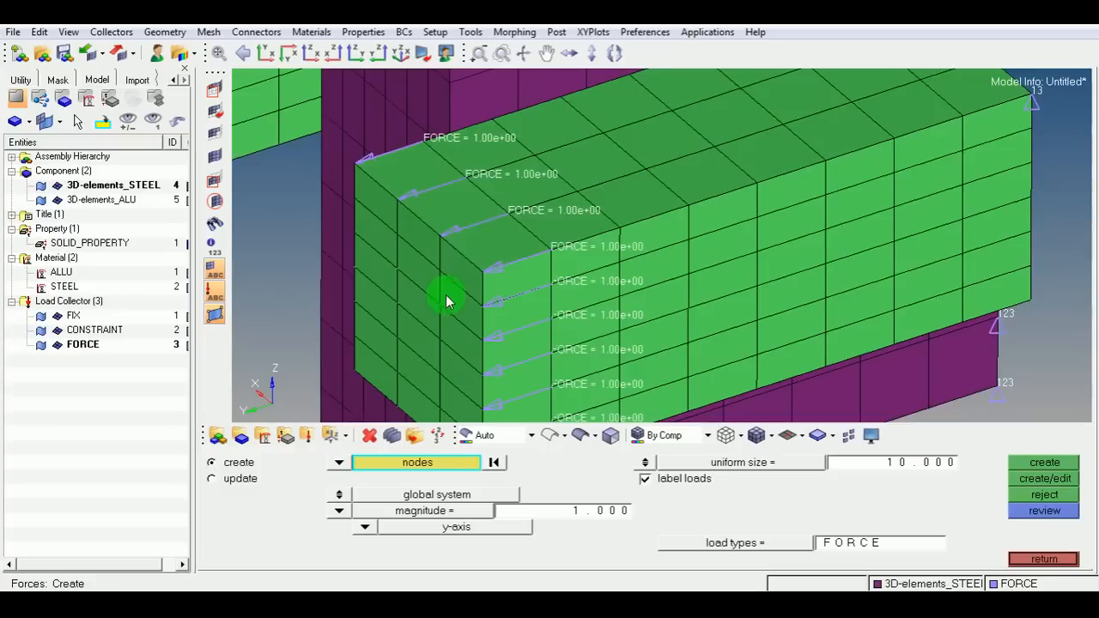
pyautogui.keyDown('ctrl'); pyautogui.scroll(5, 535, 197); pyautogui.keyUp('ctrl')
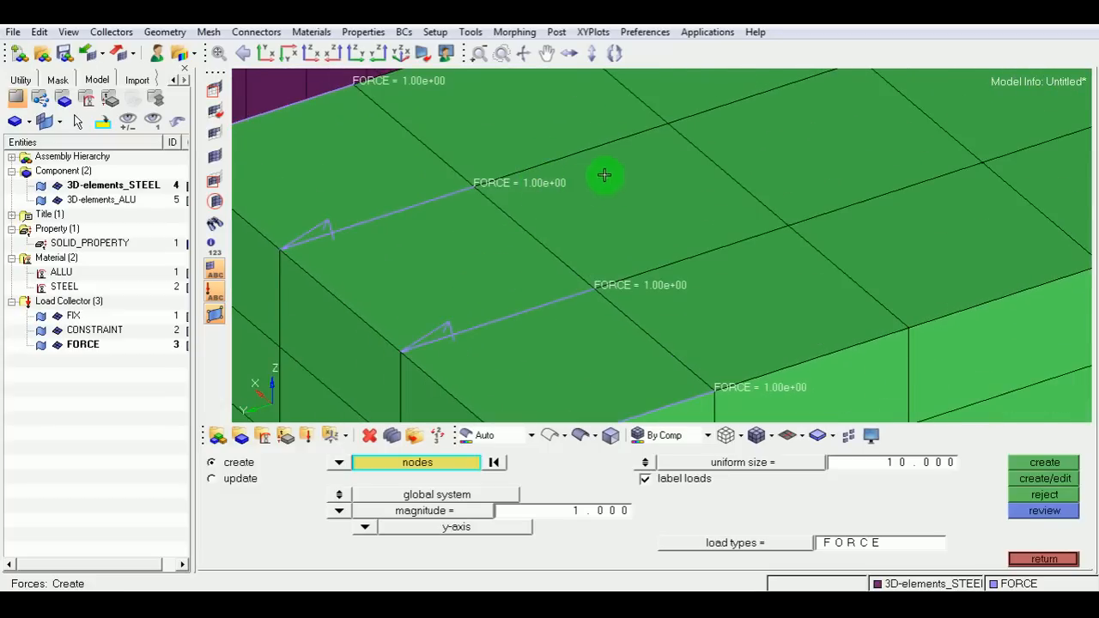
pyautogui.keyDown('ctrl'); pyautogui.scroll(-5, 436, 208); pyautogui.keyUp('ctrl')
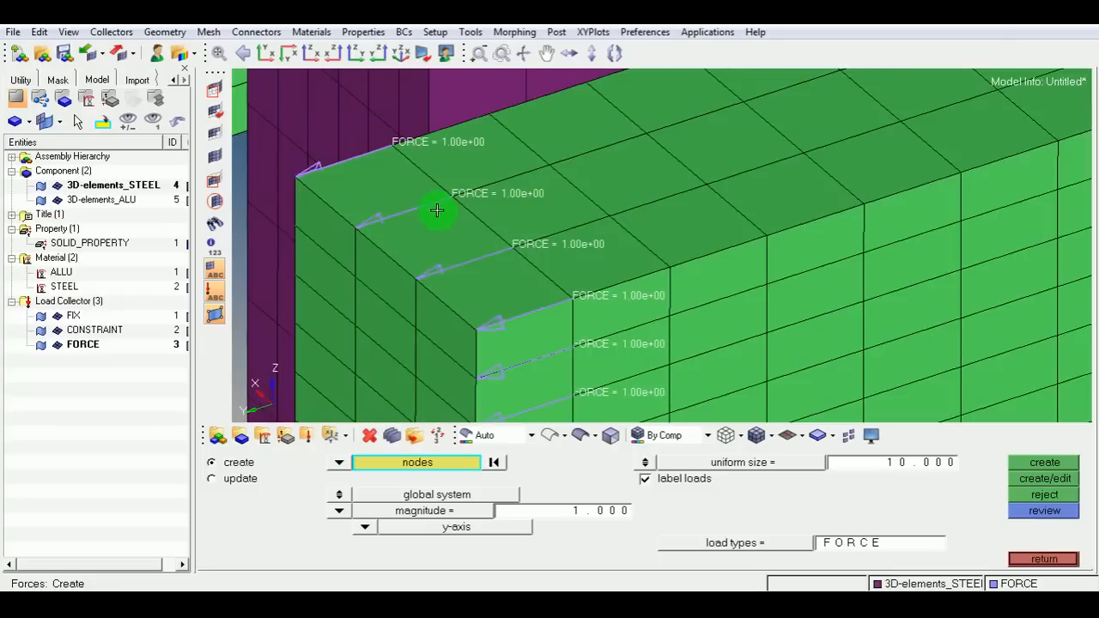
pyautogui.keyDown('ctrl'); pyautogui.scroll(-1, 439, 210); pyautogui.keyUp('ctrl')
pyautogui.keyDown('ctrl'); pyautogui.scroll(-1, 558, 235); pyautogui.keyUp('ctrl')
pyautogui.keyDown('ctrl'); pyautogui.moveTo(564, 238); pyautogui.dragTo(602, 294, button='right'); pyautogui.keyUp('ctrl')
pyautogui.keyDown('ctrl'); pyautogui.scroll(-1, 568, 295); pyautogui.keyUp('ctrl')
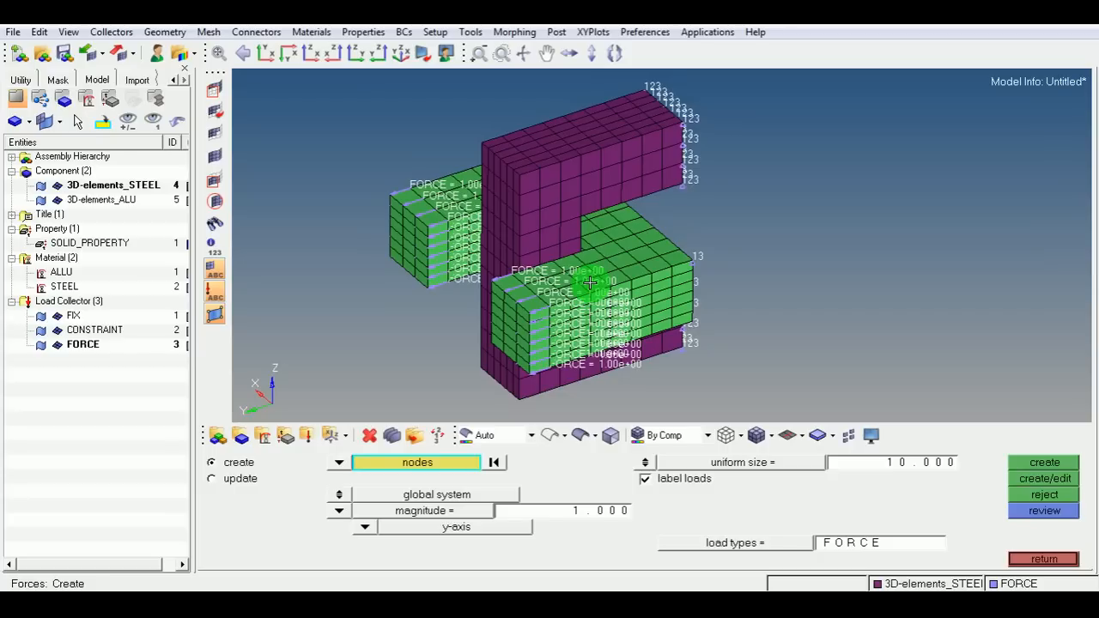
pyautogui.click(1043, 559)
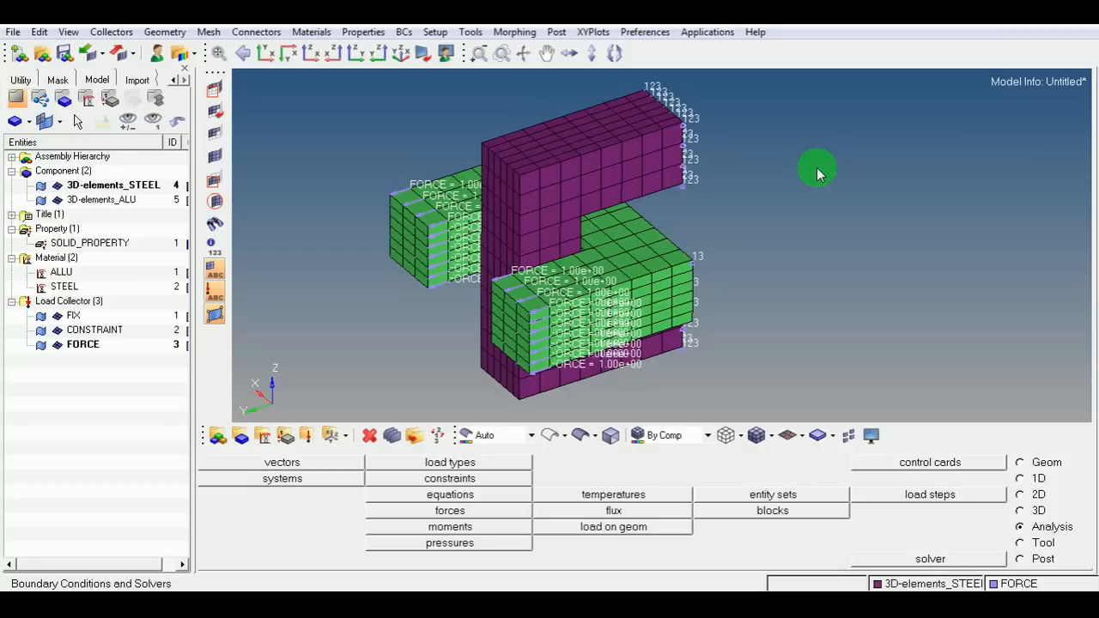
# Open the ANSYS Contact Manager and start a new flexible 3D surface-to-surface contact pair, then begin picking the target.
pyautogui.click(472, 33)
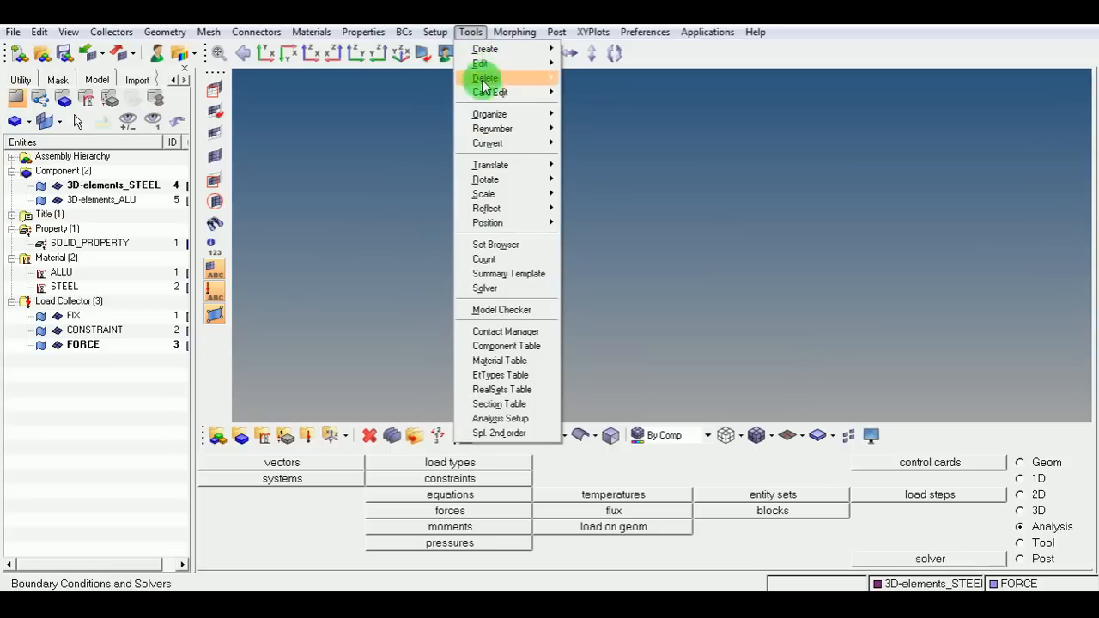
pyautogui.click(534, 337)
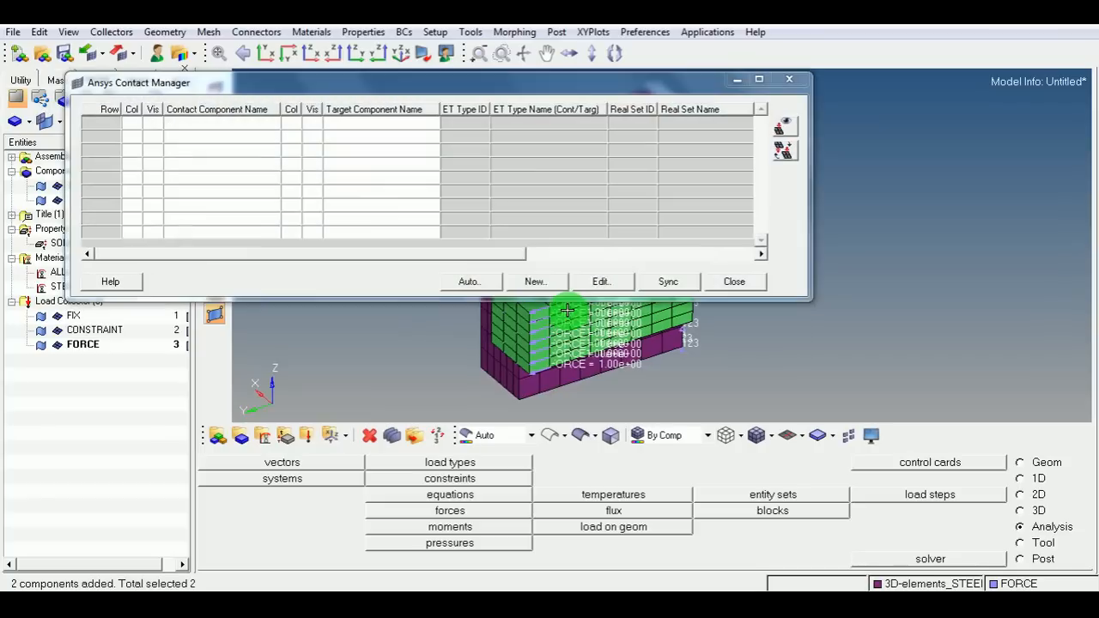
pyautogui.moveTo(408, 96); pyautogui.dragTo(576, 314)
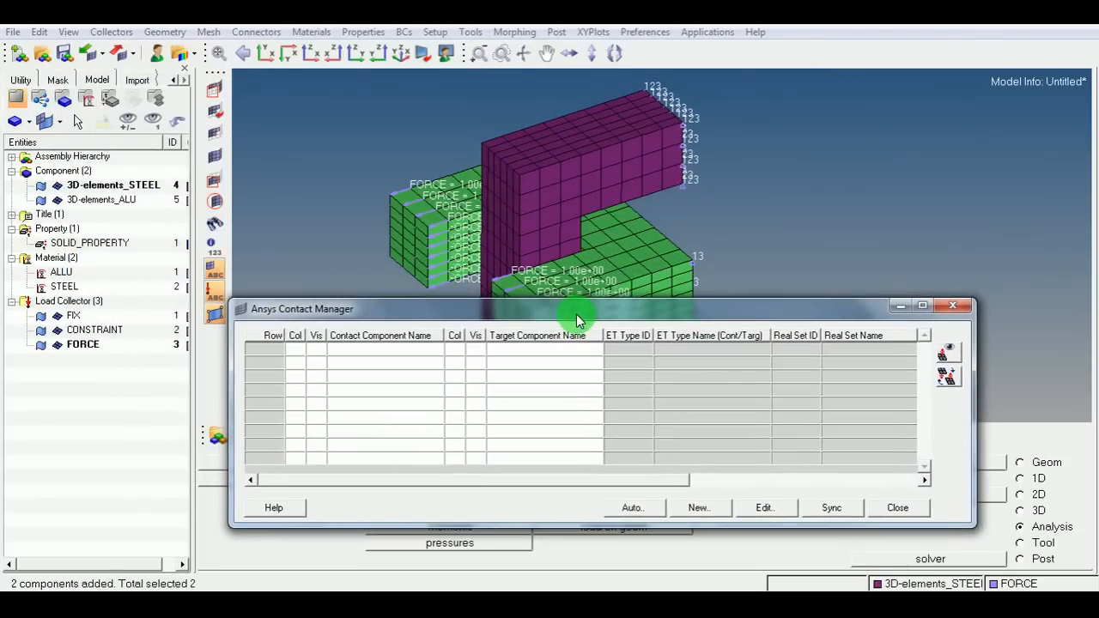
pyautogui.click(702, 510)
pyautogui.moveTo(311, 318); pyautogui.dragTo(290, 252)
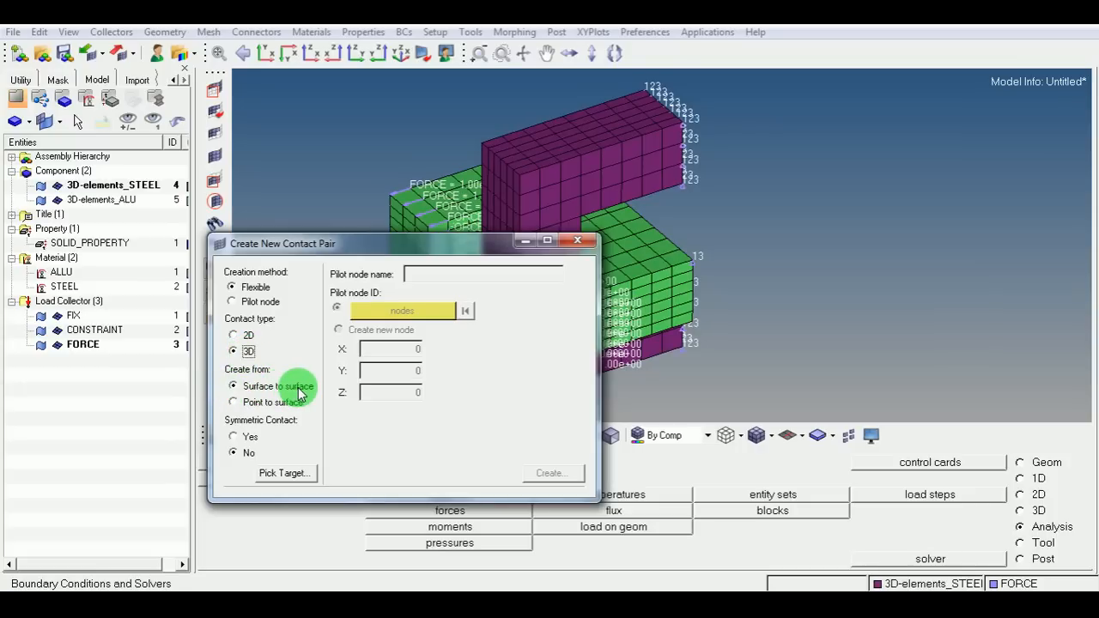
pyautogui.click(281, 474)
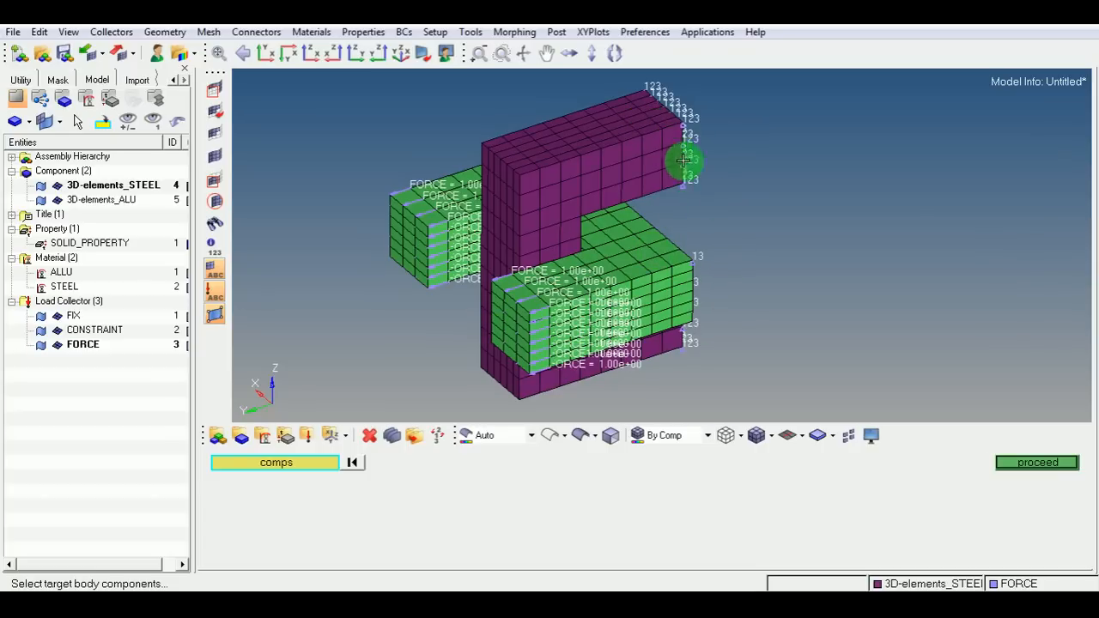
# Select the inner faces of the purple steel U-part by face as the target surface elements.
pyautogui.click(1036, 462)
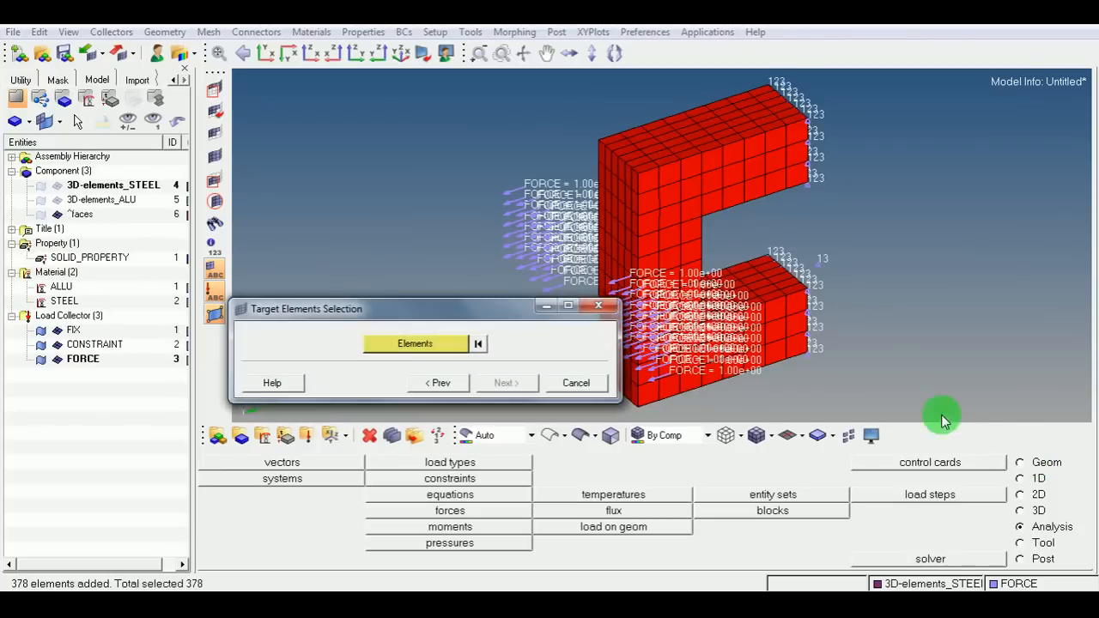
pyautogui.keyDown('ctrl'); pyautogui.moveTo(914, 300); pyautogui.dragTo(773, 250); pyautogui.keyUp('ctrl')
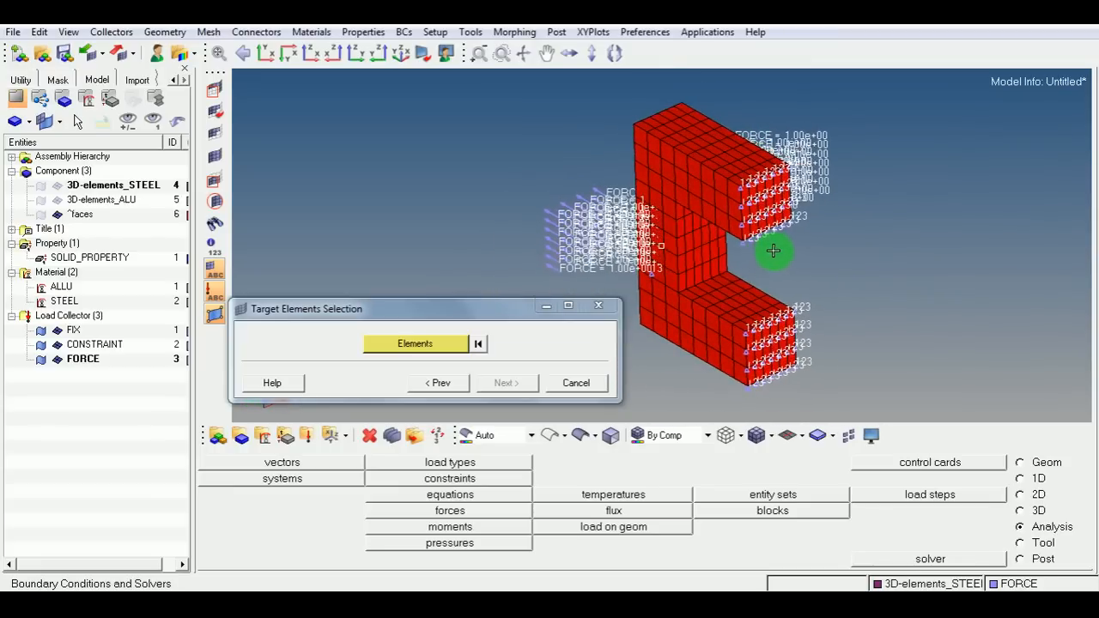
pyautogui.keyDown('ctrl'); pyautogui.moveTo(744, 303); pyautogui.dragTo(766, 194); pyautogui.keyUp('ctrl')
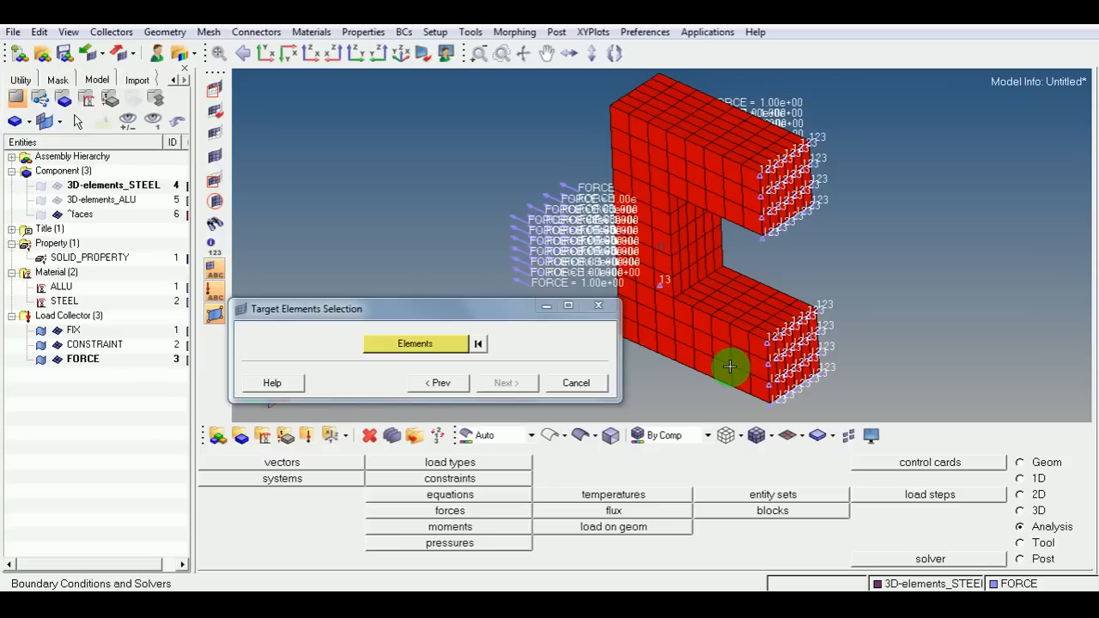
pyautogui.click(446, 342)
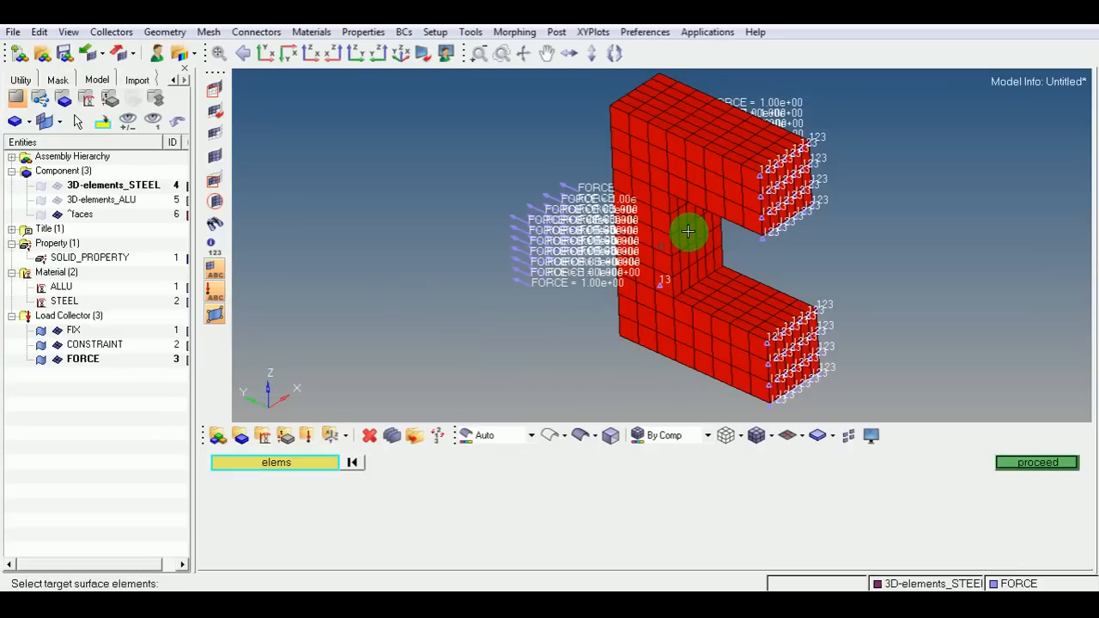
pyautogui.click(319, 468)
pyautogui.click(702, 527)
pyautogui.keyDown('ctrl'); pyautogui.moveTo(740, 399); pyautogui.dragTo(708, 234); pyautogui.keyUp('ctrl')
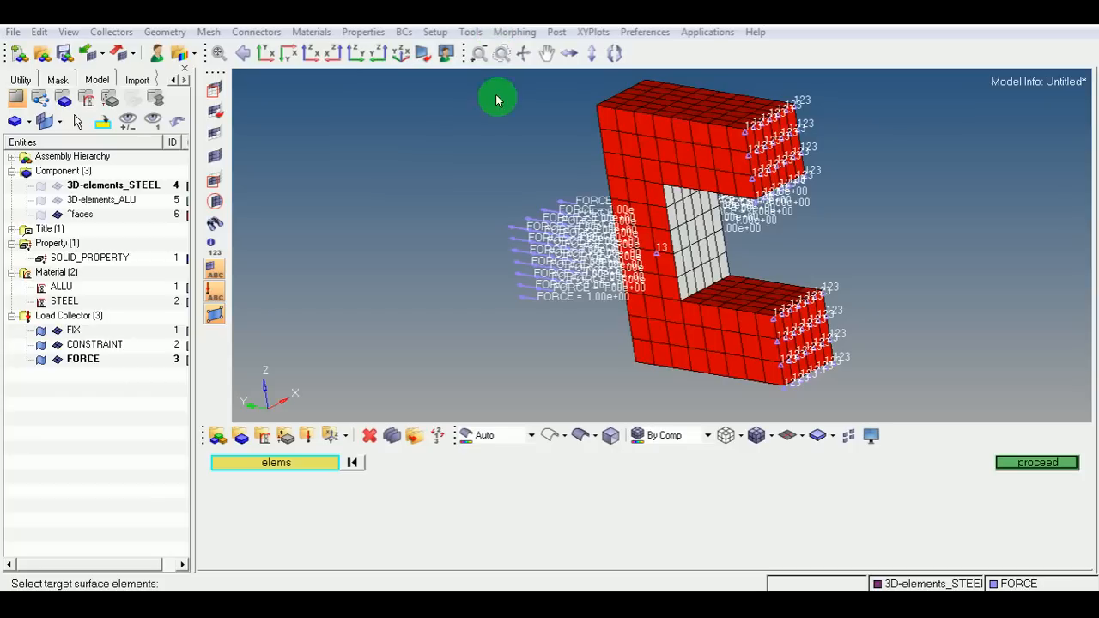
pyautogui.click(1035, 468)
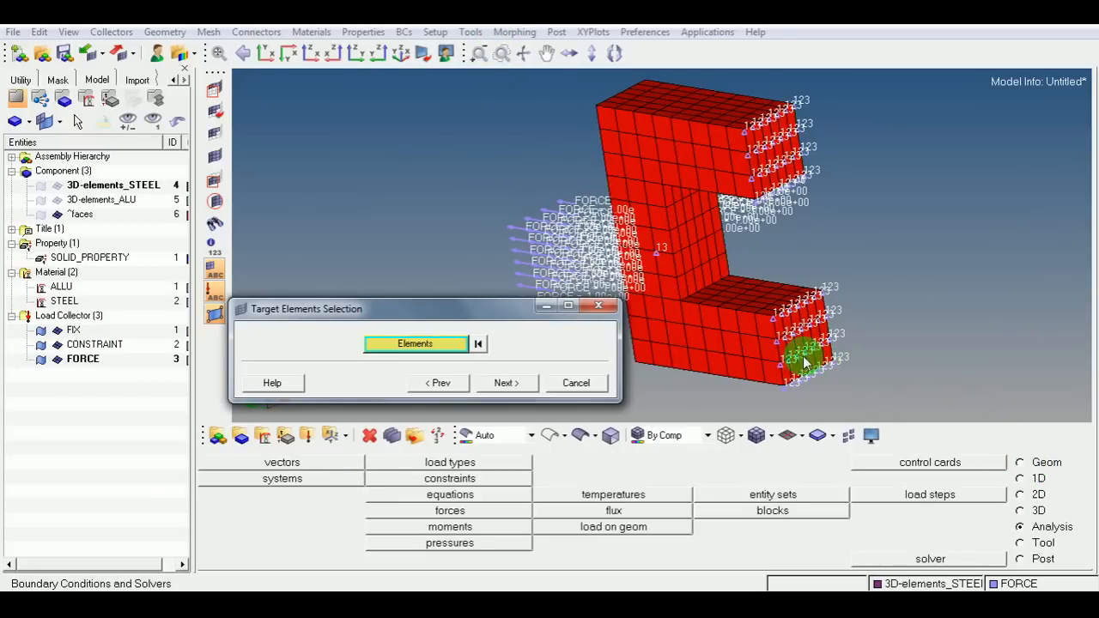
pyautogui.click(508, 386)
# Accept the TARGE170_7 target component details and select the aluminium part as the contact body component.
pyautogui.moveTo(374, 301); pyautogui.dragTo(271, 151)
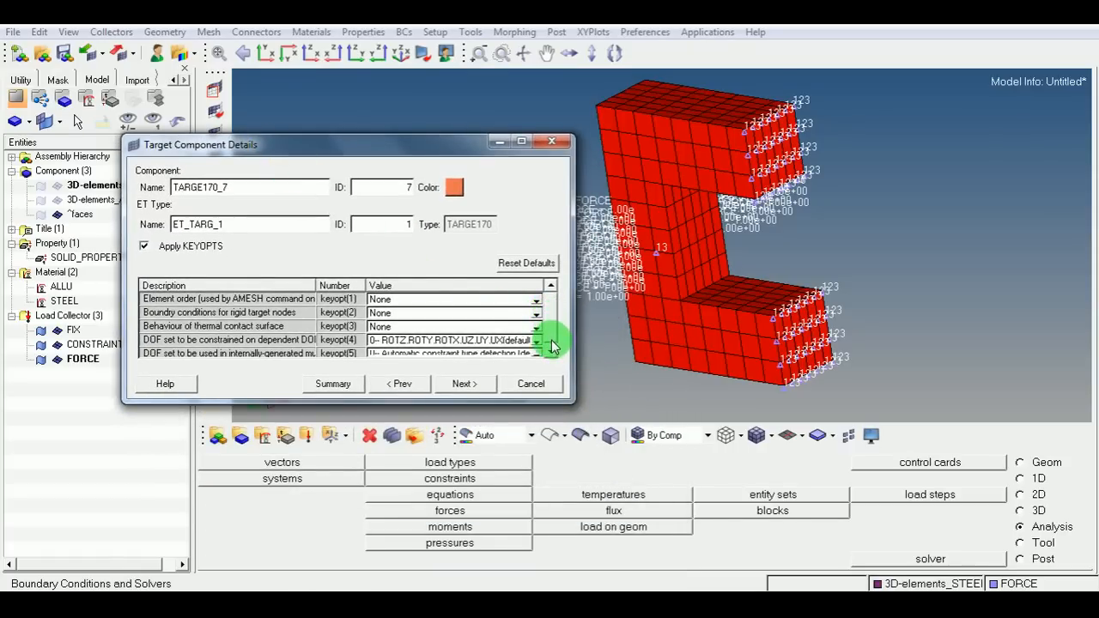
pyautogui.click(467, 383)
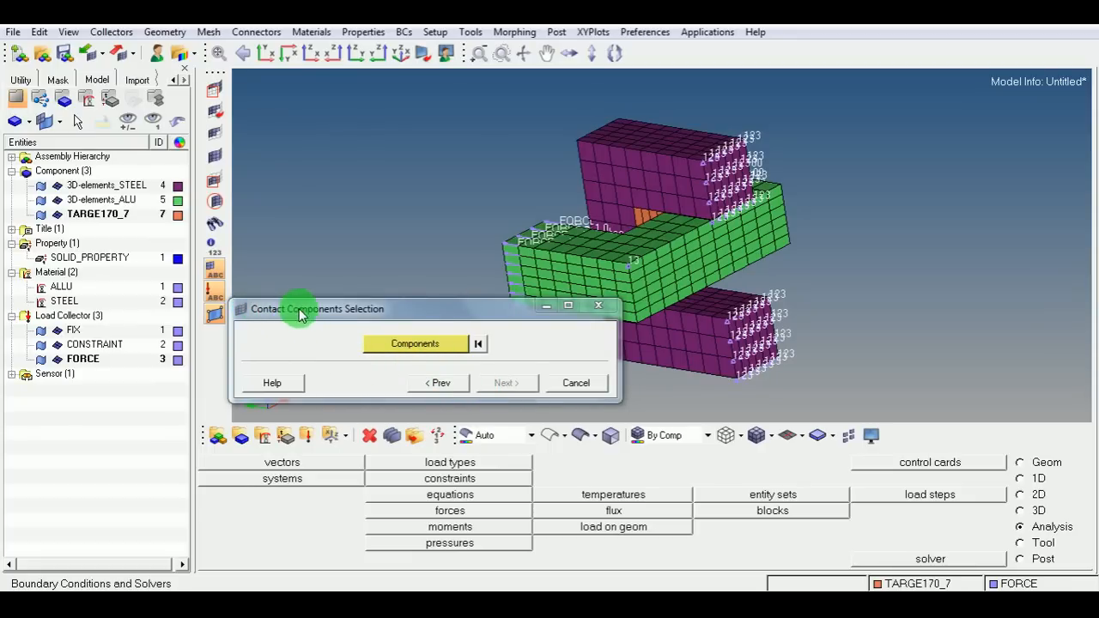
pyautogui.click(443, 348)
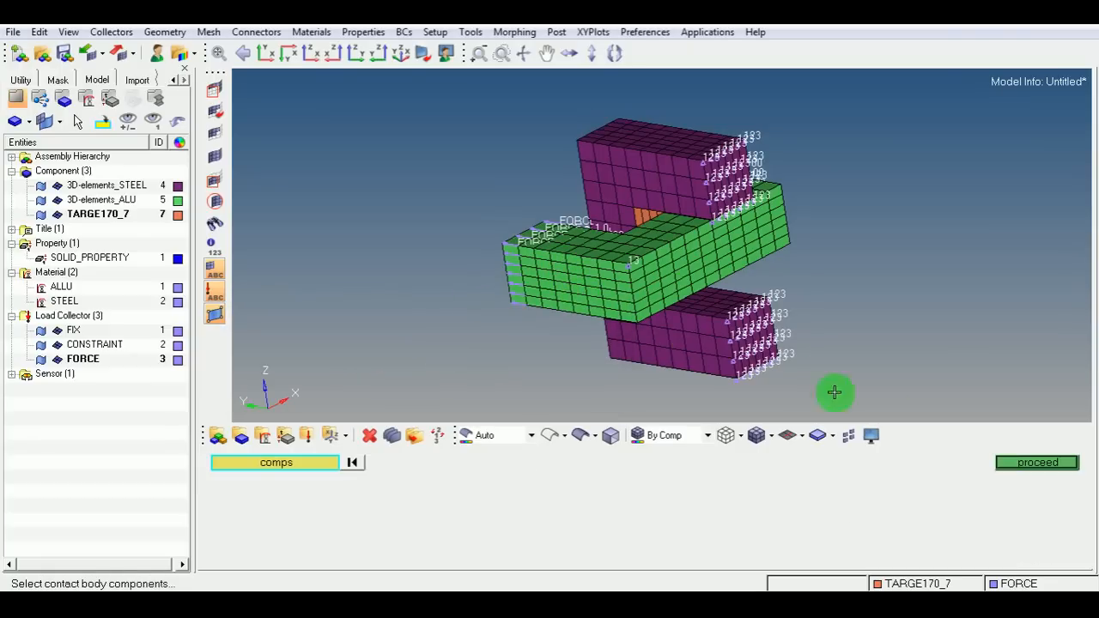
pyautogui.click(1030, 465)
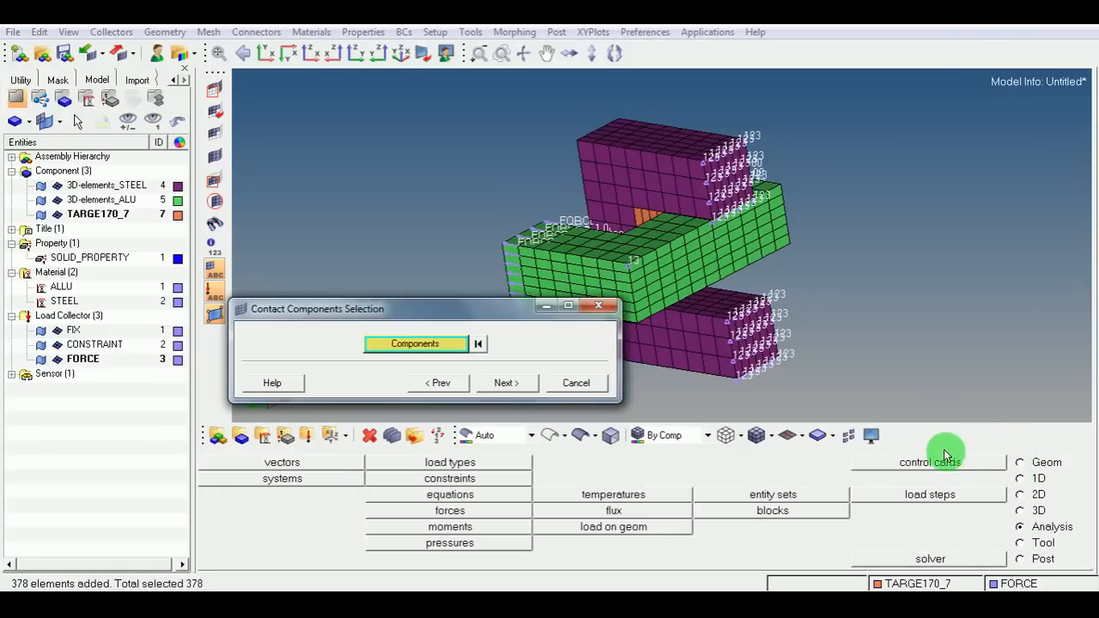
pyautogui.click(508, 385)
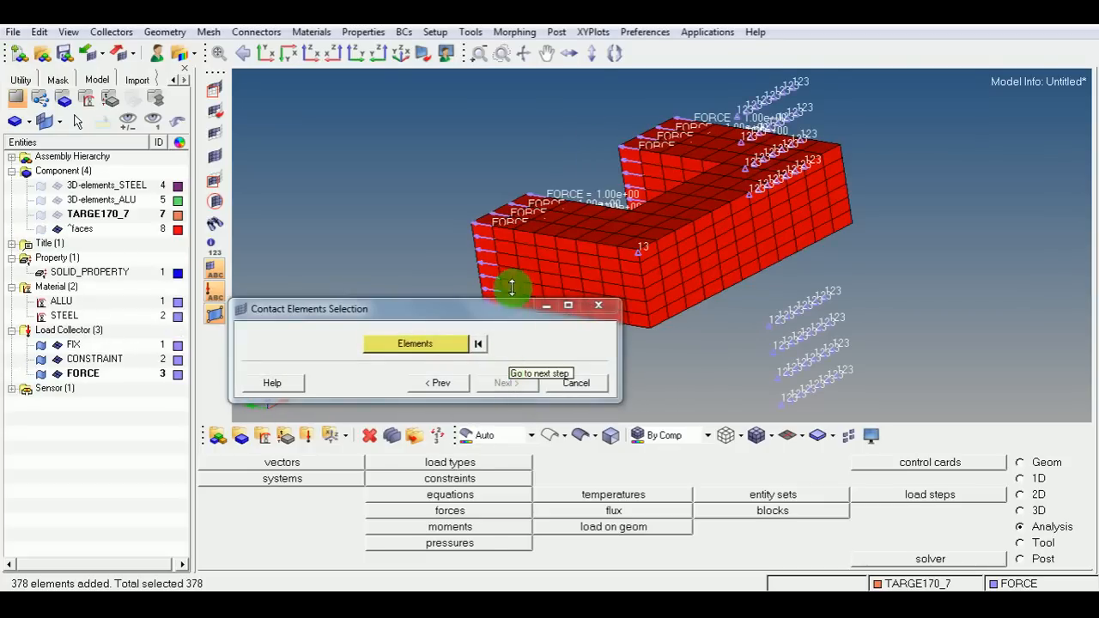
# Select the inner faces of the green aluminium part by face as the contact surface elements.
pyautogui.keyDown('ctrl'); pyautogui.moveTo(466, 233); pyautogui.dragTo(912, 269); pyautogui.keyUp('ctrl')
pyautogui.keyDown('ctrl'); pyautogui.moveTo(691, 165); pyautogui.dragTo(785, 219); pyautogui.keyUp('ctrl')
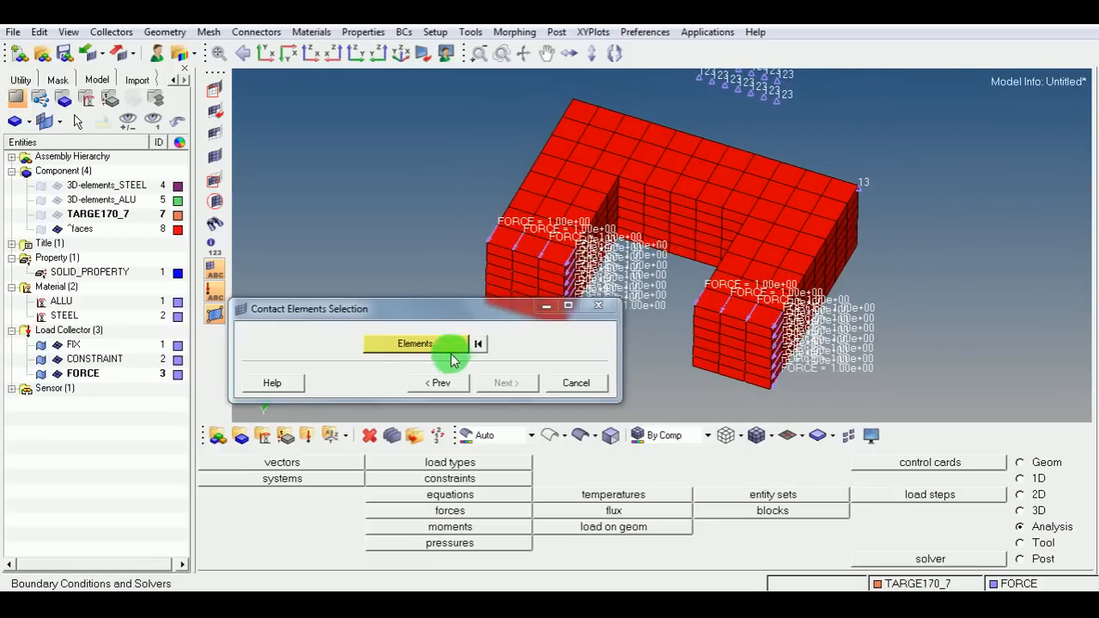
pyautogui.click(425, 344)
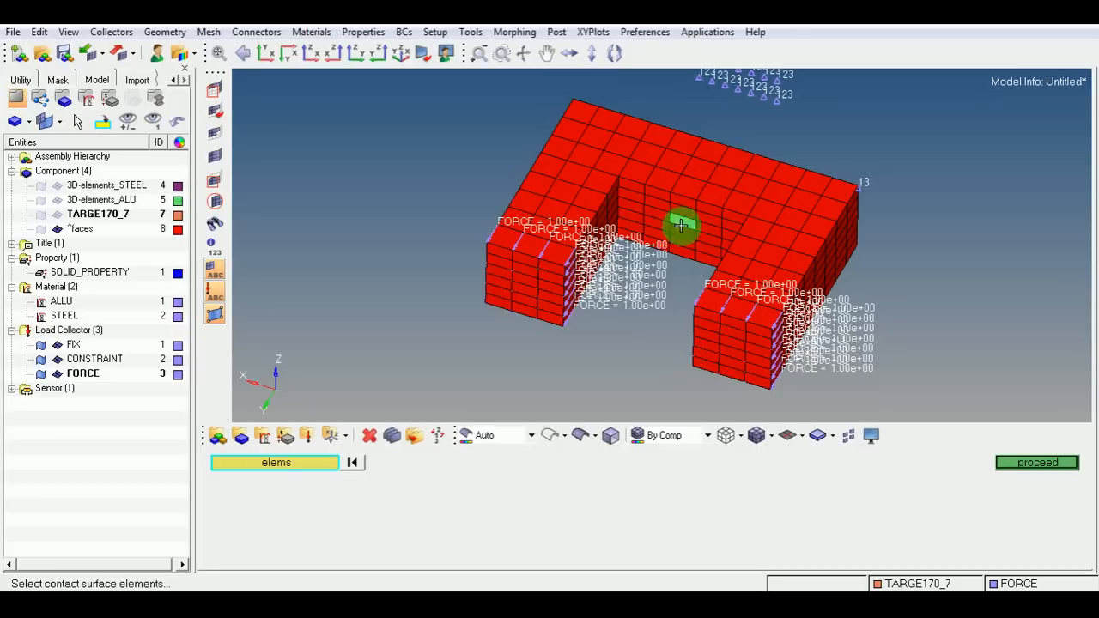
pyautogui.click(313, 465)
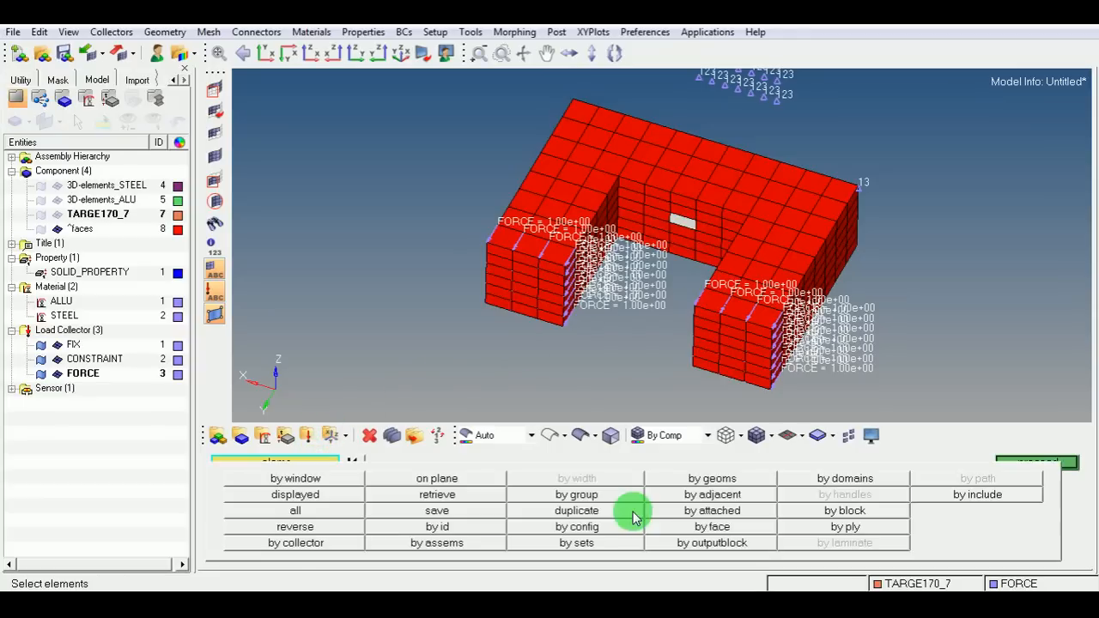
pyautogui.click(671, 527)
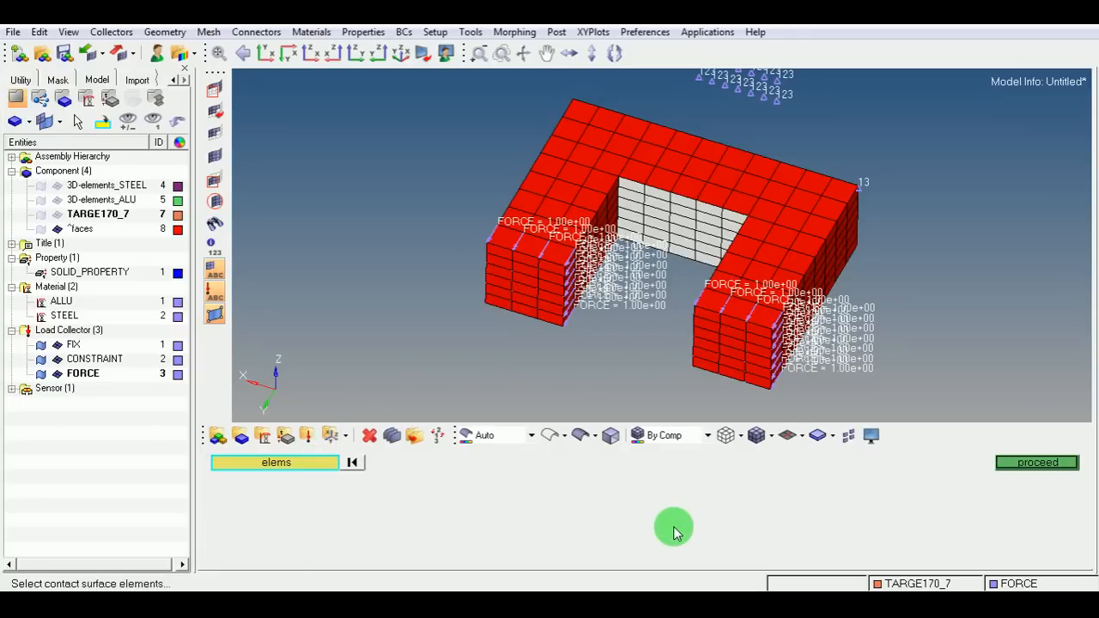
pyautogui.click(1037, 464)
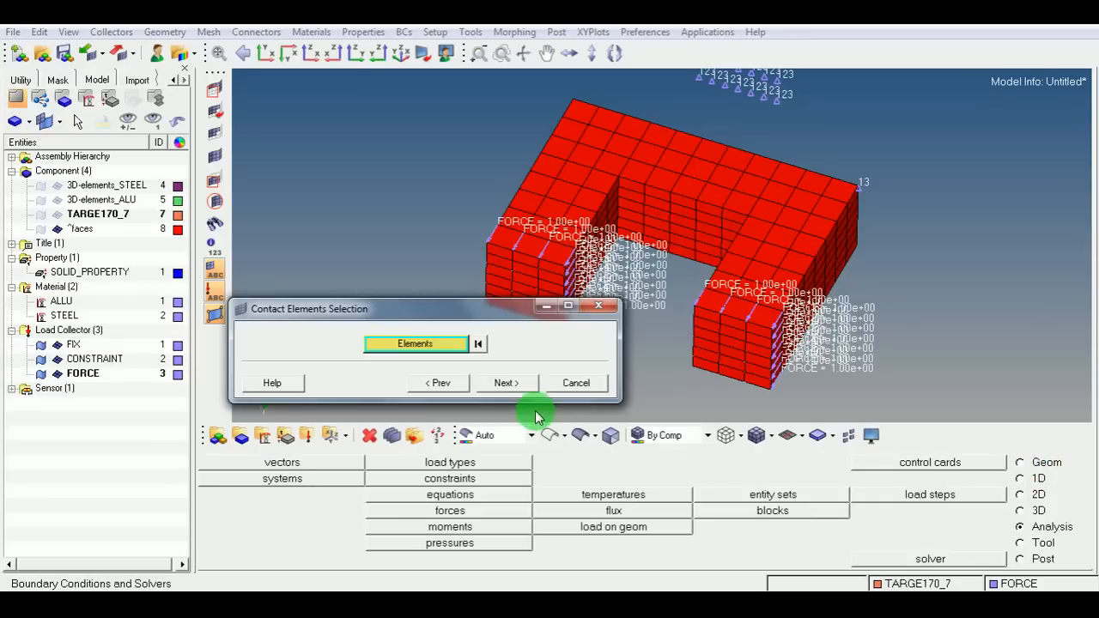
pyautogui.click(507, 383)
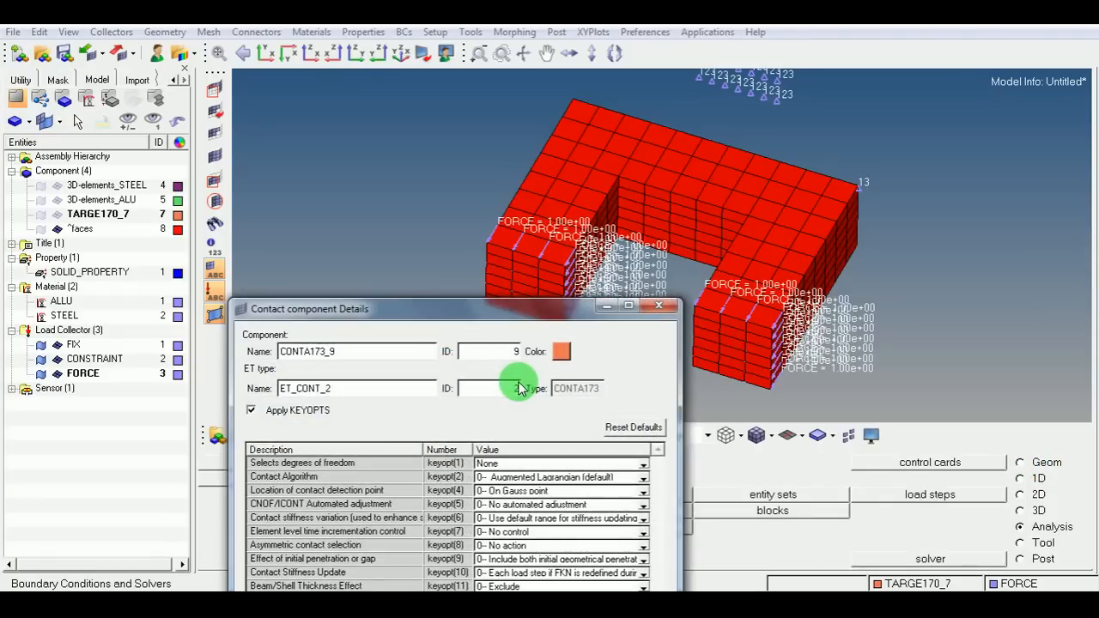
# Accept the default contact component and contact property settings, and set the contact material friction coefficient MU to 0.15.
pyautogui.moveTo(491, 307); pyautogui.dragTo(397, 154)
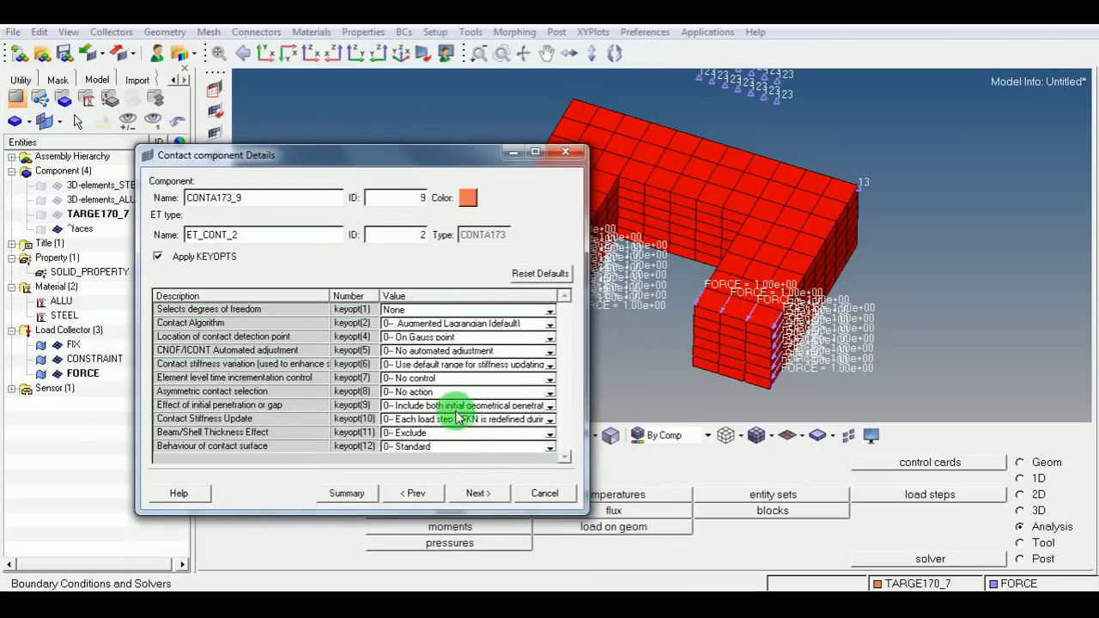
pyautogui.click(477, 494)
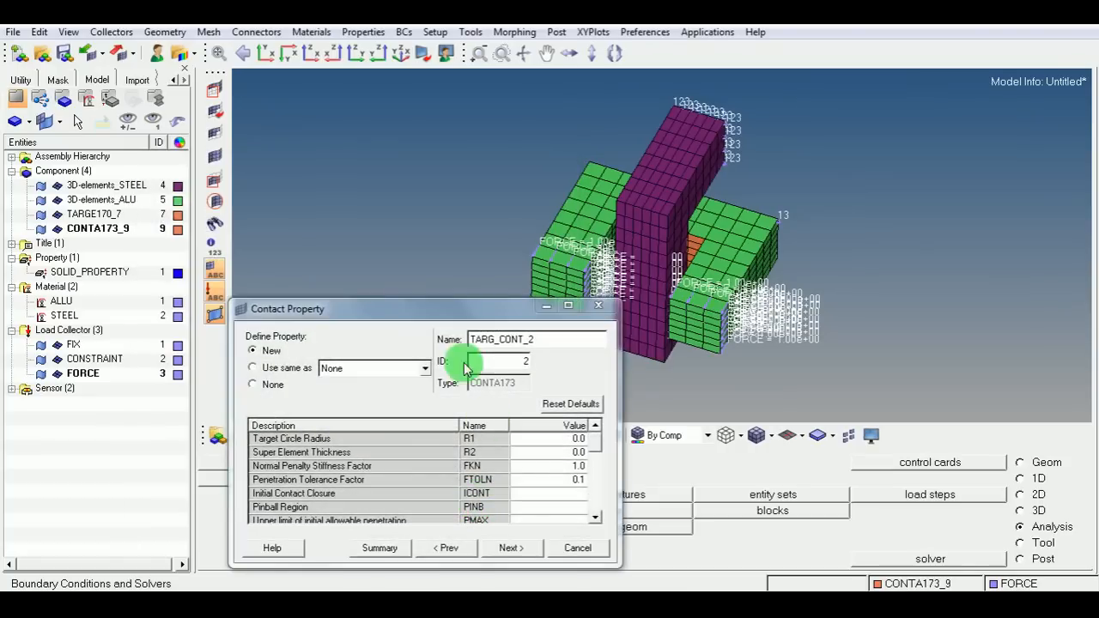
pyautogui.moveTo(444, 311); pyautogui.dragTo(375, 171)
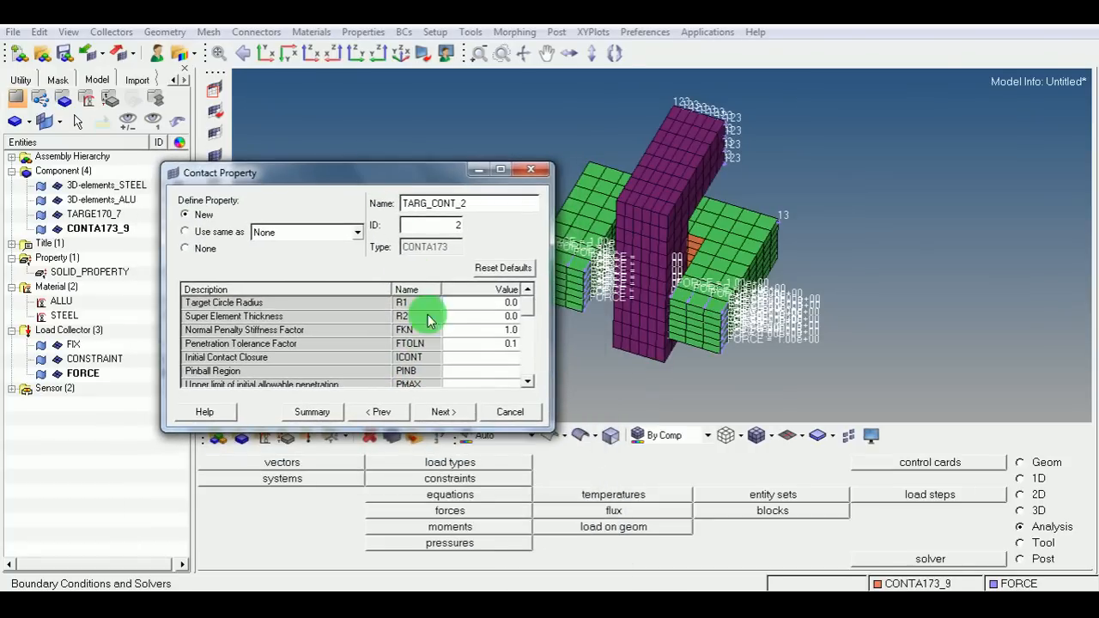
pyautogui.click(442, 412)
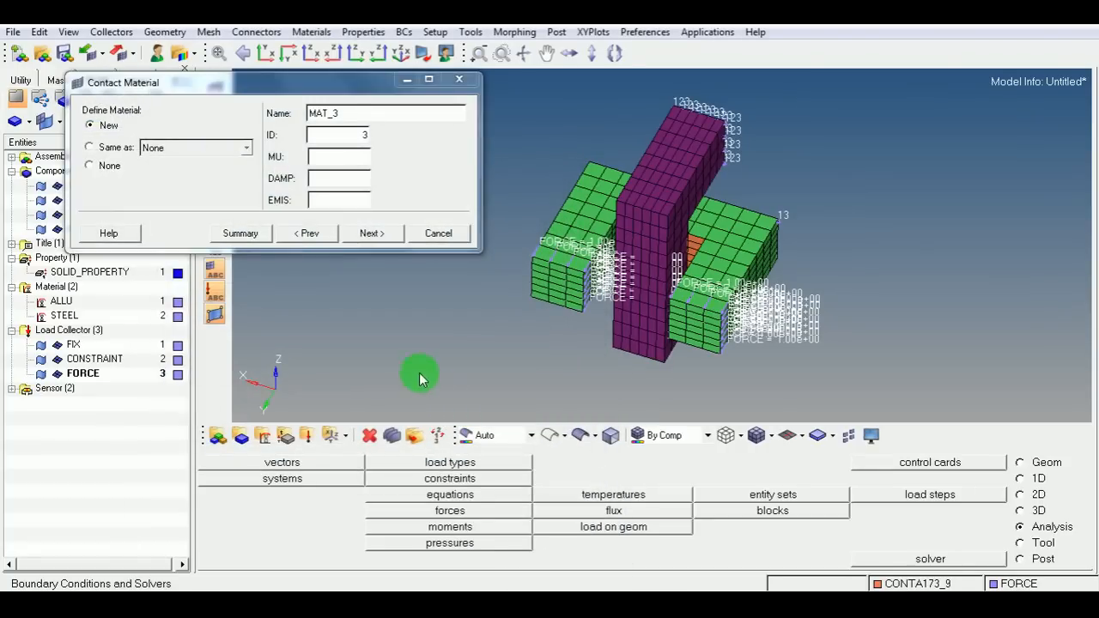
pyautogui.click(346, 163)
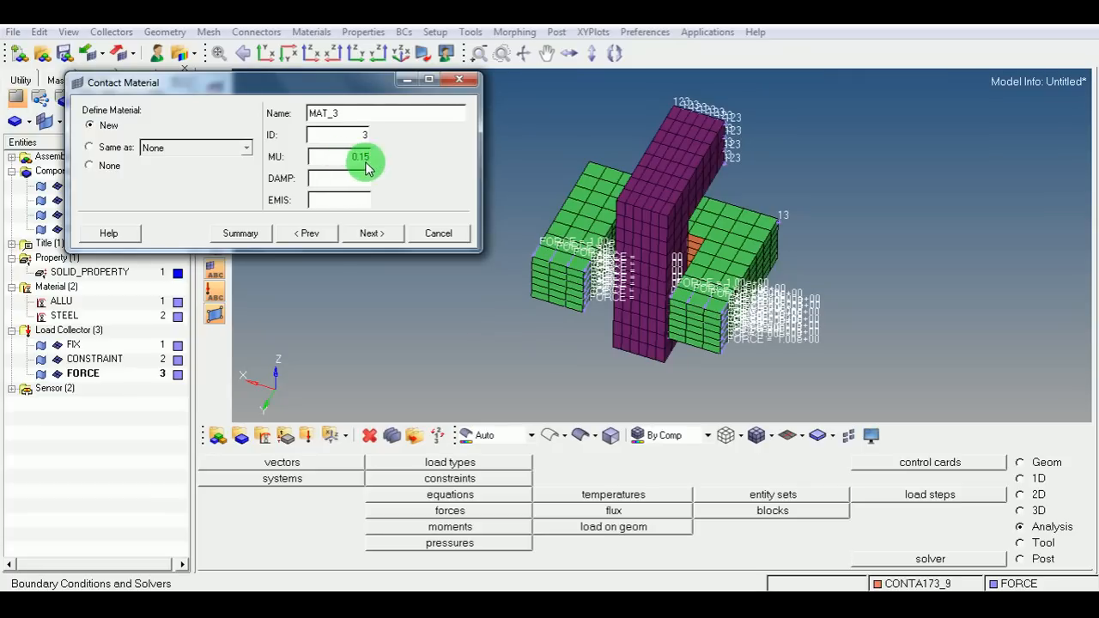
pyautogui.click(368, 234)
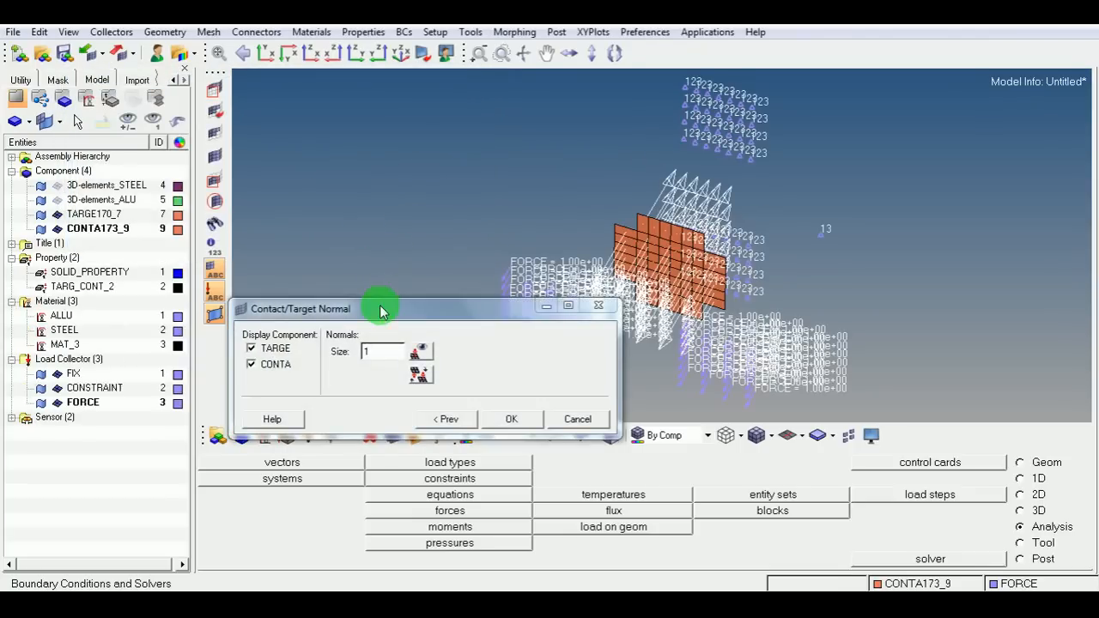
# Inspect the contact and target normals, confirm the contact pair, and close the Contact Manager.
pyautogui.moveTo(380, 315); pyautogui.dragTo(308, 202)
pyautogui.moveTo(796, 299)
pyautogui.keyDown('ctrl'); pyautogui.mouseDown()
pyautogui.moveTo(733, 317)
pyautogui.moveTo(831, 324)
pyautogui.moveTo(716, 343)
pyautogui.moveTo(836, 304)
pyautogui.moveTo(704, 309)
pyautogui.moveTo(797, 273)
pyautogui.moveTo(691, 273)
pyautogui.moveTo(658, 262)
pyautogui.moveTo(667, 240)
pyautogui.moveTo(692, 287)
pyautogui.moveTo(692, 270)
pyautogui.moveTo(679, 253)
pyautogui.moveTo(679, 297)
pyautogui.moveTo(701, 304)
pyautogui.moveTo(689, 277)
pyautogui.moveTo(632, 335)
pyautogui.mouseUp(); pyautogui.keyUp('ctrl')
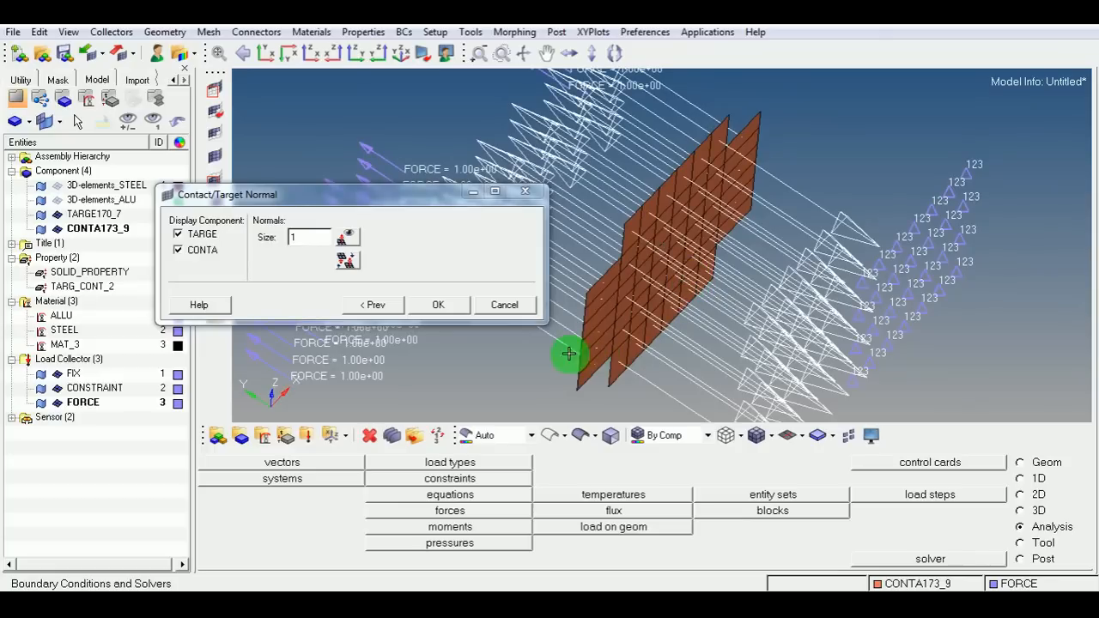
pyautogui.click(439, 306)
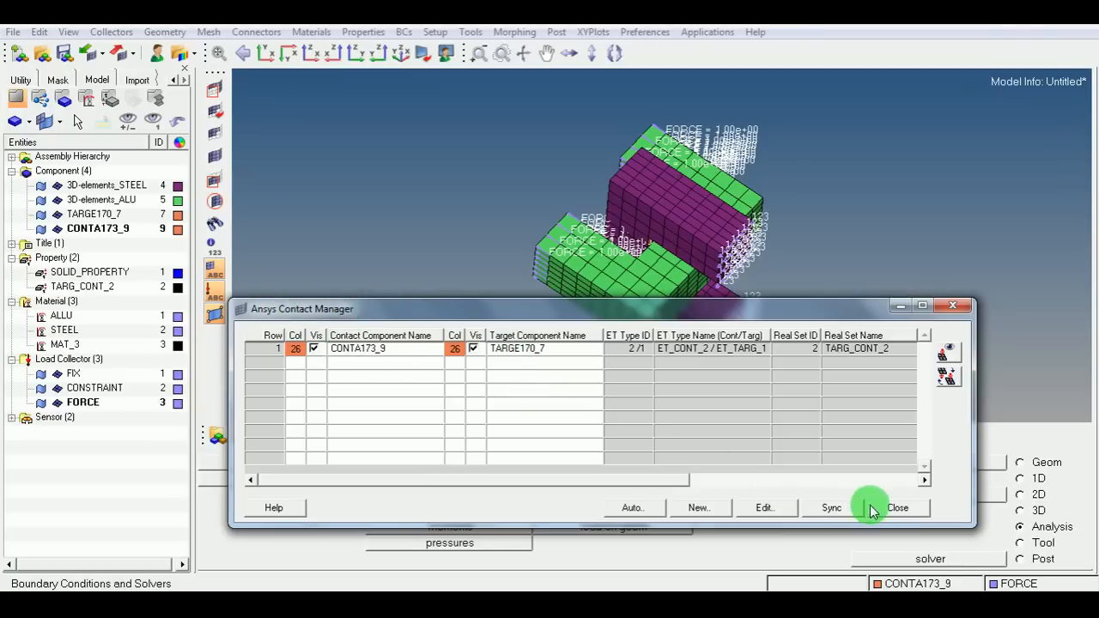
pyautogui.click(897, 507)
pyautogui.keyDown('ctrl'); pyautogui.moveTo(756, 418); pyautogui.dragTo(627, 290); pyautogui.keyUp('ctrl')
pyautogui.scroll(10, 650, 256)
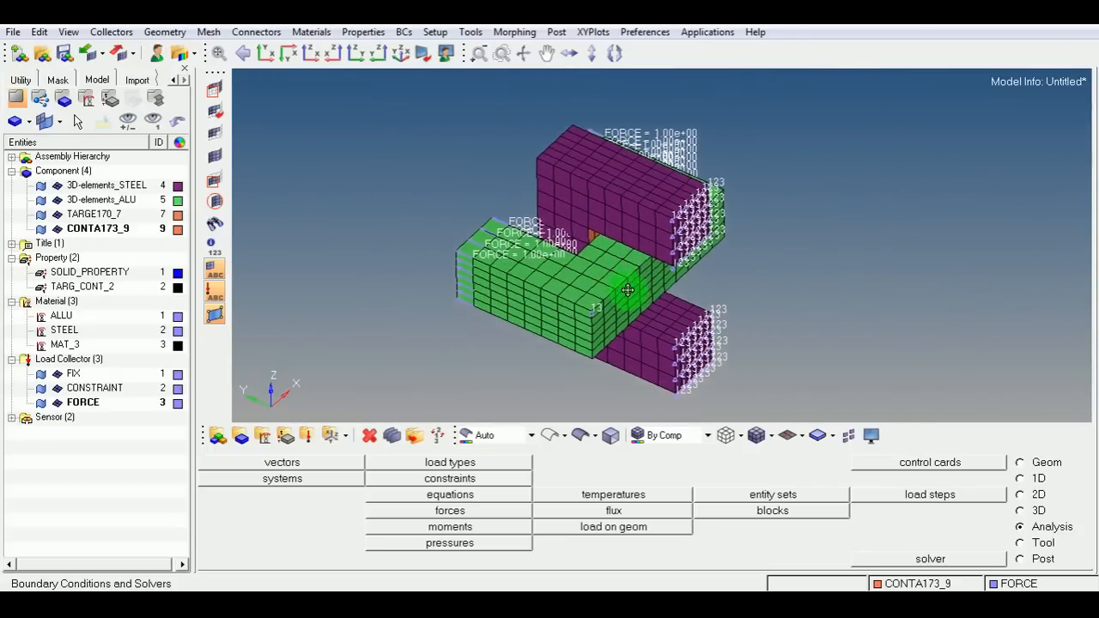
pyautogui.click(399, 55)
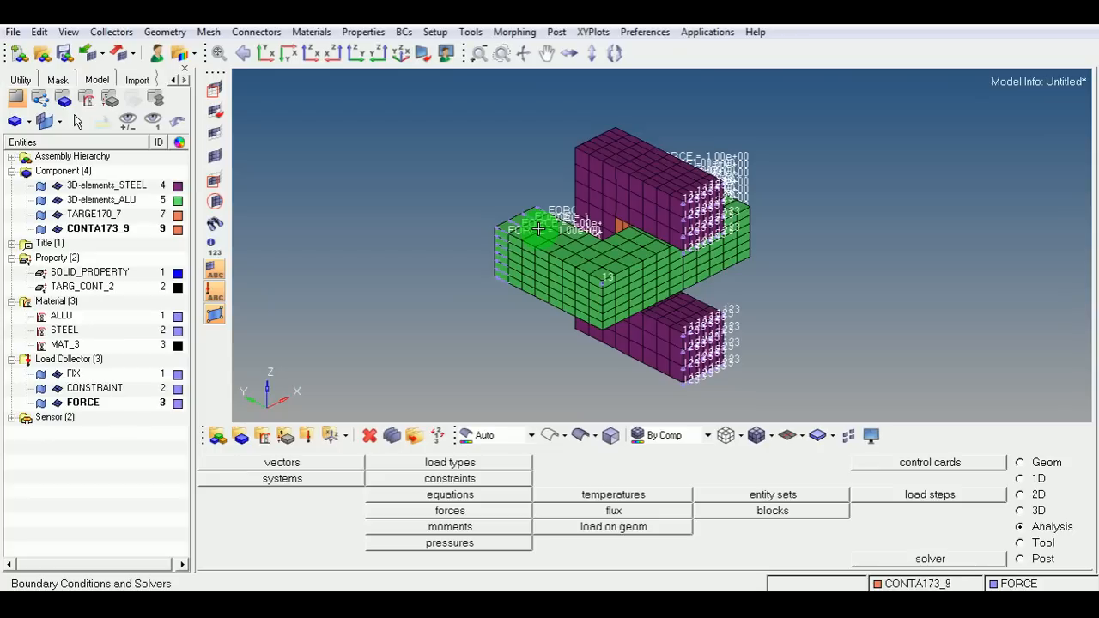
# In the Component Manager, assign element type reference 3 (SOLID185) to both the steel and aluminium 3D element components.
pyautogui.click(22, 81)
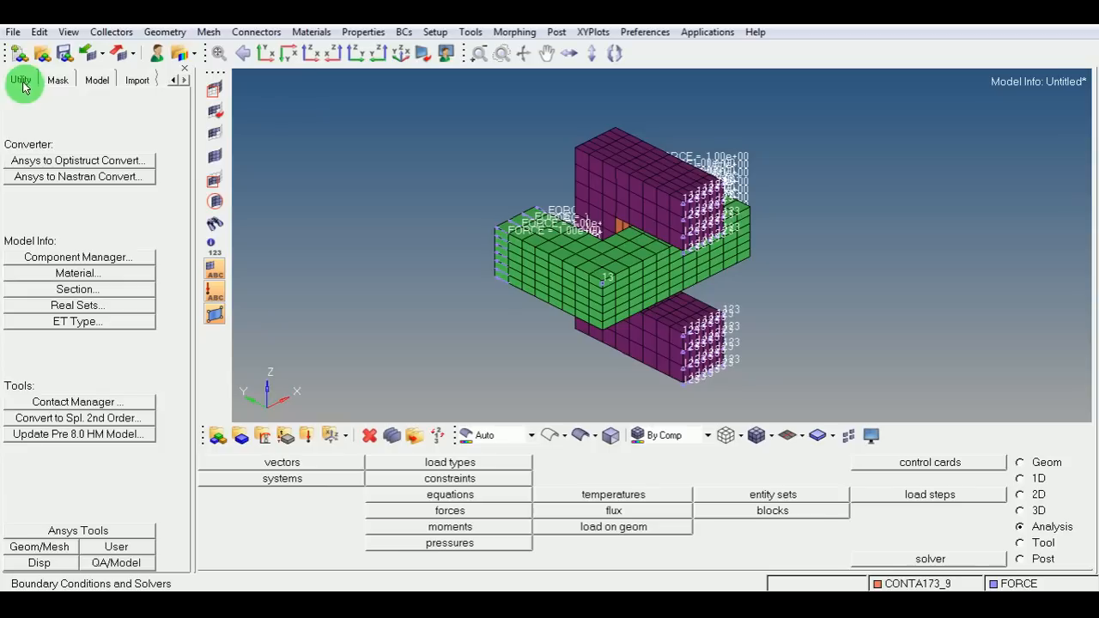
pyautogui.click(71, 258)
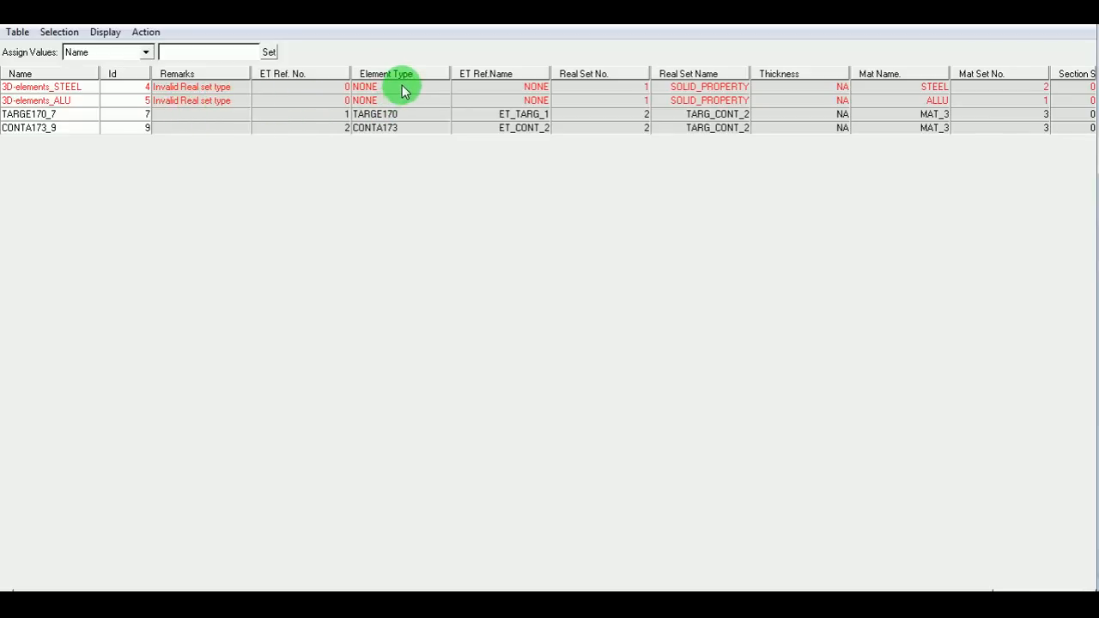
pyautogui.moveTo(404, 92); pyautogui.dragTo(403, 106)
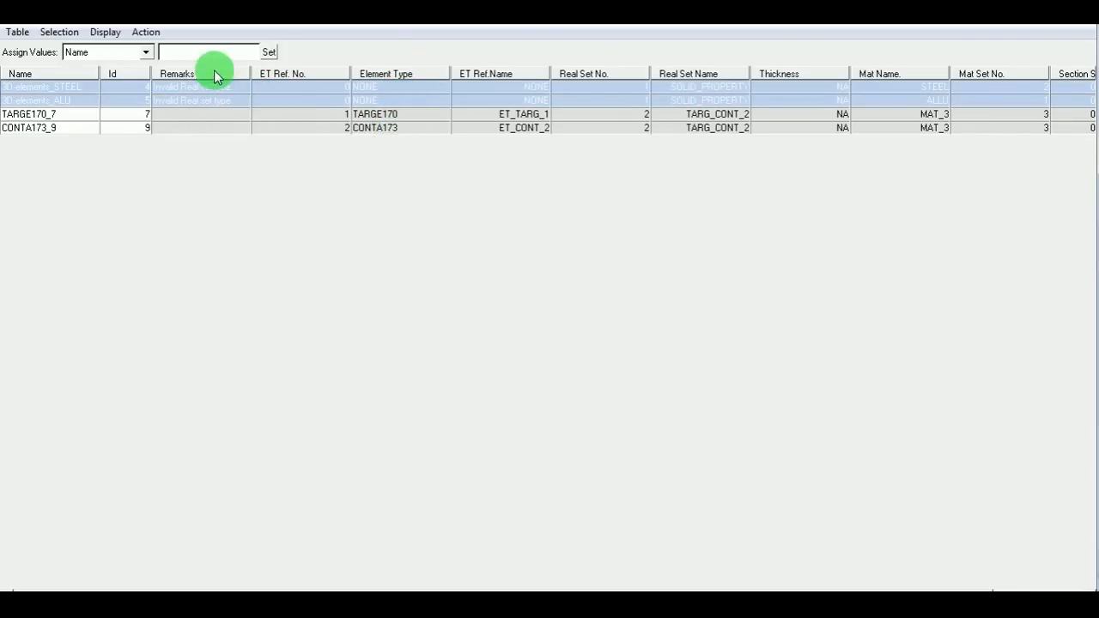
pyautogui.click(146, 52)
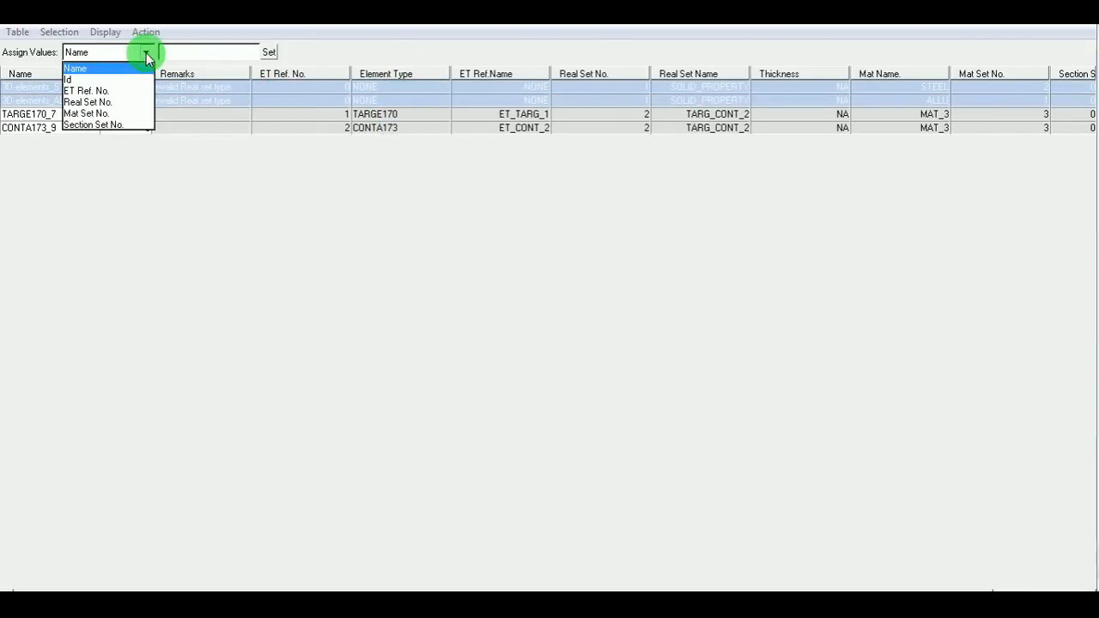
pyautogui.click(91, 91)
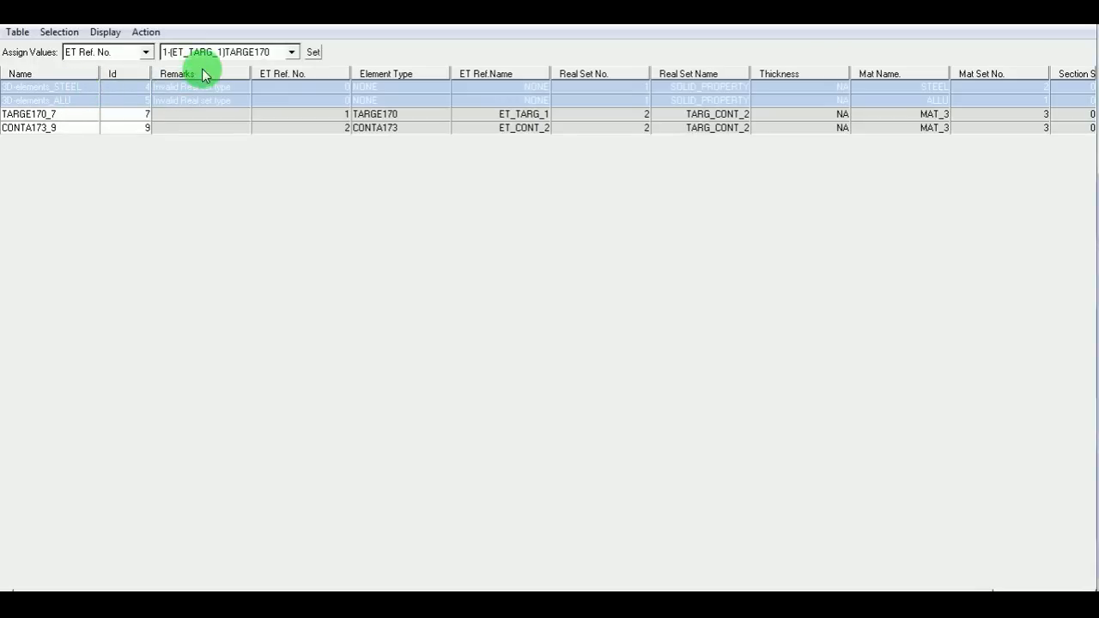
pyautogui.click(292, 52)
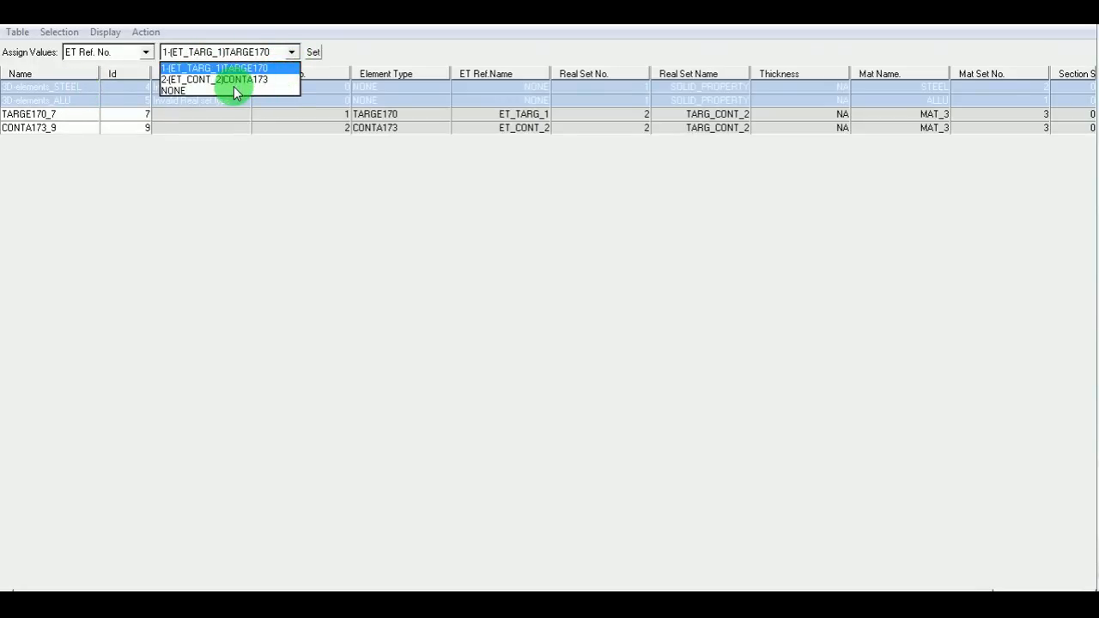
pyautogui.click(285, 197)
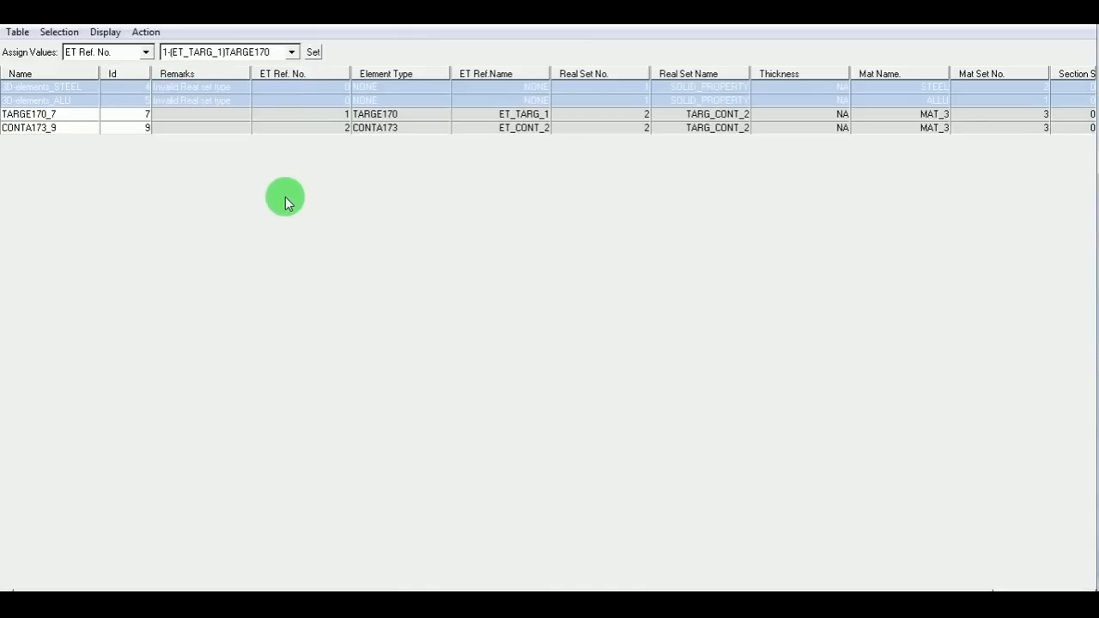
pyautogui.click(291, 53)
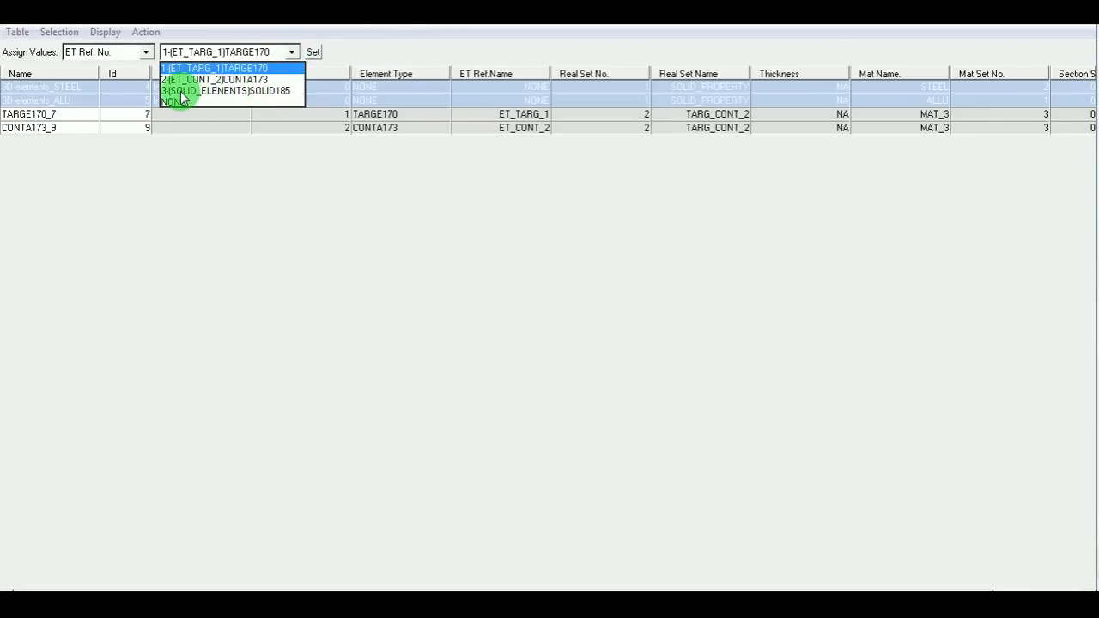
pyautogui.click(232, 90)
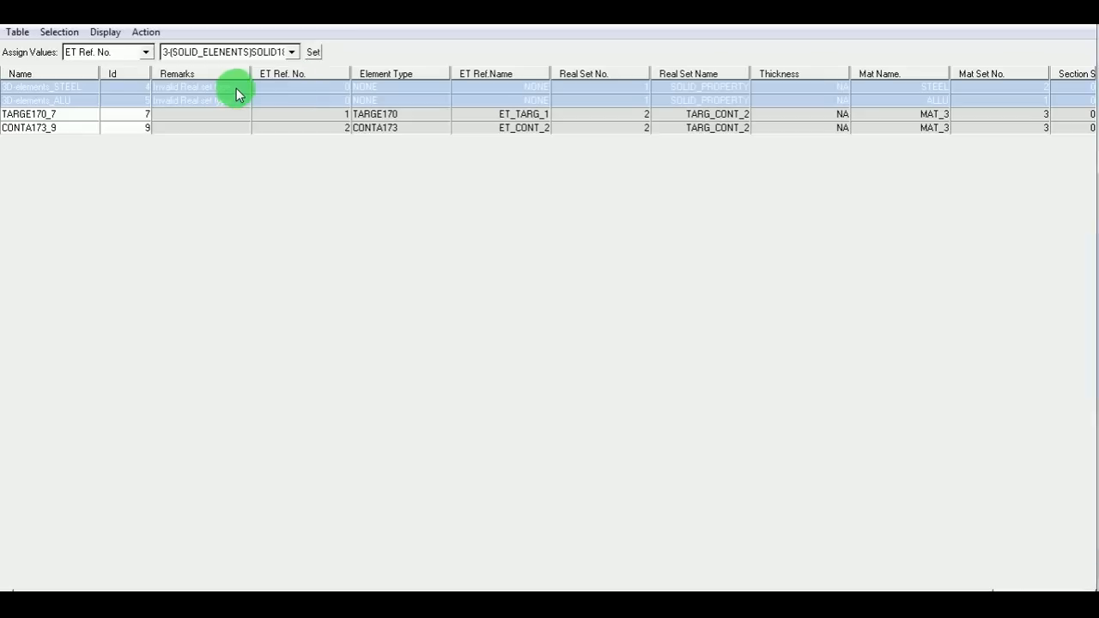
pyautogui.click(313, 53)
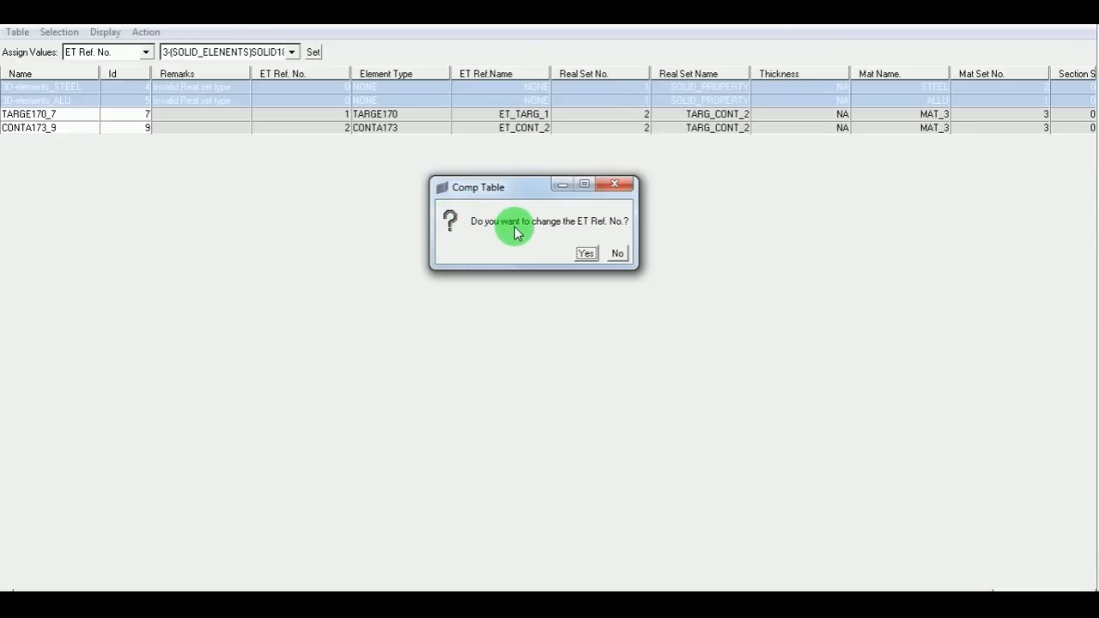
pyautogui.click(587, 254)
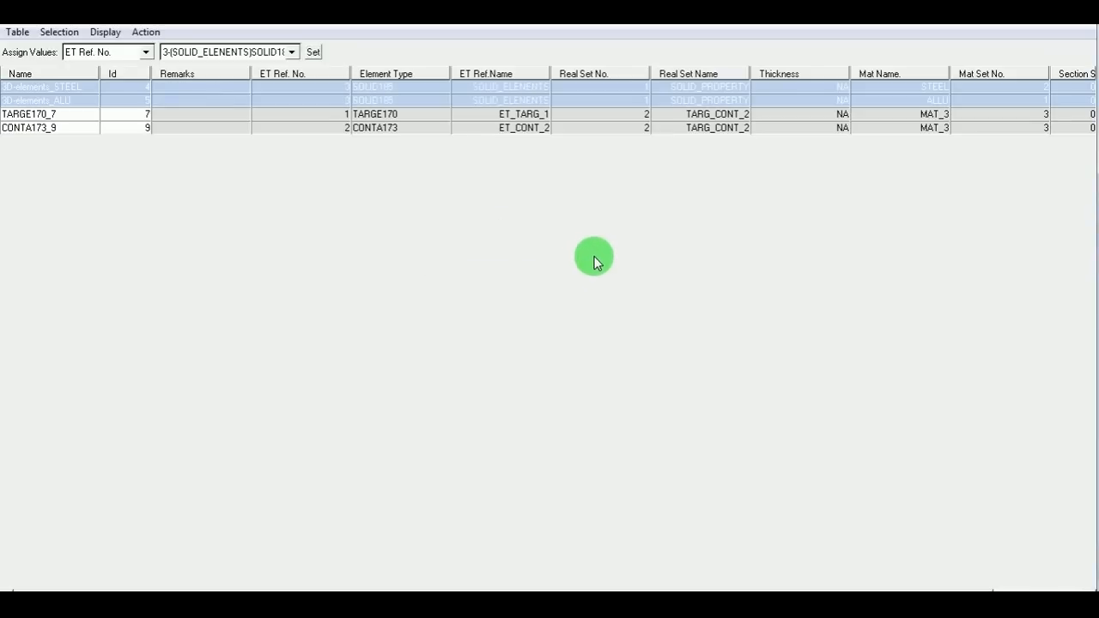
# Close the component table window to return to the model.
pyautogui.moveTo(600, 570)
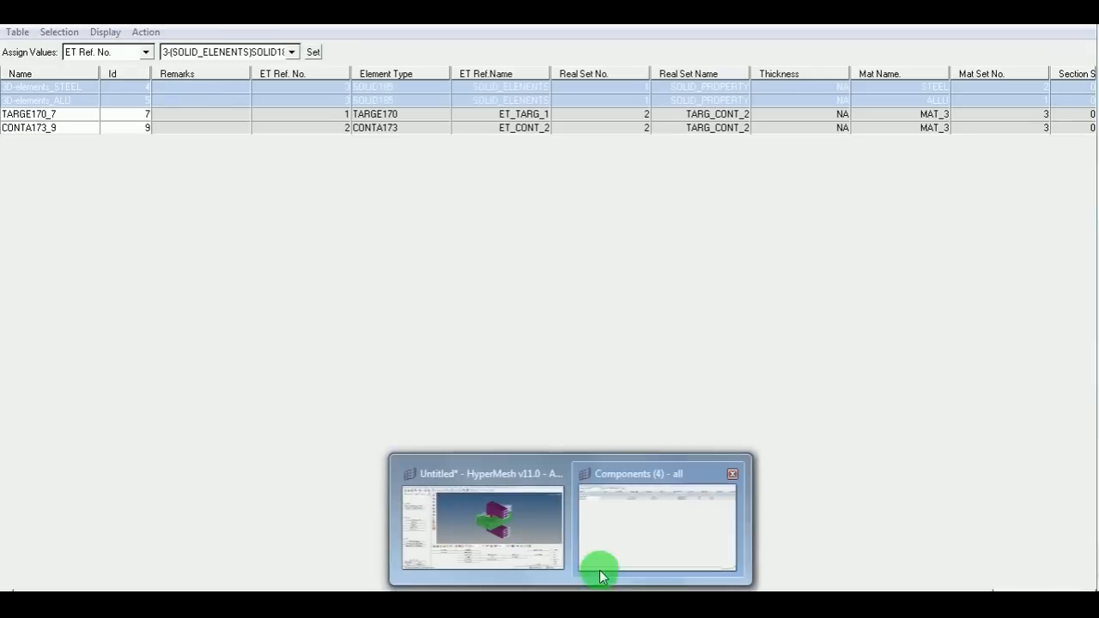
pyautogui.rightClick(629, 530)
pyautogui.click(645, 516)
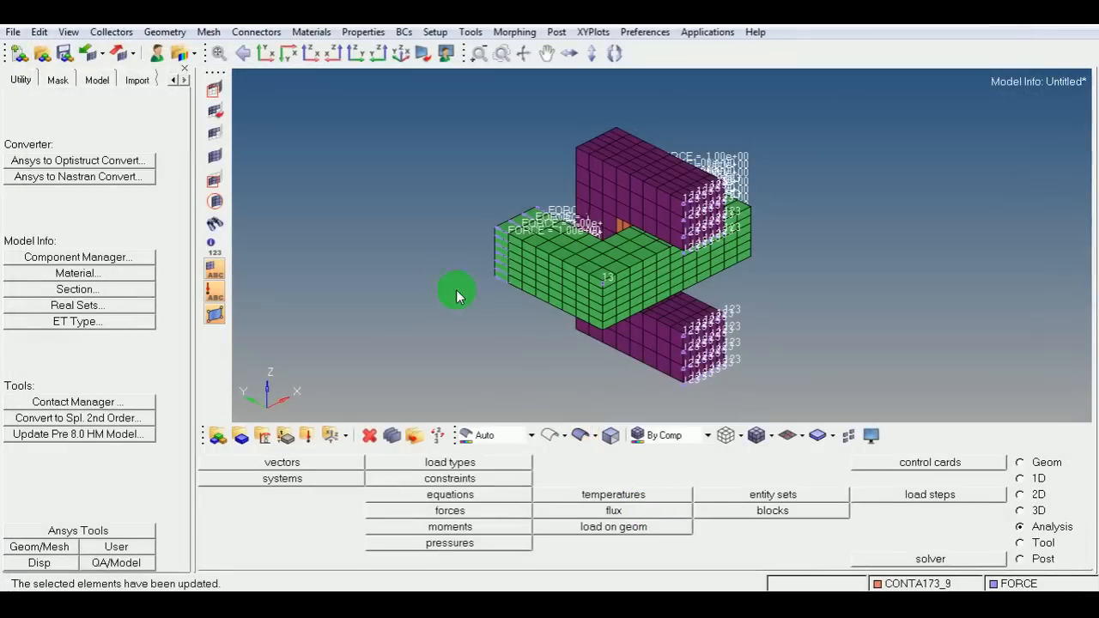
# Start exporting the model as a solver deck.
pyautogui.keyDown('ctrl'); pyautogui.moveTo(507, 254); pyautogui.dragTo(475, 260, button='right'); pyautogui.keyUp('ctrl')
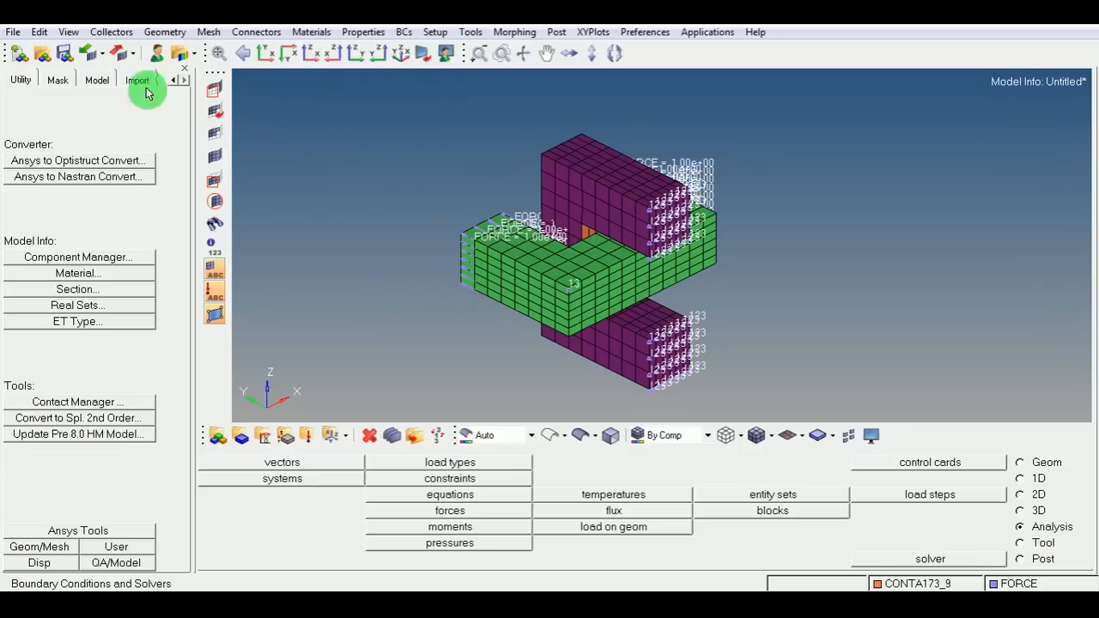
pyautogui.click(13, 33)
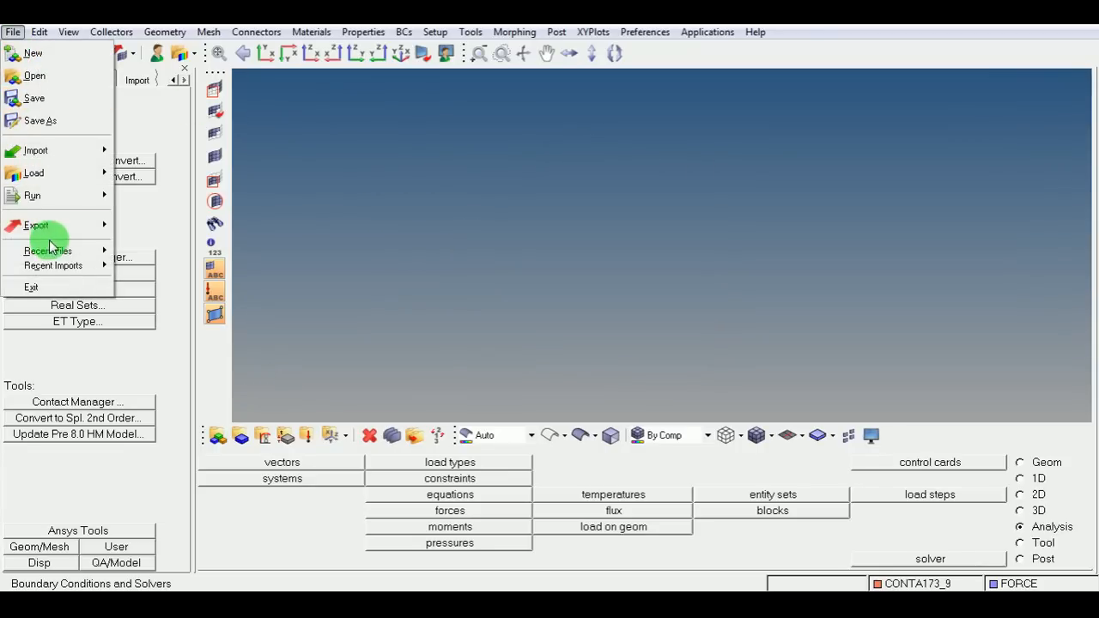
pyautogui.click(78, 225)
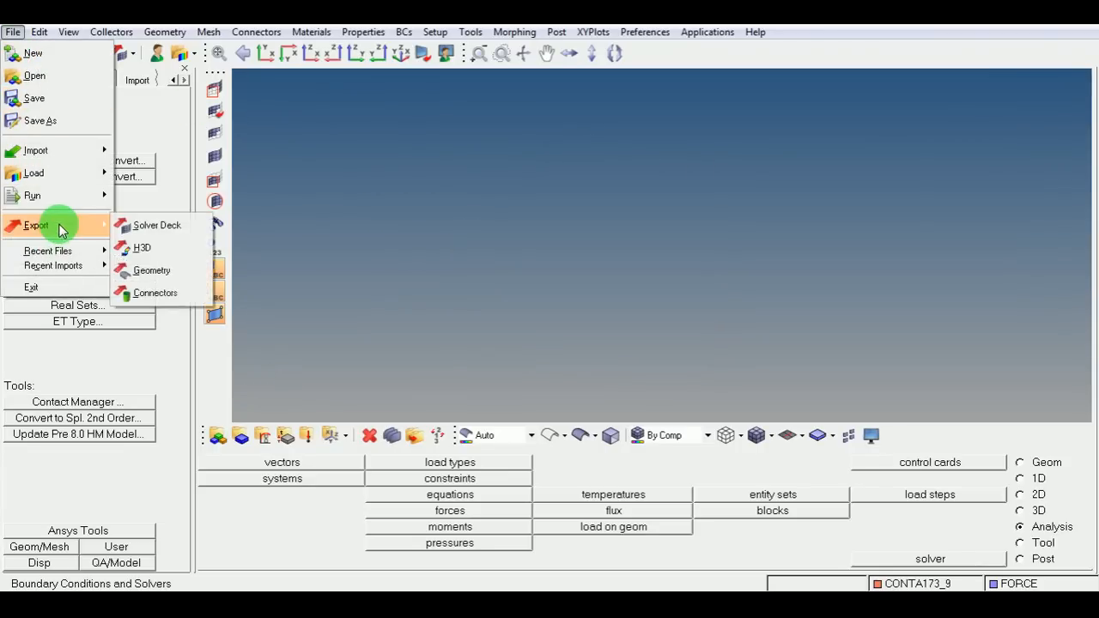
pyautogui.click(184, 230)
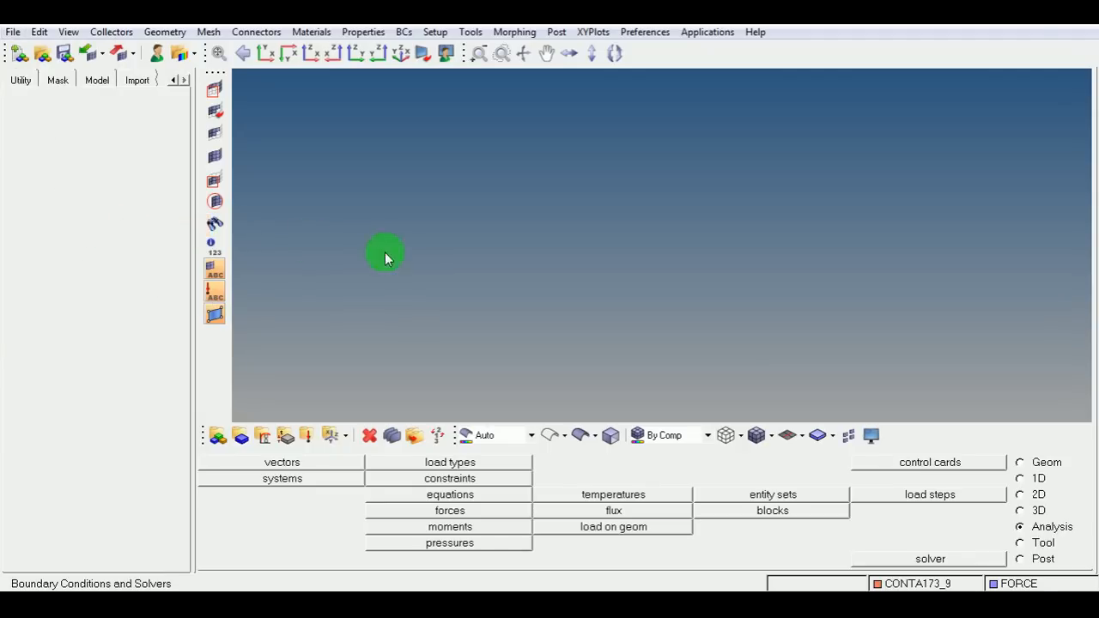
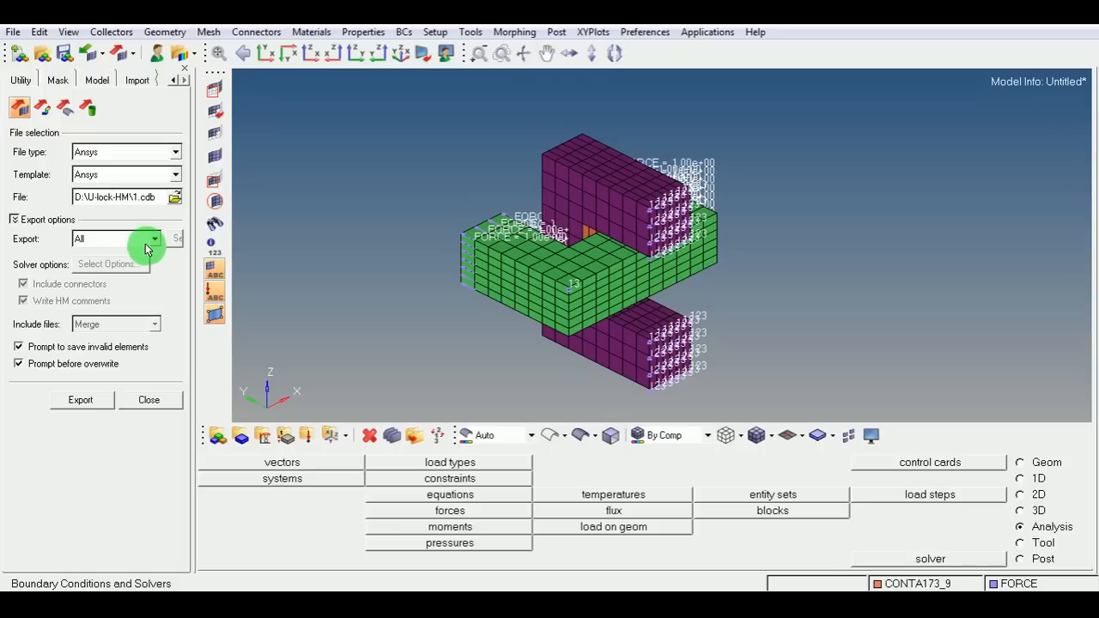
# Export the ANSYS deck to D:\U-lock-HM\1.cdb and switch to the ANSYS Structural Utility Menu window.
pyautogui.click(98, 400)
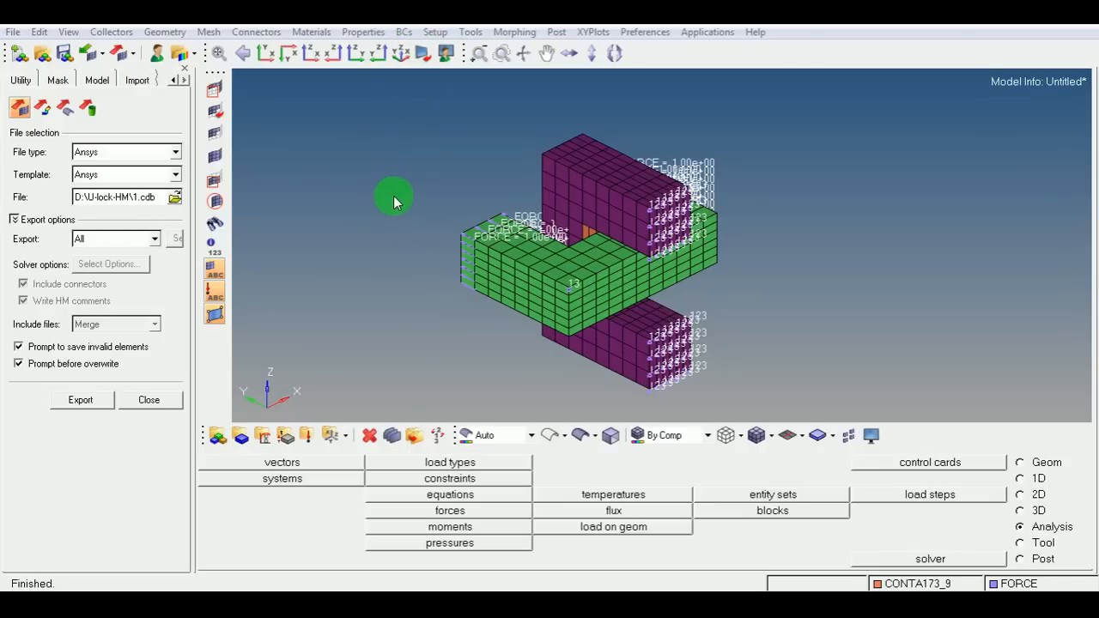
pyautogui.moveTo(661, 588)
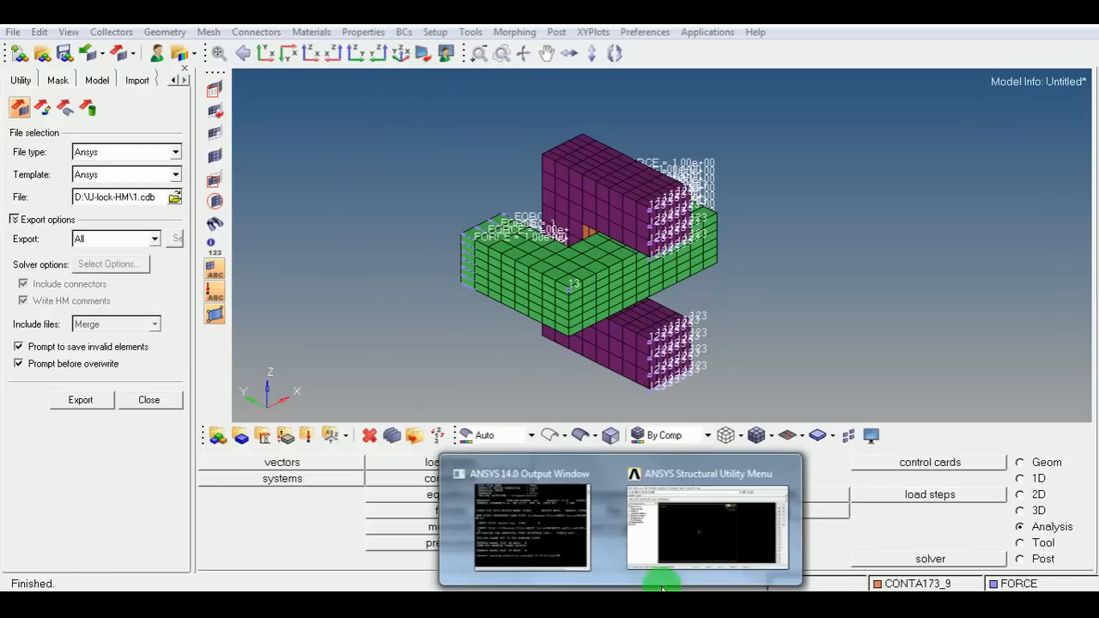
pyautogui.click(709, 536)
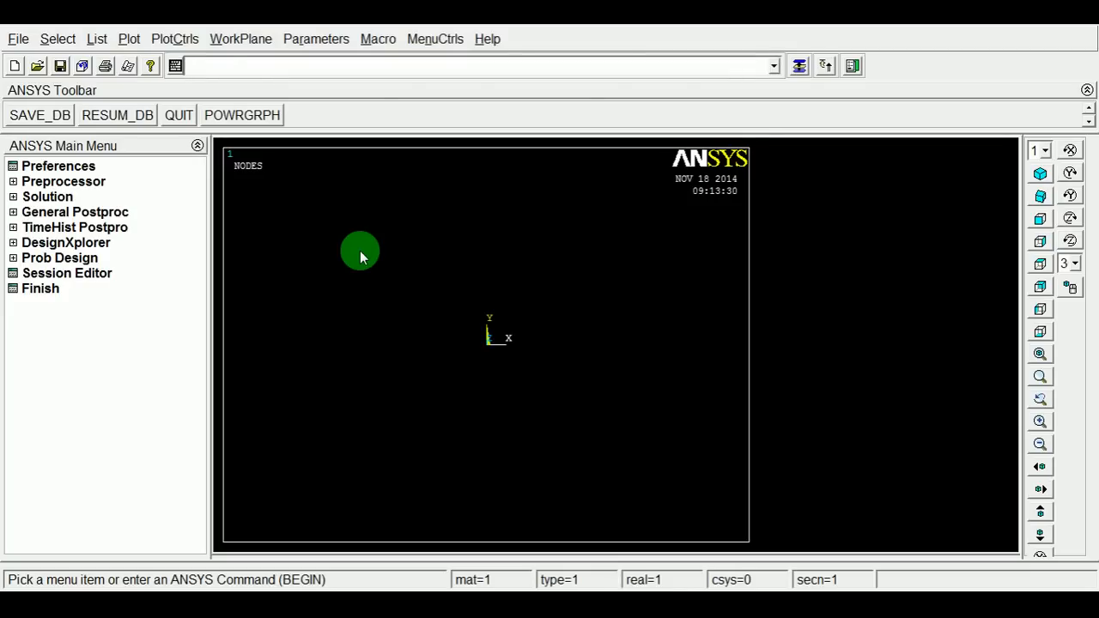
# Change the ANSYS jobname to U-lock.
pyautogui.click(17, 39)
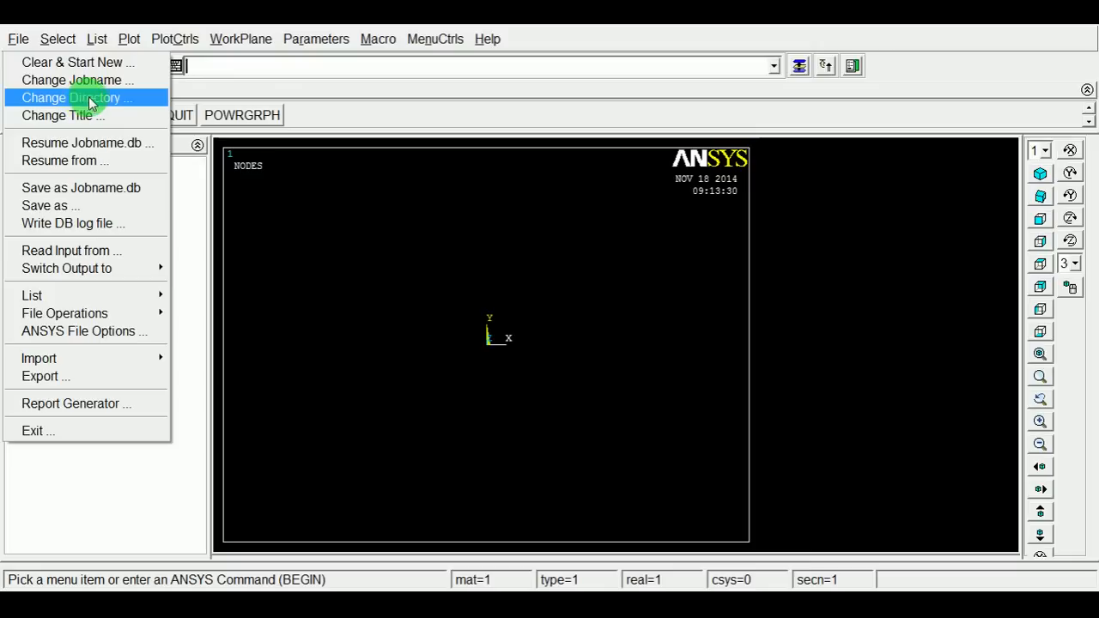
pyautogui.click(329, 176)
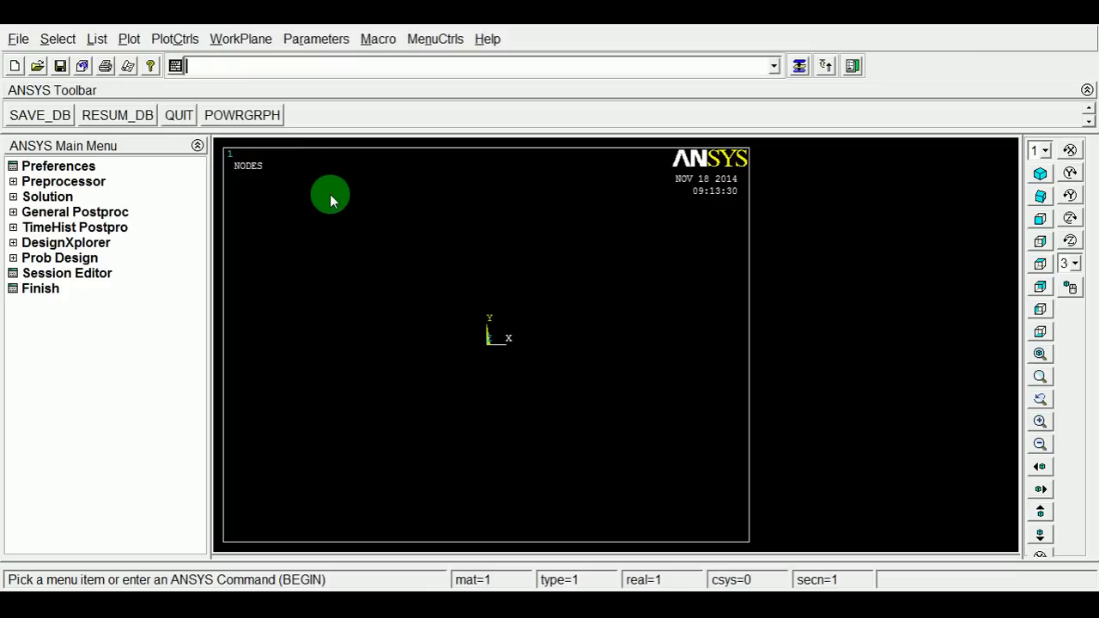
pyautogui.click(18, 38)
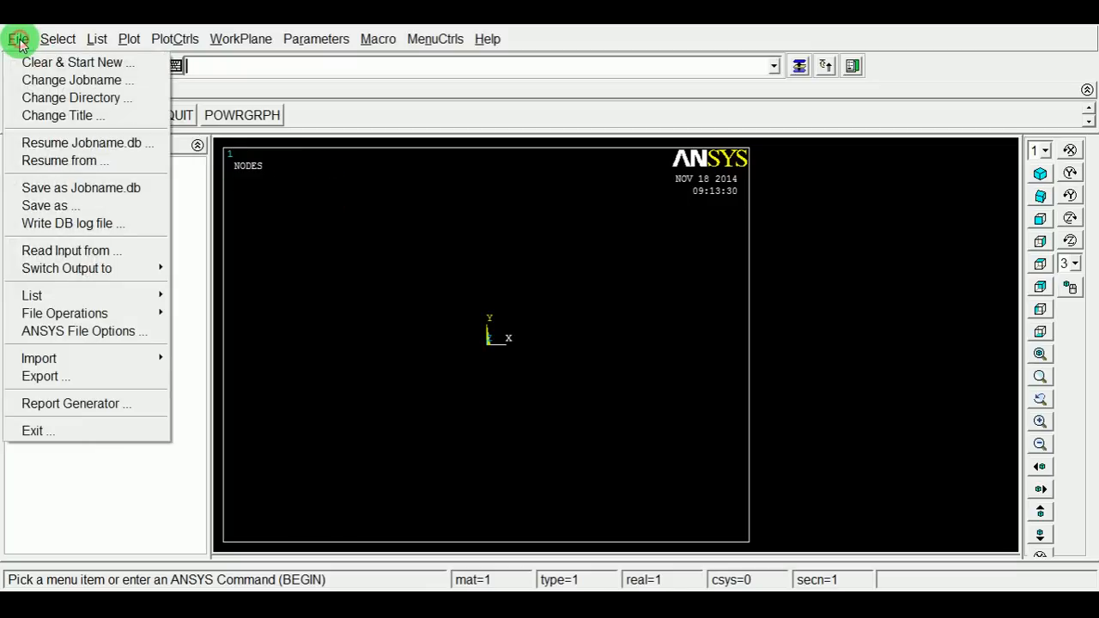
pyautogui.click(38, 80)
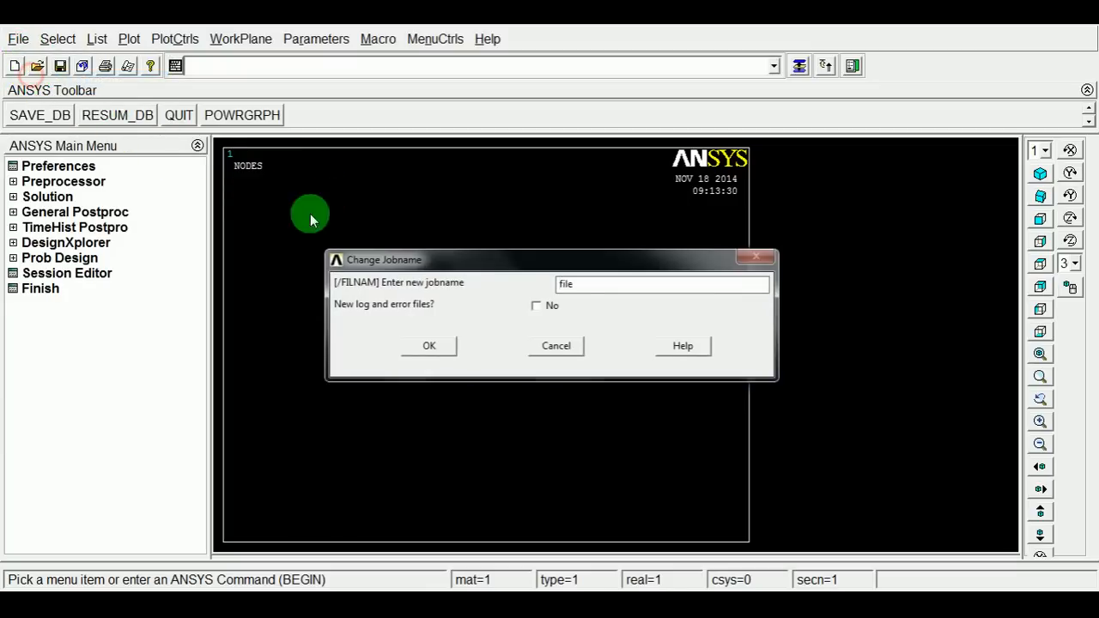
pyautogui.doubleClick(572, 285)
pyautogui.write('U-lock')
pyautogui.click(433, 348)
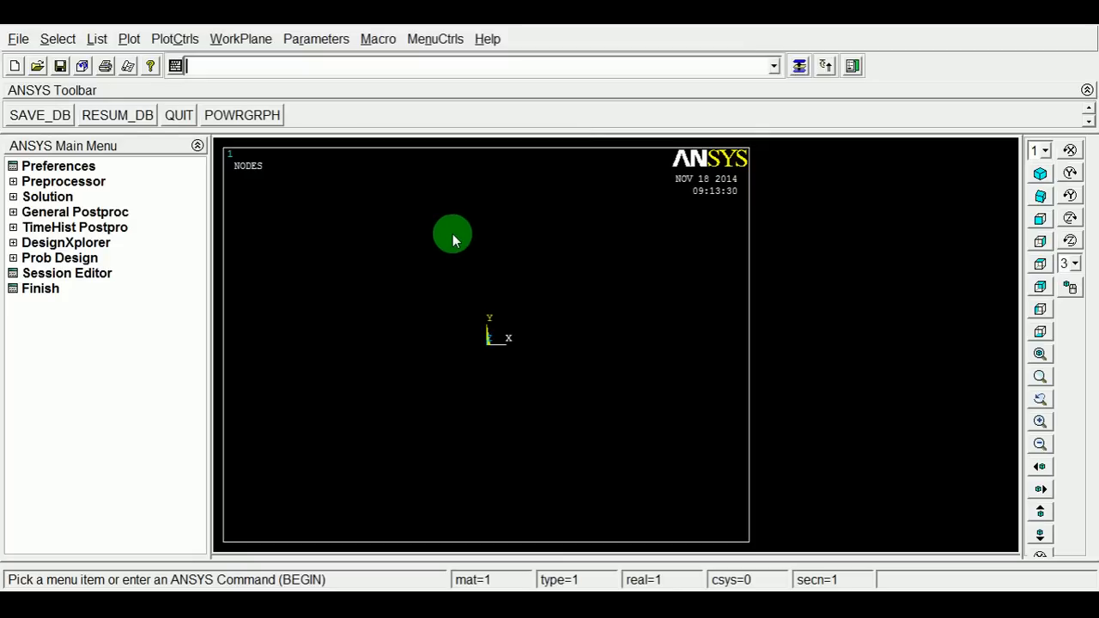
# Read the input file 1.cdb from the U-lock-HM directory.
pyautogui.click(5, 41)
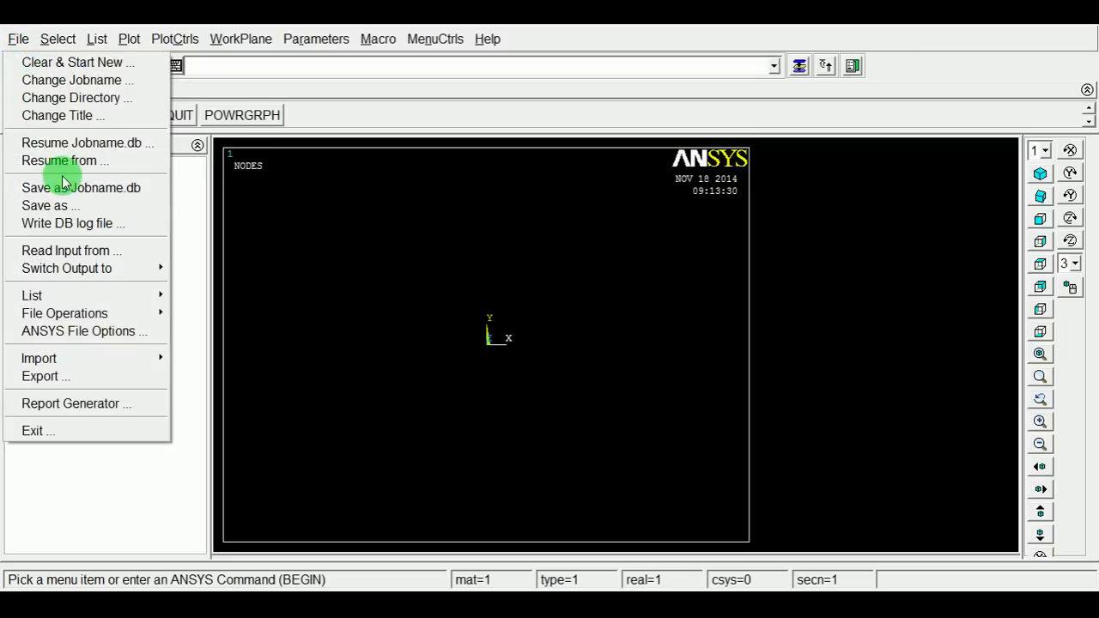
pyautogui.click(67, 250)
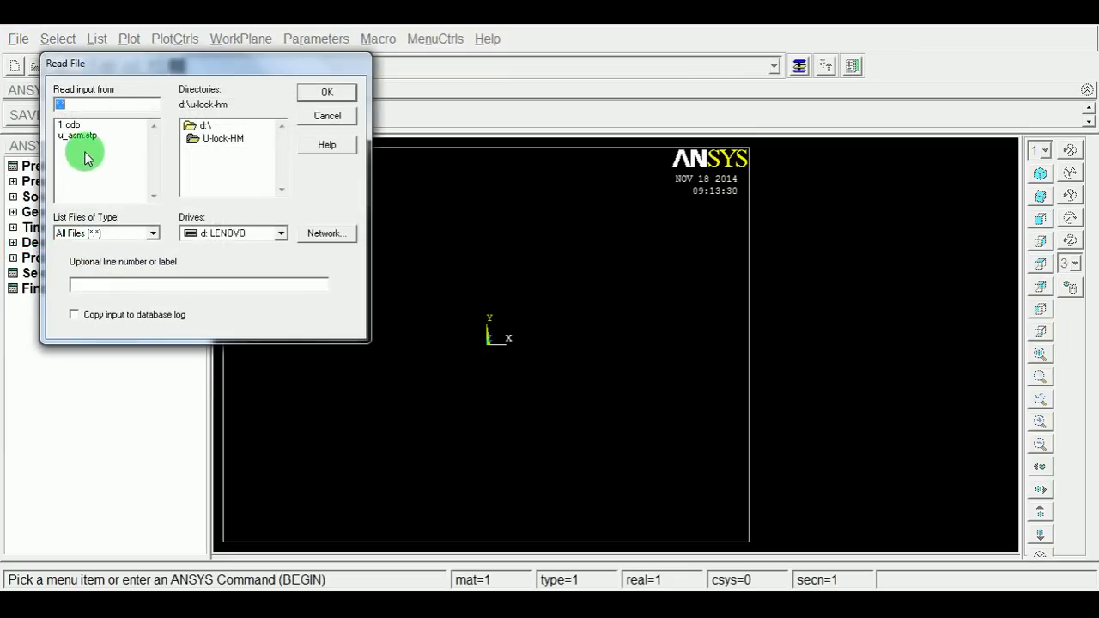
pyautogui.click(72, 127)
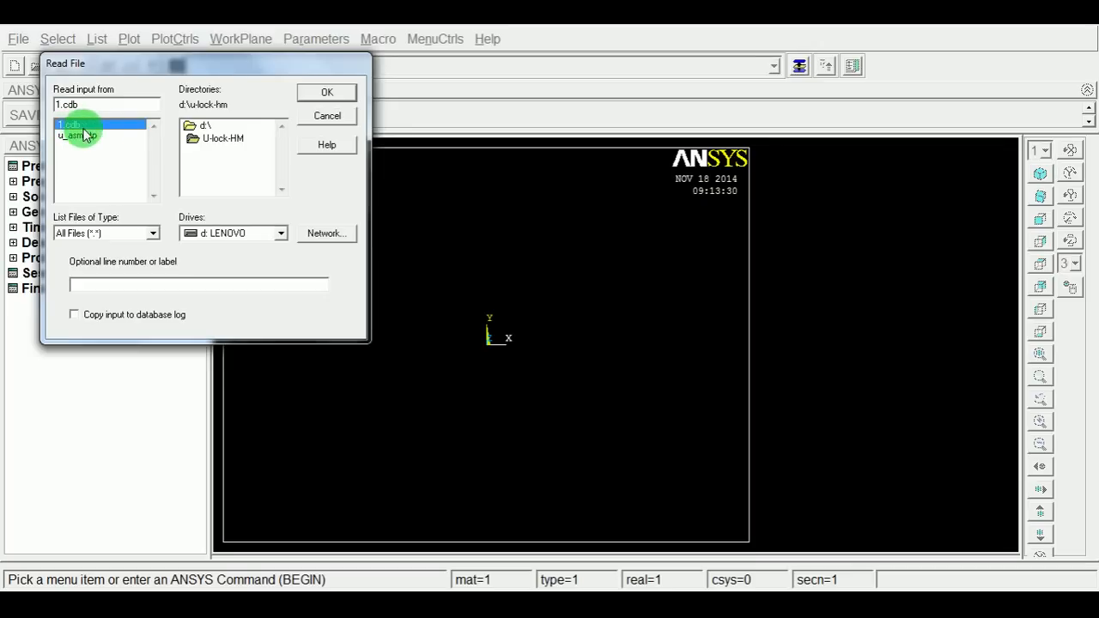
pyautogui.click(325, 93)
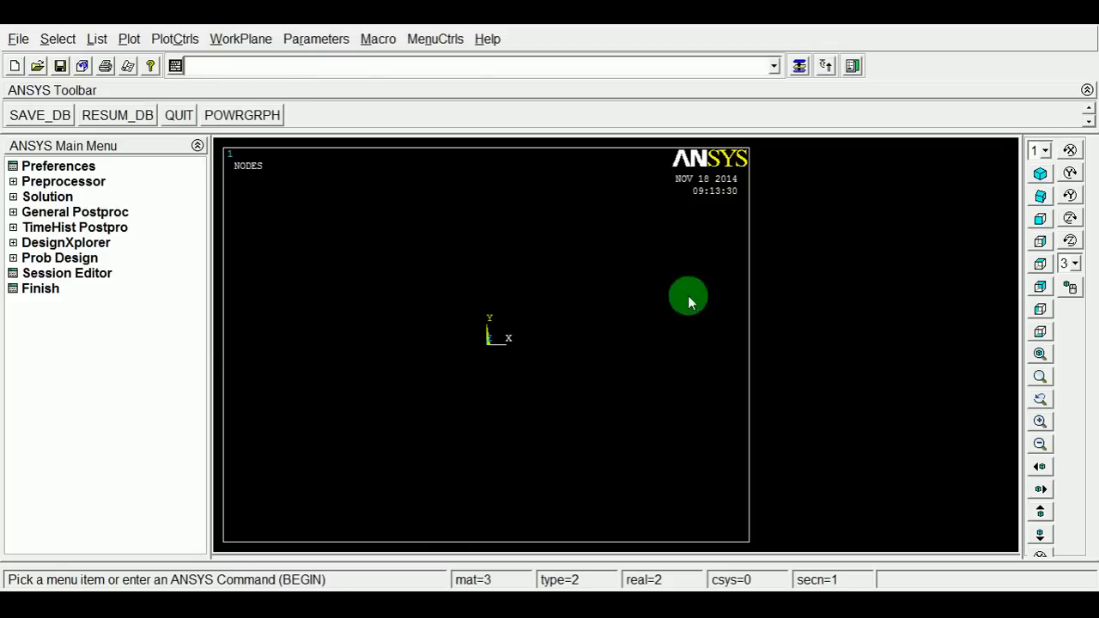
# Display the model as a multi-plot of elements and nodes in isometric view.
pyautogui.click(1039, 354)
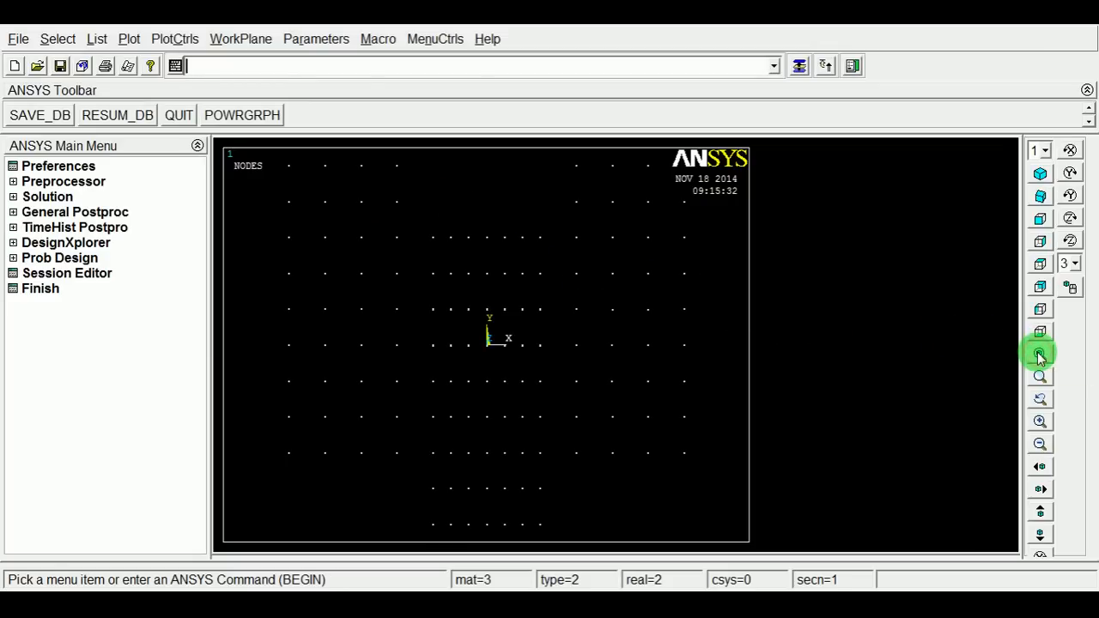
pyautogui.click(129, 39)
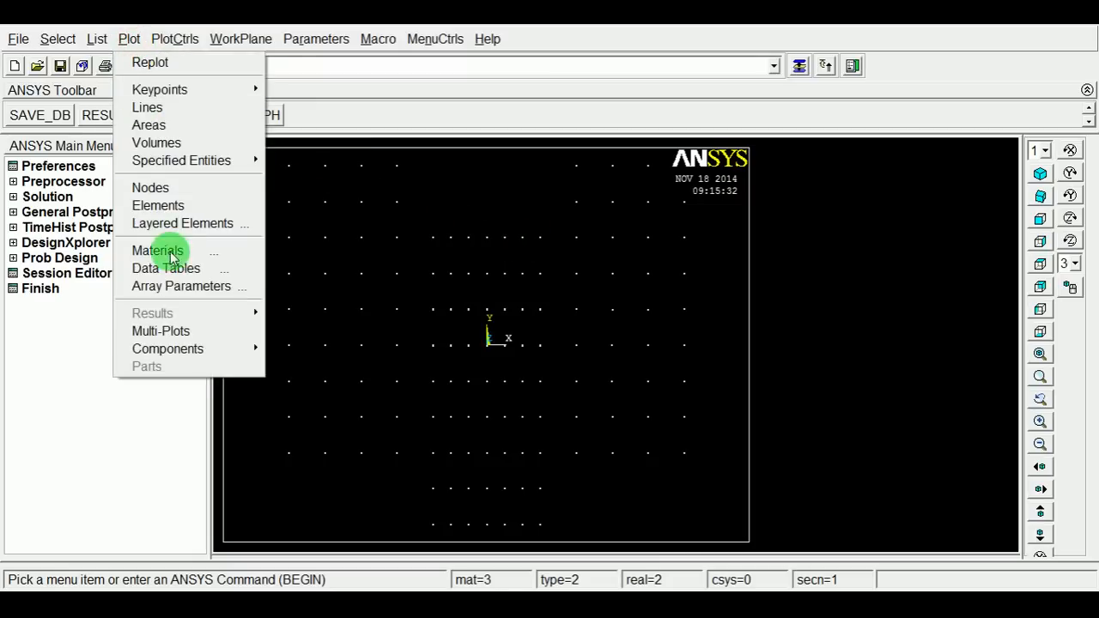
pyautogui.click(182, 330)
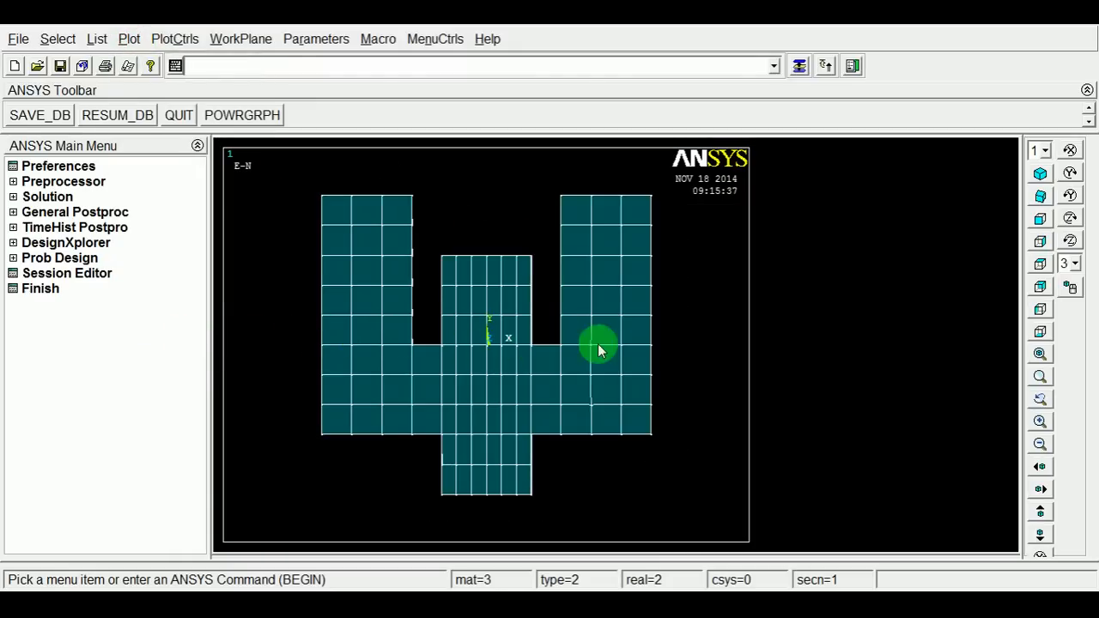
pyautogui.click(1044, 176)
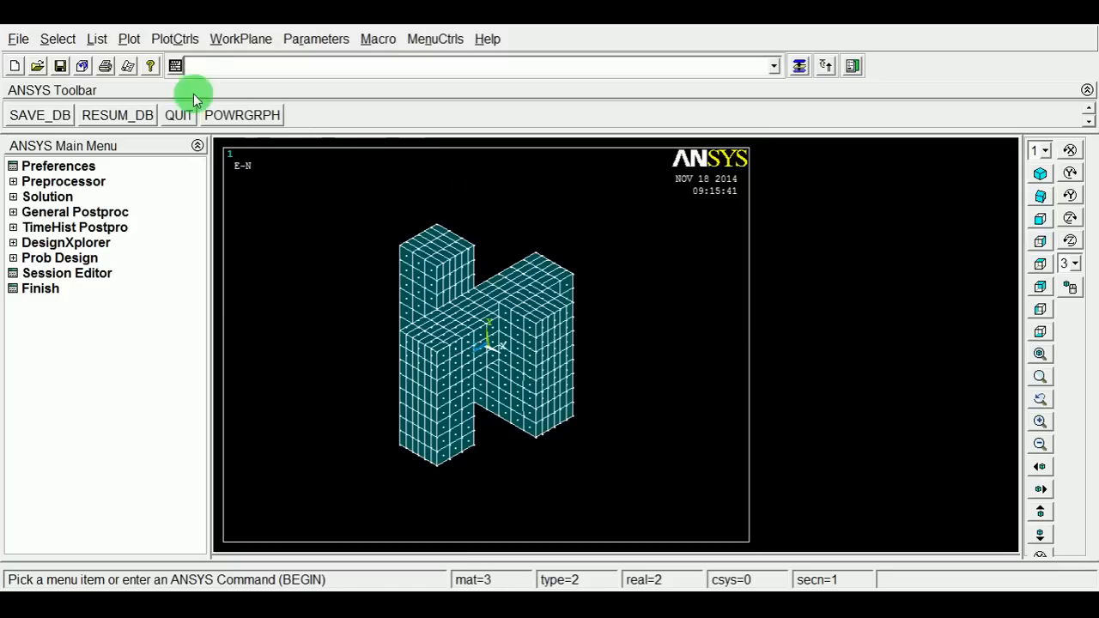
# Set the boundary condition symbols to show all applied BCs.
pyautogui.click(172, 40)
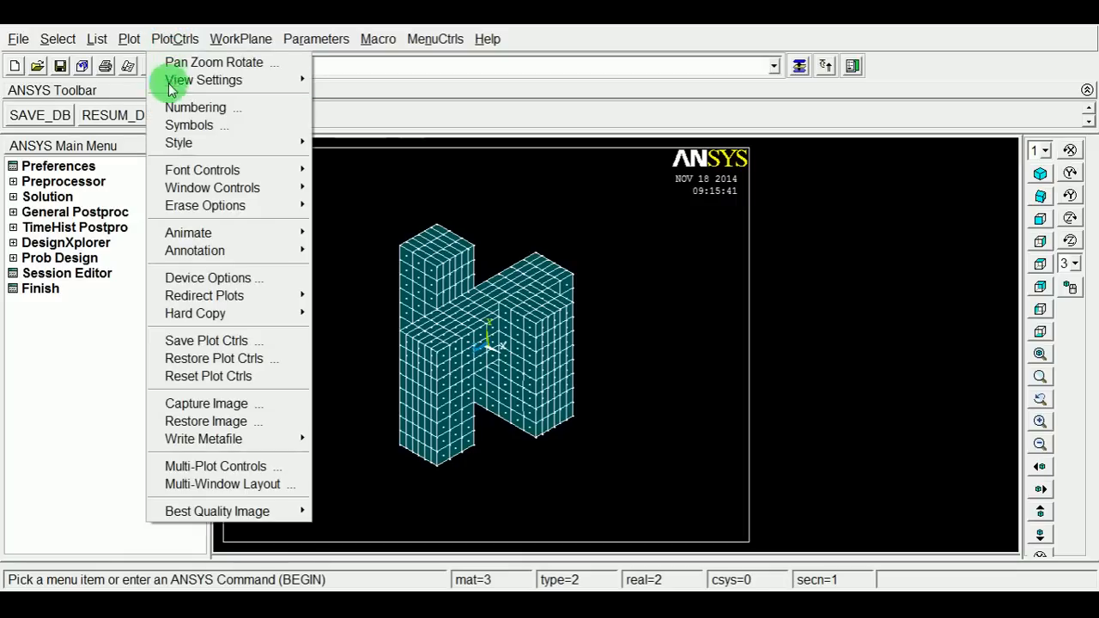
pyautogui.click(191, 126)
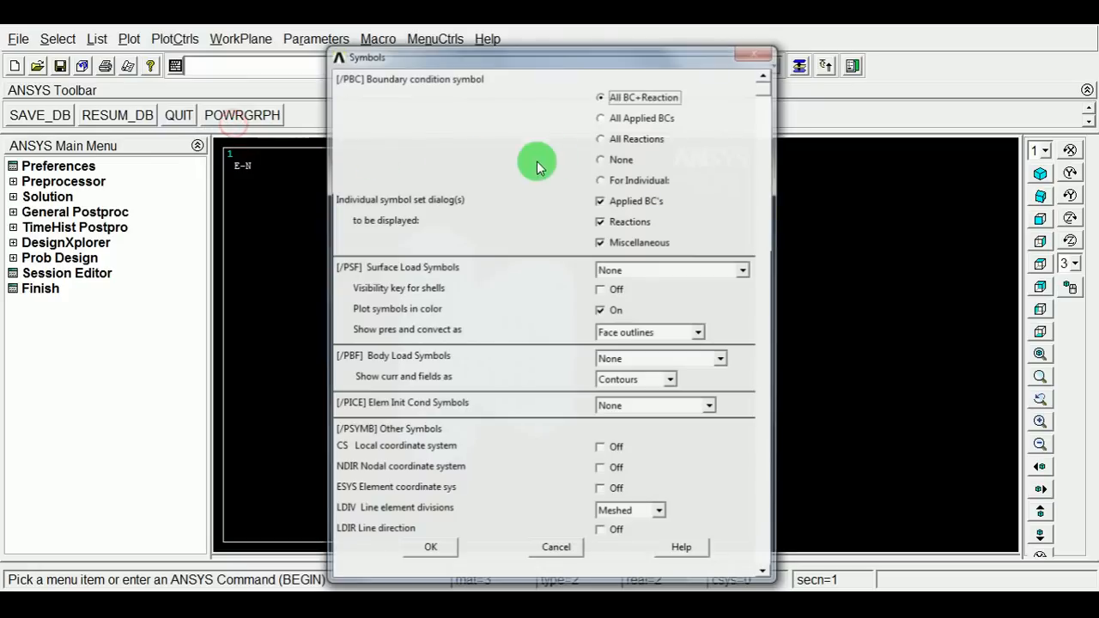
pyautogui.click(638, 123)
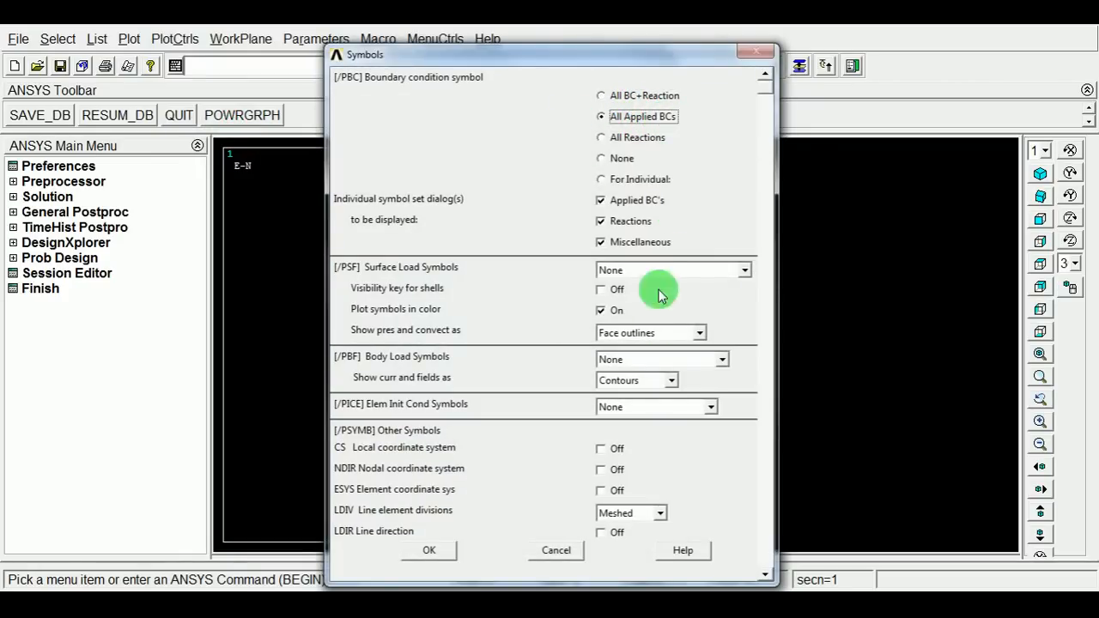
pyautogui.click(430, 550)
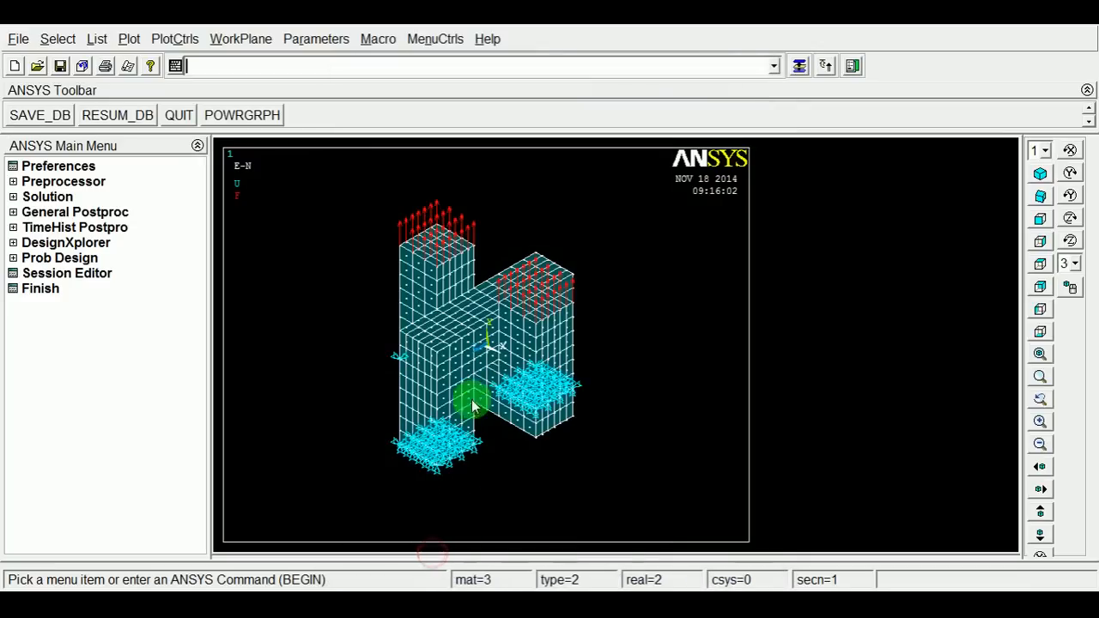
# Start a new static analysis in the Solution module.
pyautogui.keyDown('ctrl'); pyautogui.moveTo(455, 402); pyautogui.dragTo(493, 321, button='right'); pyautogui.keyUp('ctrl')
pyautogui.keyDown('ctrl'); pyautogui.moveTo(475, 383); pyautogui.dragTo(571, 452, button='right'); pyautogui.keyUp('ctrl')
pyautogui.moveTo(564, 507)
pyautogui.keyDown('ctrl'); pyautogui.mouseDown(button='right')
pyautogui.moveTo(490, 243)
pyautogui.moveTo(503, 355)
pyautogui.moveTo(650, 373)
pyautogui.moveTo(589, 215)
pyautogui.moveTo(483, 358)
pyautogui.moveTo(662, 419)
pyautogui.moveTo(584, 451)
pyautogui.moveTo(593, 443)
pyautogui.moveTo(451, 355)
pyautogui.moveTo(390, 335)
pyautogui.moveTo(485, 246)
pyautogui.moveTo(490, 311)
pyautogui.moveTo(632, 424)
pyautogui.moveTo(630, 415)
pyautogui.mouseUp(button='right'); pyautogui.keyUp('ctrl')
pyautogui.moveTo(453, 276)
pyautogui.keyDown('ctrl'); pyautogui.mouseDown(button='right')
pyautogui.moveTo(412, 289)
pyautogui.moveTo(603, 478)
pyautogui.moveTo(645, 458)
pyautogui.moveTo(381, 280)
pyautogui.moveTo(356, 293)
pyautogui.mouseUp(button='right'); pyautogui.keyUp('ctrl')
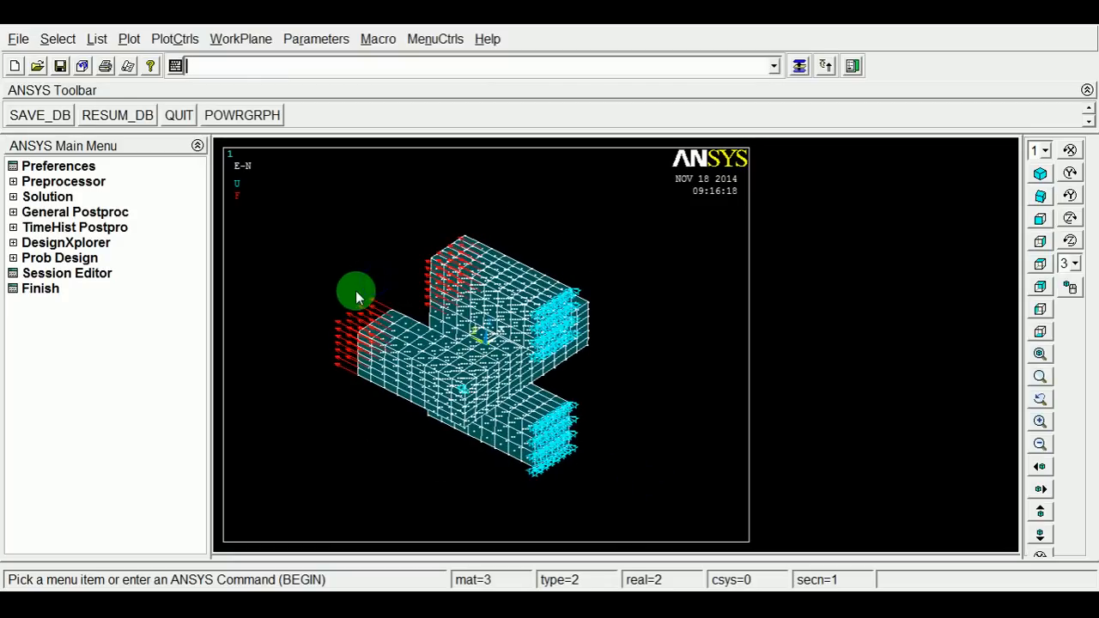
pyautogui.click(356, 240)
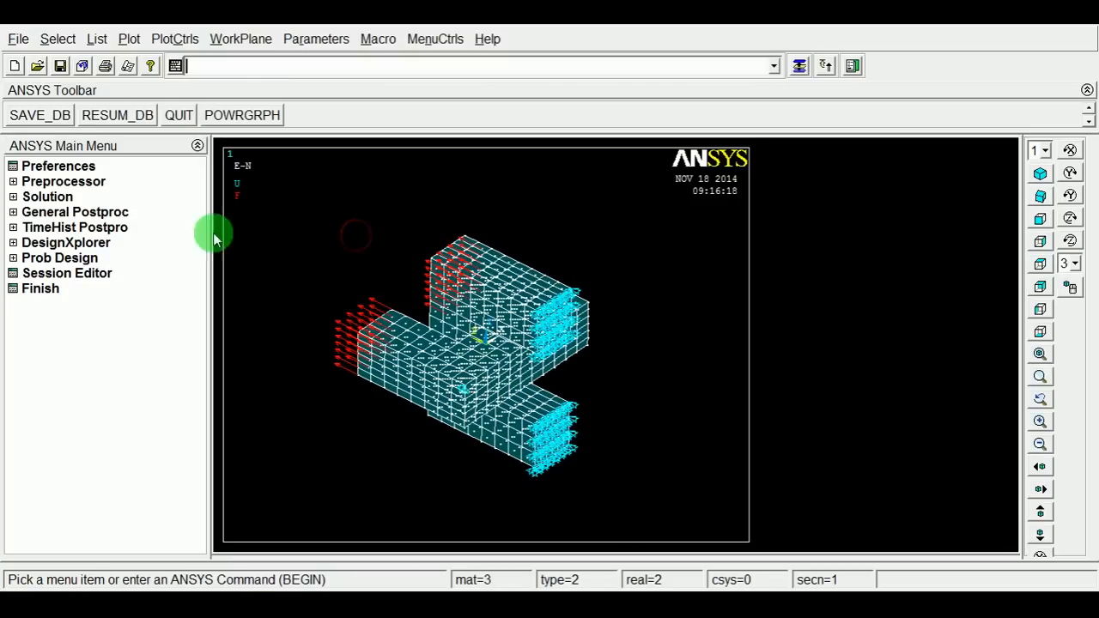
pyautogui.click(52, 198)
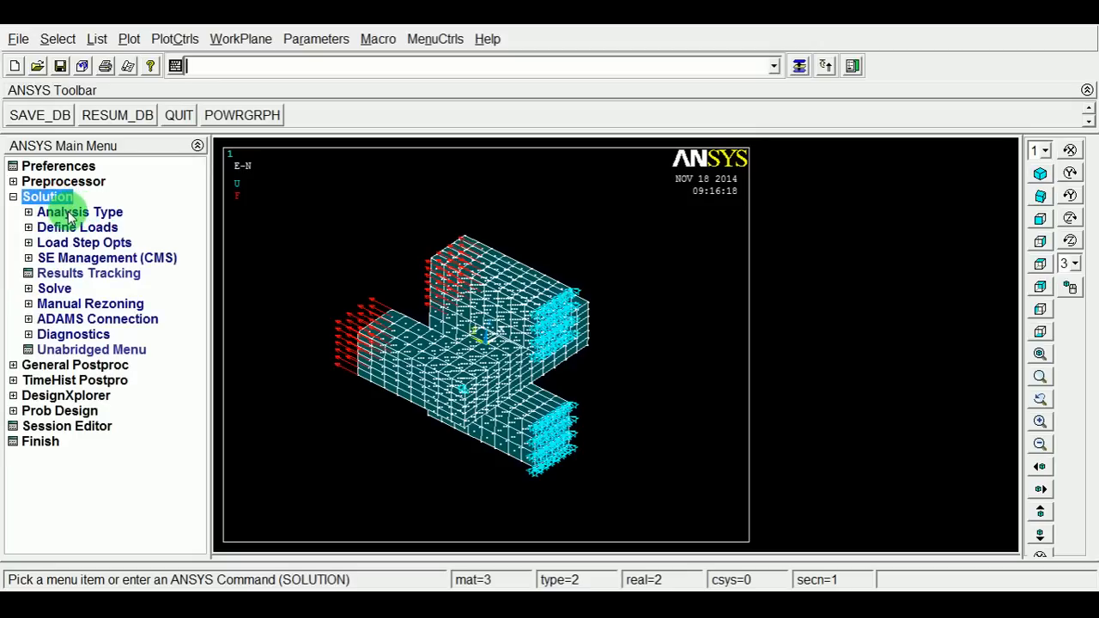
pyautogui.click(72, 214)
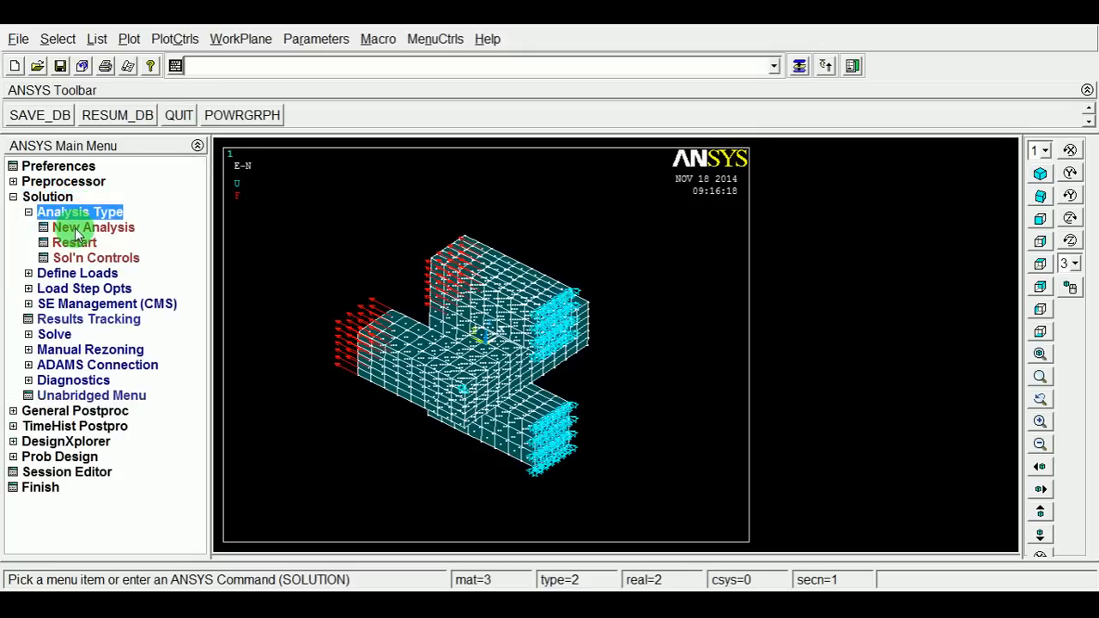
pyautogui.click(79, 231)
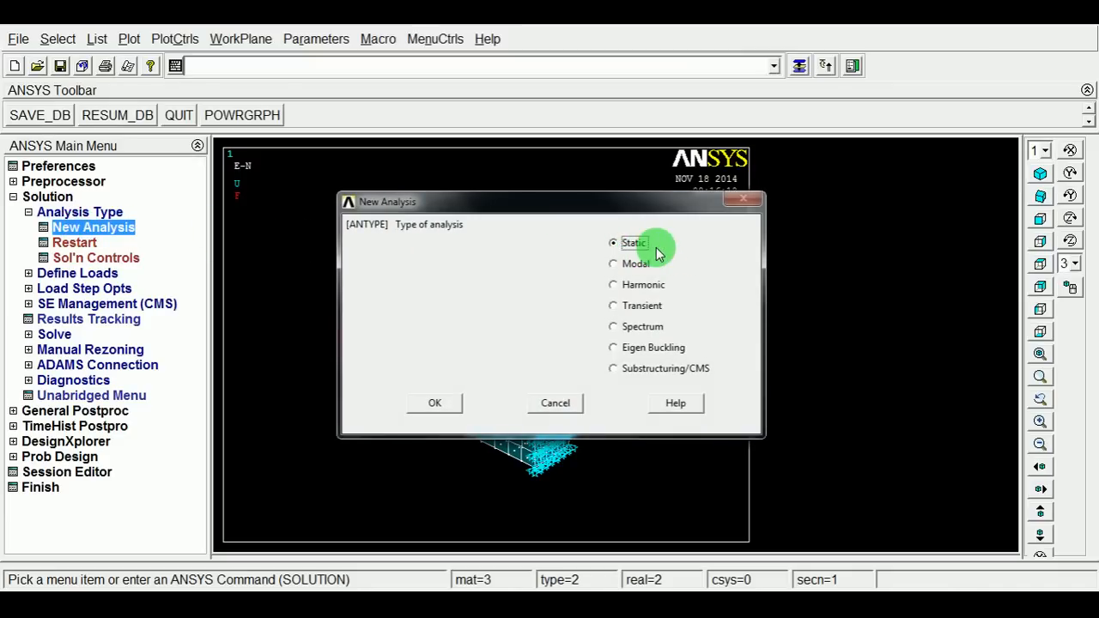
pyautogui.click(446, 403)
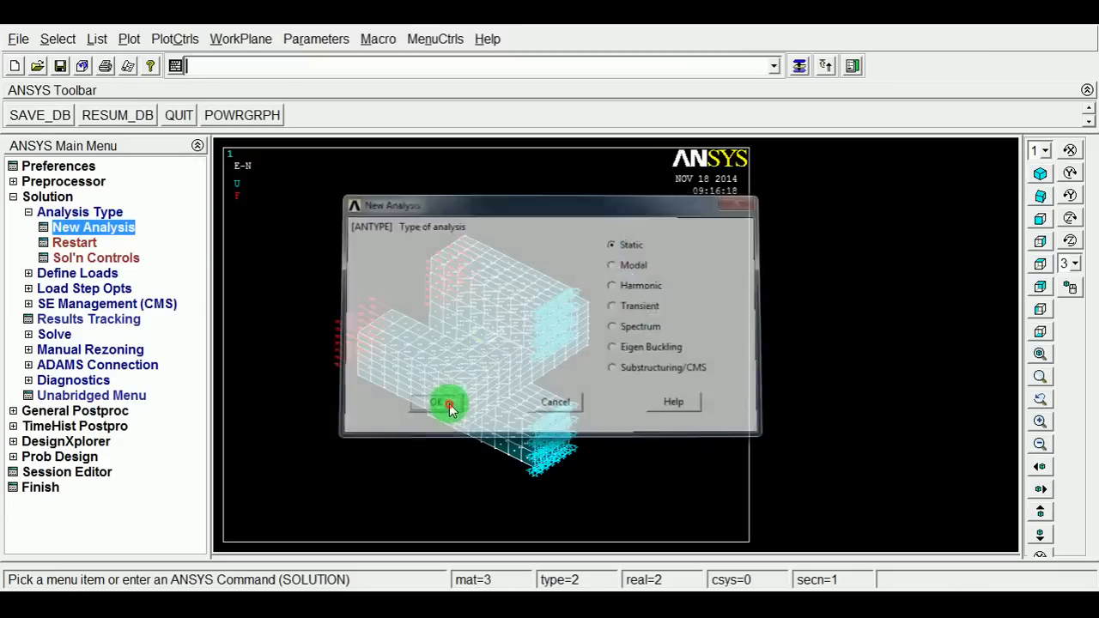
# Open the solution controls, set the time at end of loadstep to 1 and turn automatic time stepping on.
pyautogui.click(124, 267)
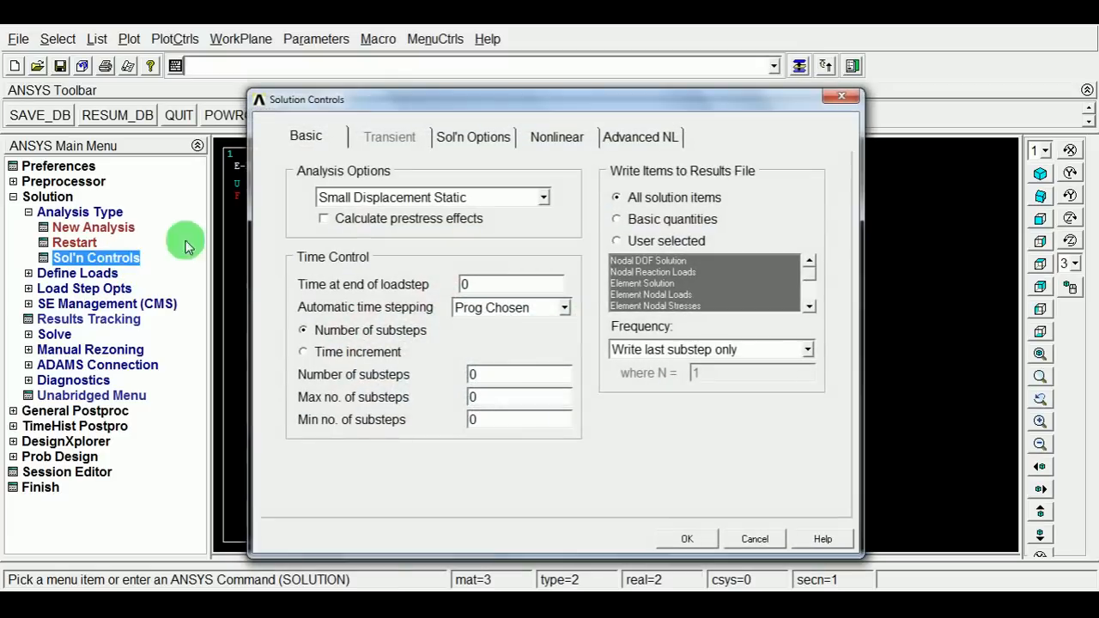
pyautogui.moveTo(434, 101); pyautogui.dragTo(799, 81)
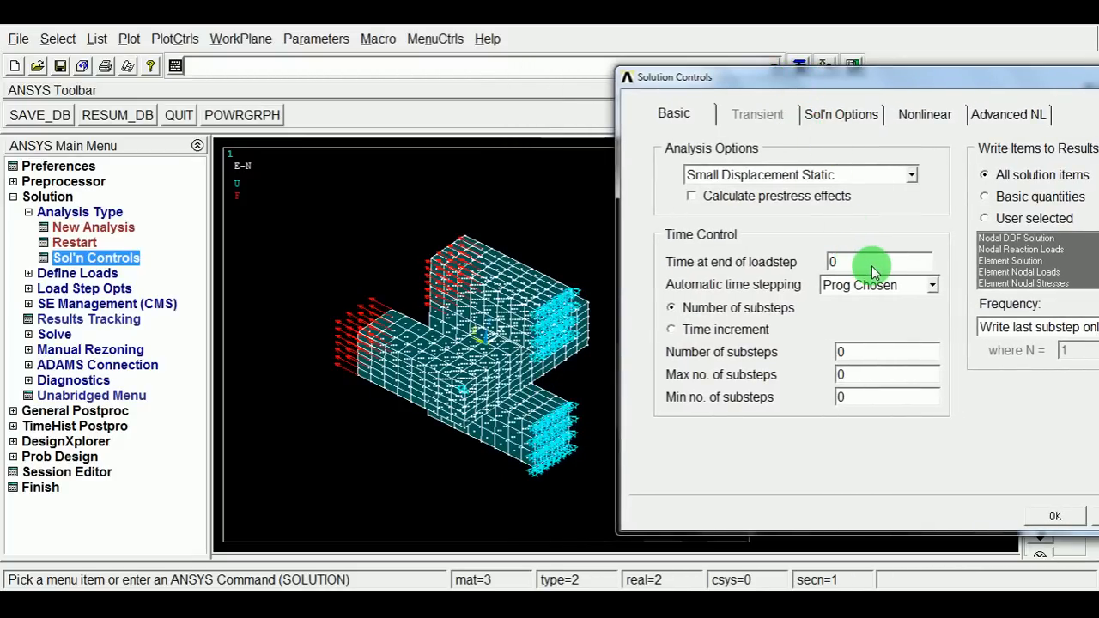
pyautogui.moveTo(863, 265); pyautogui.dragTo(816, 261)
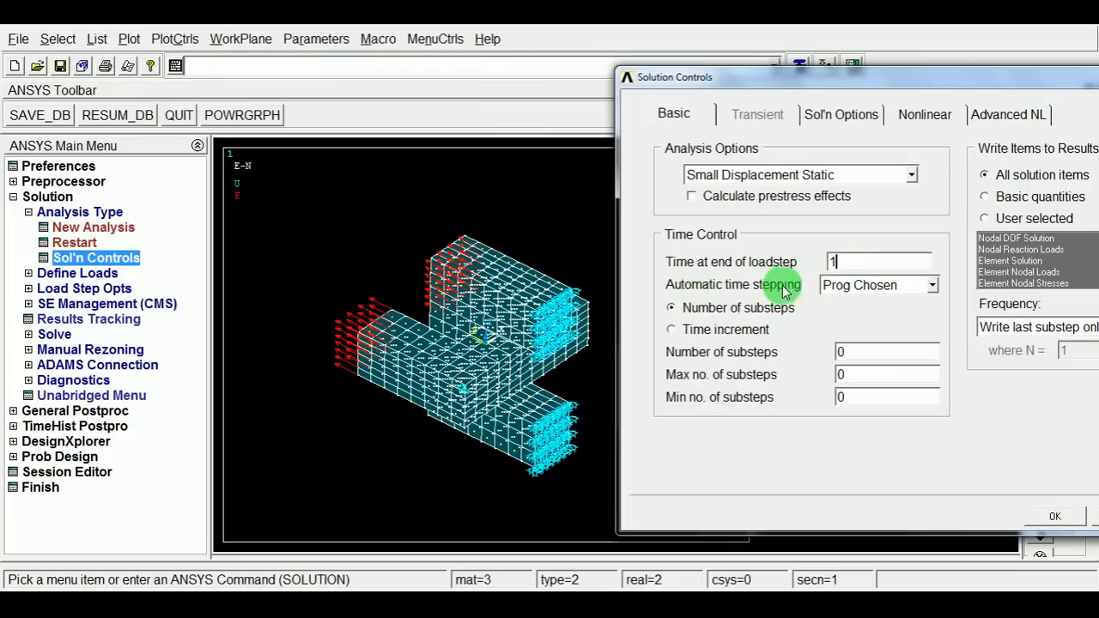
pyautogui.click(934, 287)
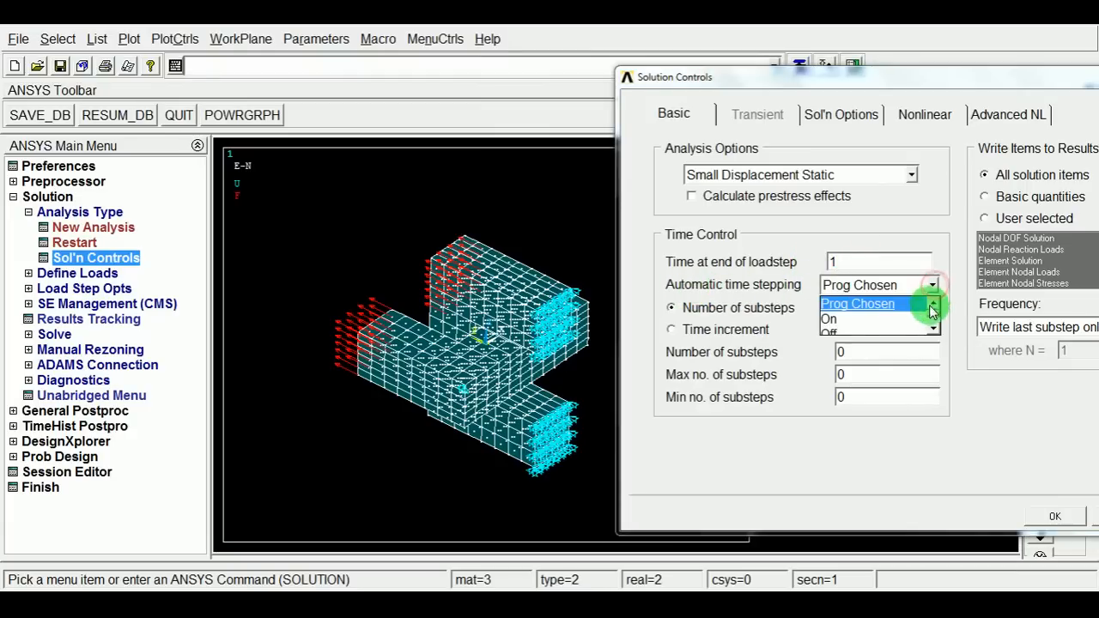
pyautogui.click(833, 318)
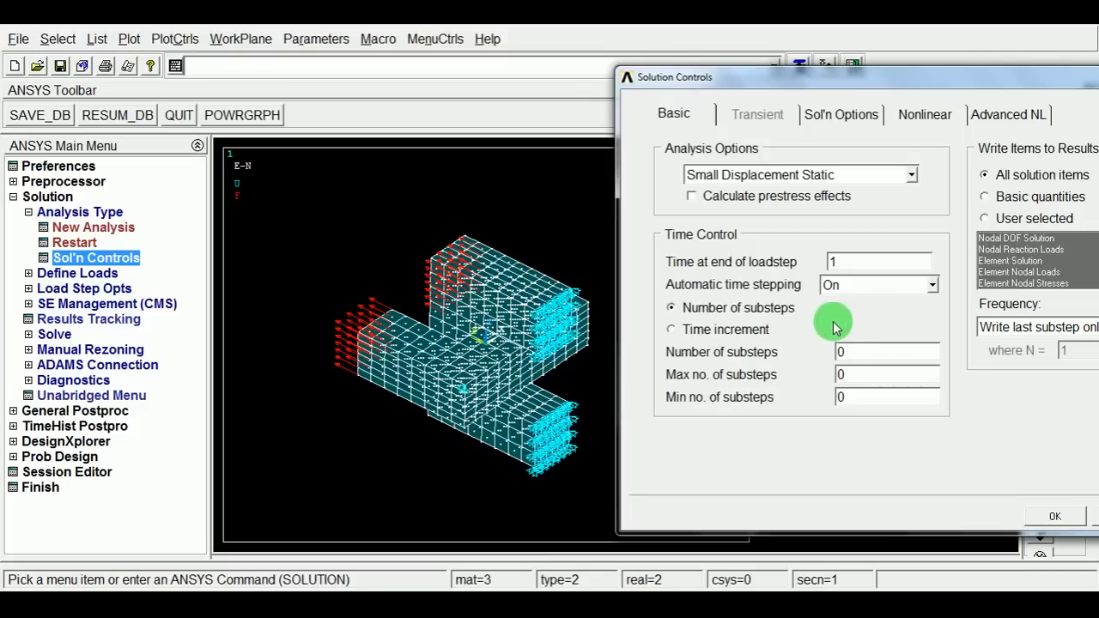
# Set the number of substeps to 20, maximum substeps to 50 and minimum substeps to 10, and apply the controls.
pyautogui.moveTo(853, 353); pyautogui.dragTo(820, 354)
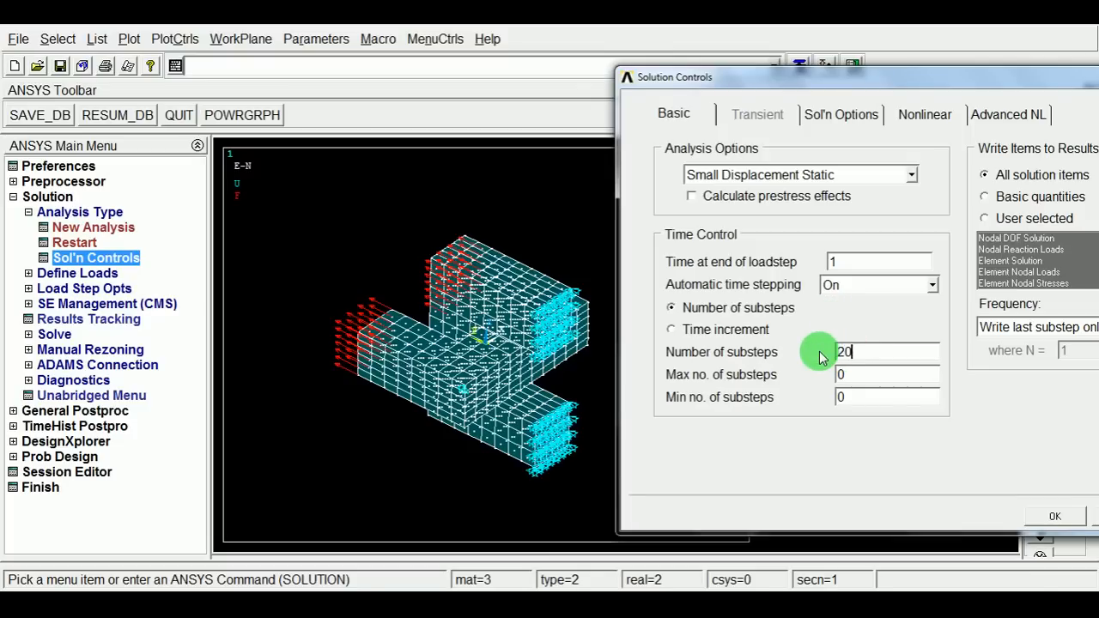
pyautogui.click(842, 383)
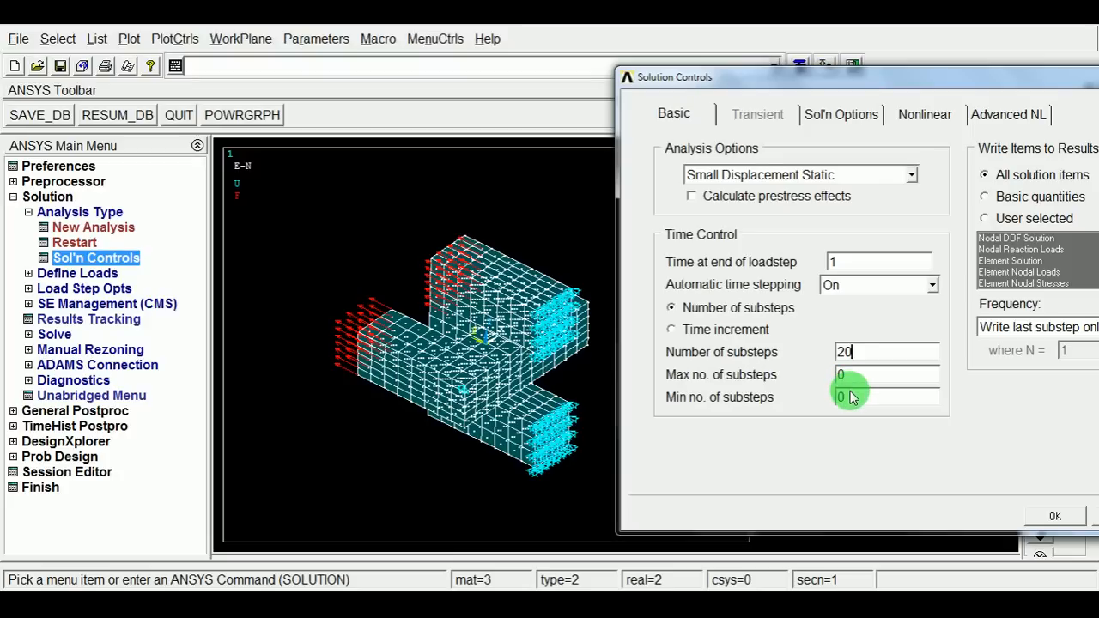
pyautogui.moveTo(850, 396); pyautogui.dragTo(822, 400)
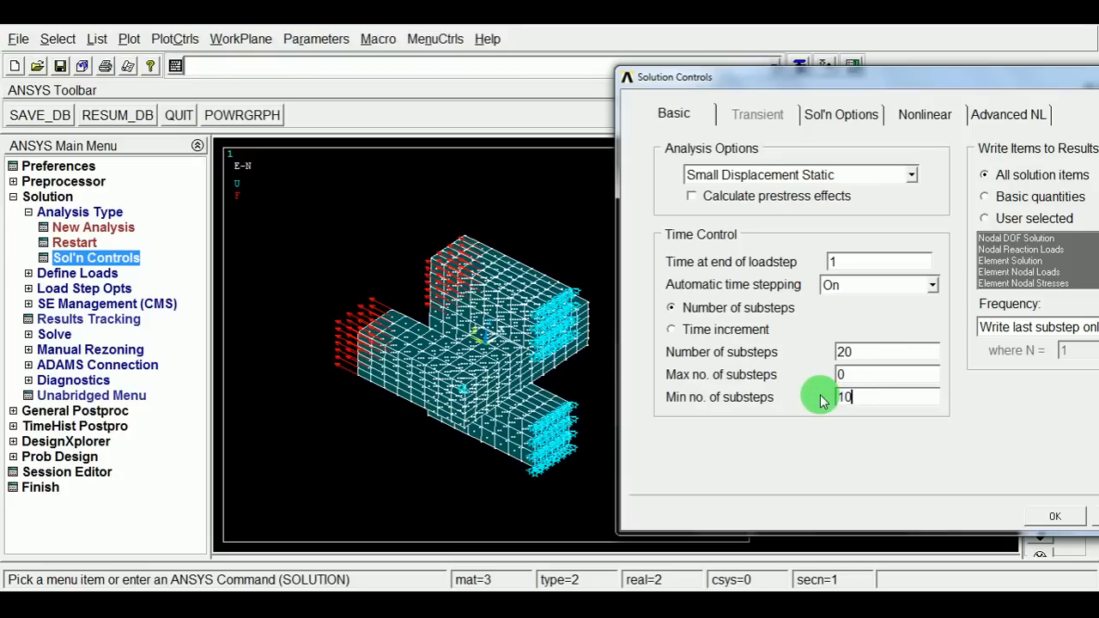
pyautogui.moveTo(856, 376); pyautogui.dragTo(812, 379)
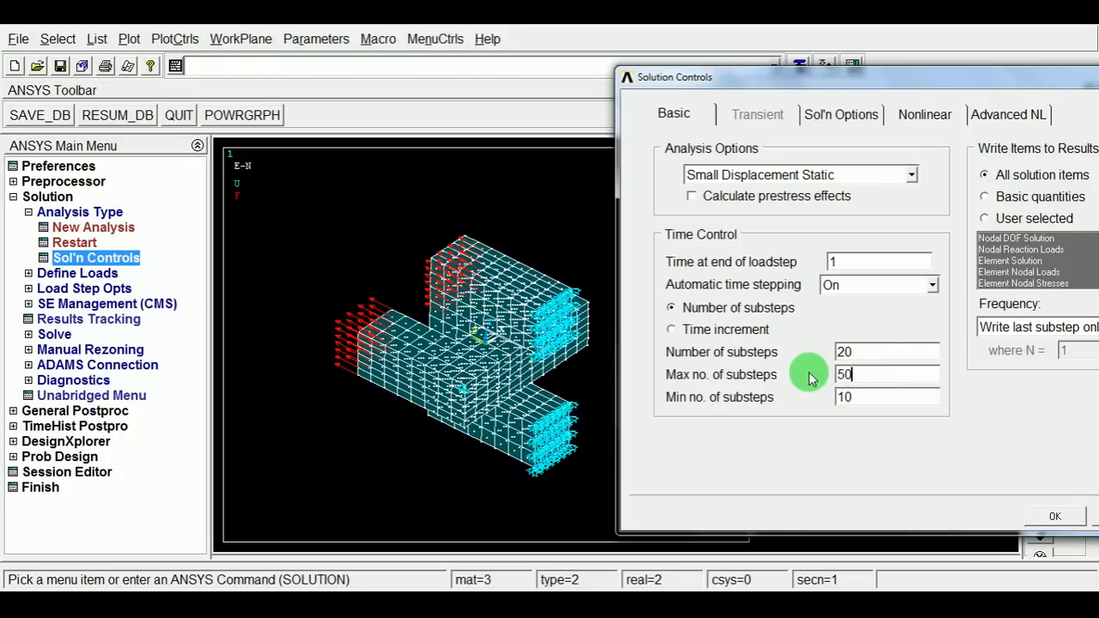
pyautogui.press('Return')
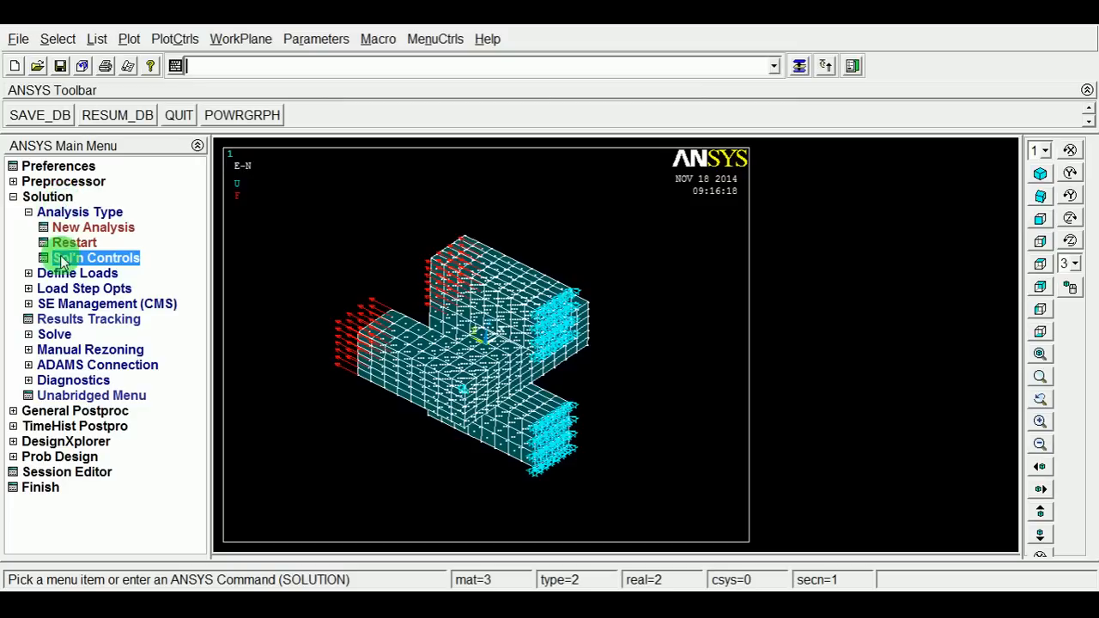
# Solve the current load step and close the completion note and status window.
pyautogui.click(54, 335)
pyautogui.click(68, 305)
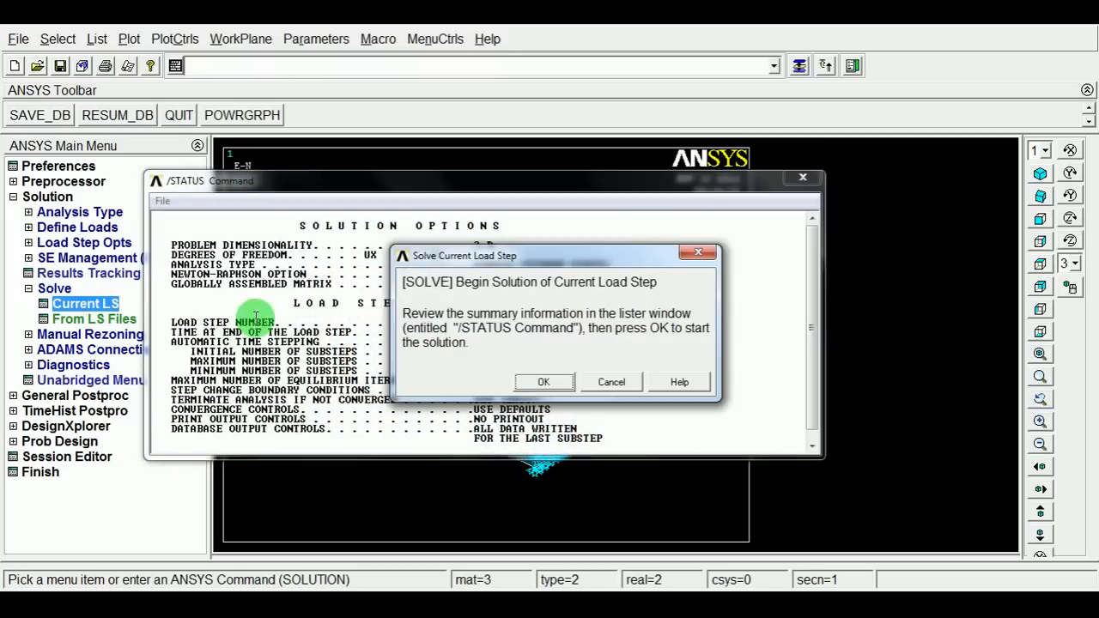
pyautogui.moveTo(443, 254); pyautogui.dragTo(421, 232)
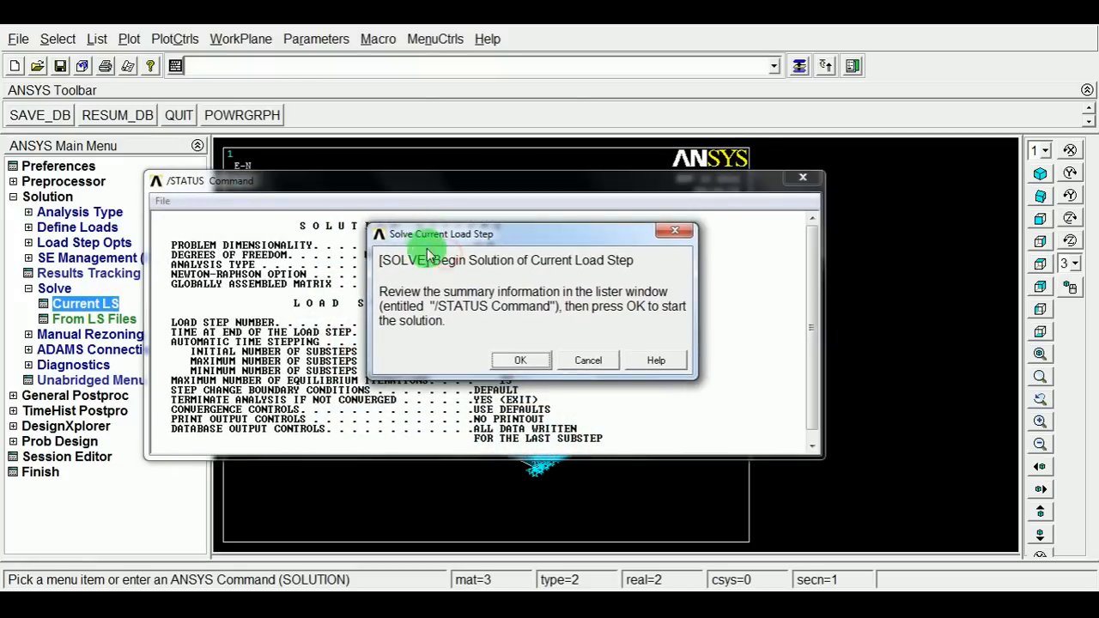
pyautogui.click(512, 360)
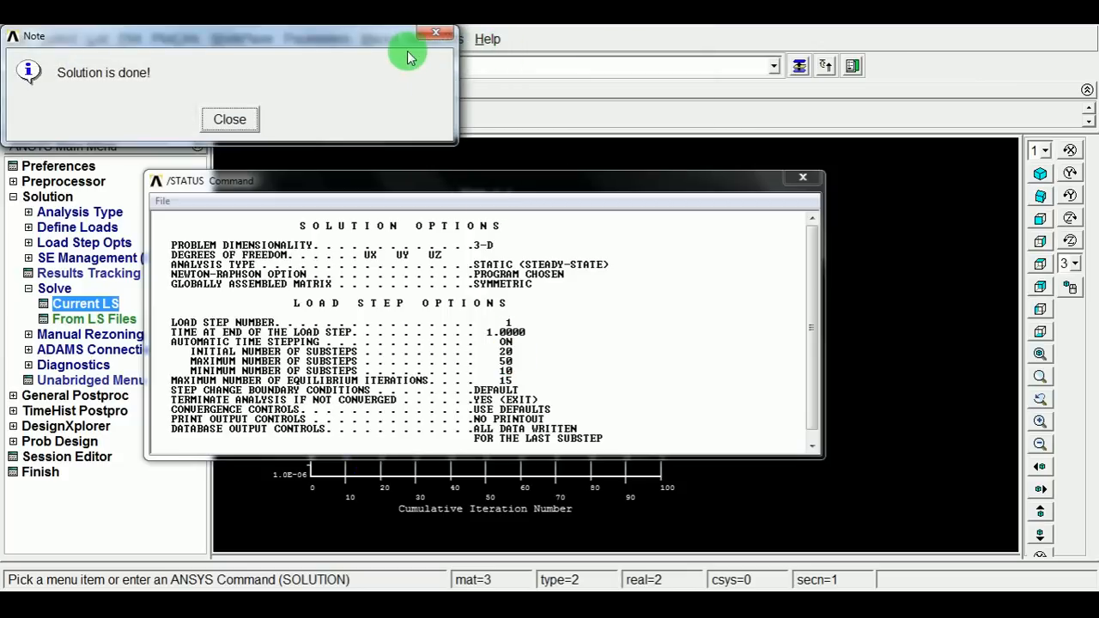
pyautogui.moveTo(277, 39); pyautogui.dragTo(341, 62)
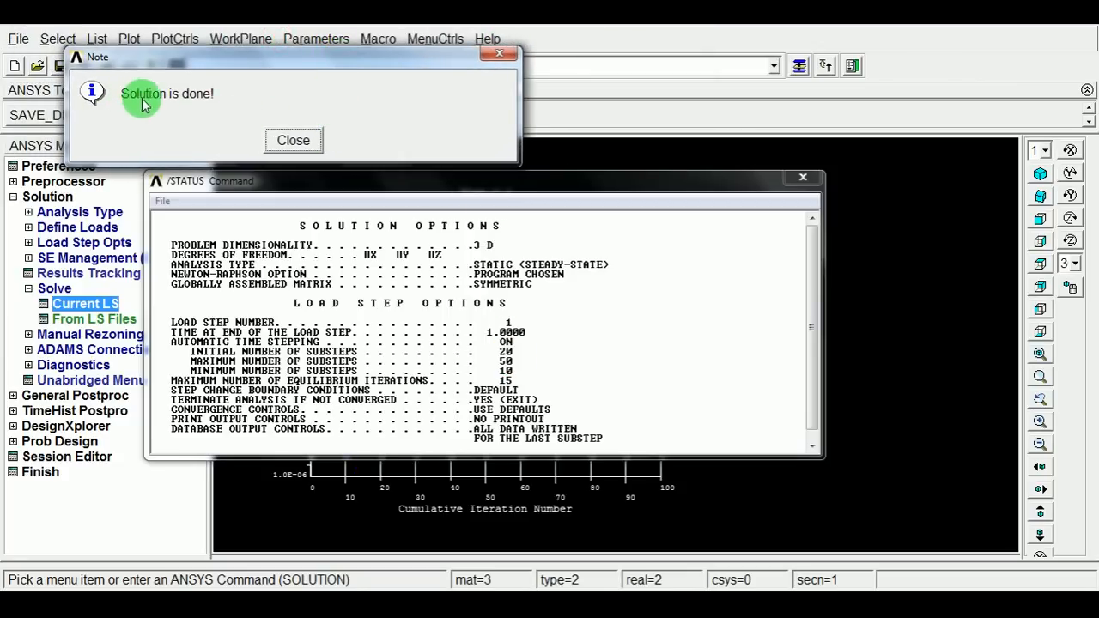
pyautogui.click(305, 143)
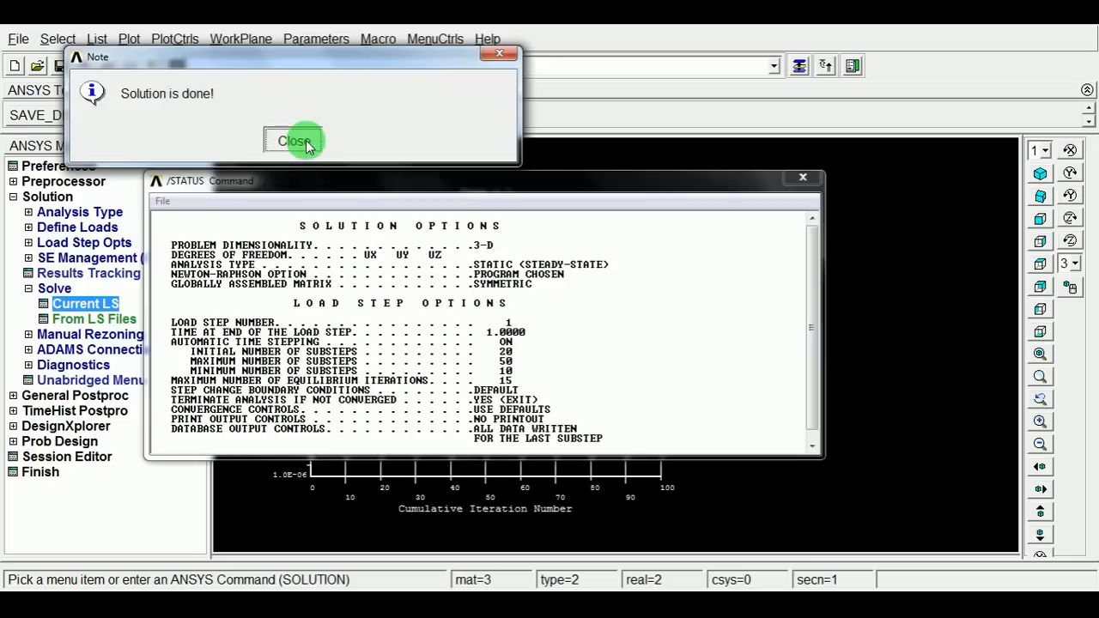
pyautogui.click(735, 284)
pyautogui.click(805, 179)
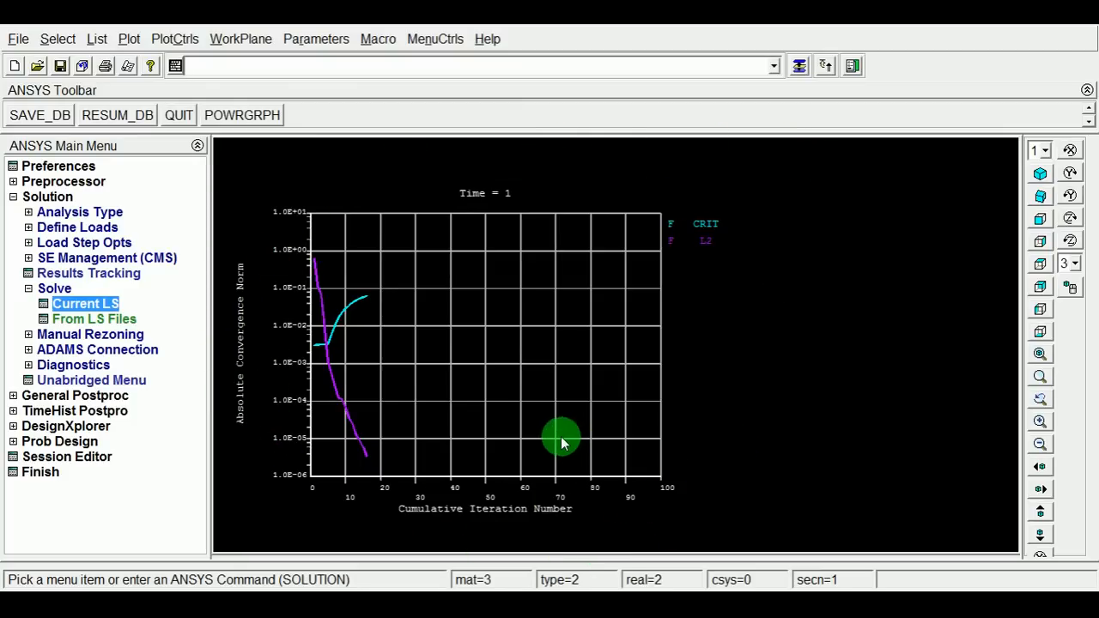
# Plot a nodal solution contour of the Y-component of displacement in General Postproc.
pyautogui.click(28, 289)
pyautogui.click(13, 196)
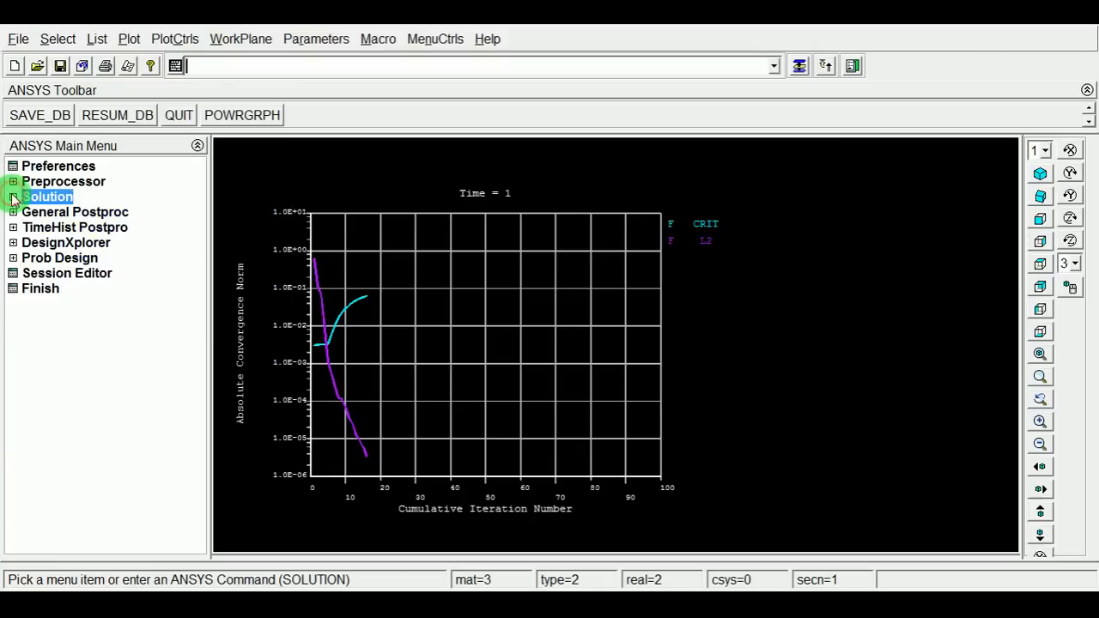
pyautogui.click(13, 212)
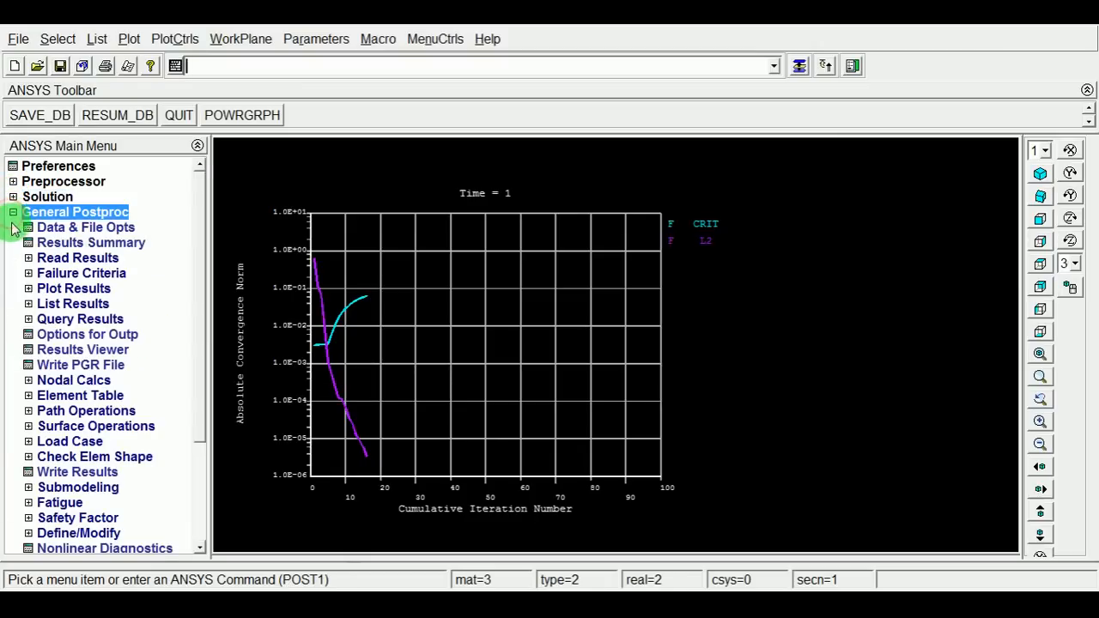
pyautogui.click(28, 289)
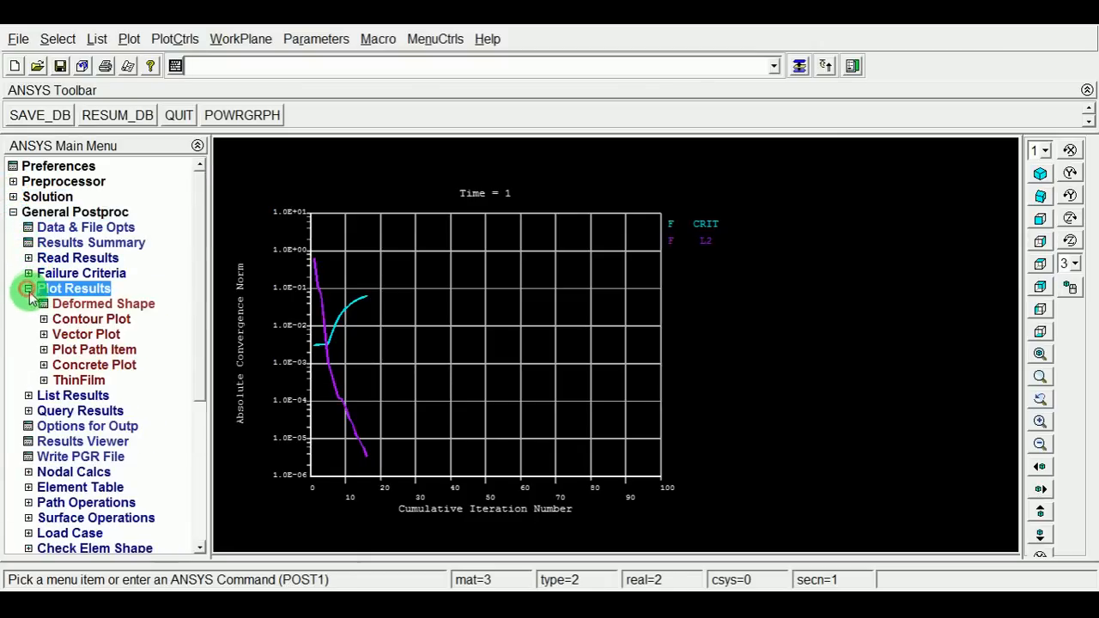
pyautogui.click(44, 319)
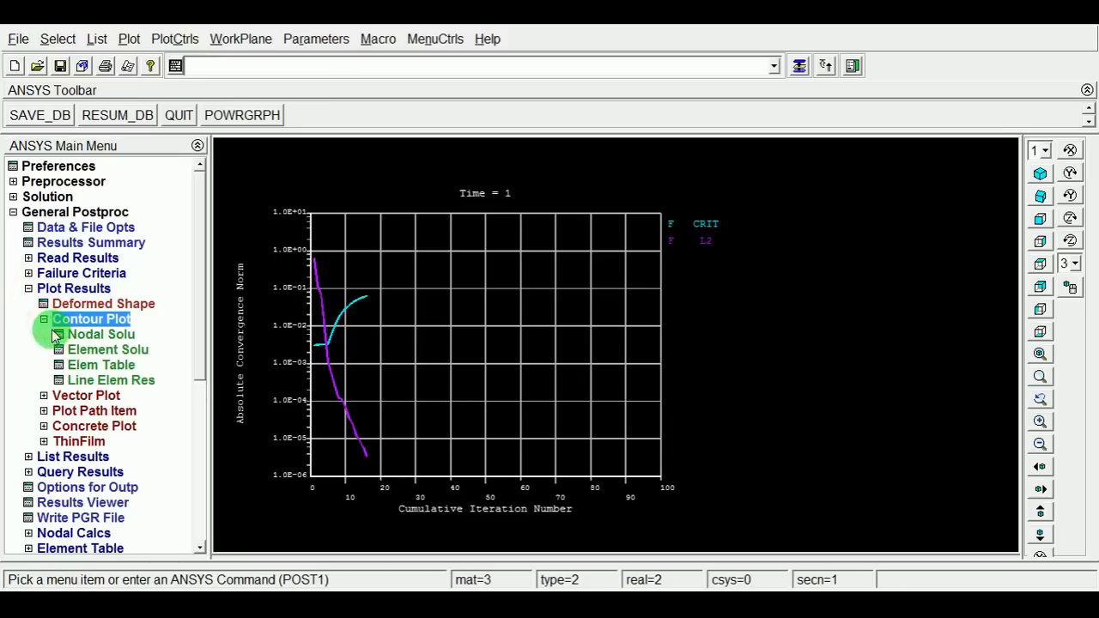
pyautogui.click(116, 337)
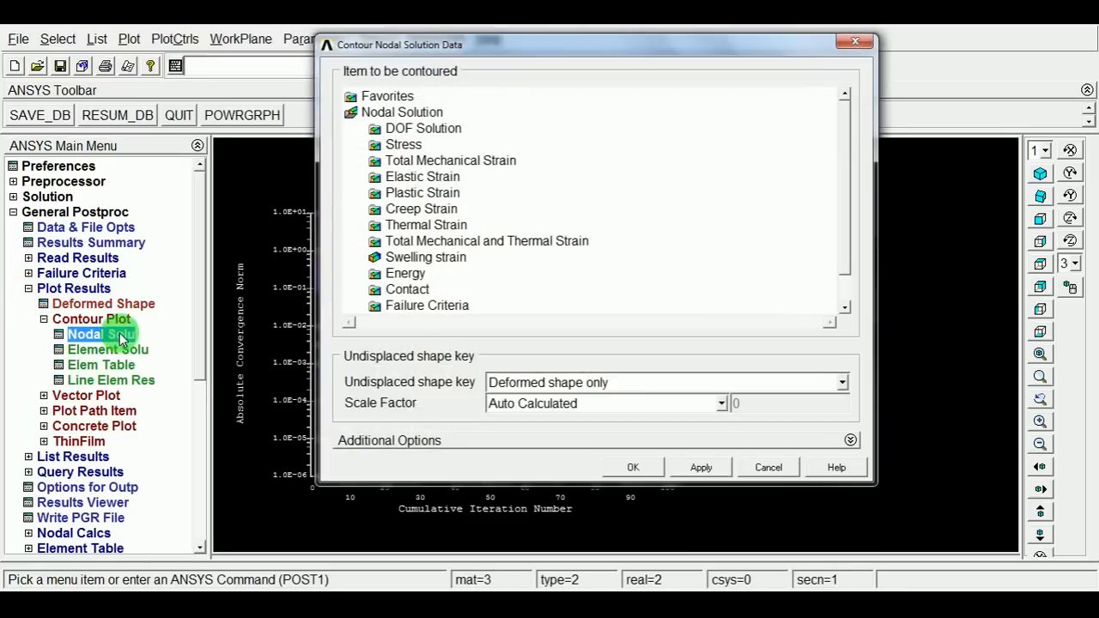
pyautogui.click(440, 134)
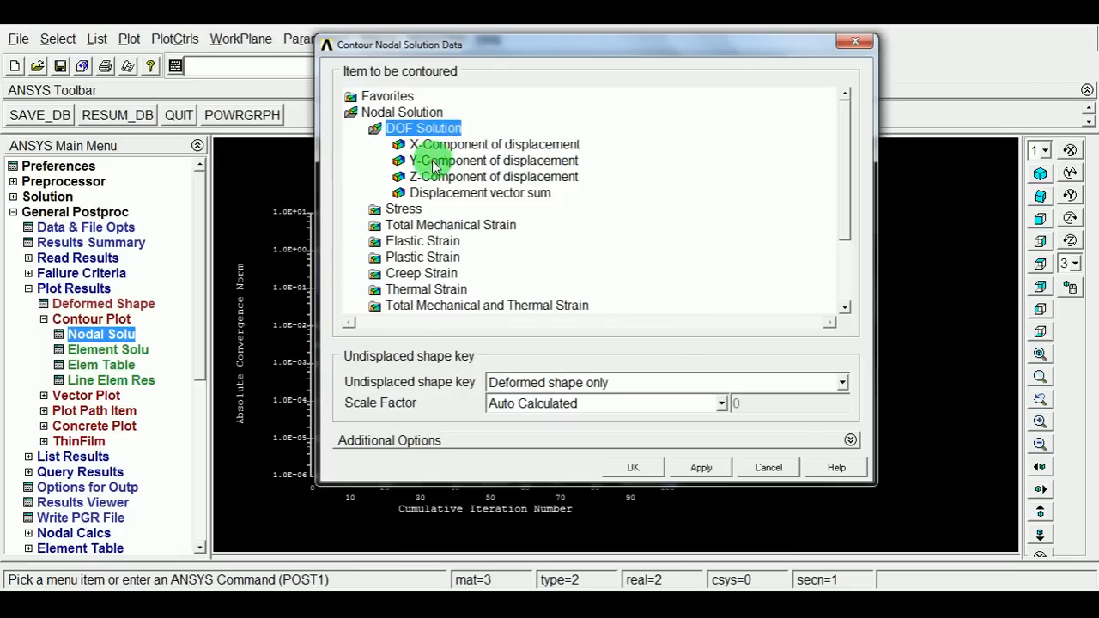
pyautogui.click(434, 161)
pyautogui.click(633, 467)
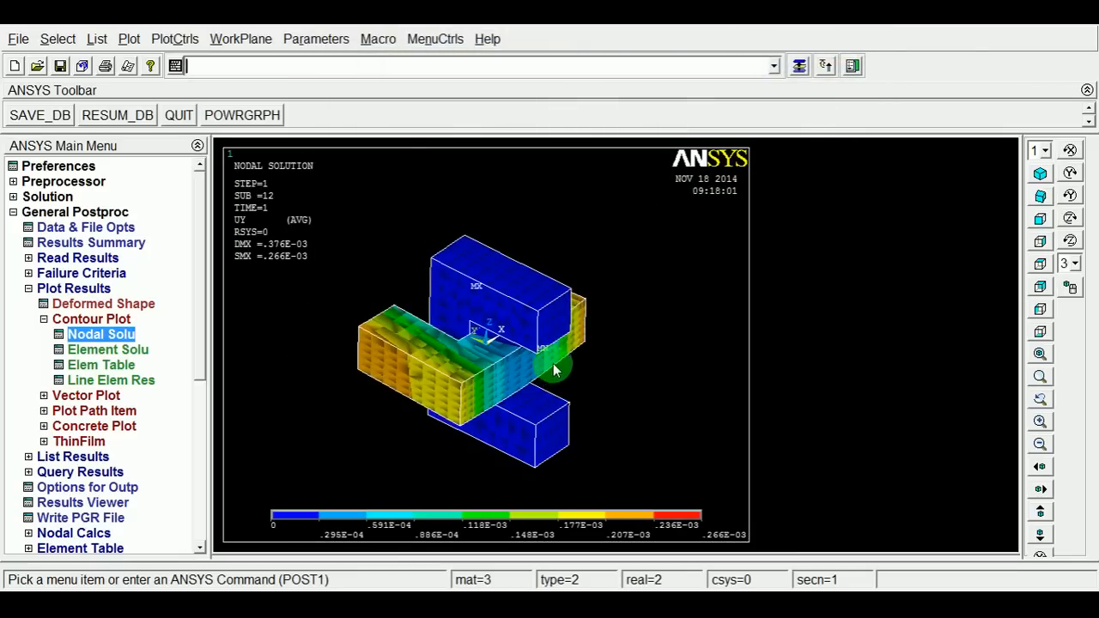
# Animate the deformed results of the UY nodal solution, then close the animation controls.
pyautogui.scroll(1, 554, 356)
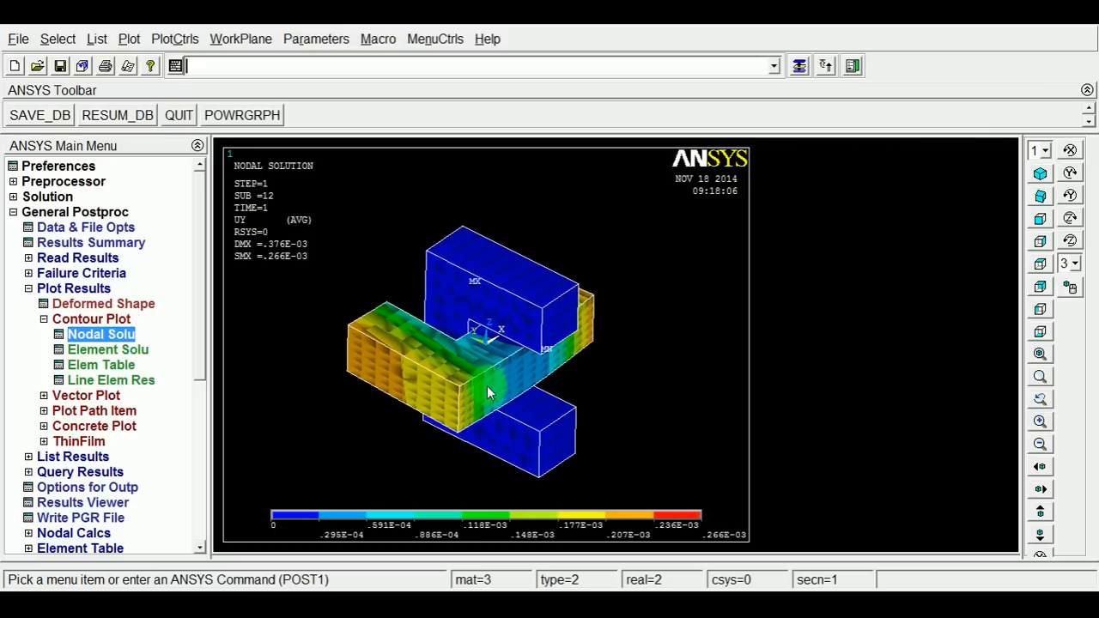
pyautogui.keyDown('ctrl'); pyautogui.moveTo(487, 388); pyautogui.dragTo(502, 376); pyautogui.keyUp('ctrl')
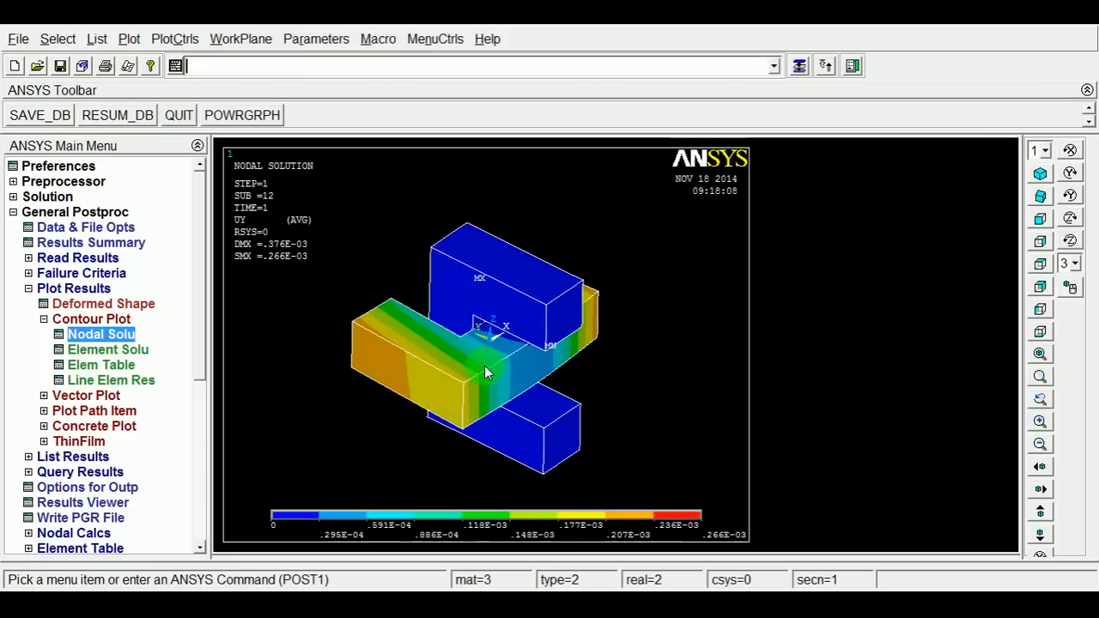
pyautogui.click(175, 38)
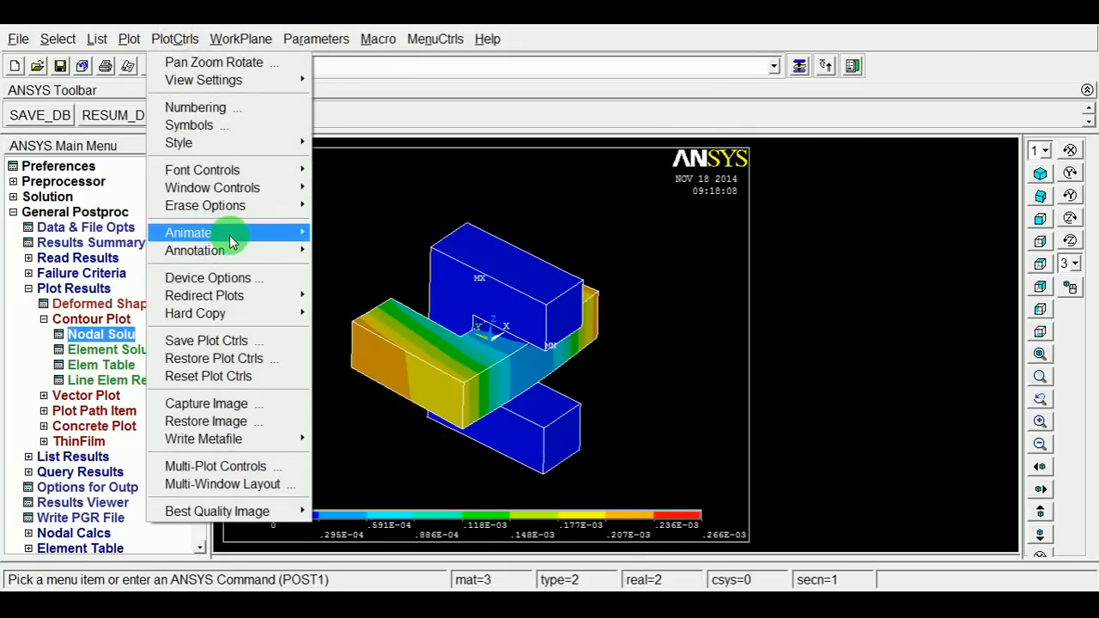
pyautogui.moveTo(230, 235)
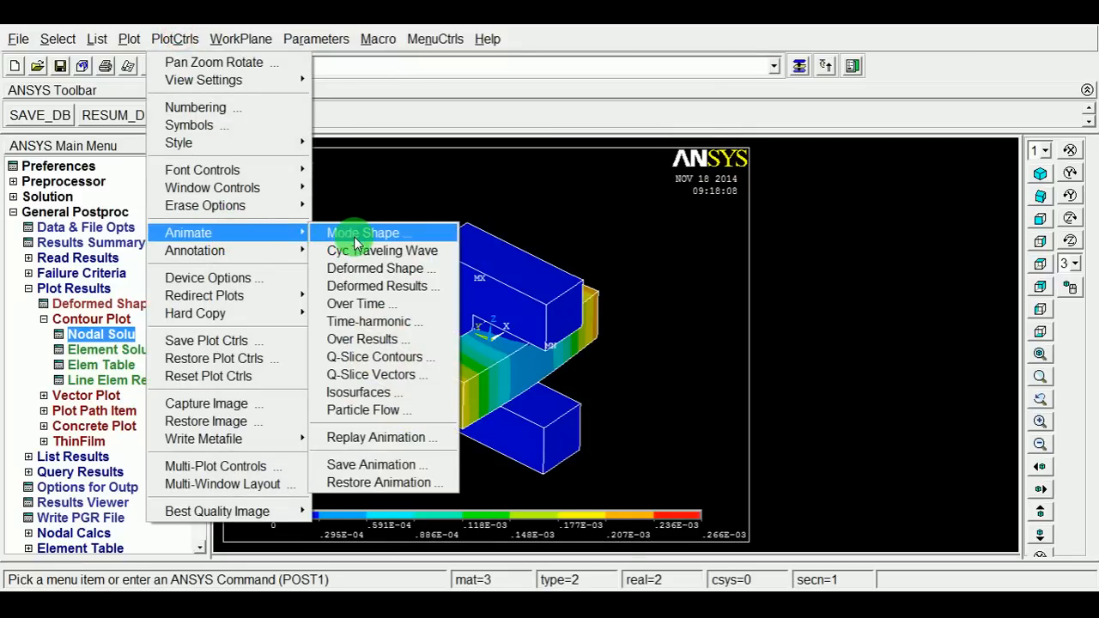
pyautogui.click(371, 286)
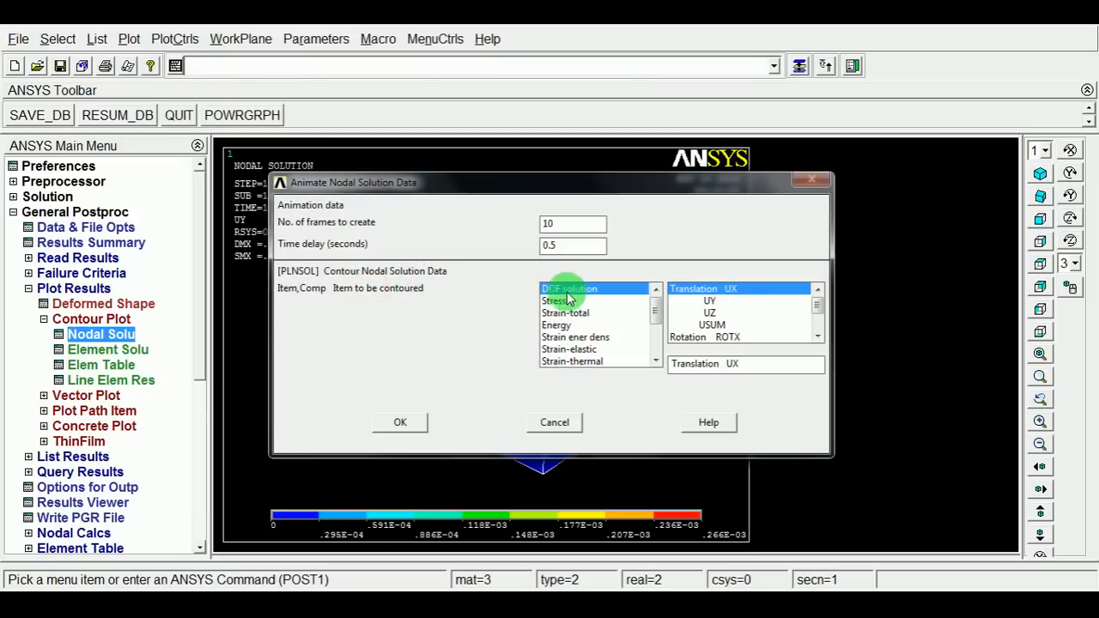
pyautogui.click(708, 302)
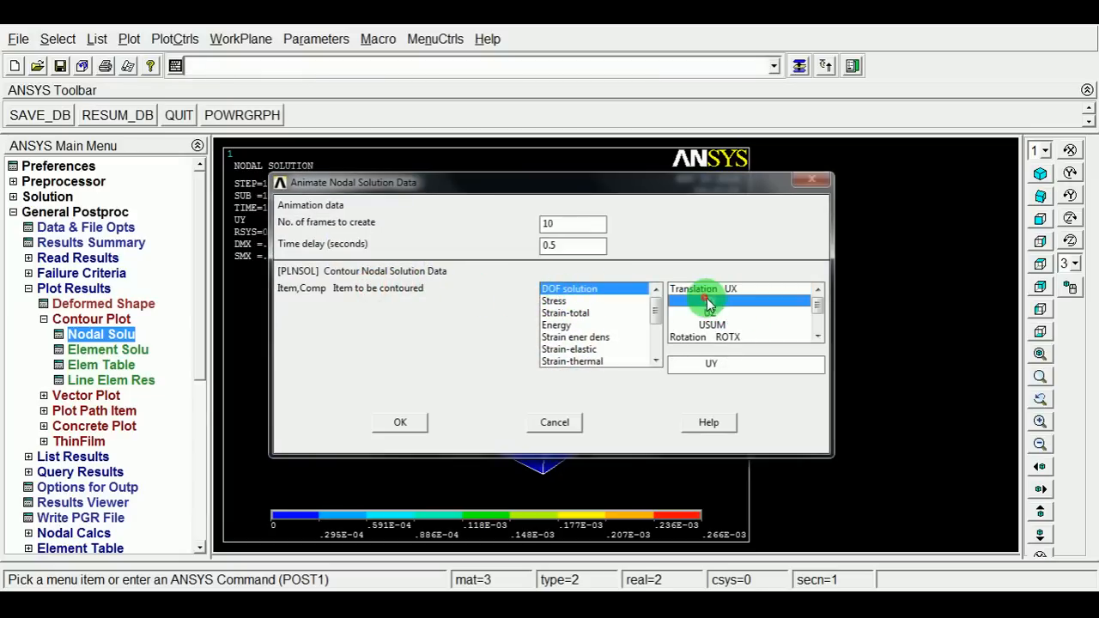
pyautogui.click(406, 421)
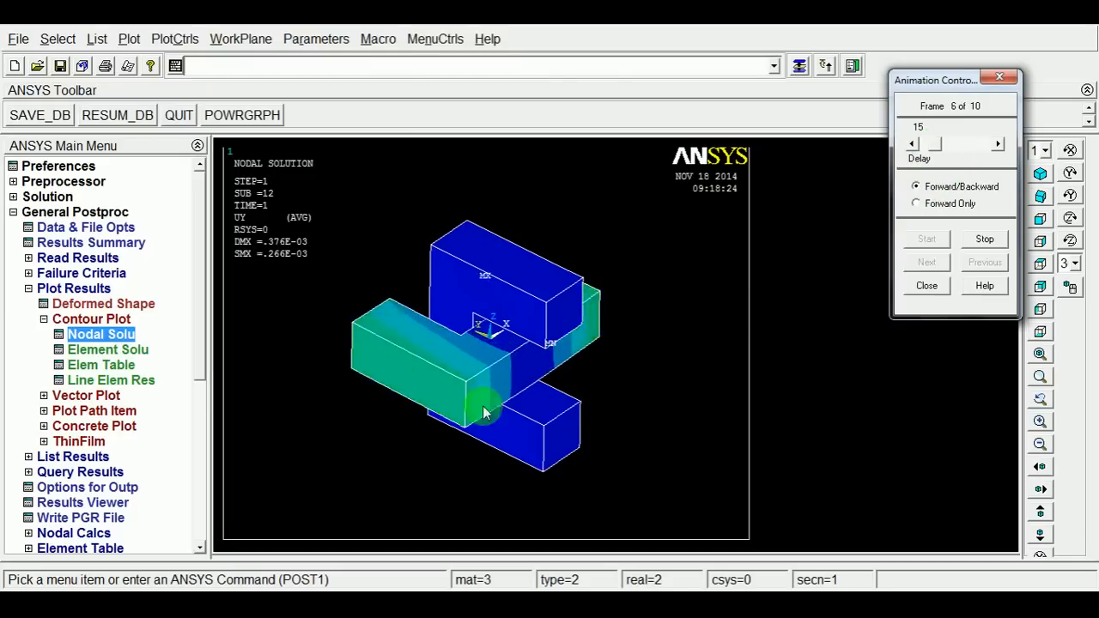
pyautogui.click(927, 286)
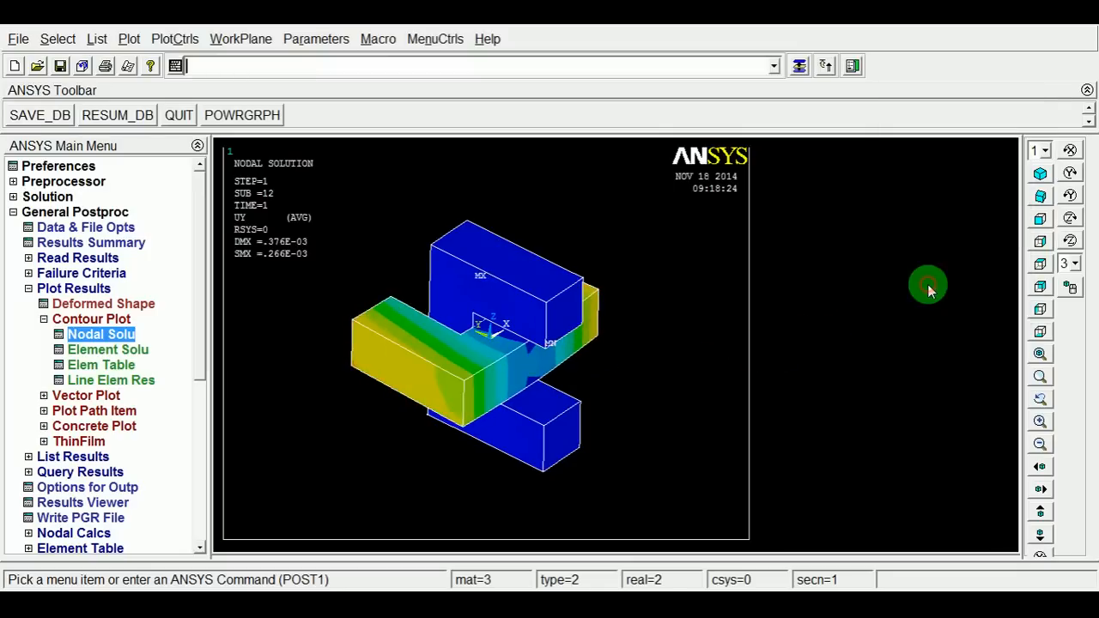
# Animate the deformed results of the von Mises stress (SEQV) nodal solution, then close the animation controls.
pyautogui.click(1041, 264)
pyautogui.click(1040, 244)
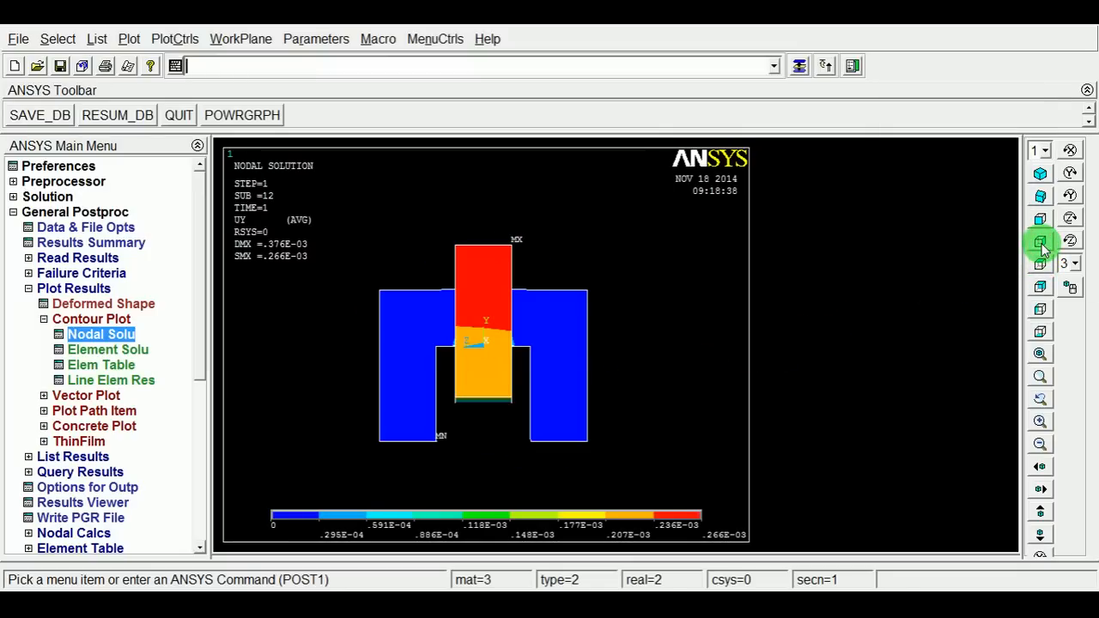
pyautogui.click(1040, 309)
pyautogui.click(1040, 286)
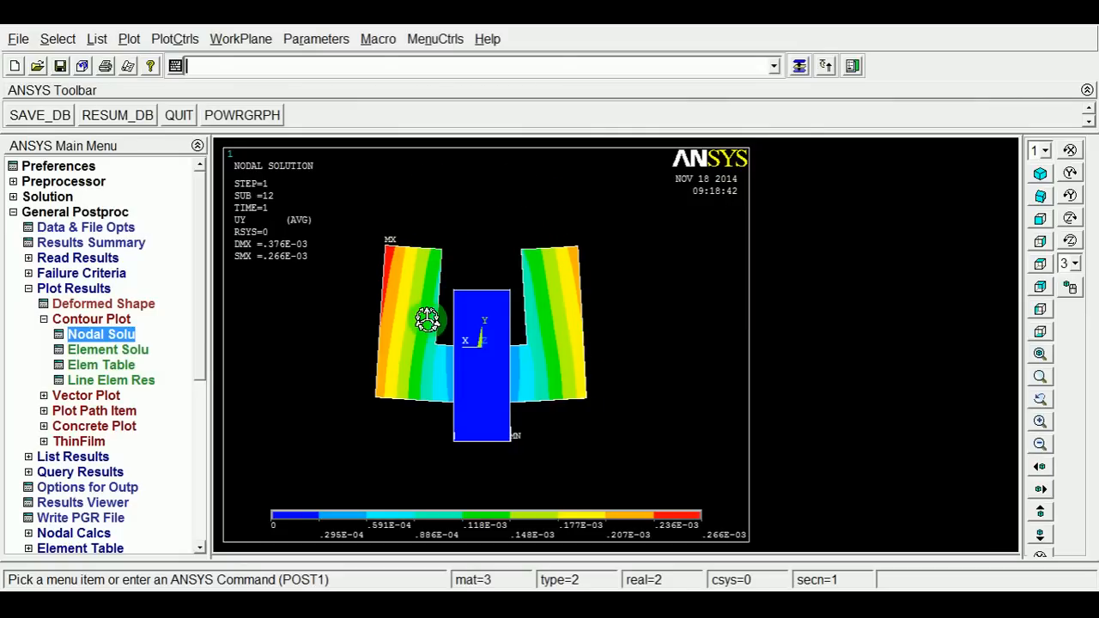
pyautogui.scroll(-2, 428, 323)
pyautogui.scroll(3, 425, 331)
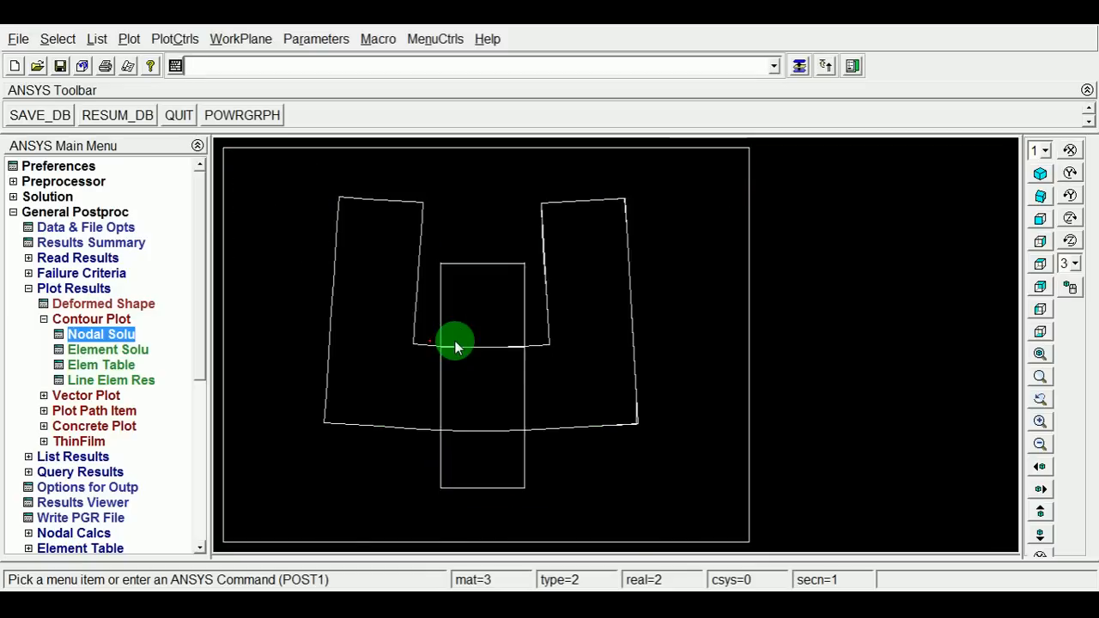
pyautogui.click(180, 41)
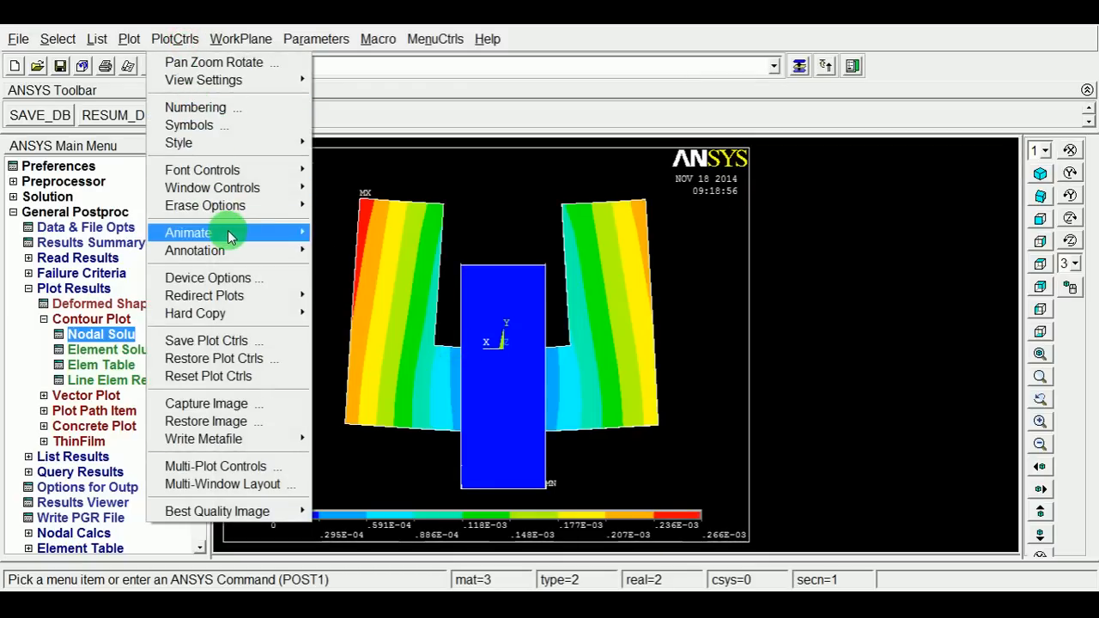
pyautogui.click(227, 232)
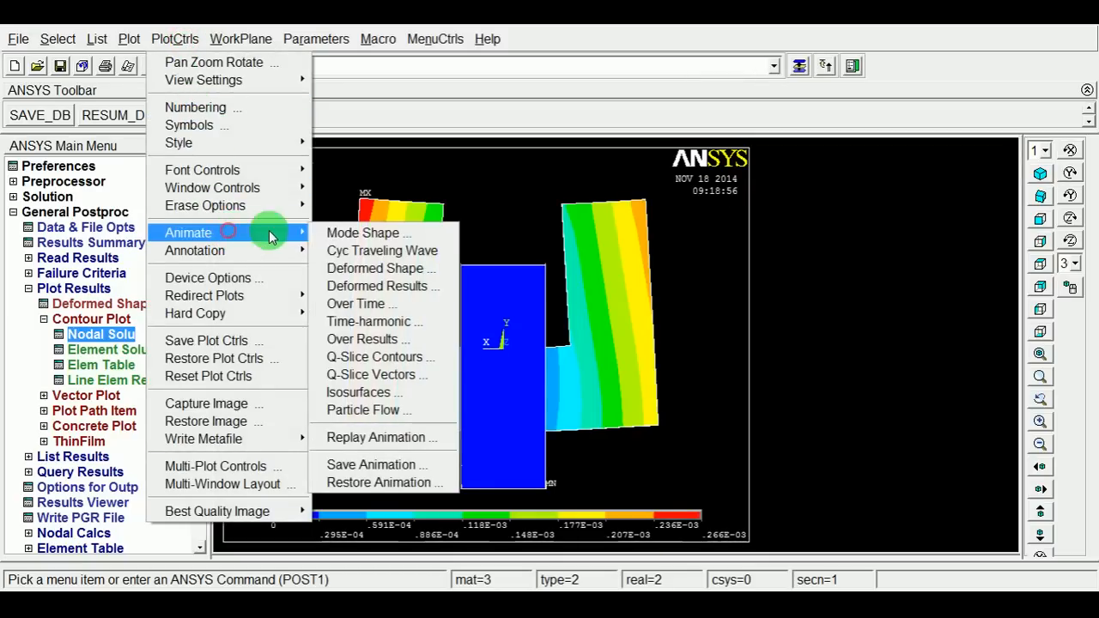
pyautogui.click(377, 287)
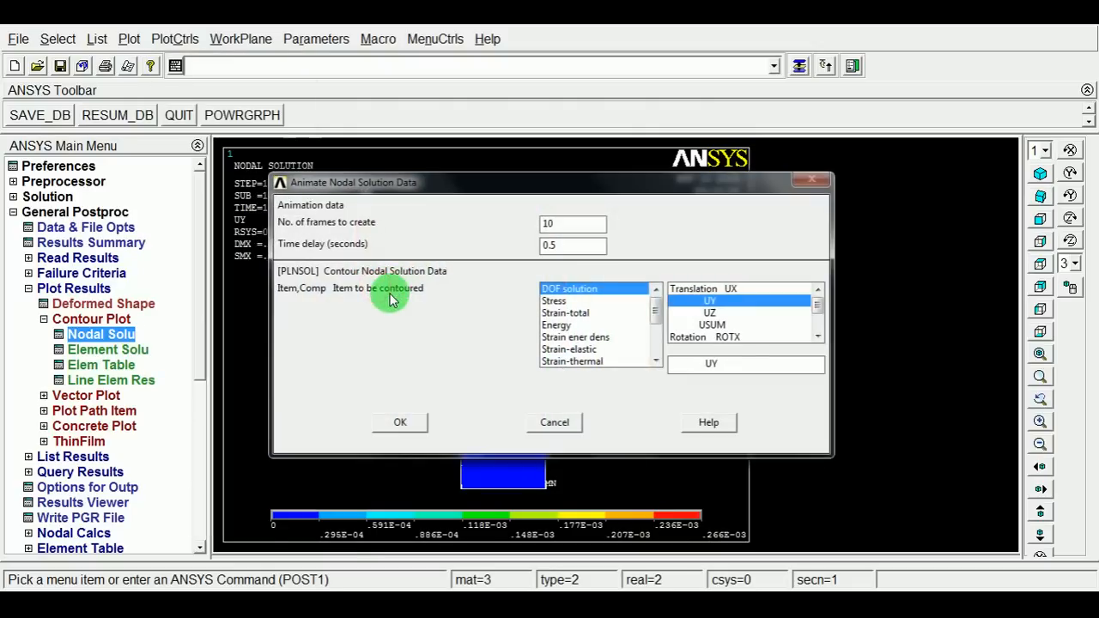
pyautogui.click(553, 302)
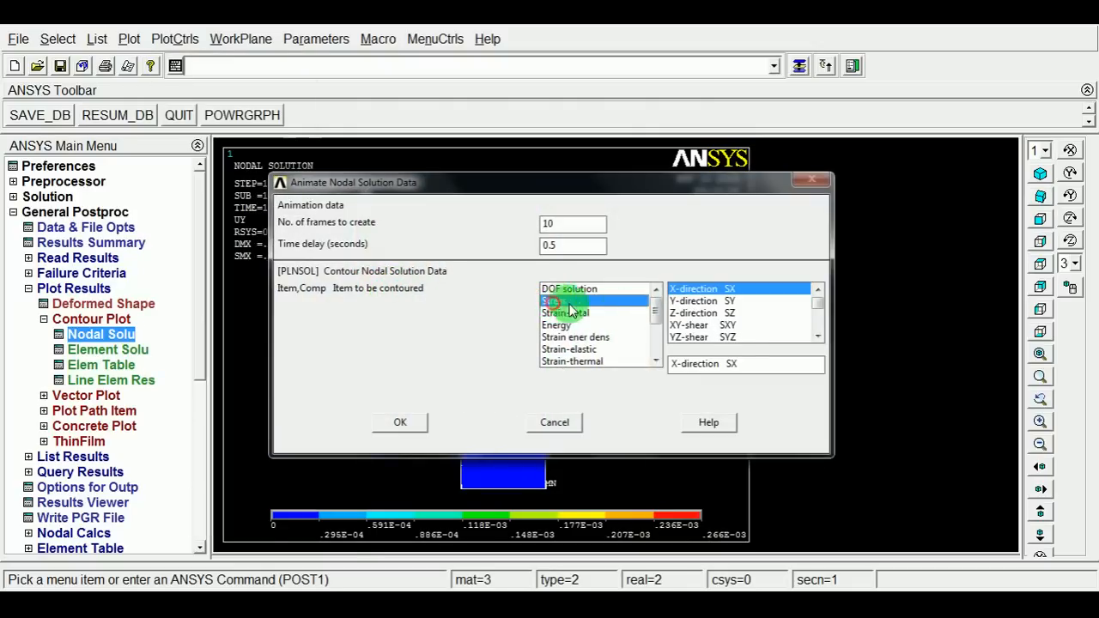
pyautogui.moveTo(817, 307); pyautogui.dragTo(817, 326)
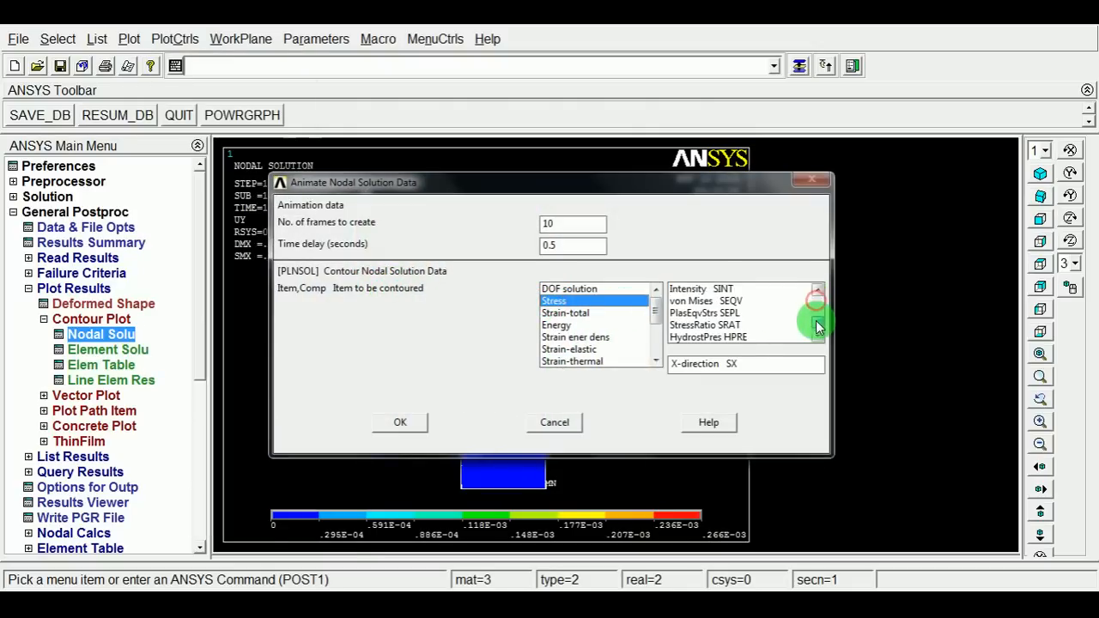
pyautogui.click(705, 301)
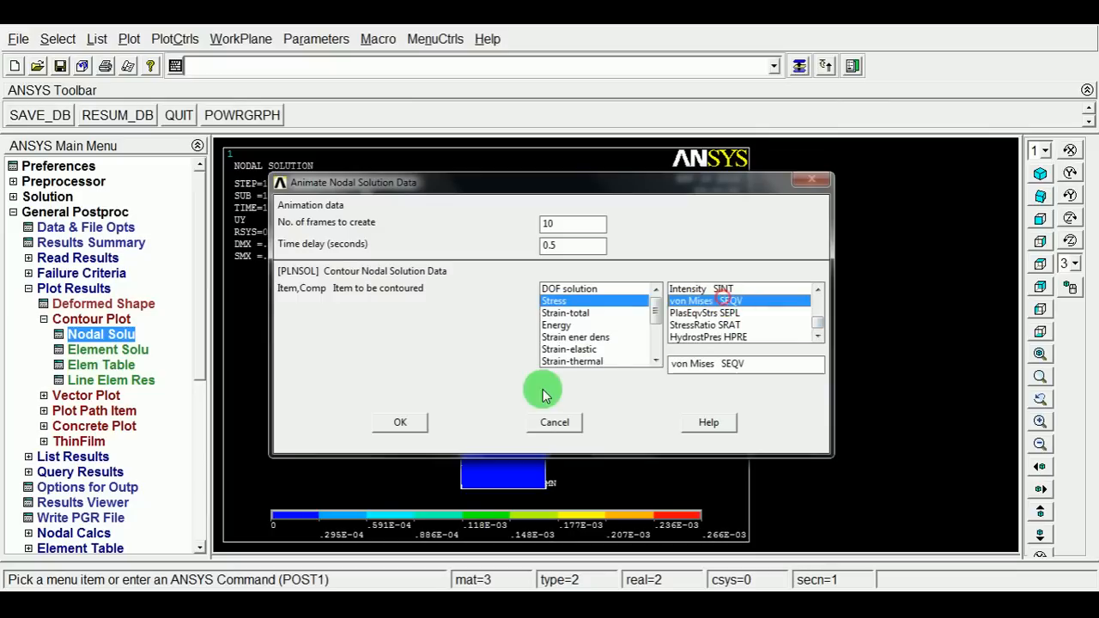
pyautogui.click(402, 420)
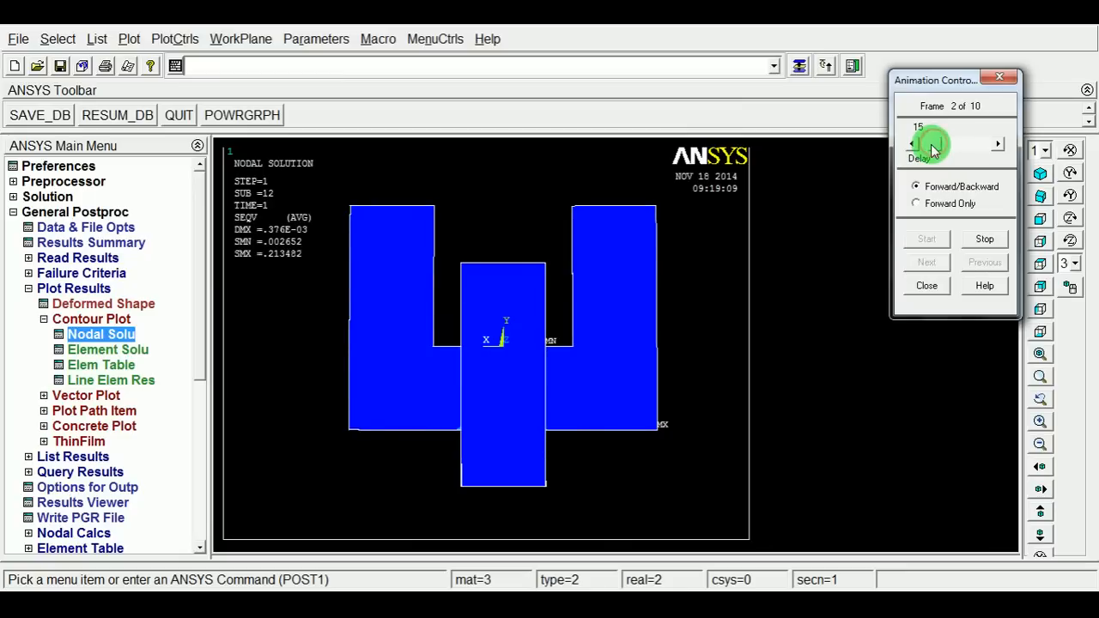
pyautogui.moveTo(932, 144); pyautogui.dragTo(932, 144)
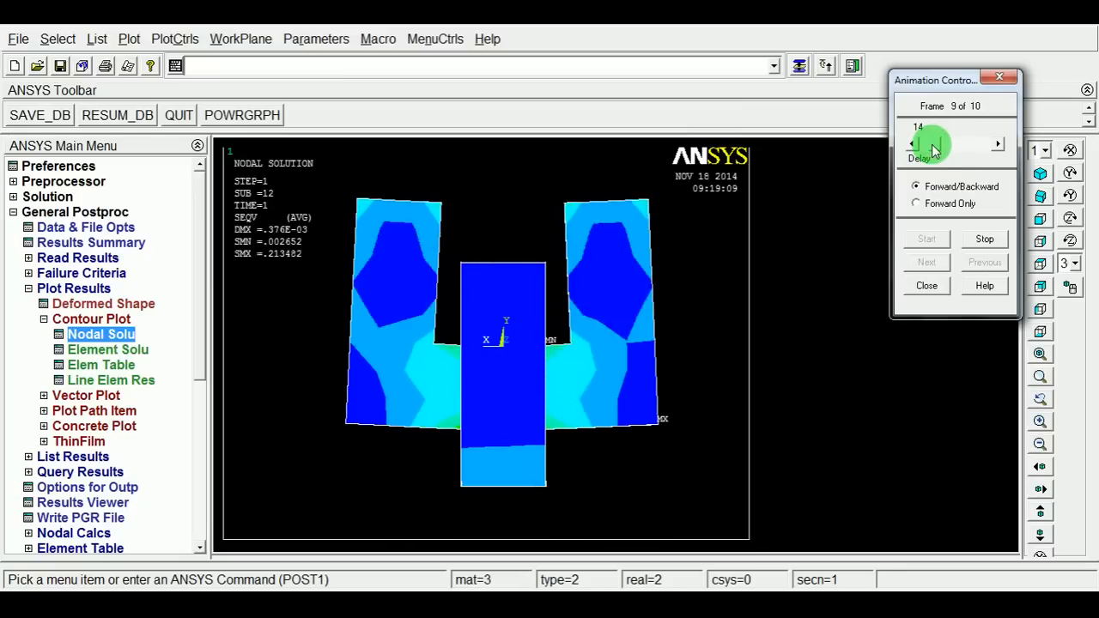
pyautogui.click(932, 289)
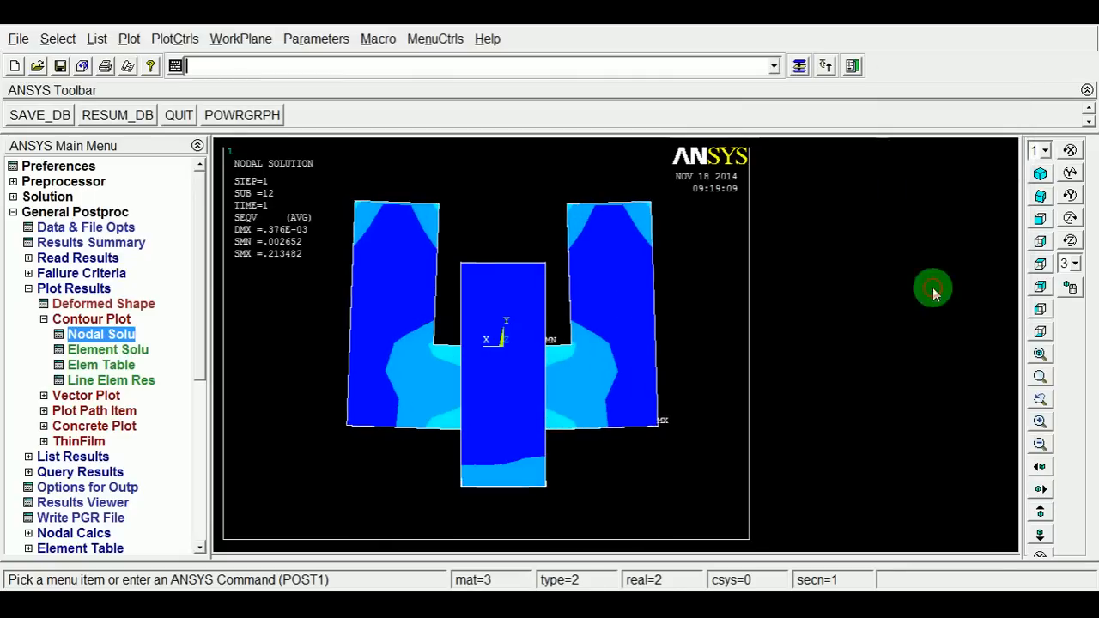
# Plot a nodal solution contour of the contact pressure in an isometric view.
pyautogui.click(1039, 175)
pyautogui.click(1039, 198)
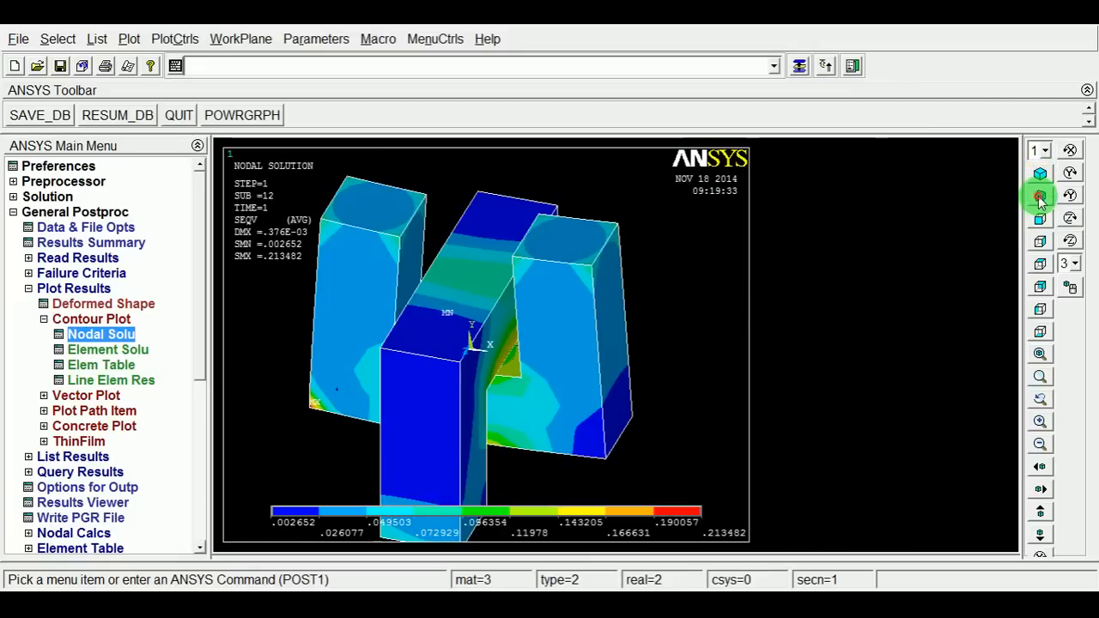
pyautogui.moveTo(554, 289)
pyautogui.keyDown('ctrl'); pyautogui.mouseDown(button='right')
pyautogui.moveTo(530, 341)
pyautogui.moveTo(506, 346)
pyautogui.mouseUp(button='right'); pyautogui.keyUp('ctrl')
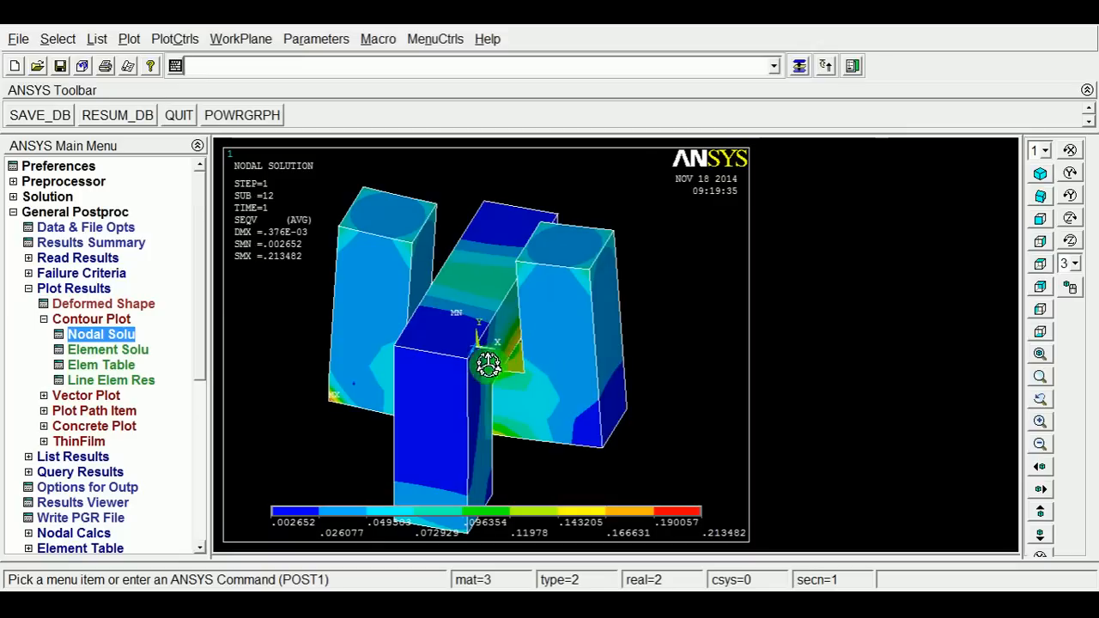
pyautogui.scroll(-1, 480, 342)
pyautogui.moveTo(485, 315)
pyautogui.keyDown('ctrl'); pyautogui.mouseDown()
pyautogui.moveTo(527, 289)
pyautogui.moveTo(509, 287)
pyautogui.moveTo(532, 305)
pyautogui.mouseUp(); pyautogui.keyUp('ctrl')
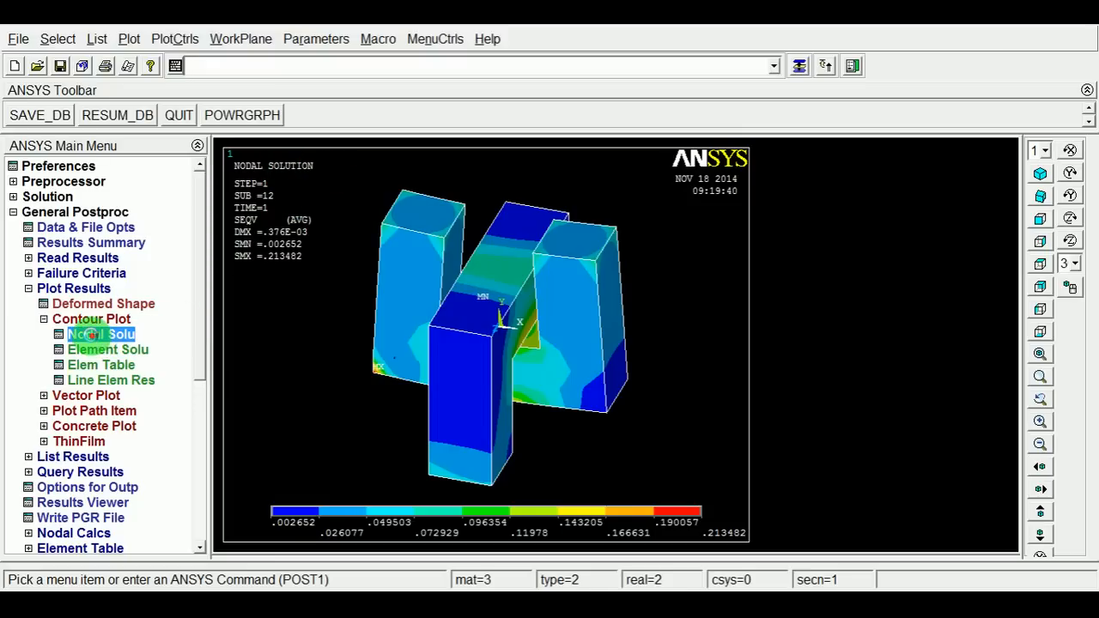
pyautogui.click(90, 335)
pyautogui.click(384, 128)
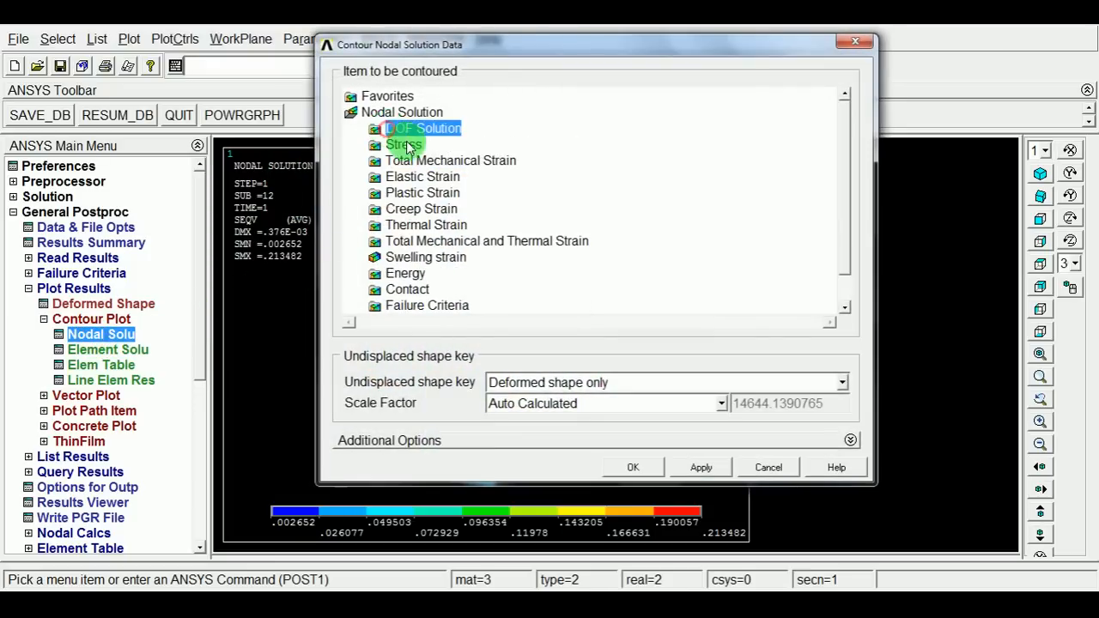
pyautogui.moveTo(846, 220); pyautogui.dragTo(846, 257)
pyautogui.click(400, 256)
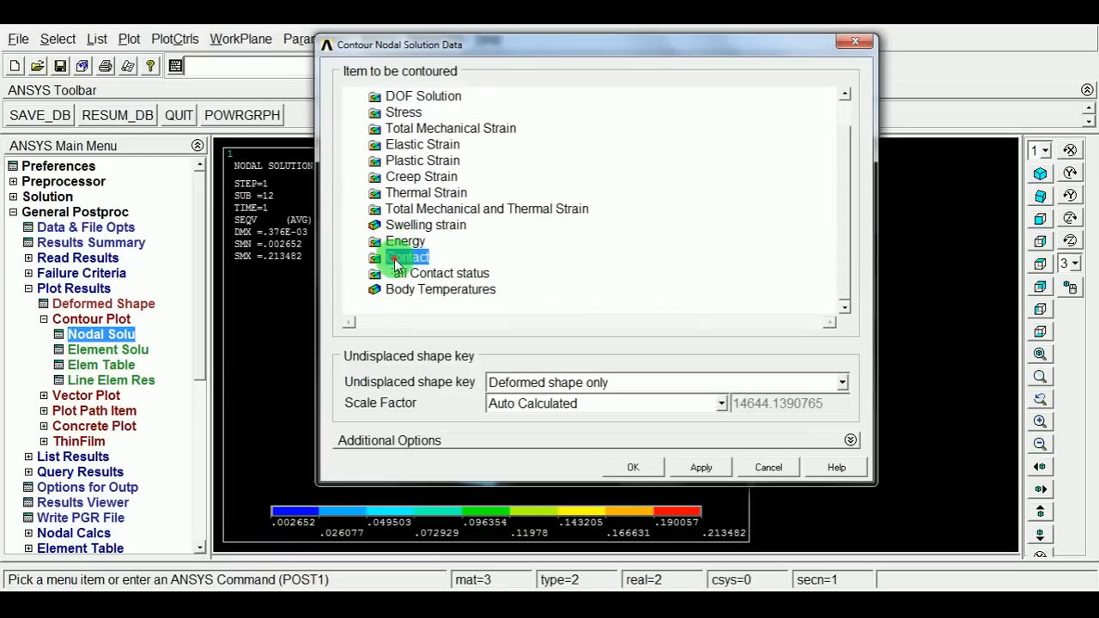
pyautogui.click(449, 307)
pyautogui.click(635, 477)
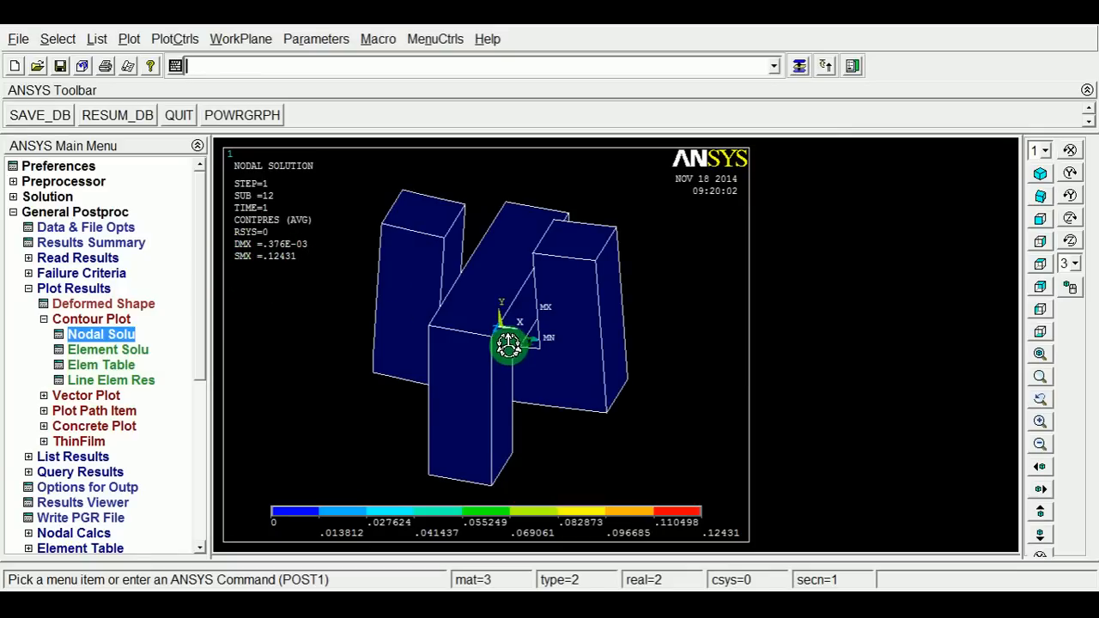
# Save the analysis database.
pyautogui.moveTo(504, 354)
pyautogui.keyDown('ctrl'); pyautogui.mouseDown(button='right')
pyautogui.moveTo(517, 164)
pyautogui.moveTo(524, 288)
pyautogui.moveTo(503, 312)
pyautogui.mouseUp(button='right'); pyautogui.keyUp('ctrl')
pyautogui.moveTo(445, 376)
pyautogui.keyDown('ctrl'); pyautogui.mouseDown(button='right')
pyautogui.moveTo(486, 384)
pyautogui.moveTo(503, 421)
pyautogui.moveTo(541, 403)
pyautogui.moveTo(500, 459)
pyautogui.moveTo(486, 435)
pyautogui.mouseUp(button='right'); pyautogui.keyUp('ctrl')
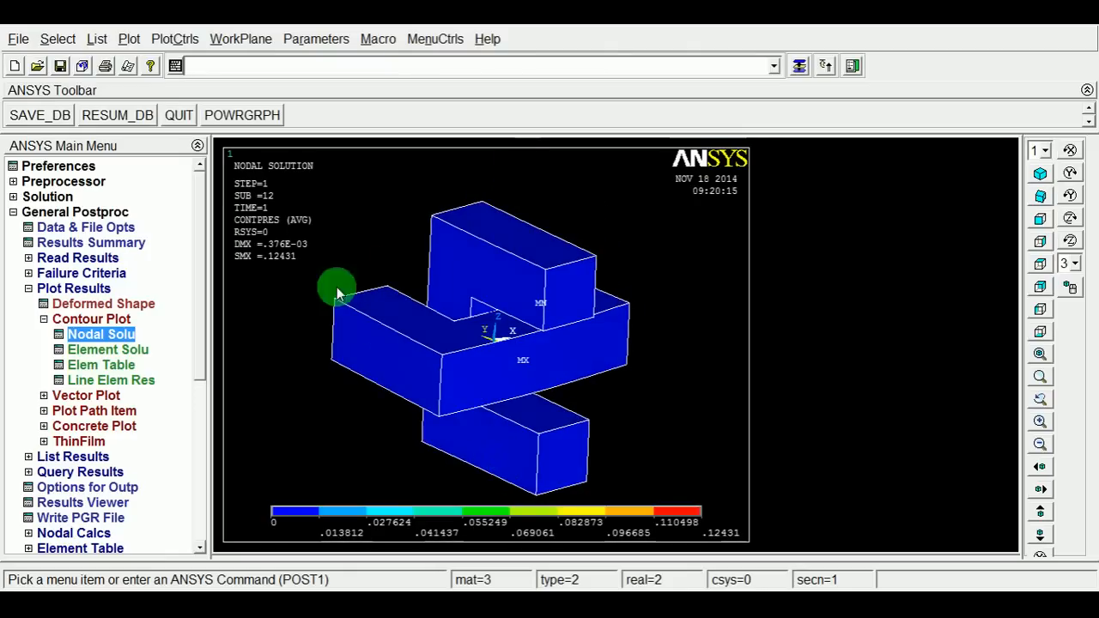
pyautogui.click(61, 67)
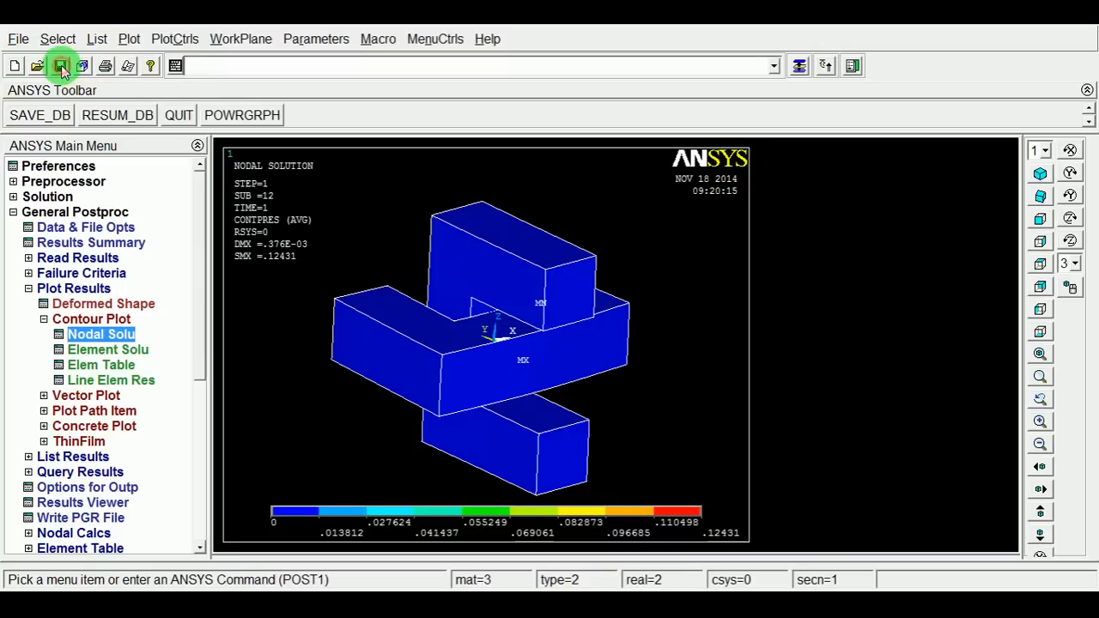
pyautogui.keyDown('ctrl'); pyautogui.moveTo(323, 296); pyautogui.dragTo(305, 335, button='right'); pyautogui.keyUp('ctrl')
pyautogui.keyDown('ctrl'); pyautogui.moveTo(591, 449); pyautogui.dragTo(606, 429, button='right'); pyautogui.keyUp('ctrl')
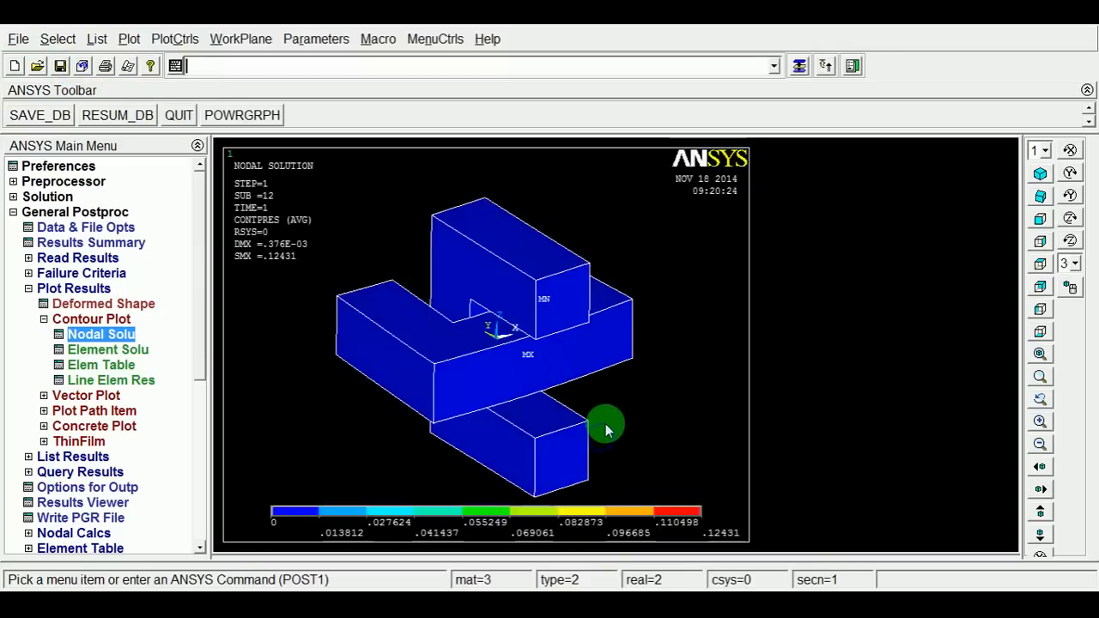